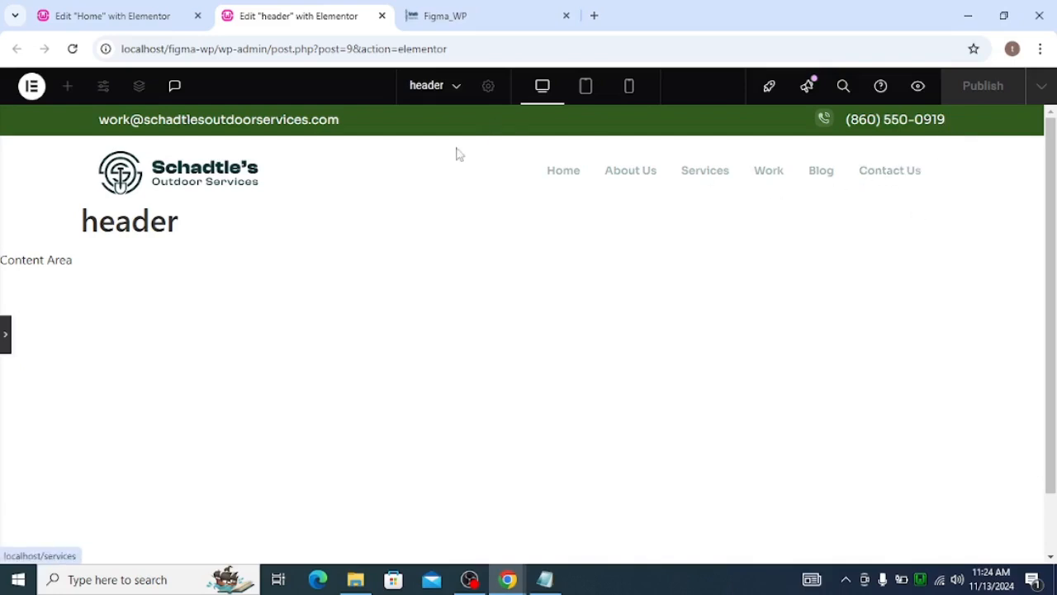
Select the navigation menu container and set its direction to row with content justified to the end
click(5, 335)
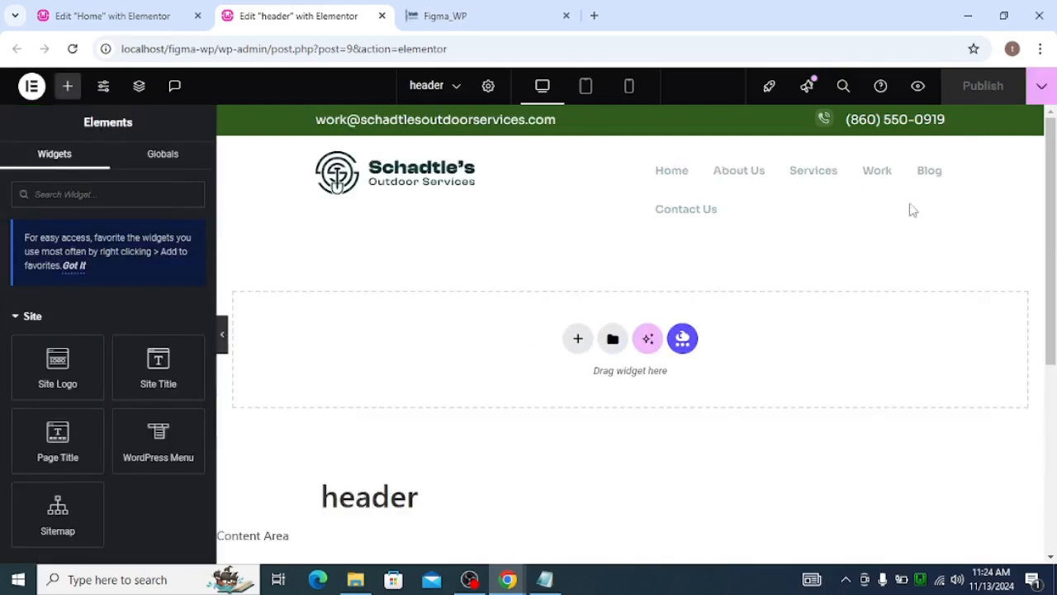
click(640, 162)
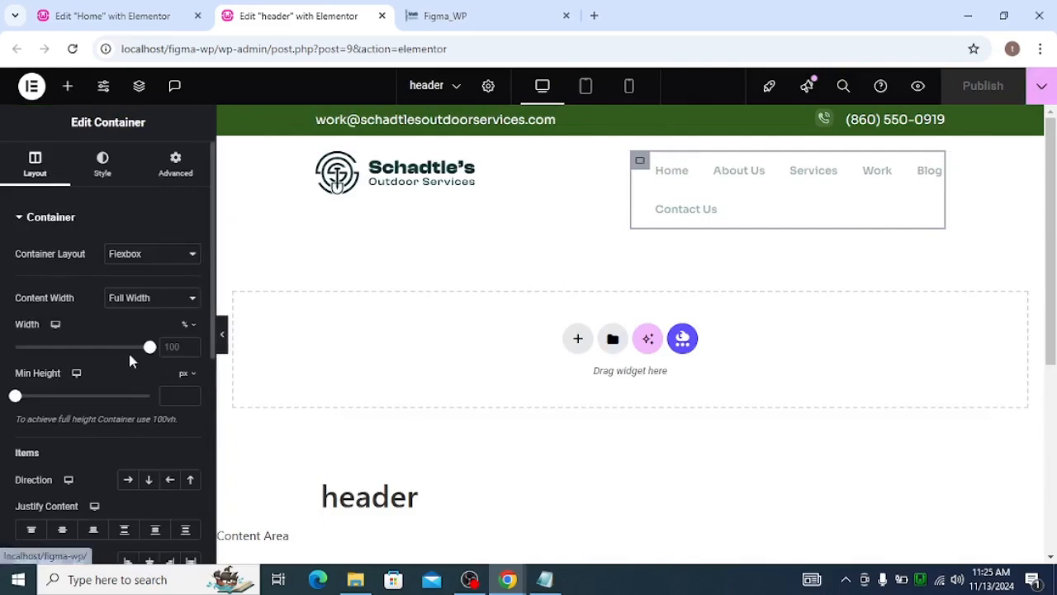
scroll(130, 342, down, 2)
click(128, 327)
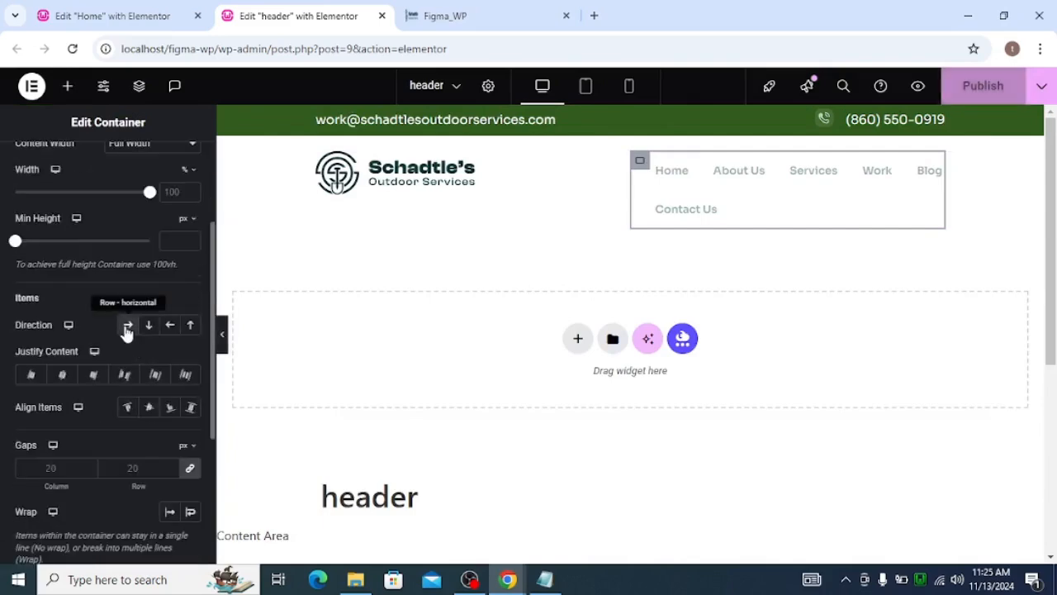
click(97, 376)
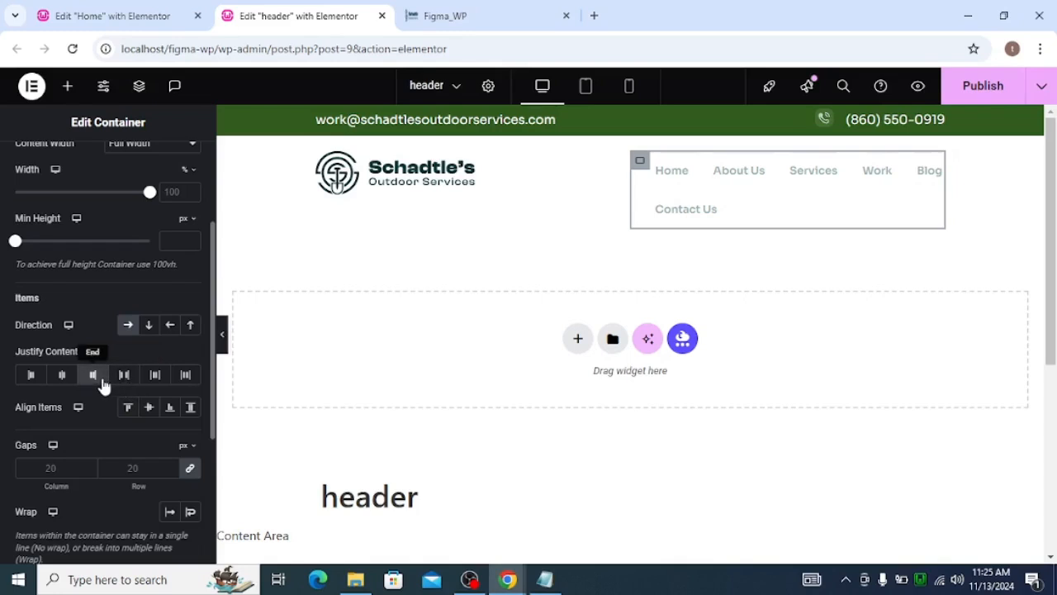
Preview the header with the editor panel hidden and shown again
click(221, 336)
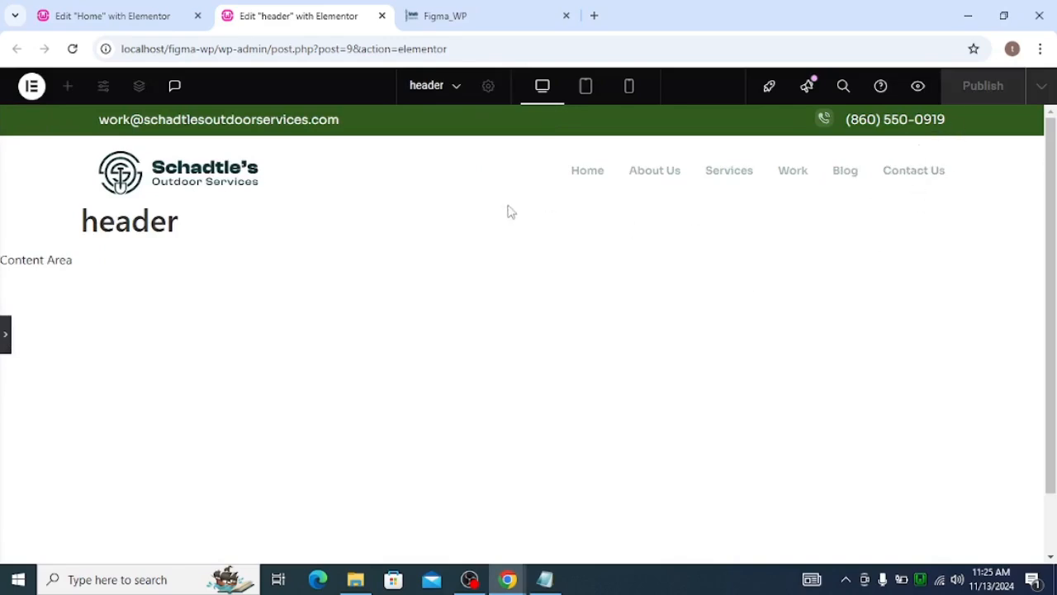
click(5, 336)
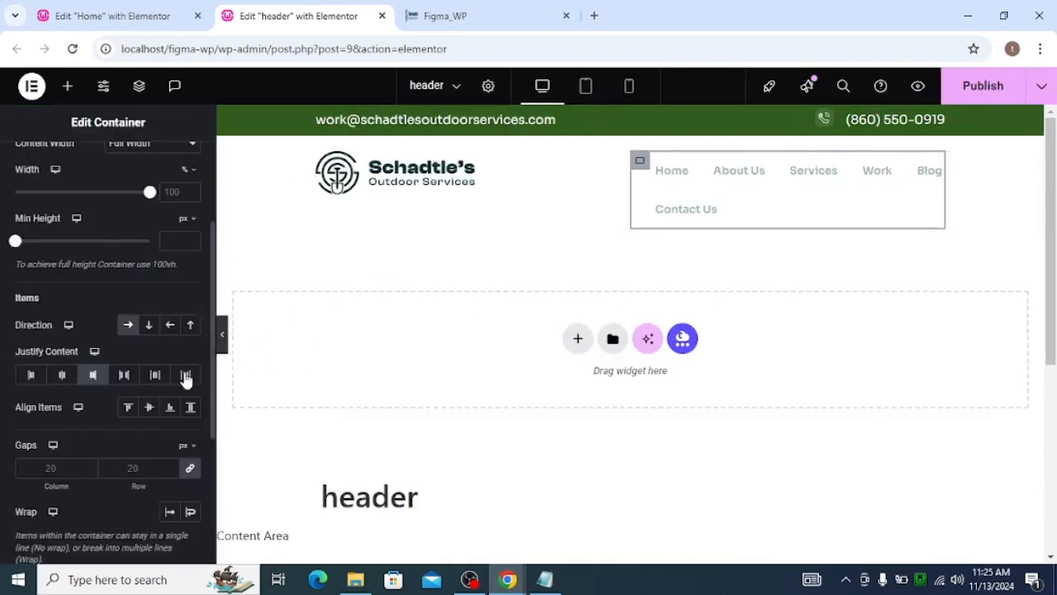
click(223, 343)
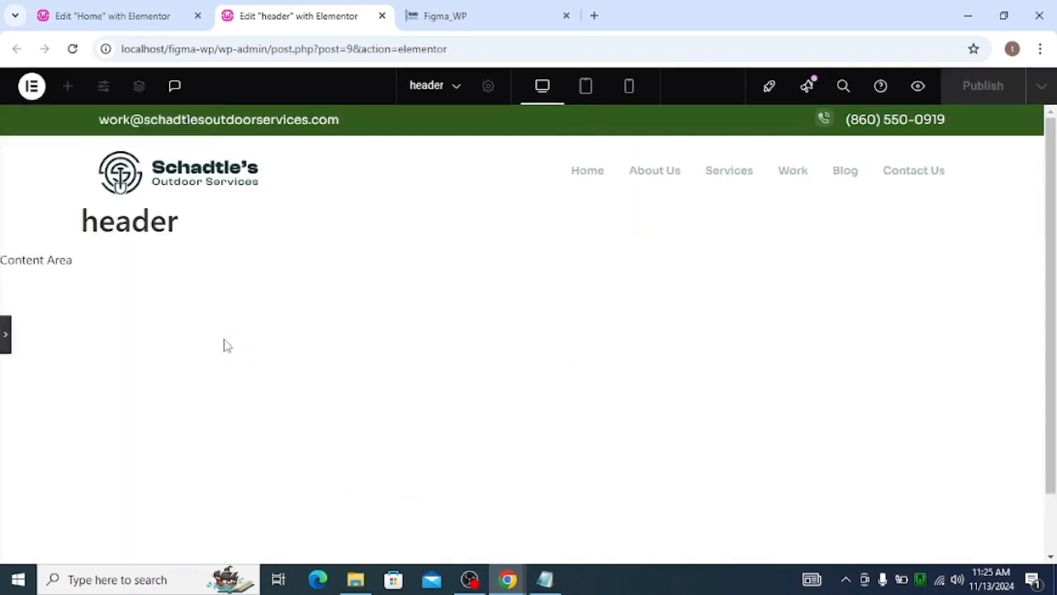
click(5, 335)
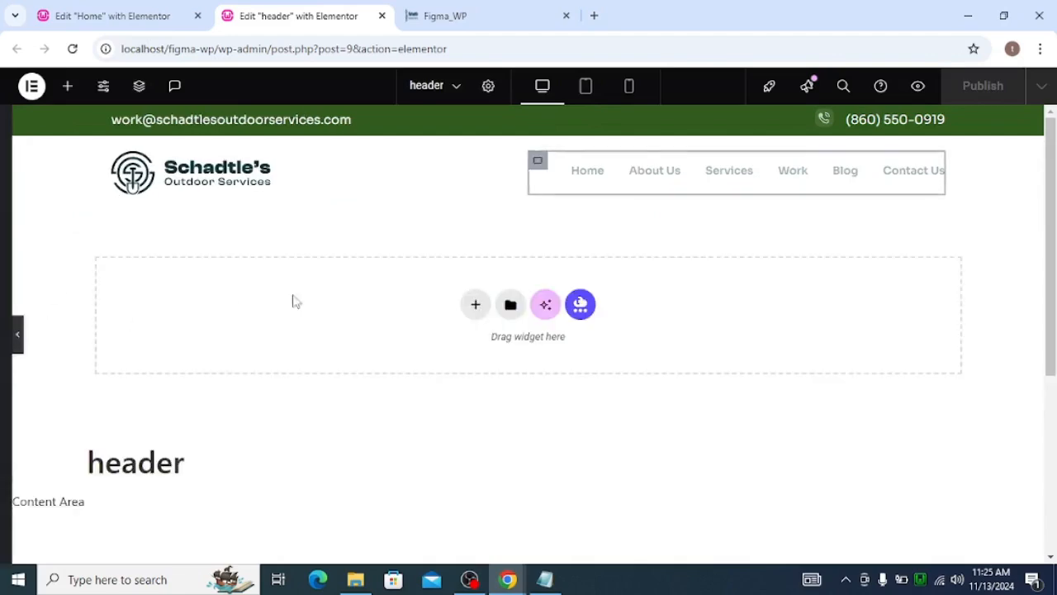
Open the site's Layout settings and copy the page title selector h1.entry-title
click(104, 89)
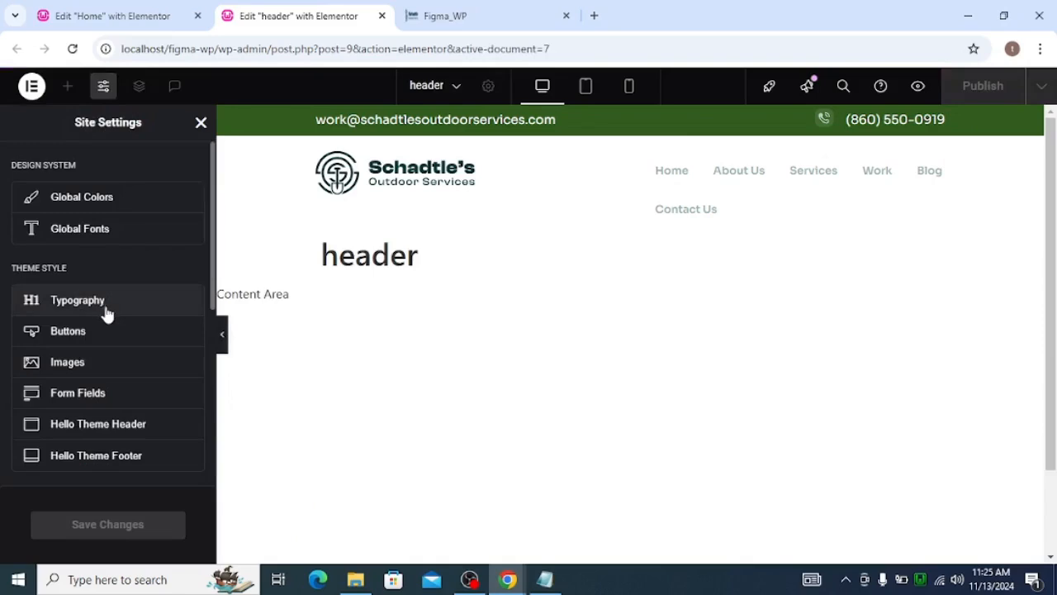
scroll(106, 313, down, 3)
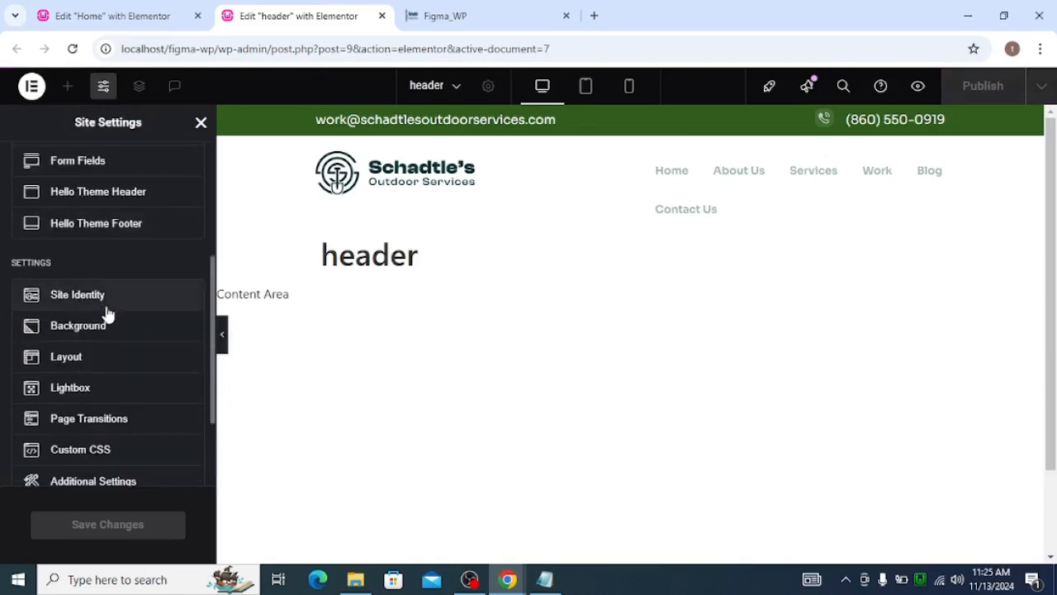
click(88, 356)
scroll(124, 306, down, 1)
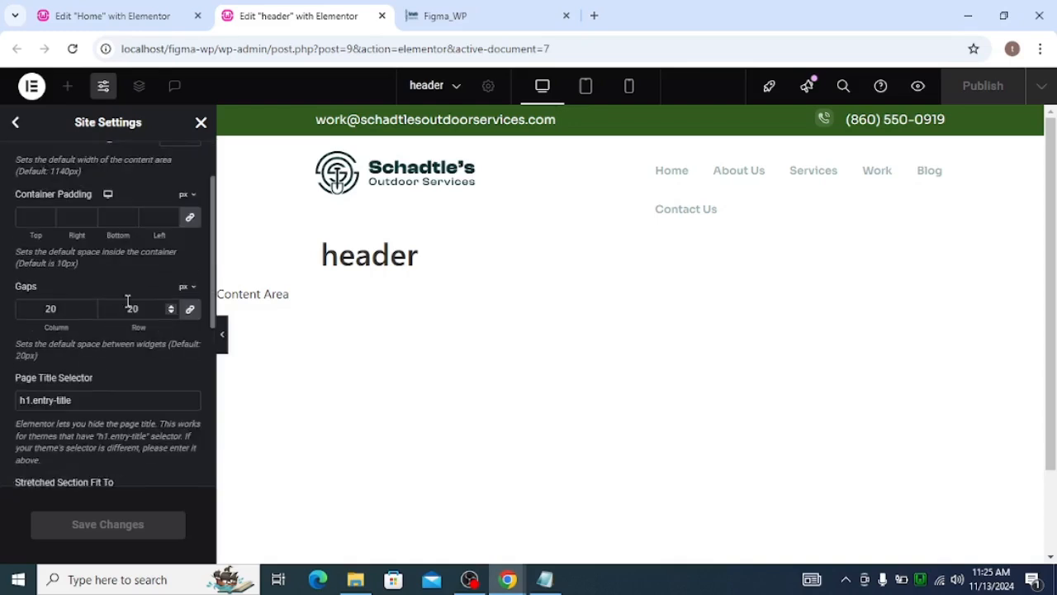
triple_click(109, 400)
key(ctrl+c)
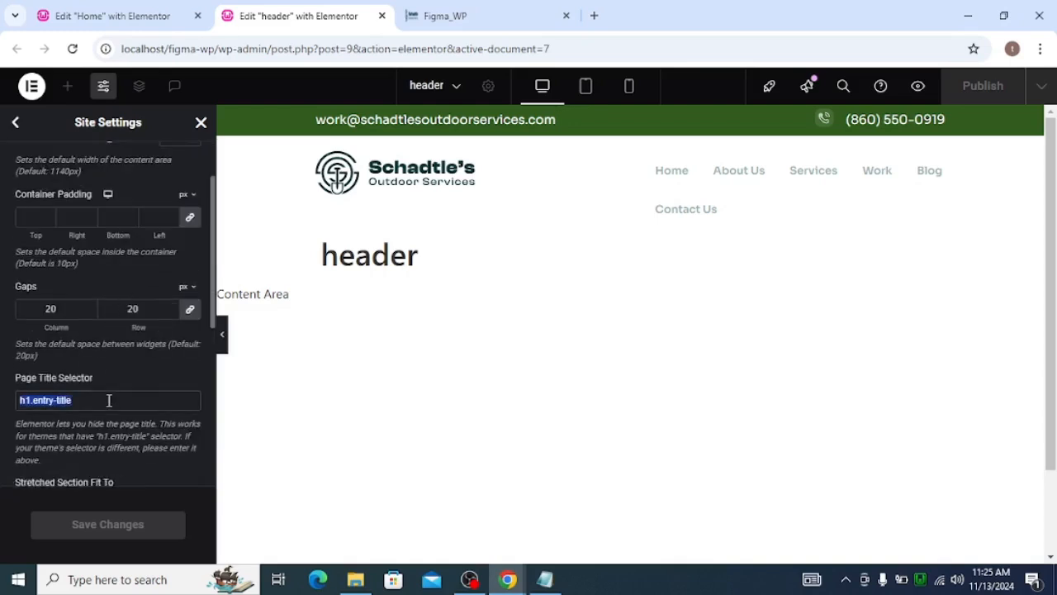
In the site's Custom CSS, add the rule h1.entry-title { display: none; } to hide page titles
scroll(122, 396, up, 1)
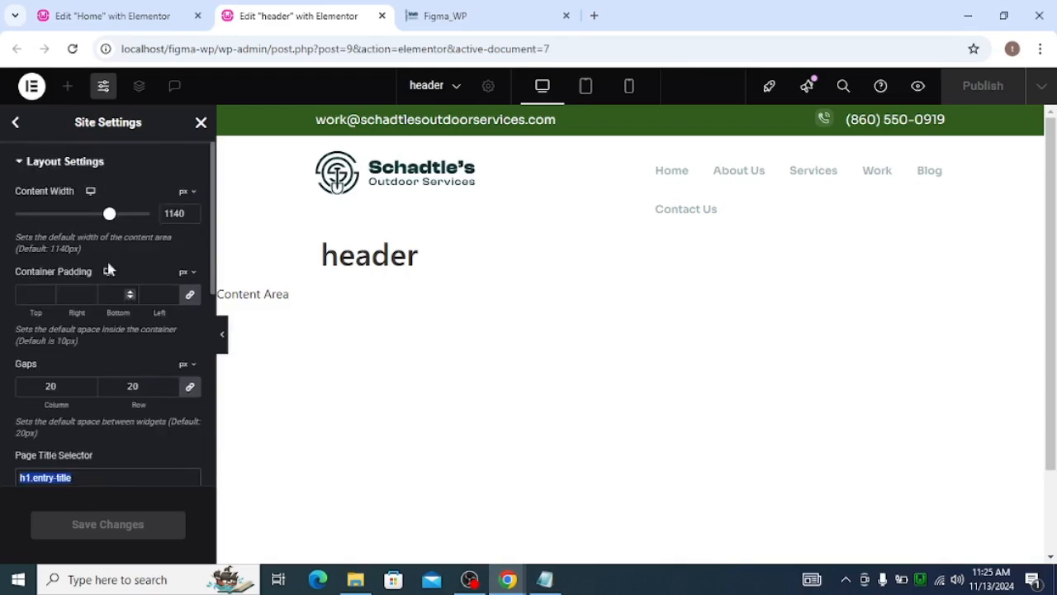
click(24, 126)
scroll(94, 253, down, 5)
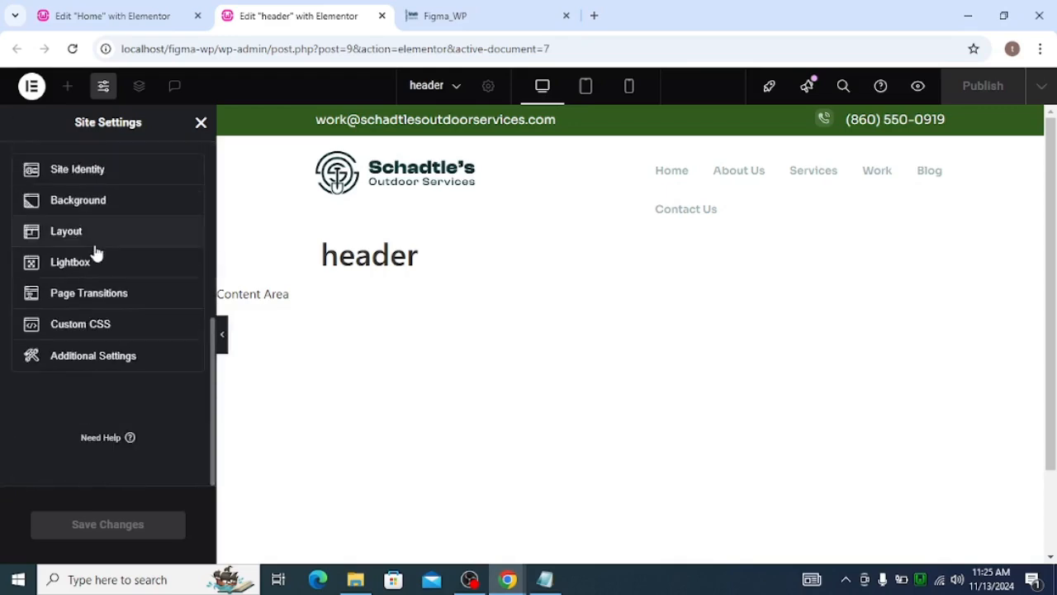
click(126, 331)
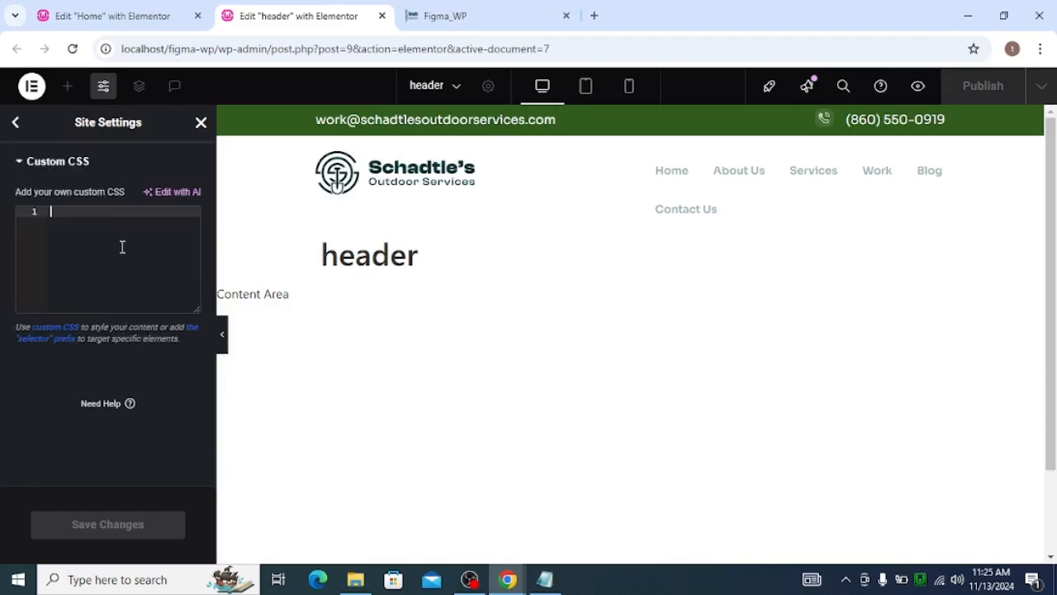
key(ctrl+v)
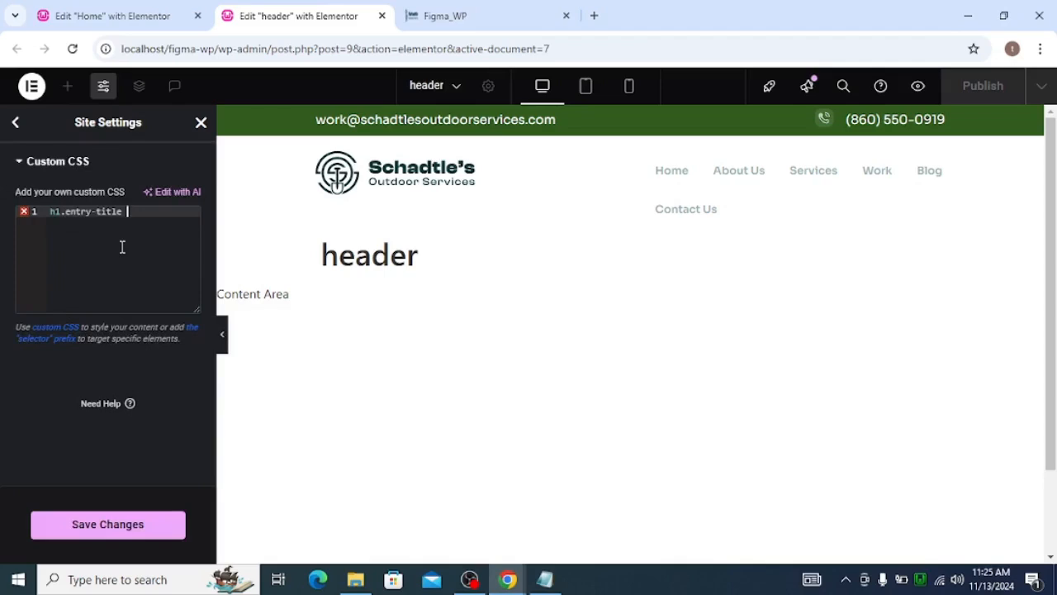
text({)
key(Return)
text(dis)
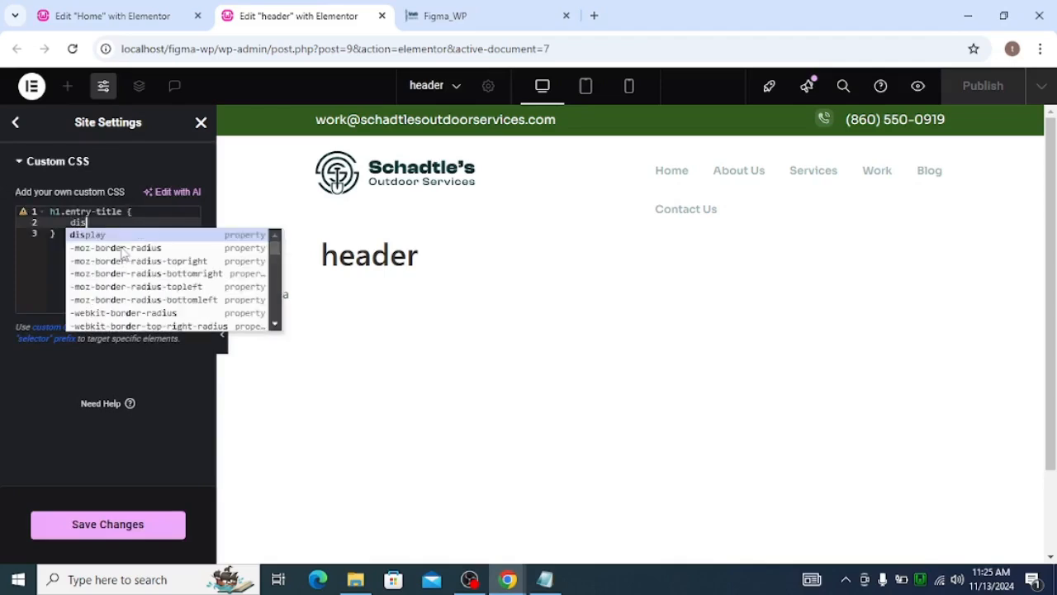
key(Return)
text(no)
key(Return)
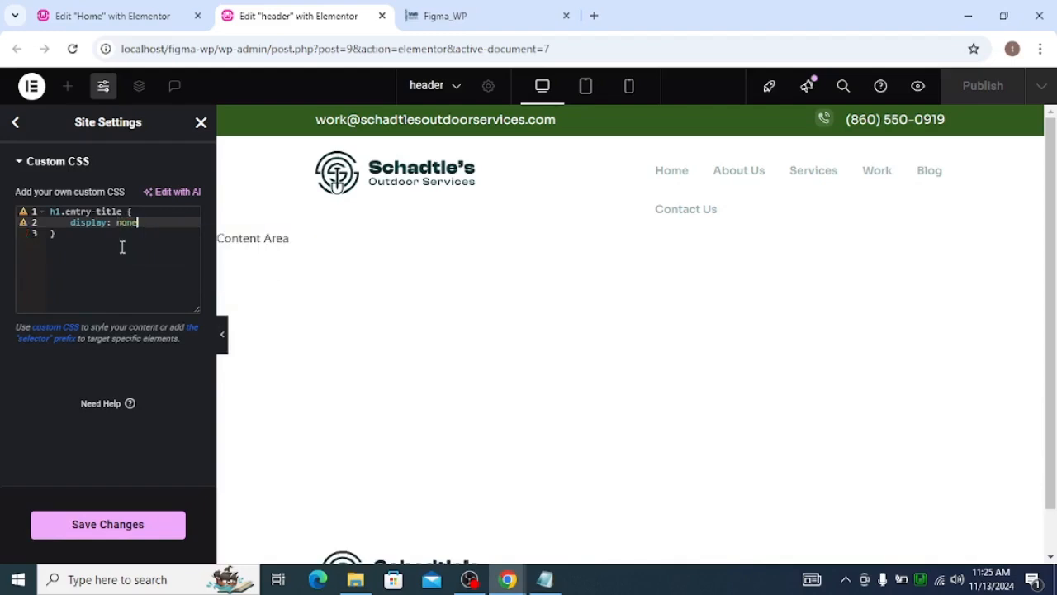
Save the site settings changes and close Site Settings
click(65, 213)
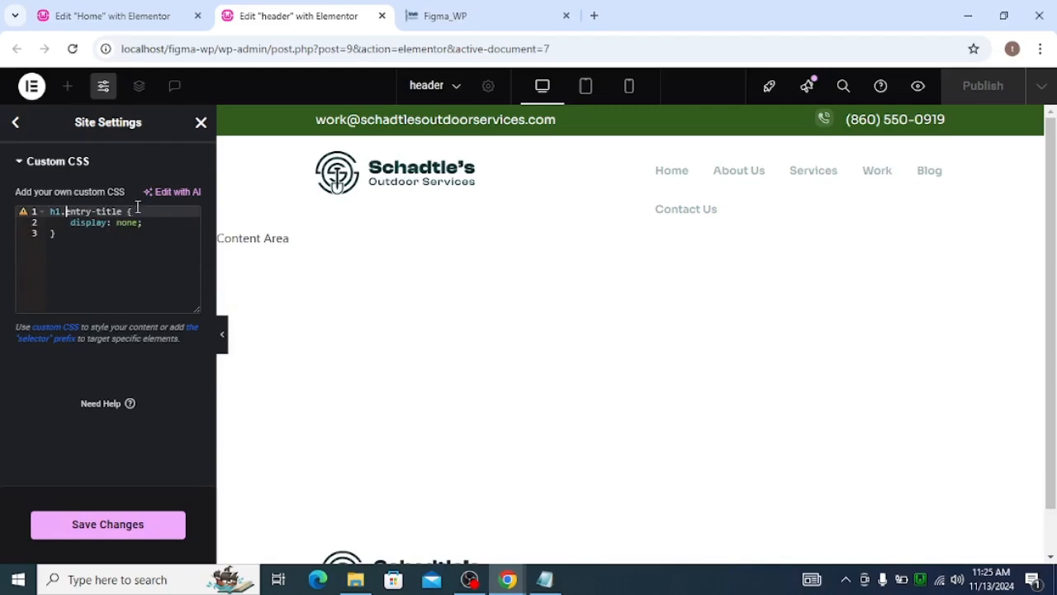
click(106, 528)
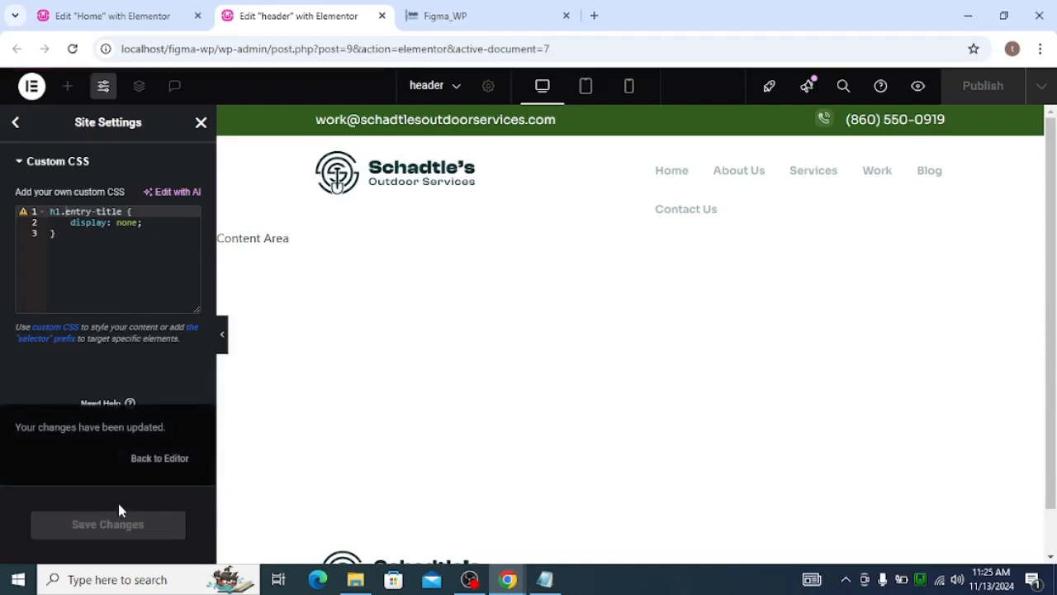
click(201, 123)
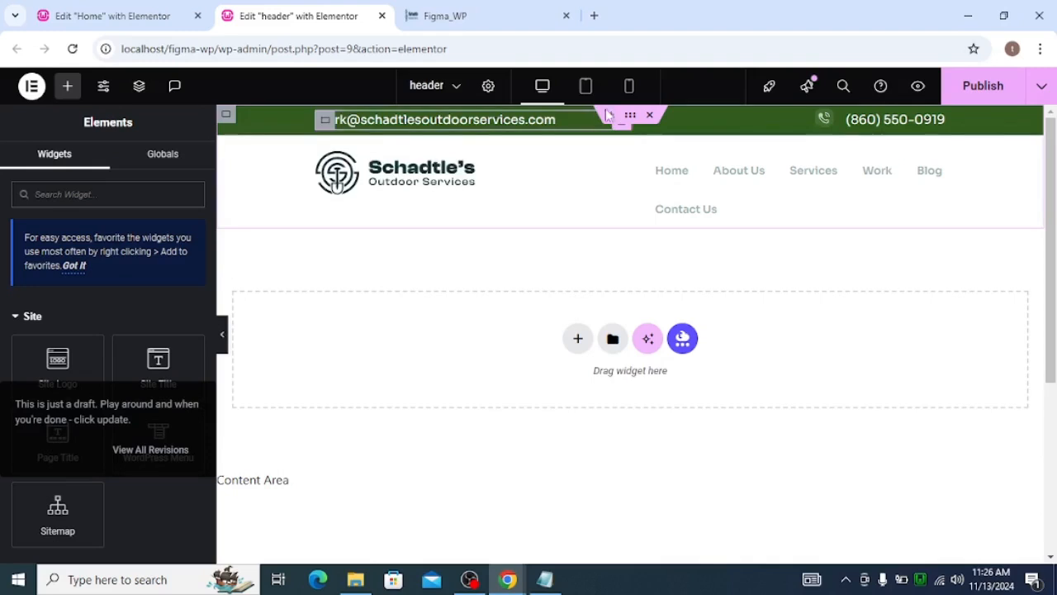
Make the whole header container sticky to the Top under Motion Effects and publish the template
click(626, 118)
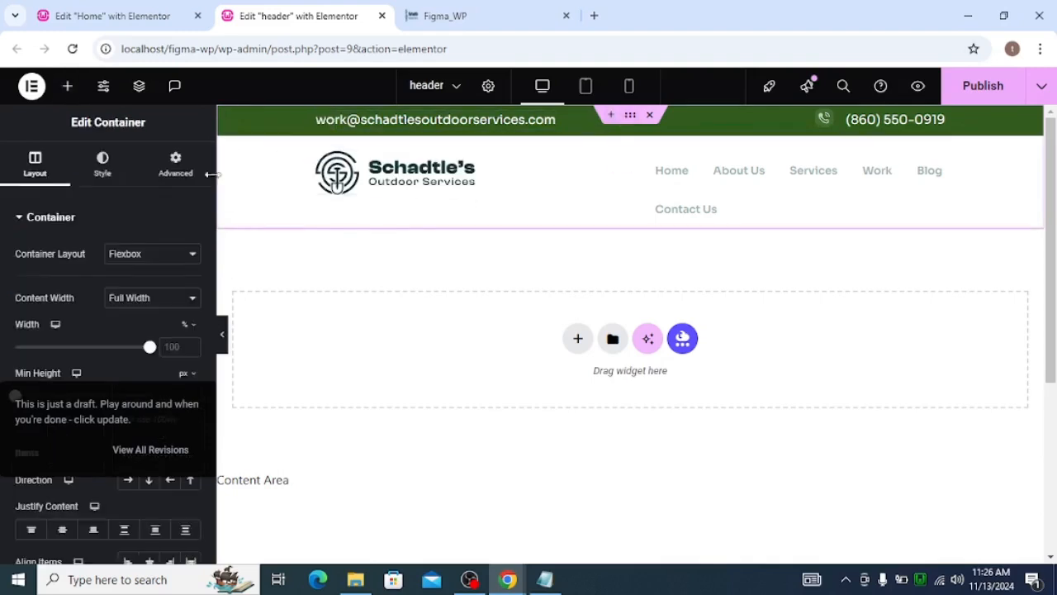
click(175, 165)
scroll(28, 421, down, 10)
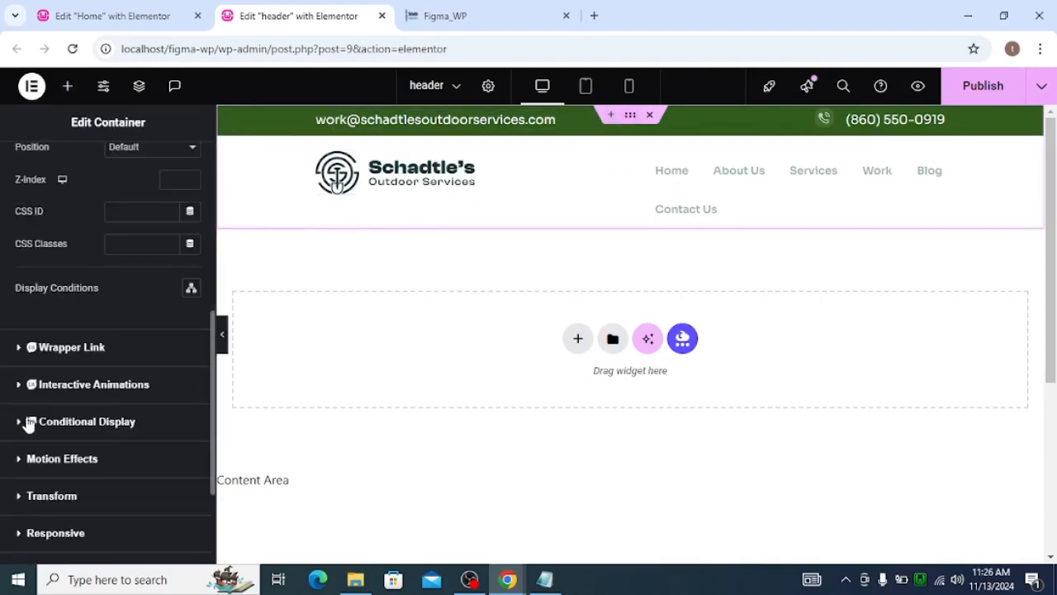
click(22, 310)
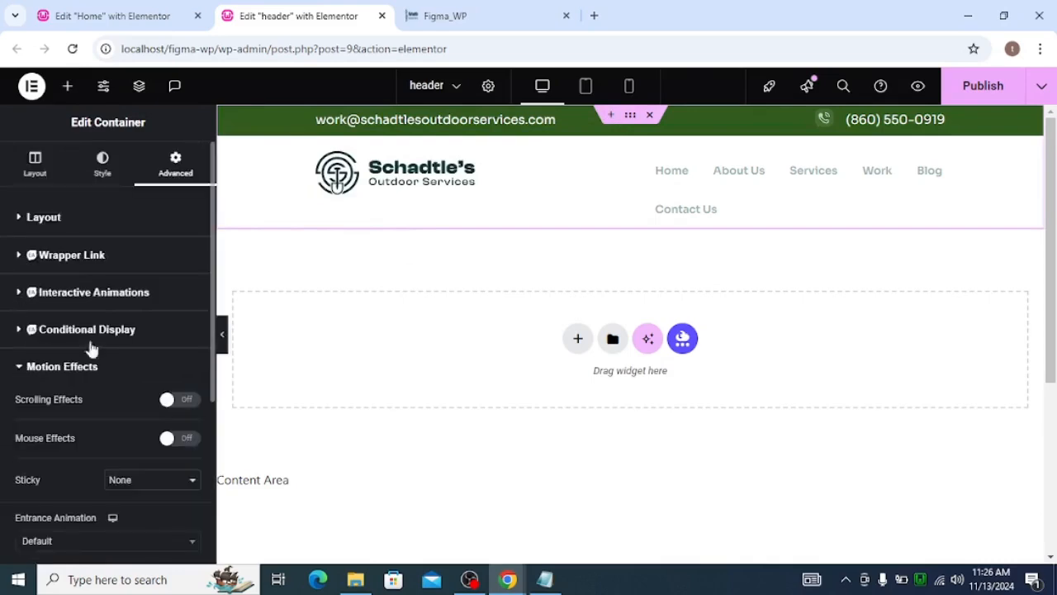
click(122, 401)
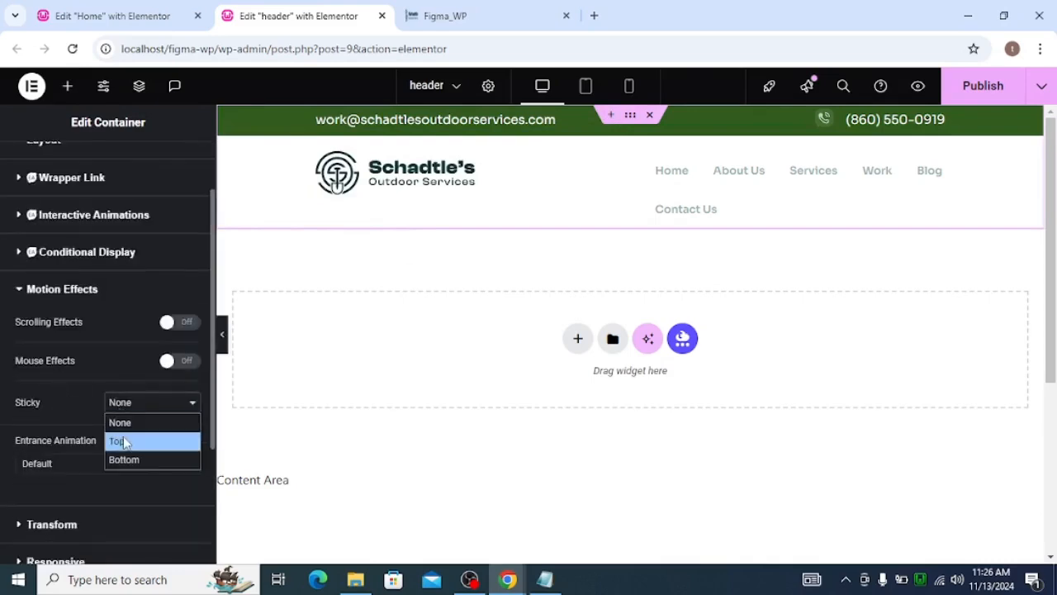
click(122, 441)
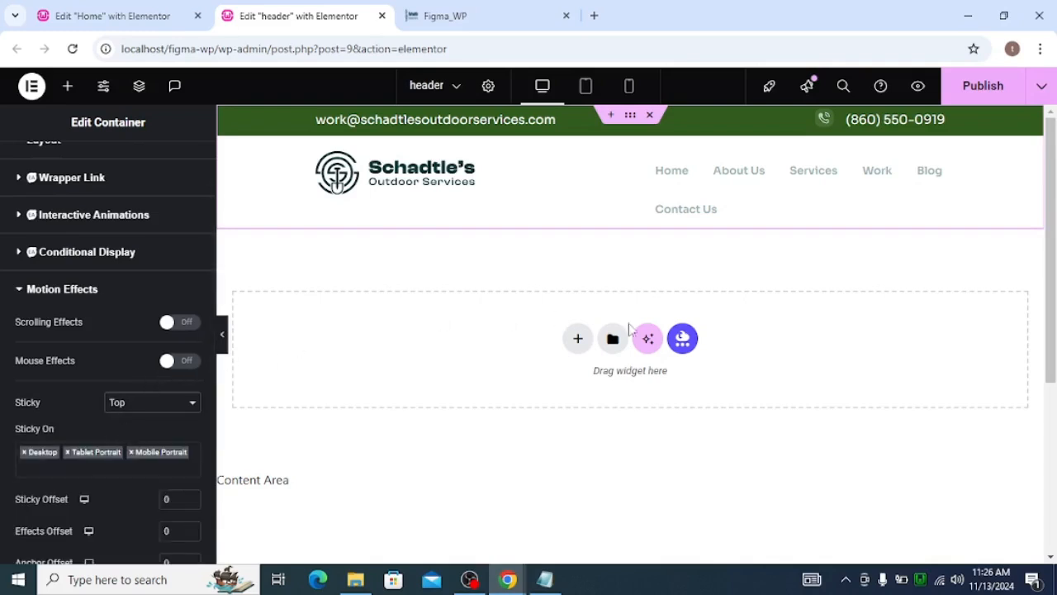
click(980, 84)
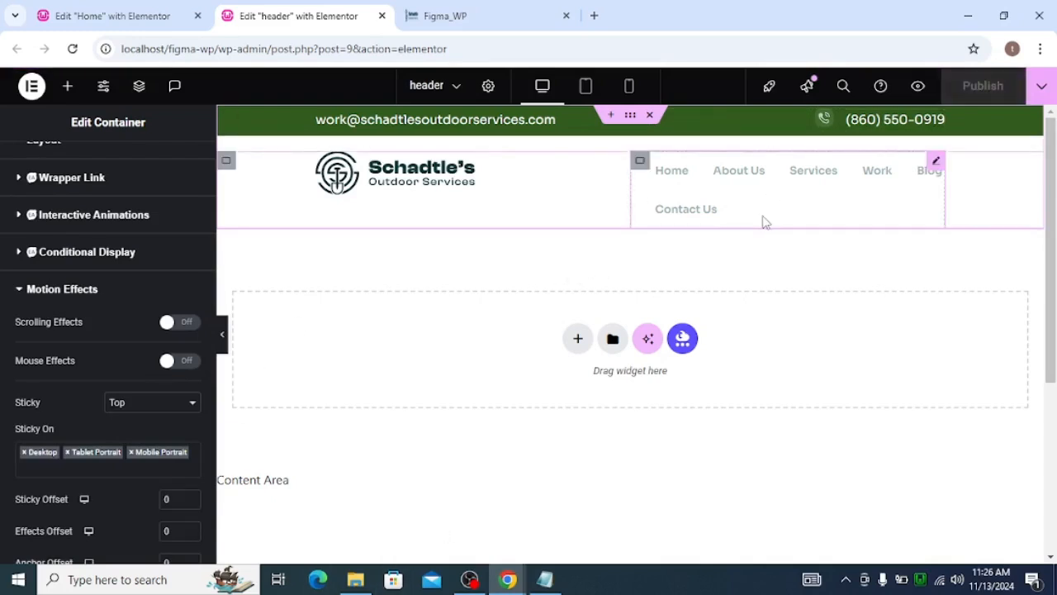
Switch to the other browser window with the demo-site tabs
key(alt+Tab)
key(alt+Tab)
key(Tab)
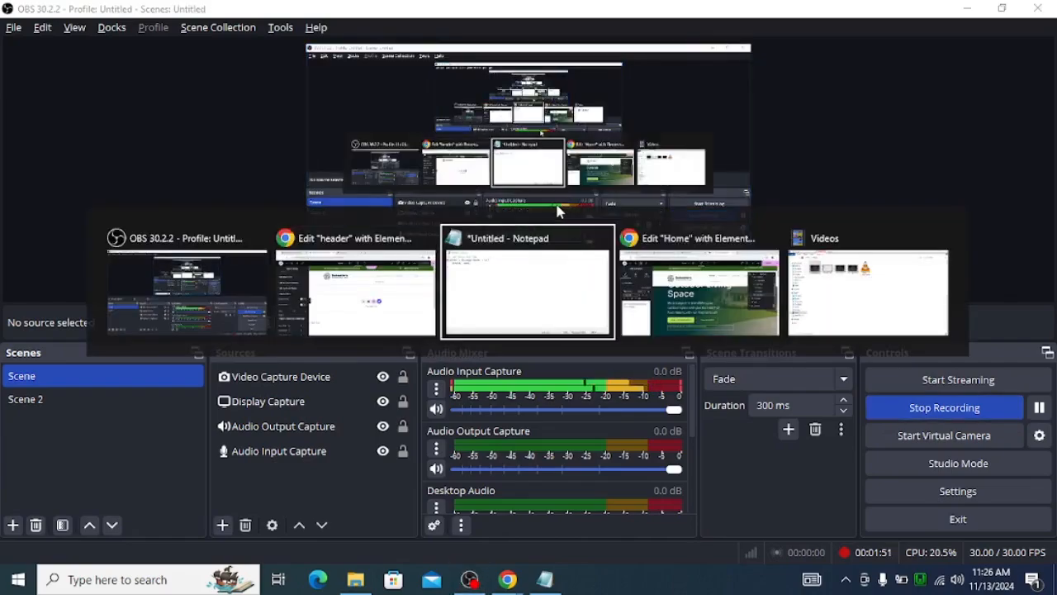
key(Tab)
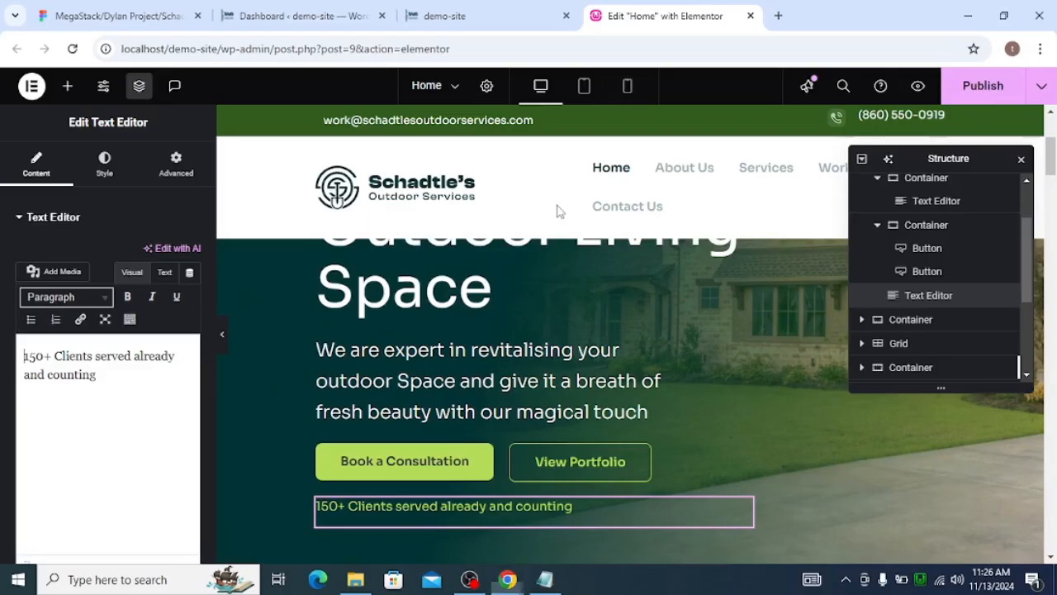
Close the demo-site, Edit "Home" and Dashboard tabs so only the Figma design file remains
click(126, 17)
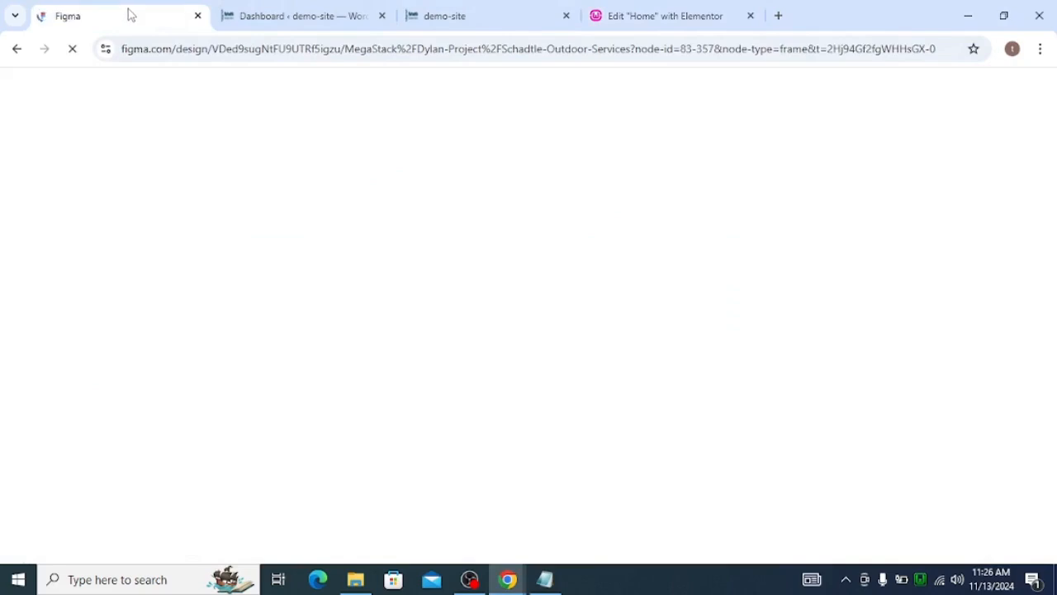
click(566, 16)
click(568, 17)
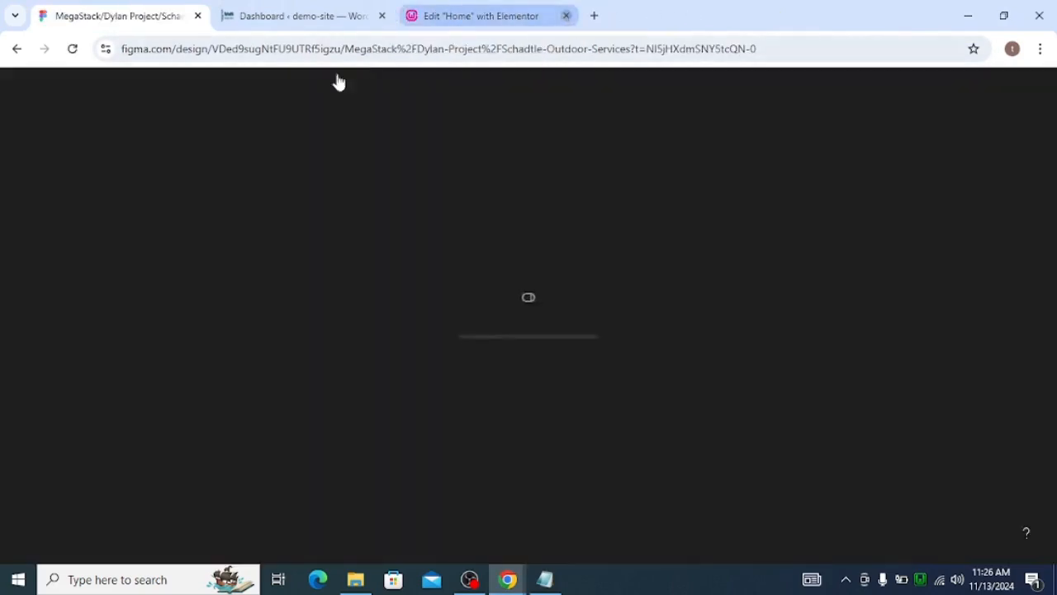
click(330, 16)
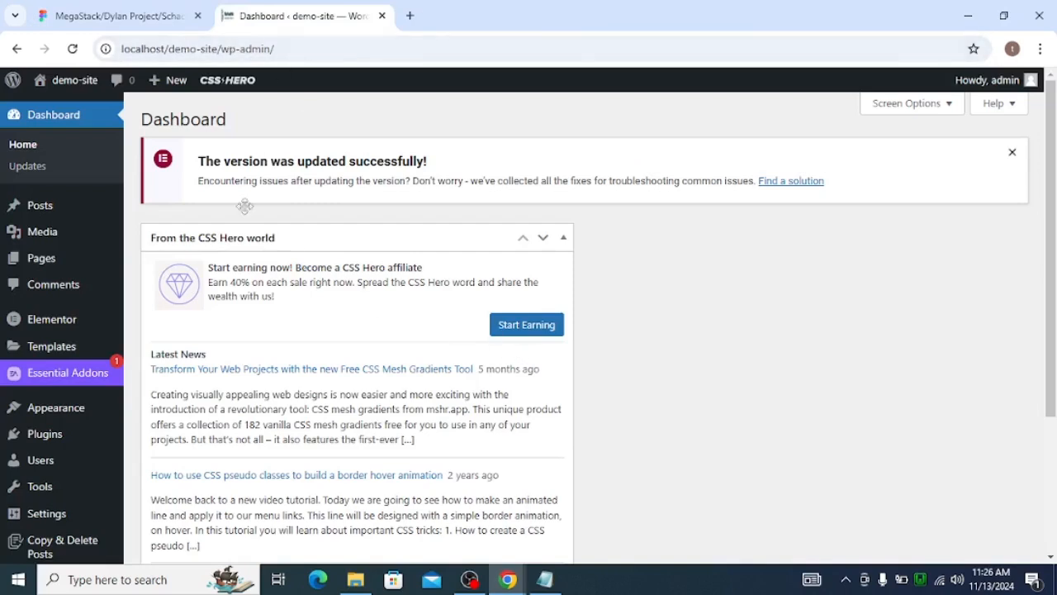
click(142, 8)
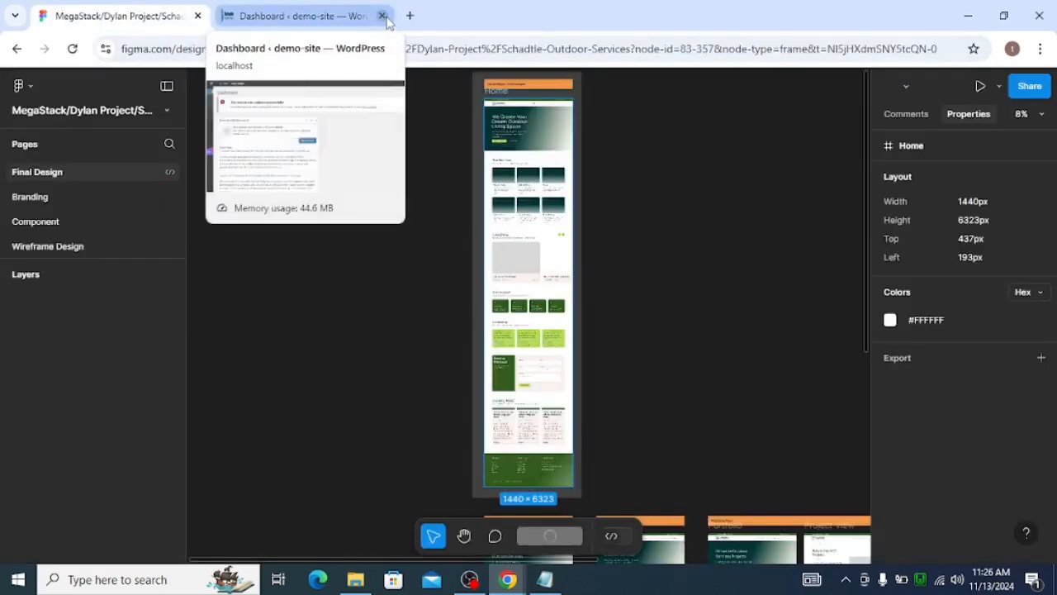
click(382, 17)
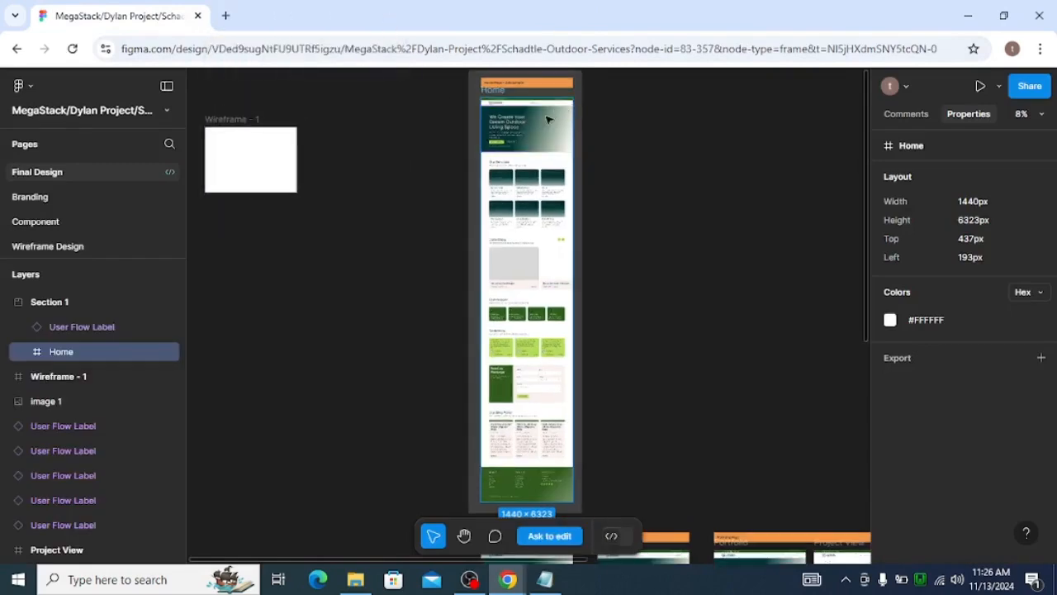
scroll(555, 116, up, 3)
scroll(547, 120, up, 3)
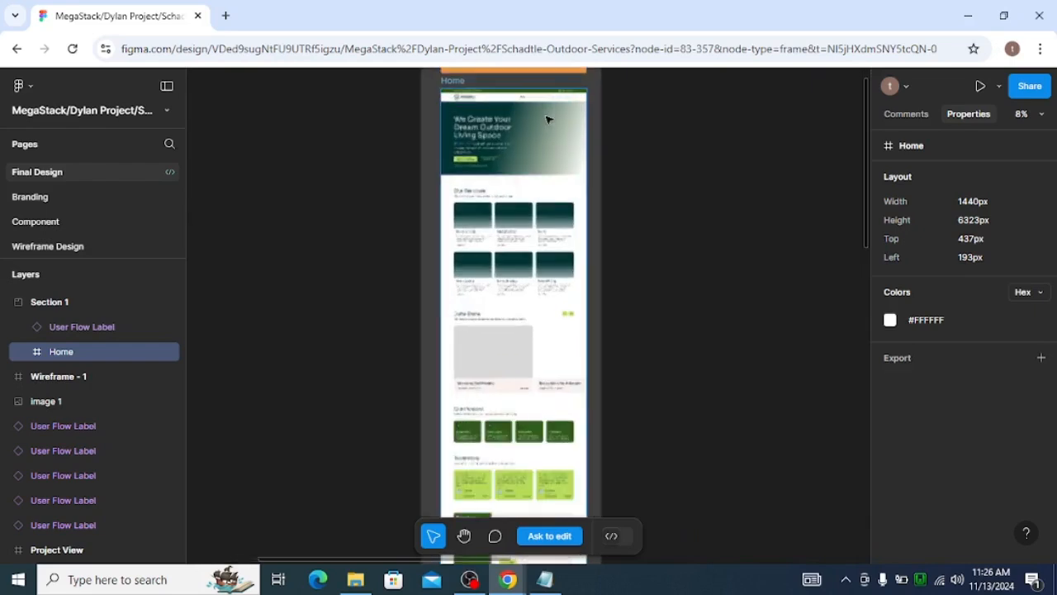
Zoom into the design's header and inspect the phone number and email text properties in the Figma file
scroll(547, 120, up, 2)
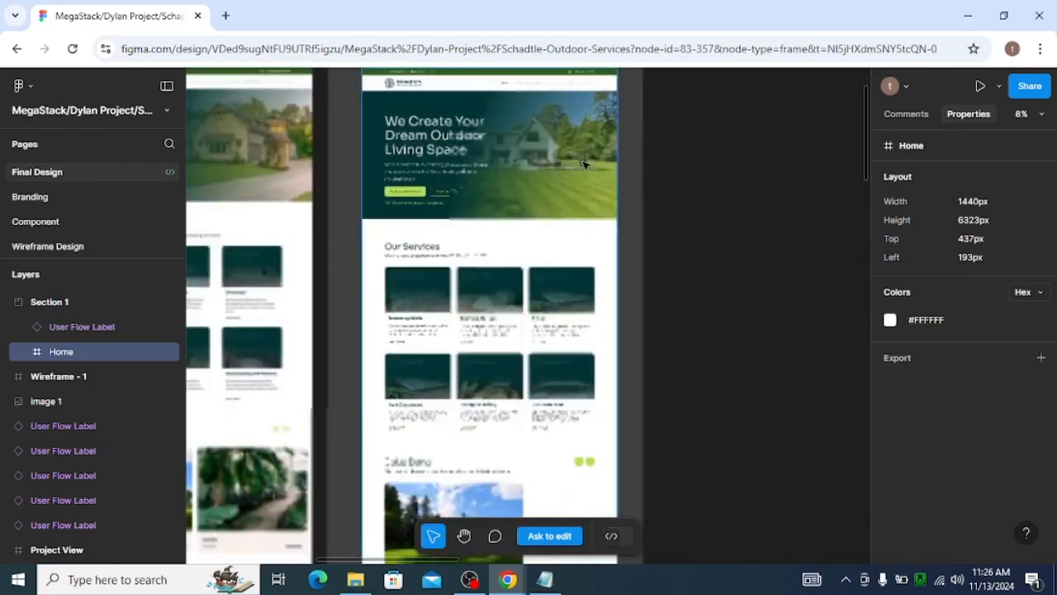
scroll(516, 140, up, 1)
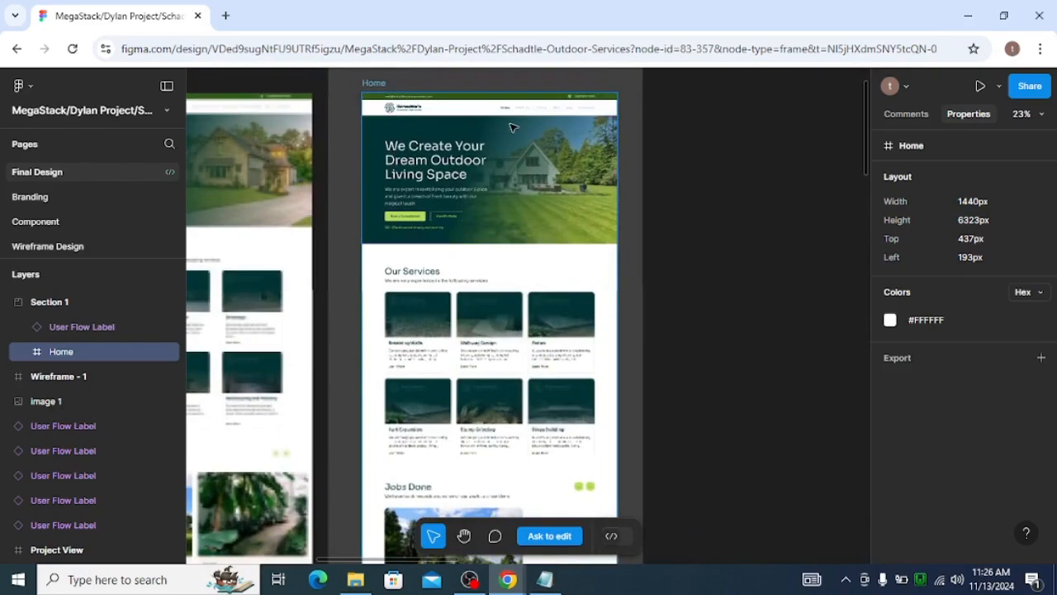
scroll(513, 125, up, 1)
scroll(513, 125, up, 3)
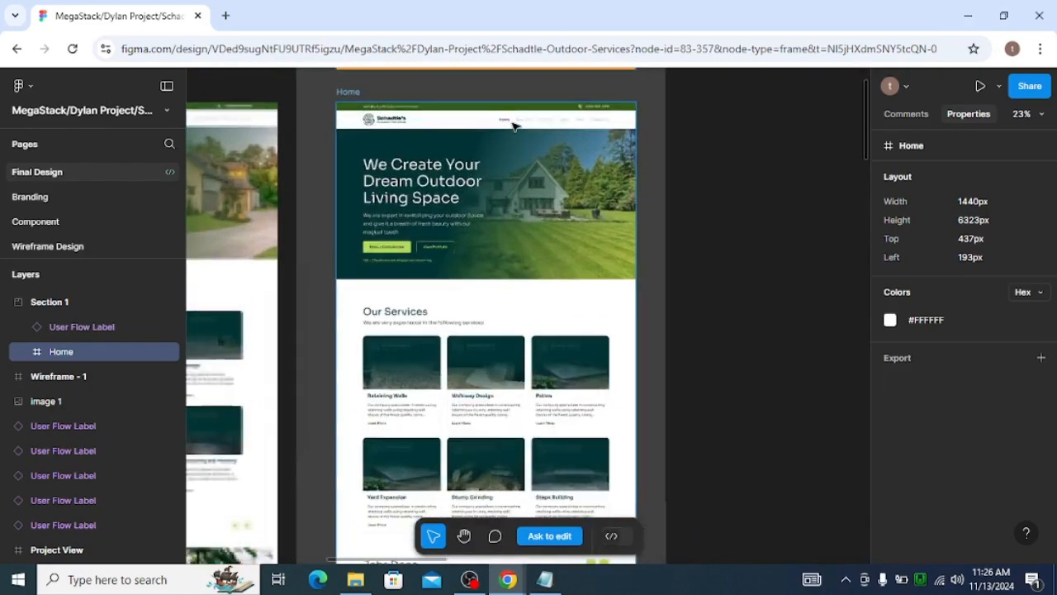
scroll(569, 127, up, 3)
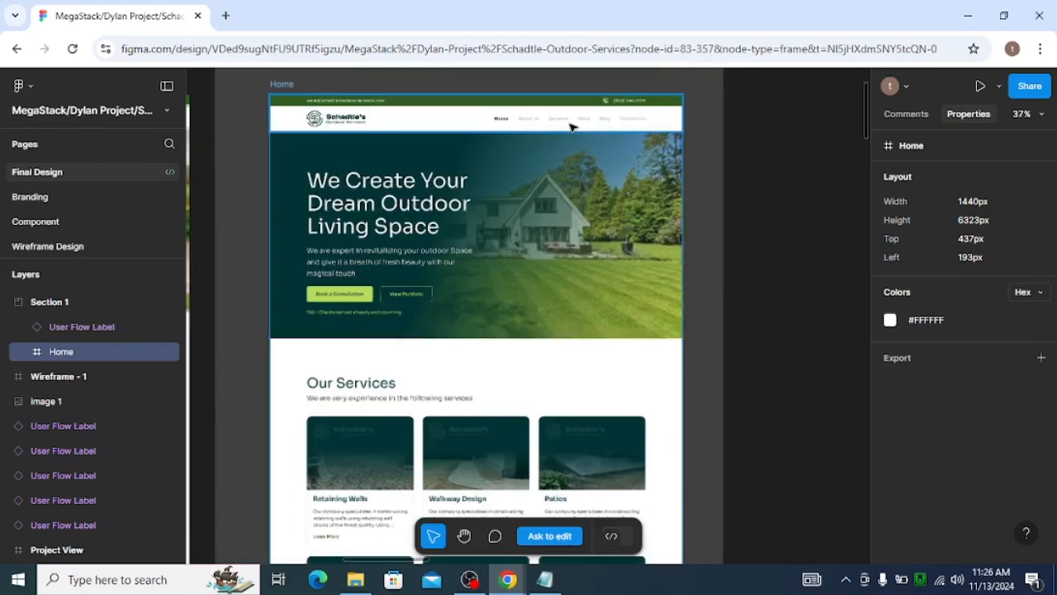
scroll(578, 125, up, 2)
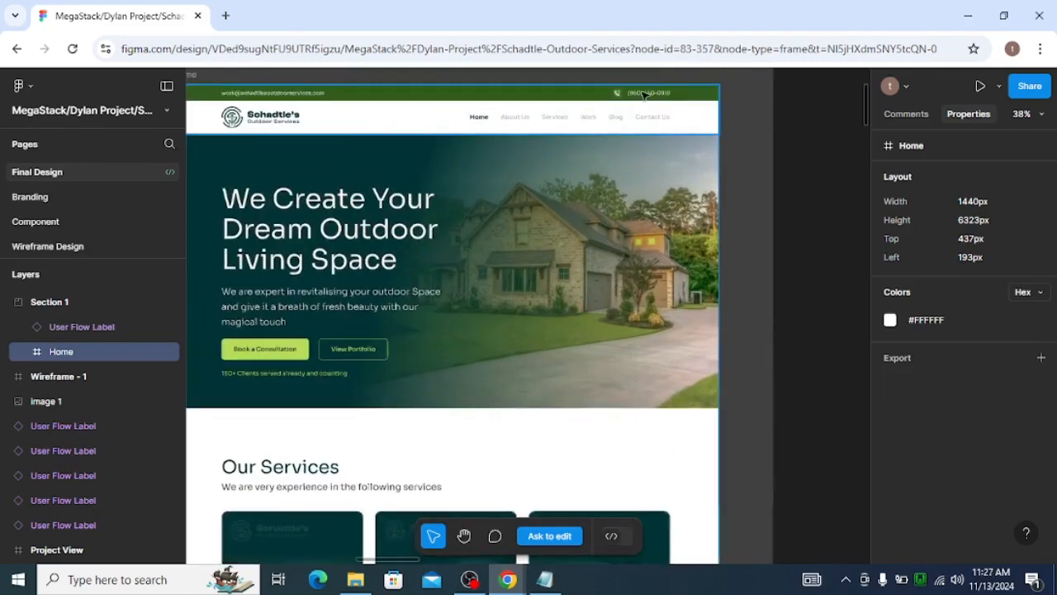
click(647, 95)
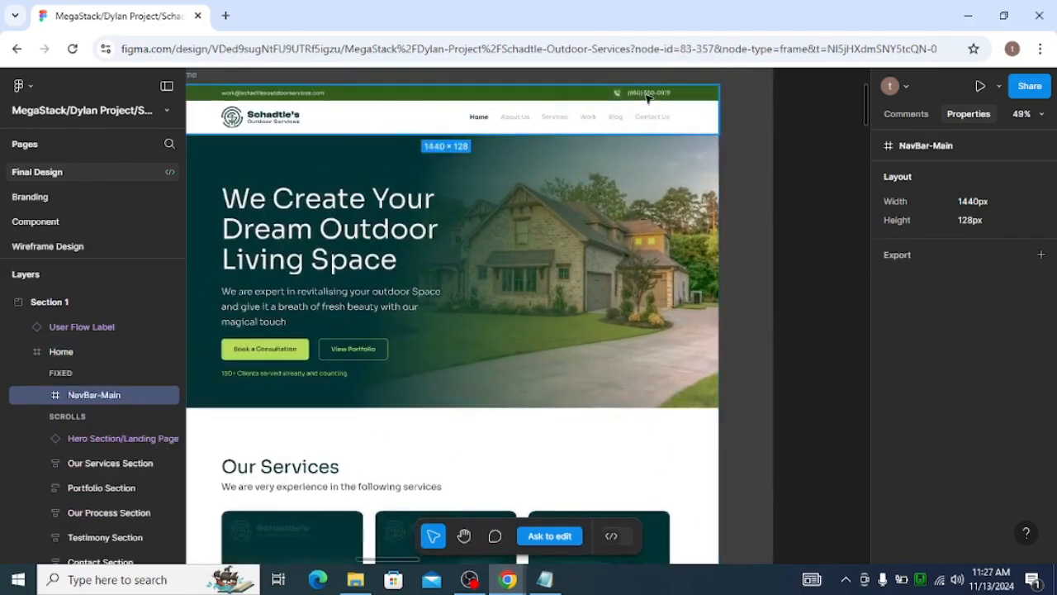
double_click(648, 96)
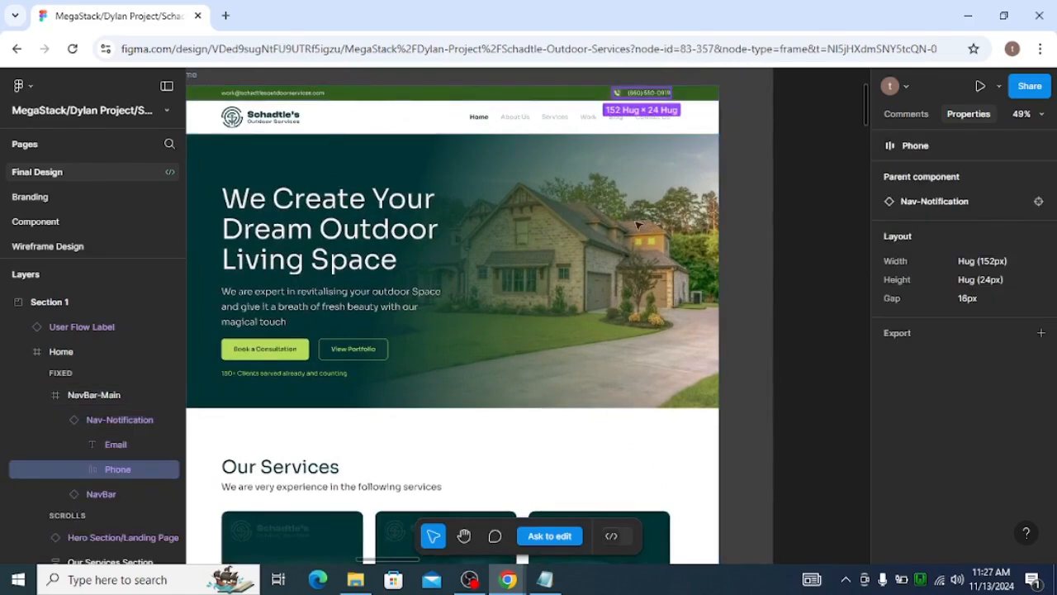
double_click(653, 95)
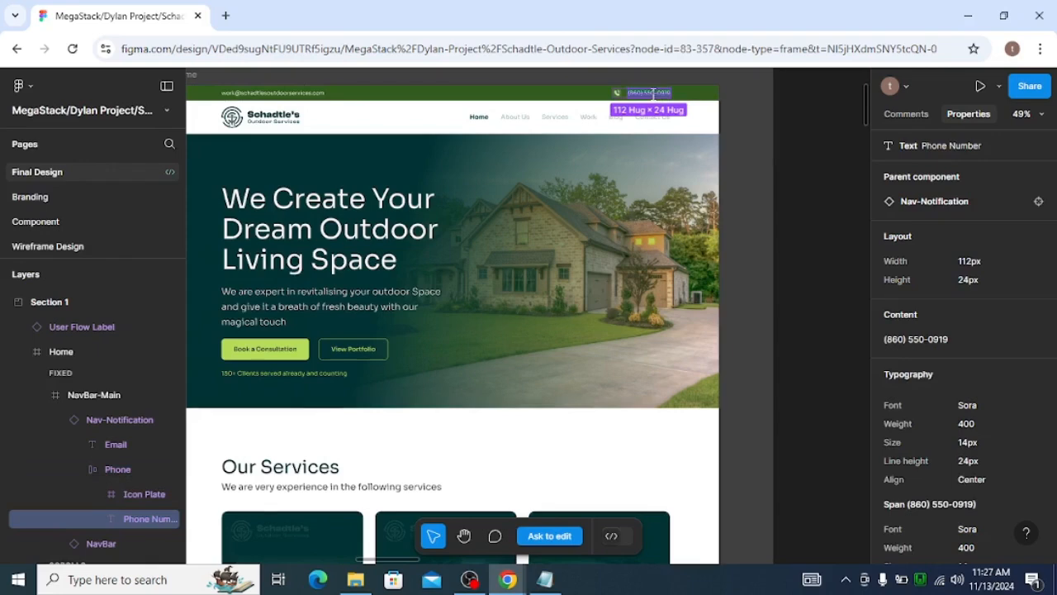
click(271, 95)
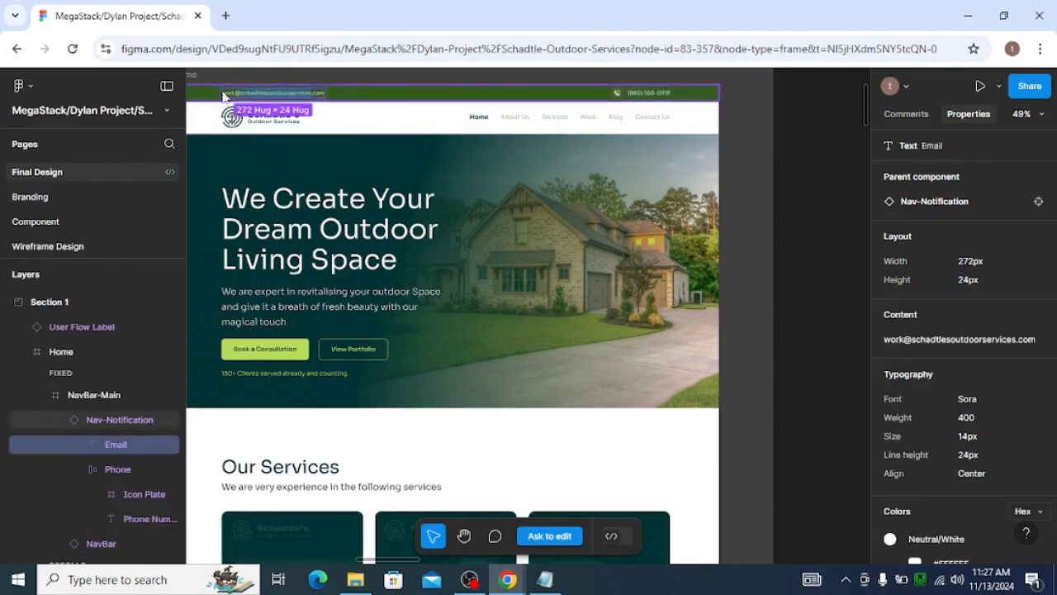
Switch to the Elementor header editor and set the phone number text's typography size to 14 px
key(alt+Tab)
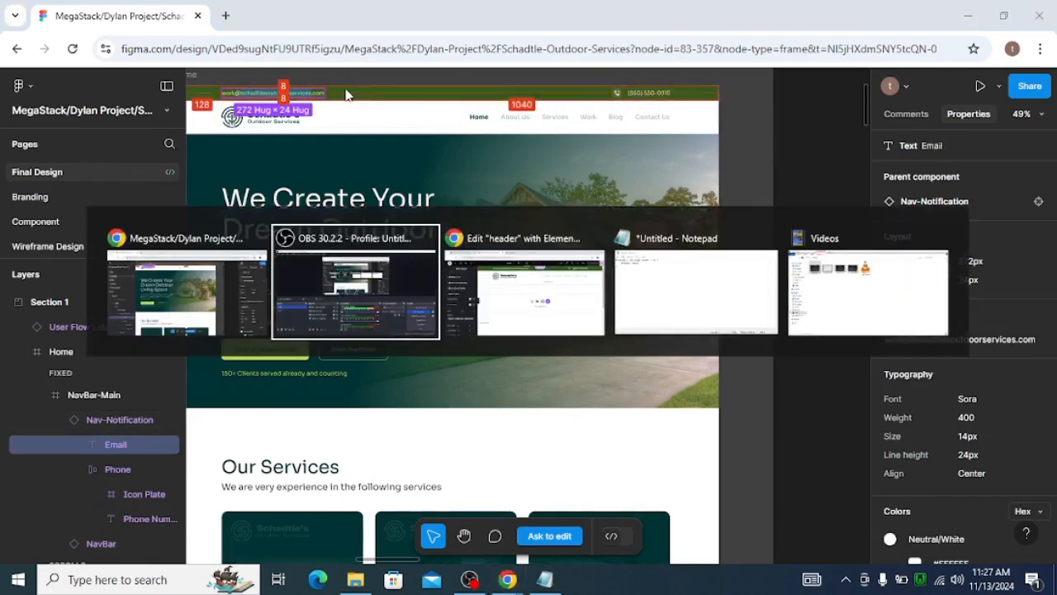
key(alt+Tab)
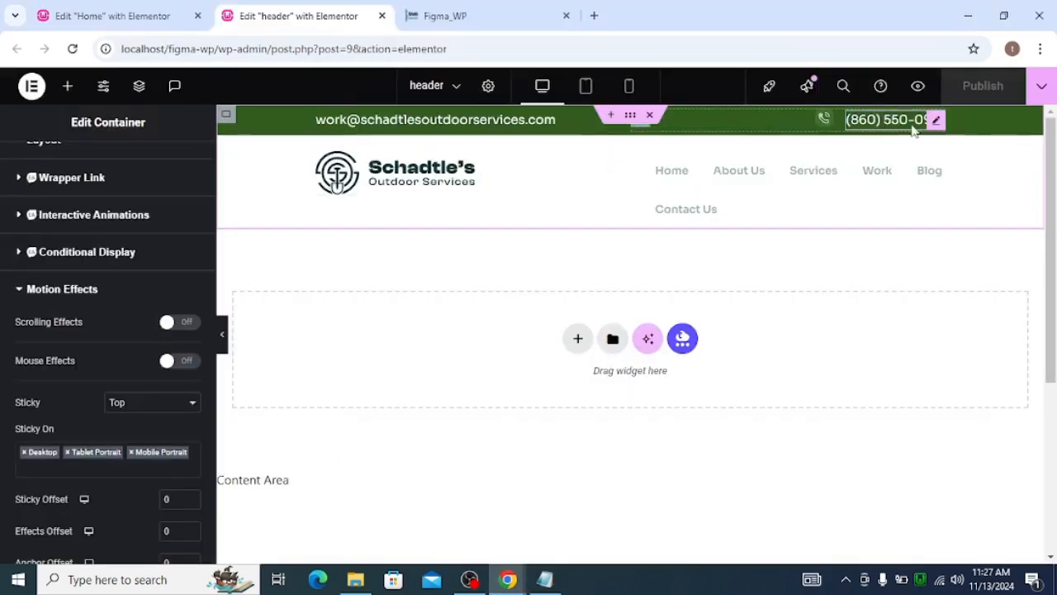
click(935, 120)
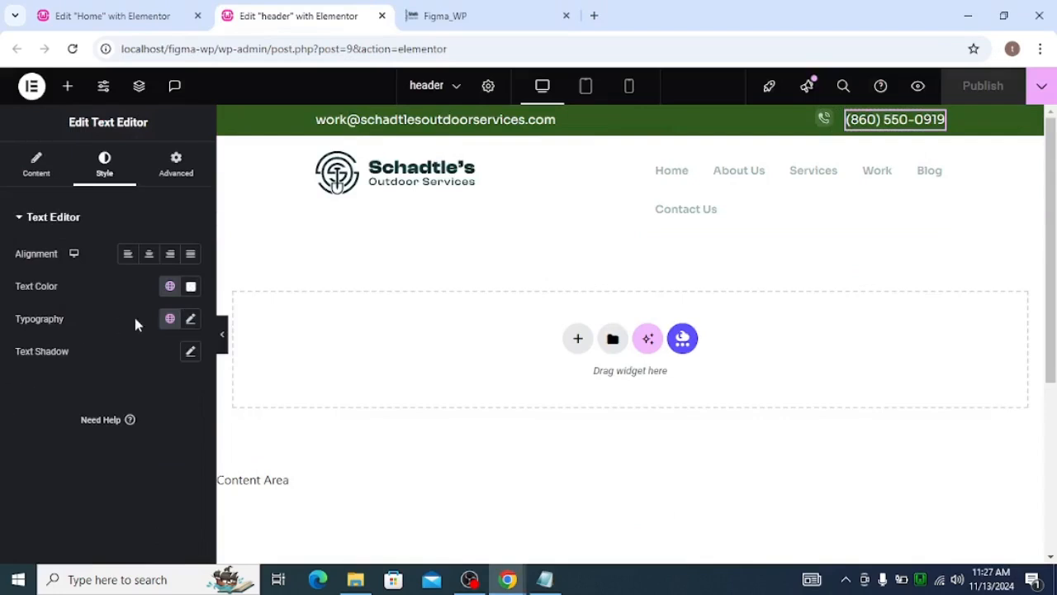
click(190, 318)
click(168, 437)
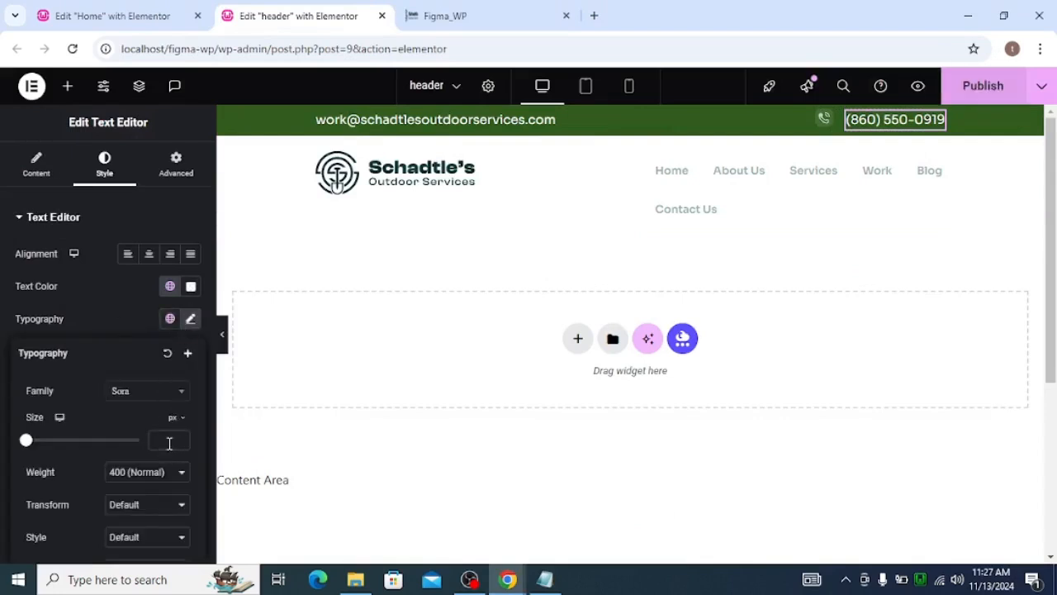
text(14)
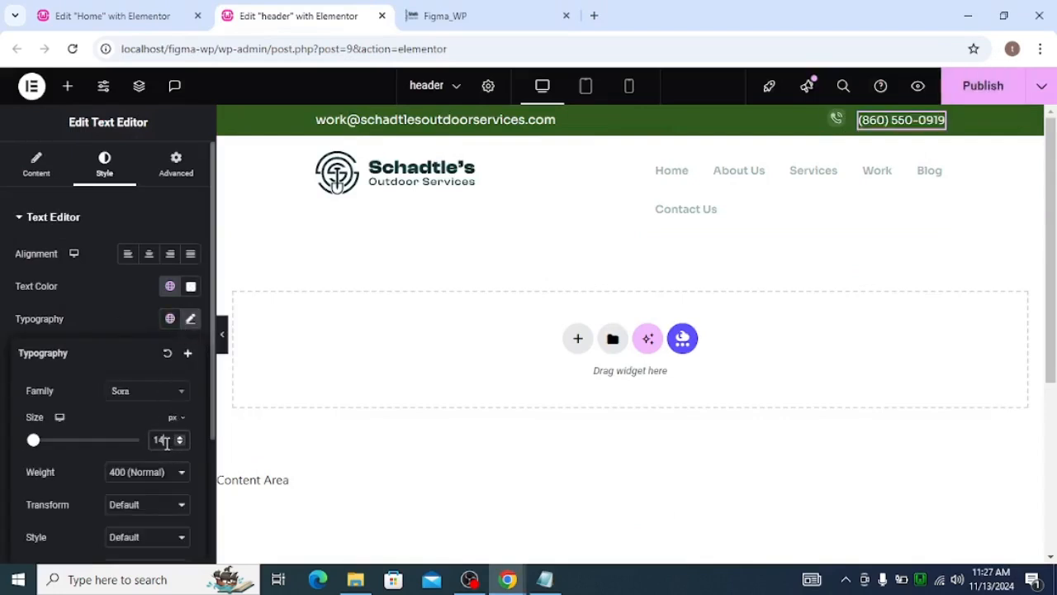
Set the email text's typography size to 14 px and publish the header template
click(326, 118)
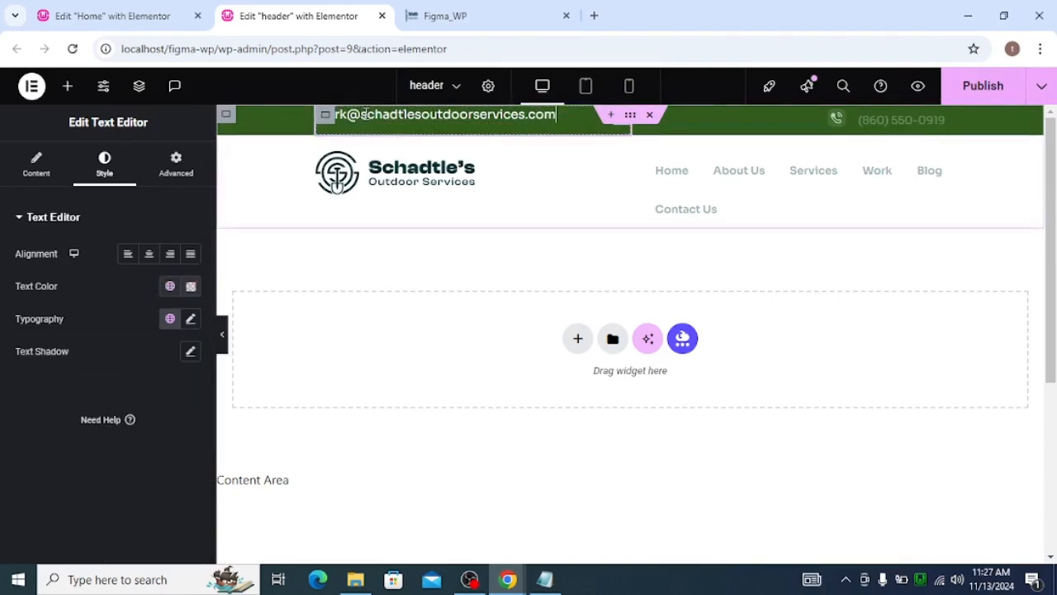
click(190, 318)
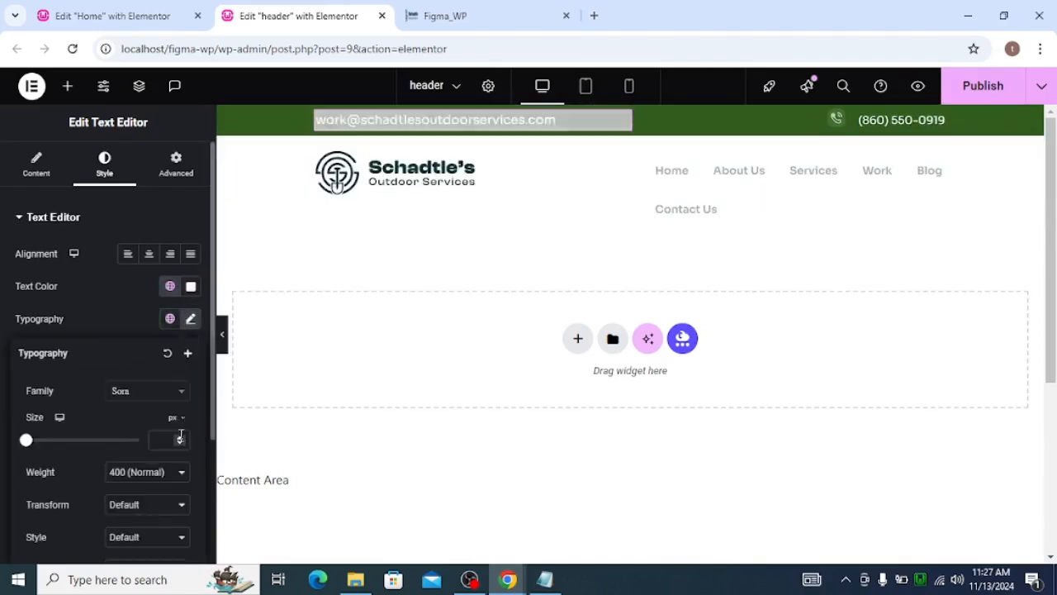
click(165, 440)
text(14)
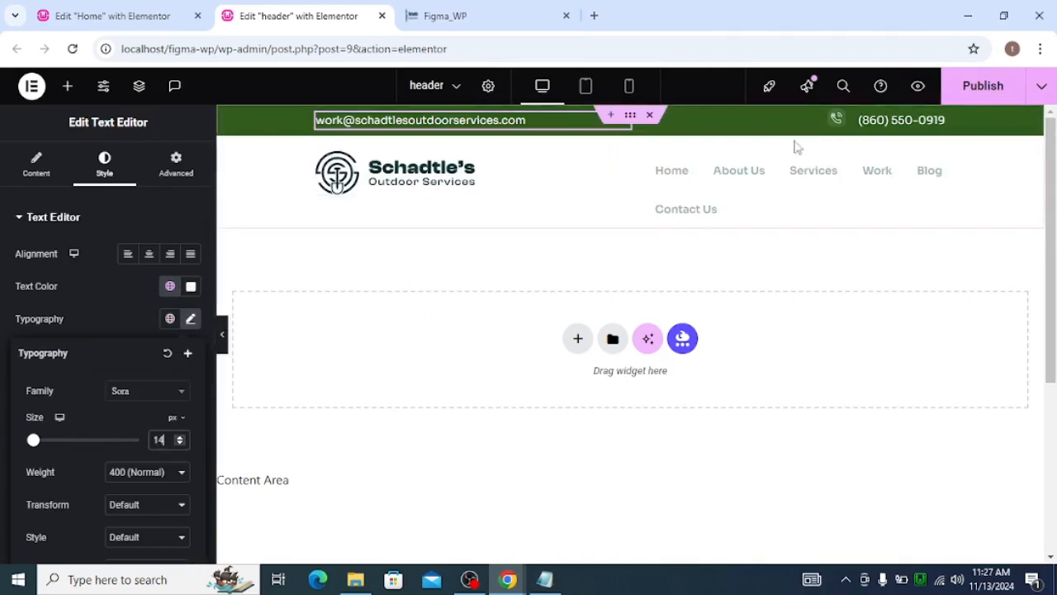
click(978, 88)
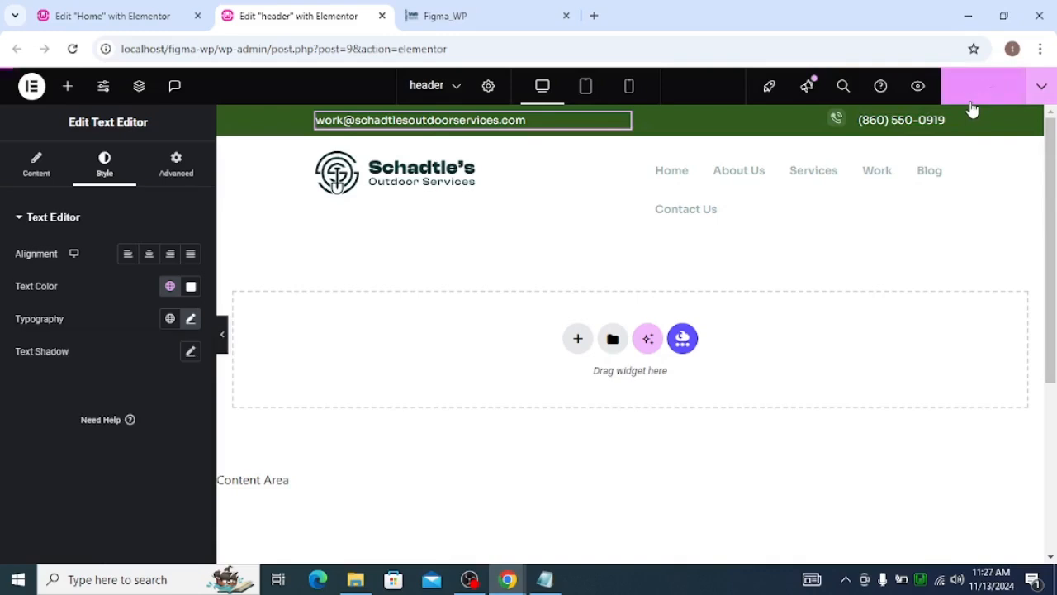
Preview the header with the editor panel collapsed, then reopen the panel
click(222, 333)
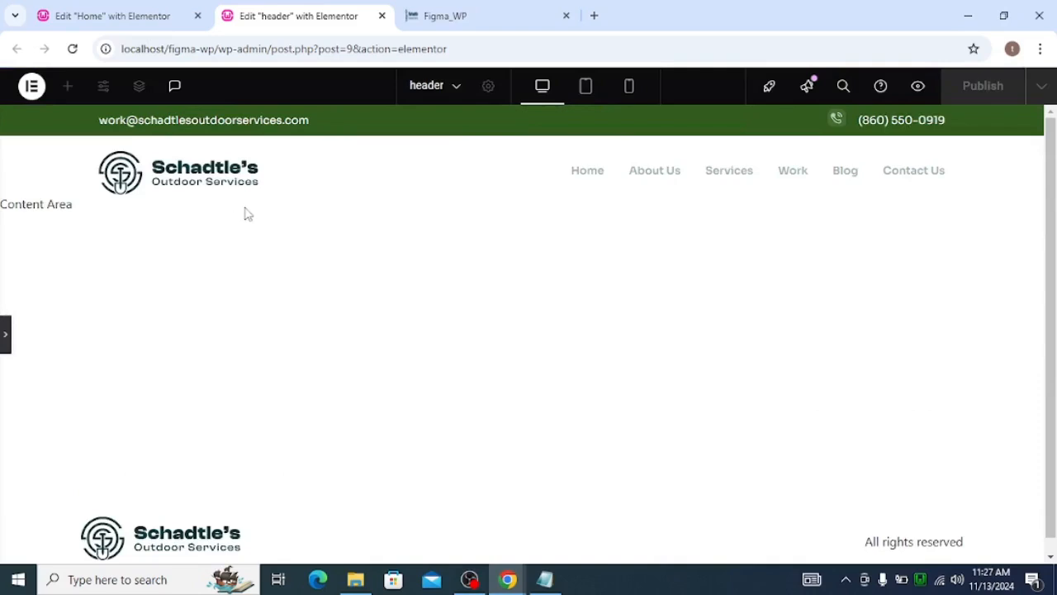
click(4, 346)
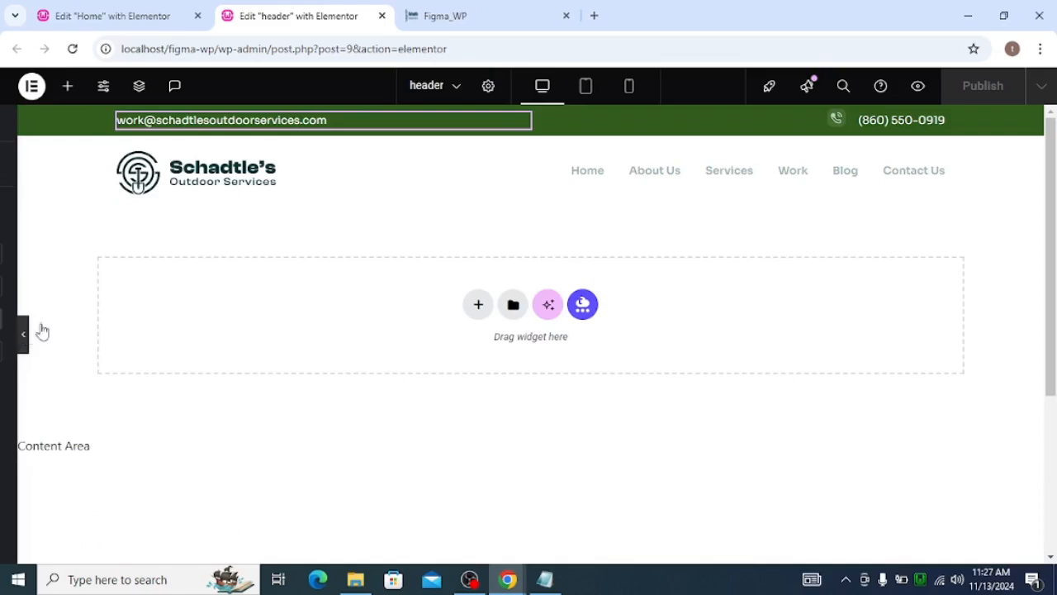
click(25, 333)
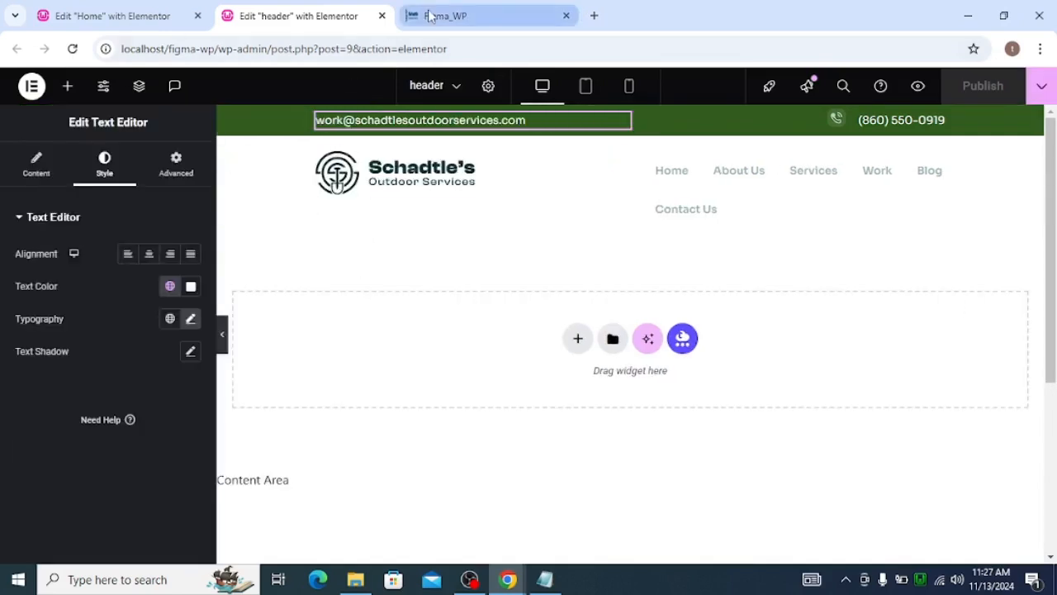
Inspect the hero content, headline and sub-heading typography in the Figma design
key(alt+Tab)
click(370, 263)
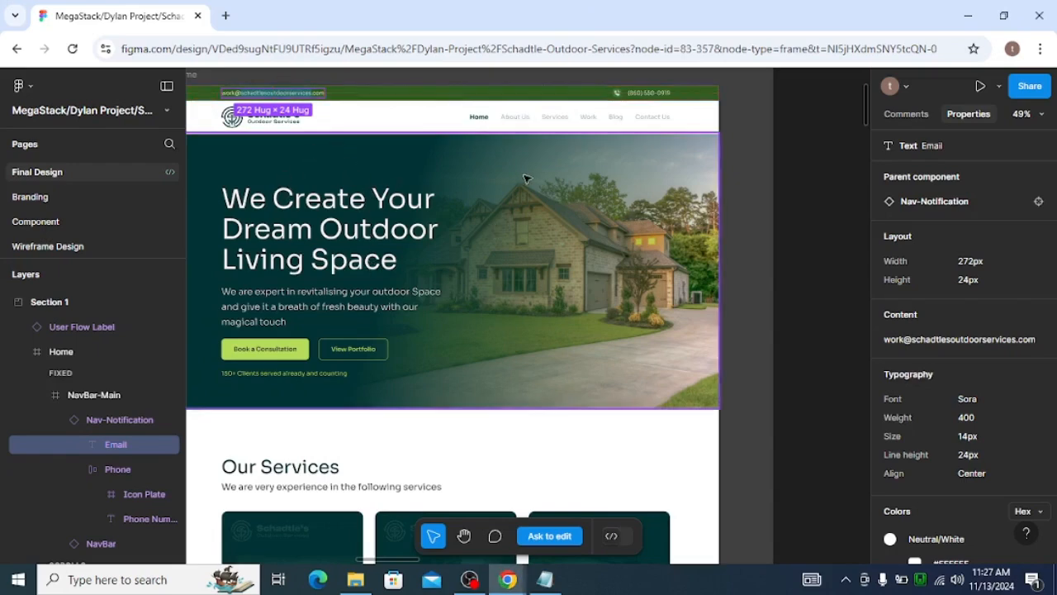
click(396, 222)
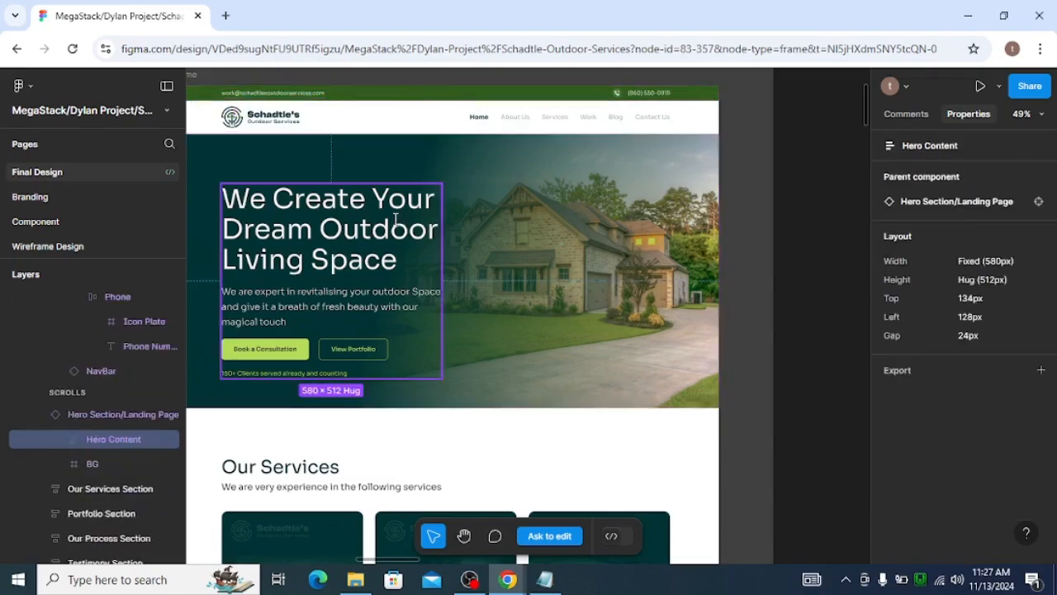
double_click(396, 221)
click(302, 299)
double_click(301, 299)
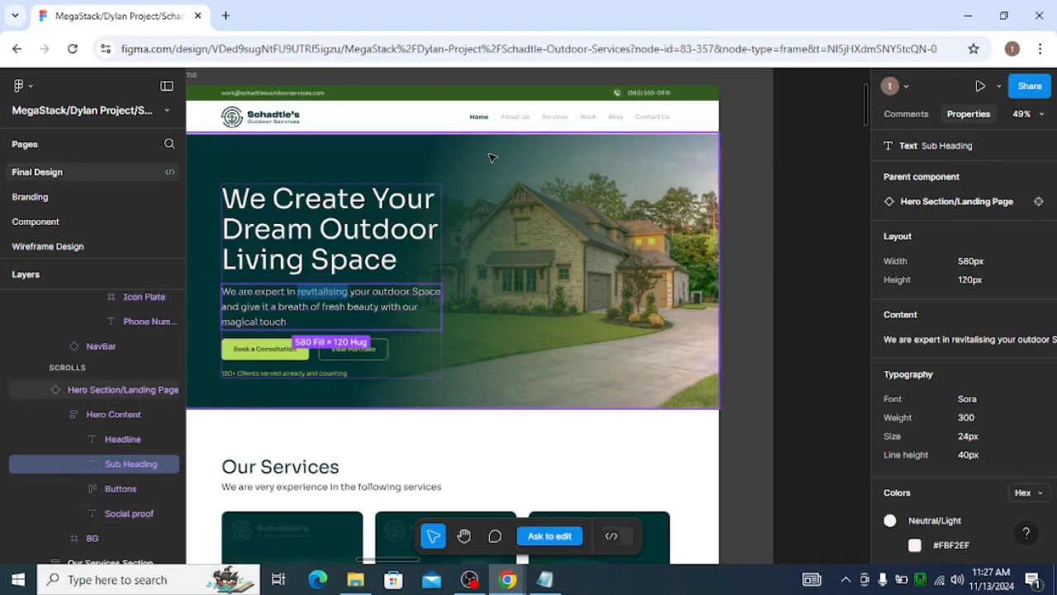
Return to the header template editor and exit it to the WordPress dashboard
key(alt+Tab)
key(alt+Tab)
key(alt+Tab)
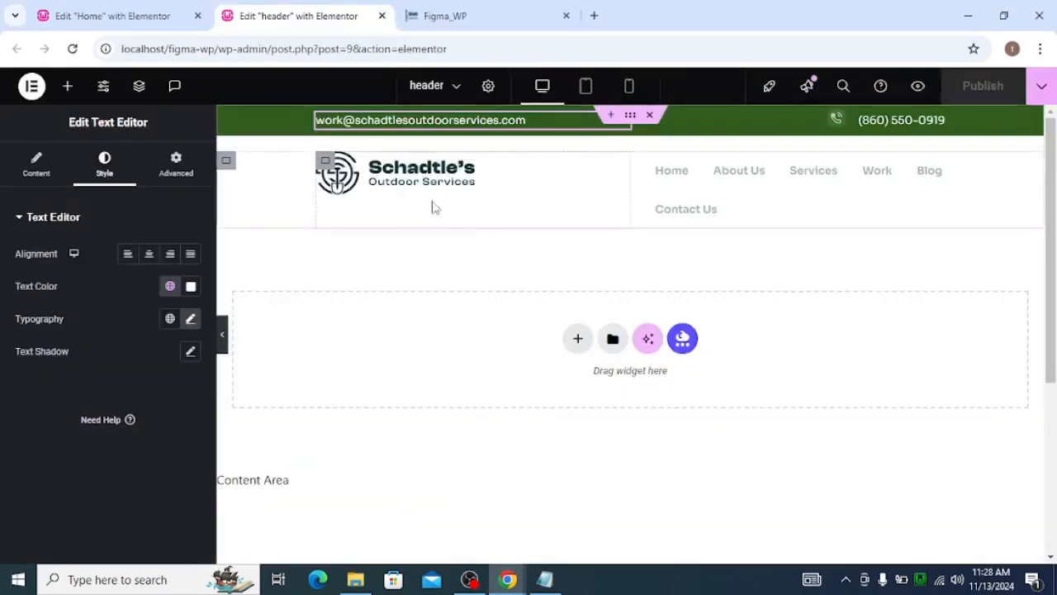
click(148, 17)
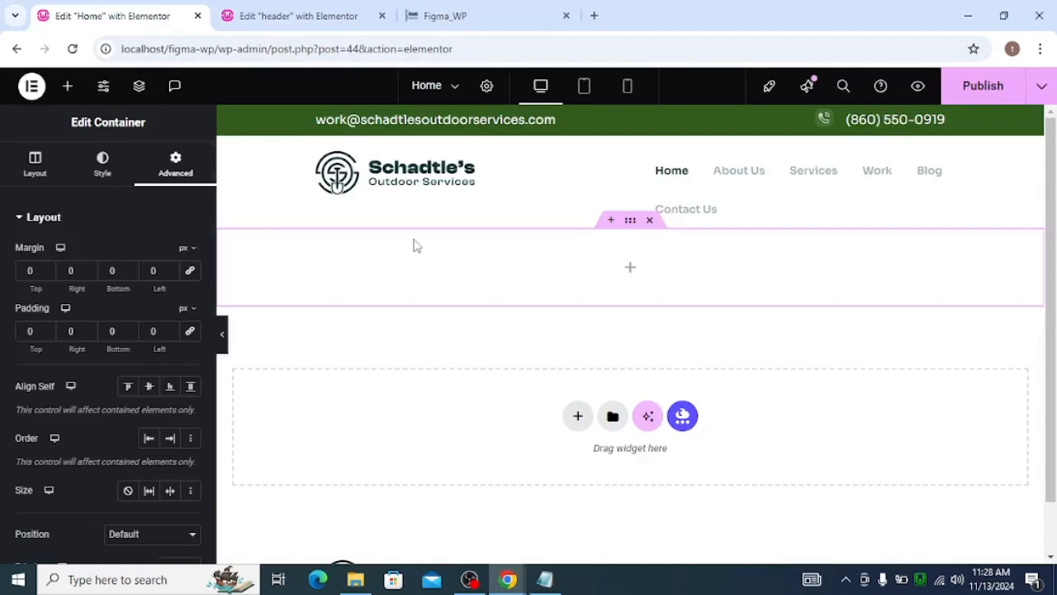
click(297, 17)
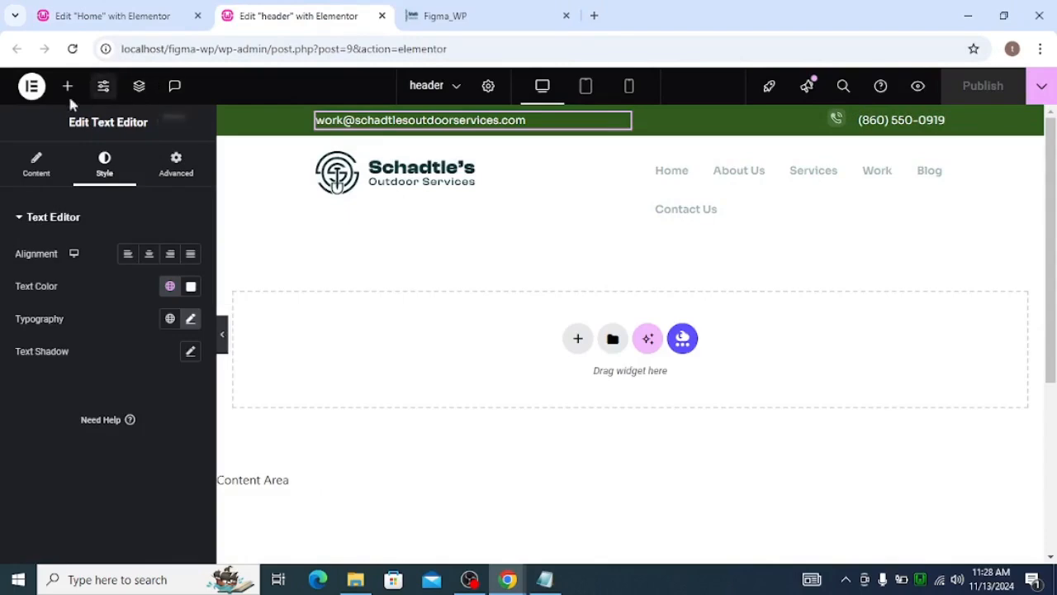
click(30, 95)
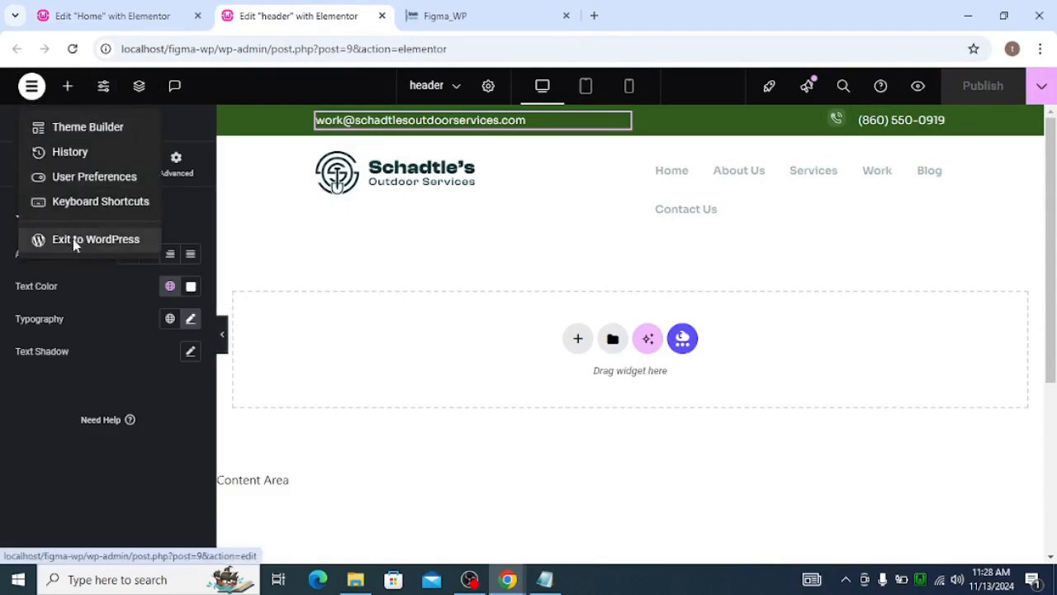
click(124, 16)
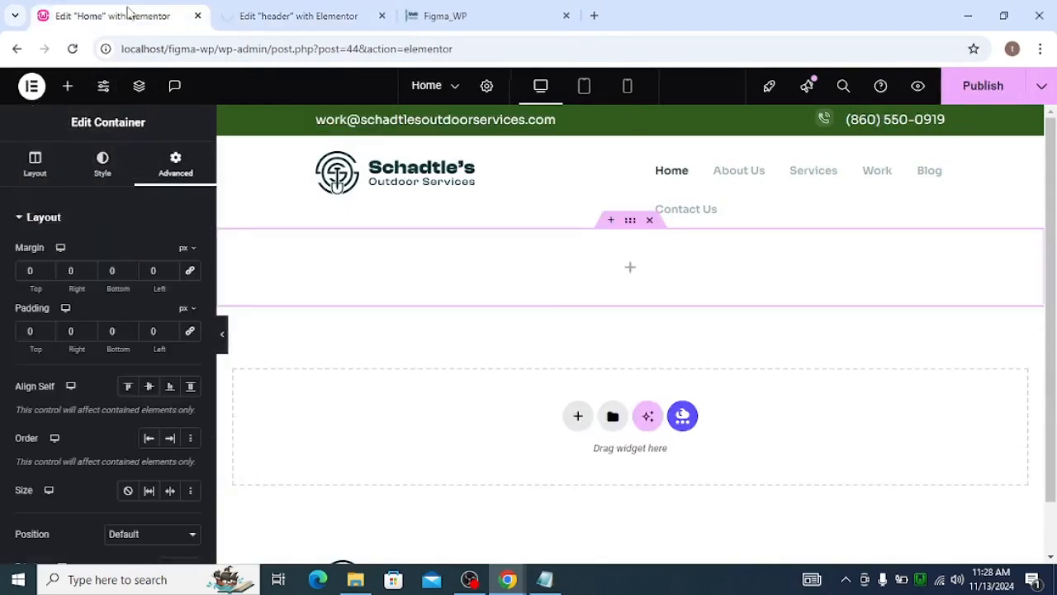
Publish the Home page in its Elementor editor
click(197, 15)
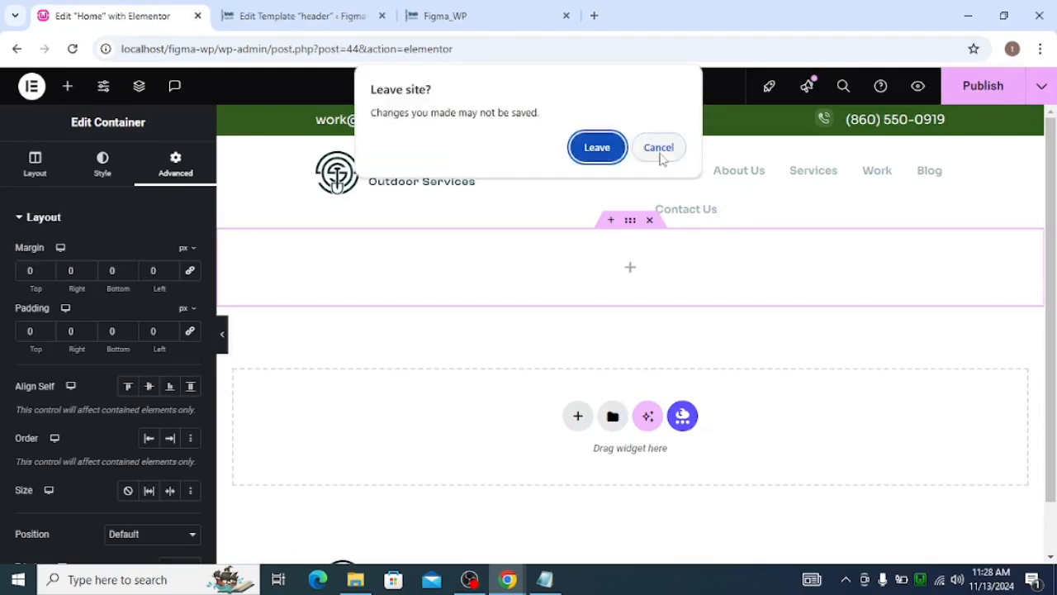
click(659, 149)
click(995, 96)
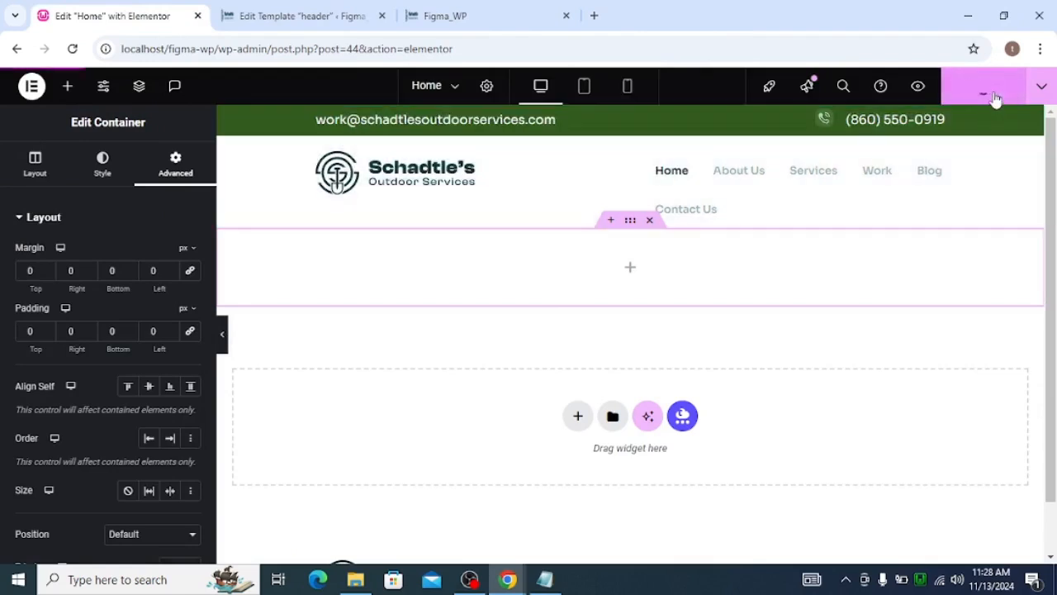
Close the Home page editor tab
click(280, 9)
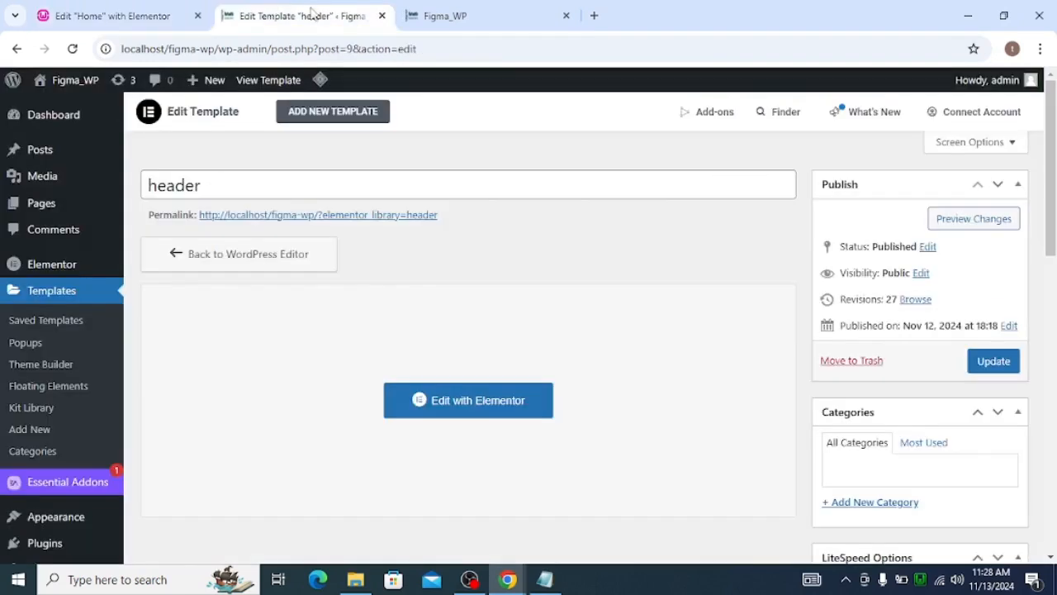
click(153, 8)
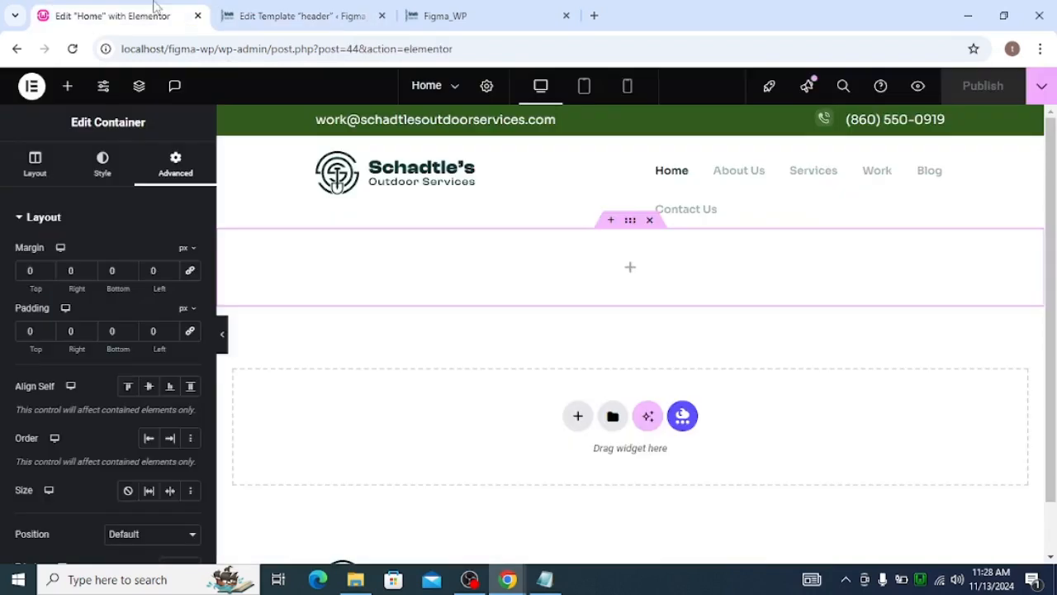
click(197, 16)
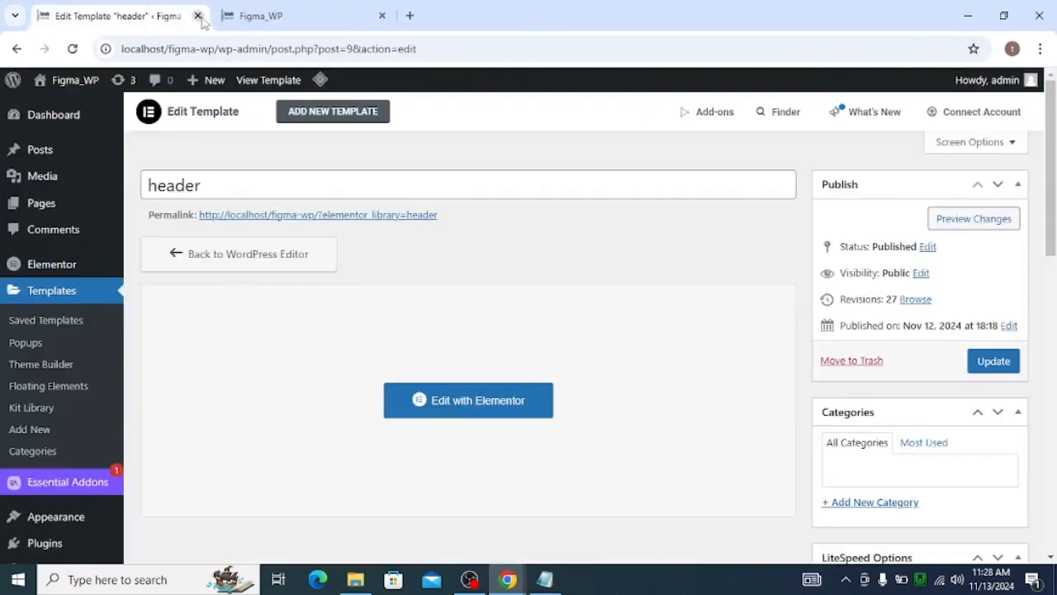
mouse_move(71, 208)
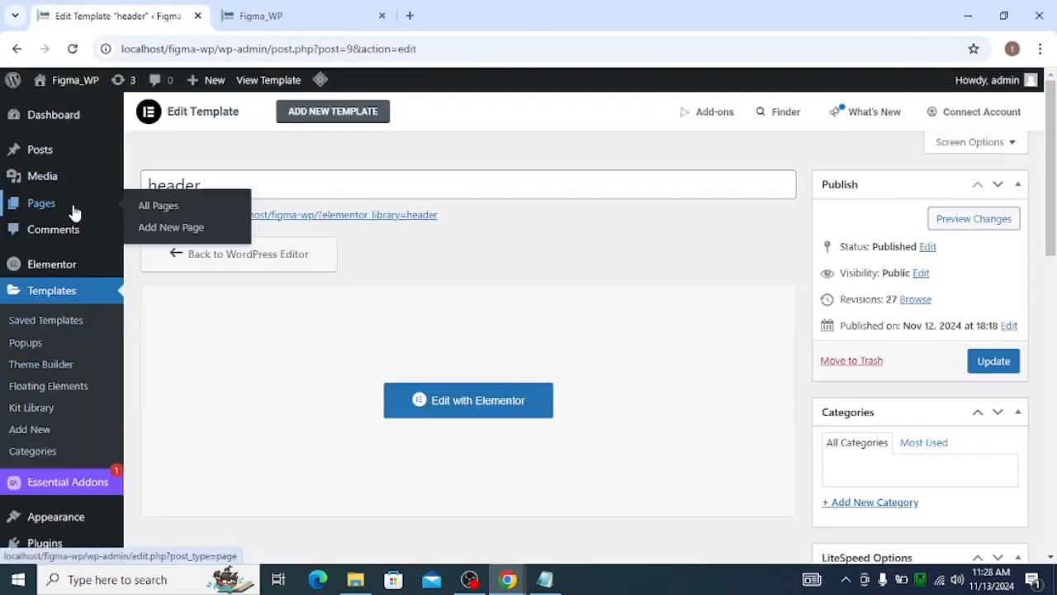
Open the Home page in the Elementor editor from the pages list in a new tab
click(142, 216)
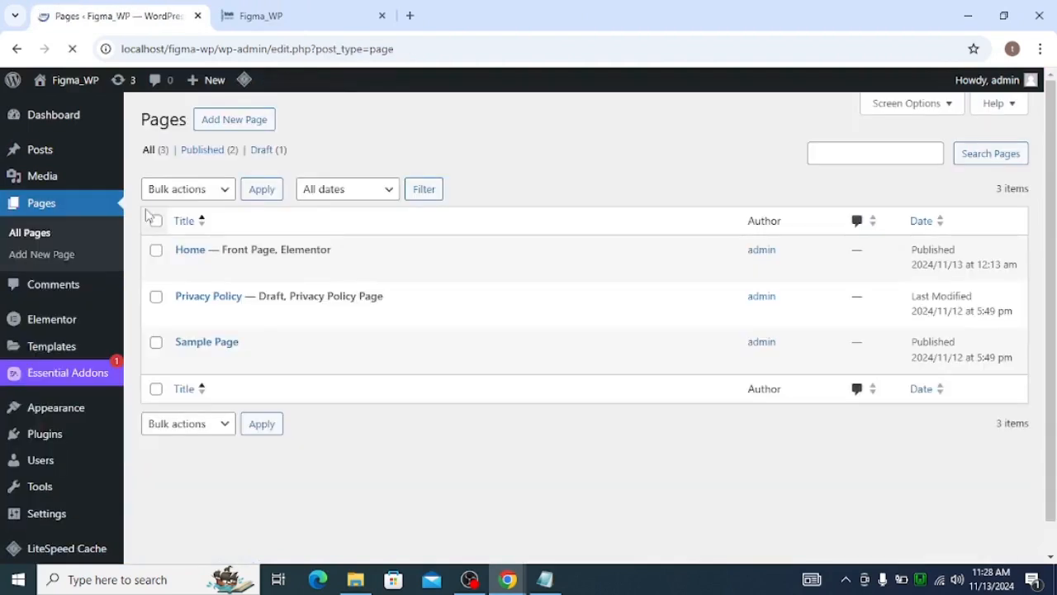
middle_click(398, 268)
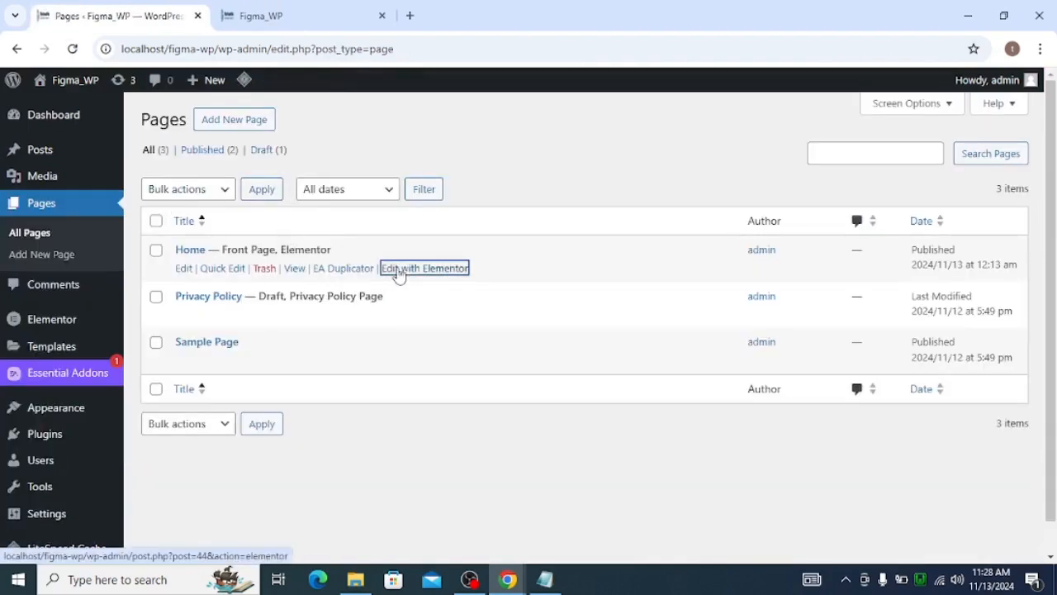
click(271, 15)
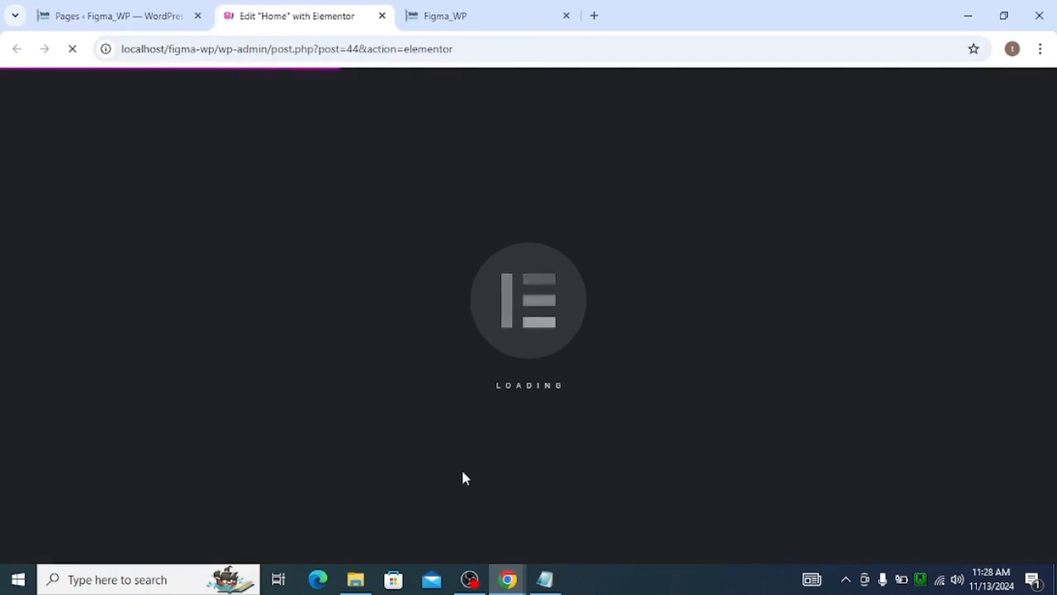
Delete the empty container below the header on the Home page and close the Structure navigator
key(alt+Tab)
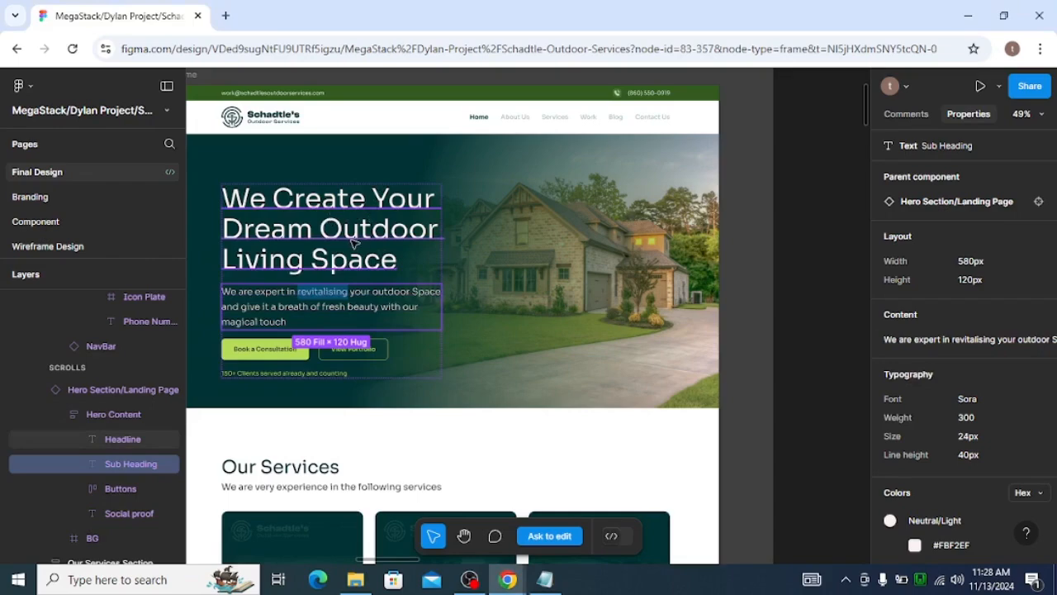
click(294, 308)
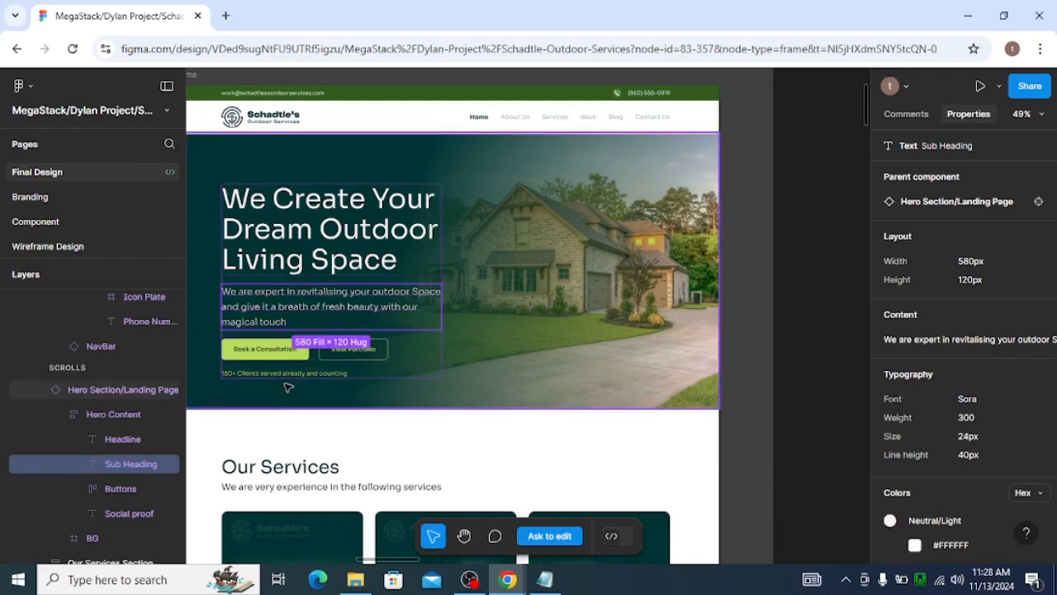
key(alt+Tab)
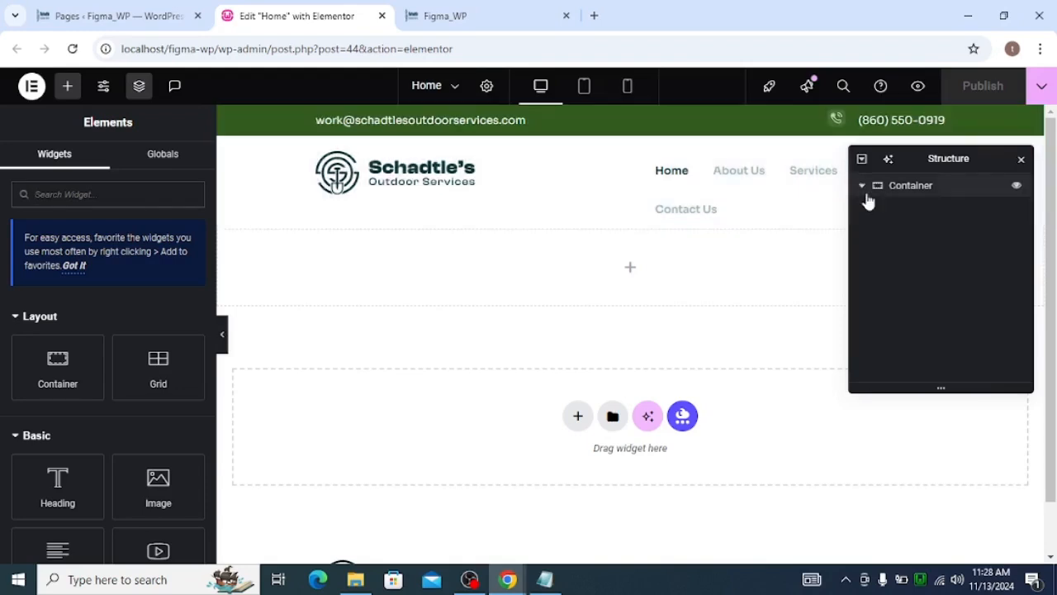
click(964, 194)
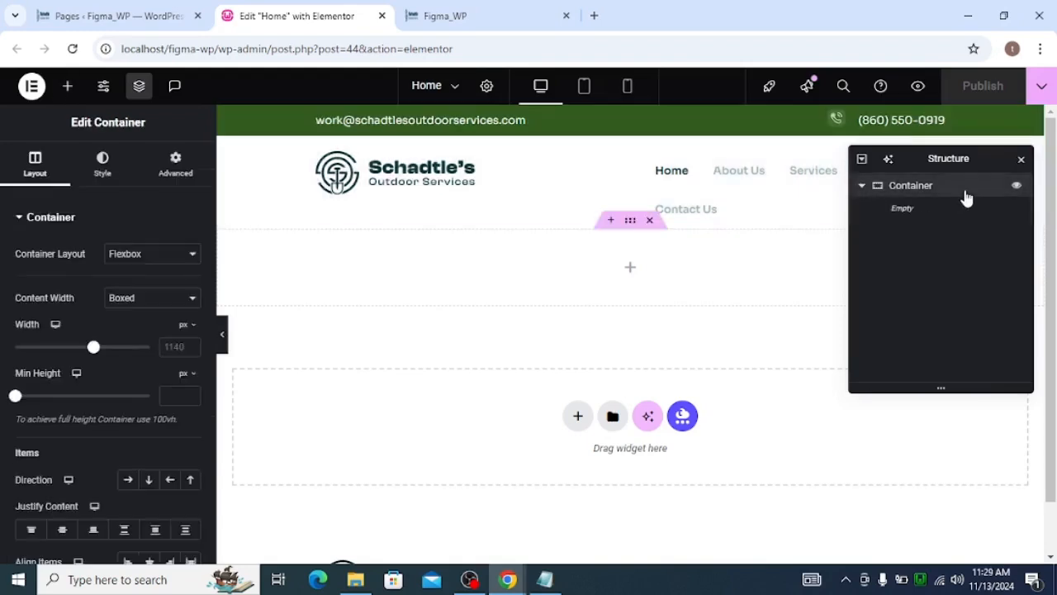
key(Delete)
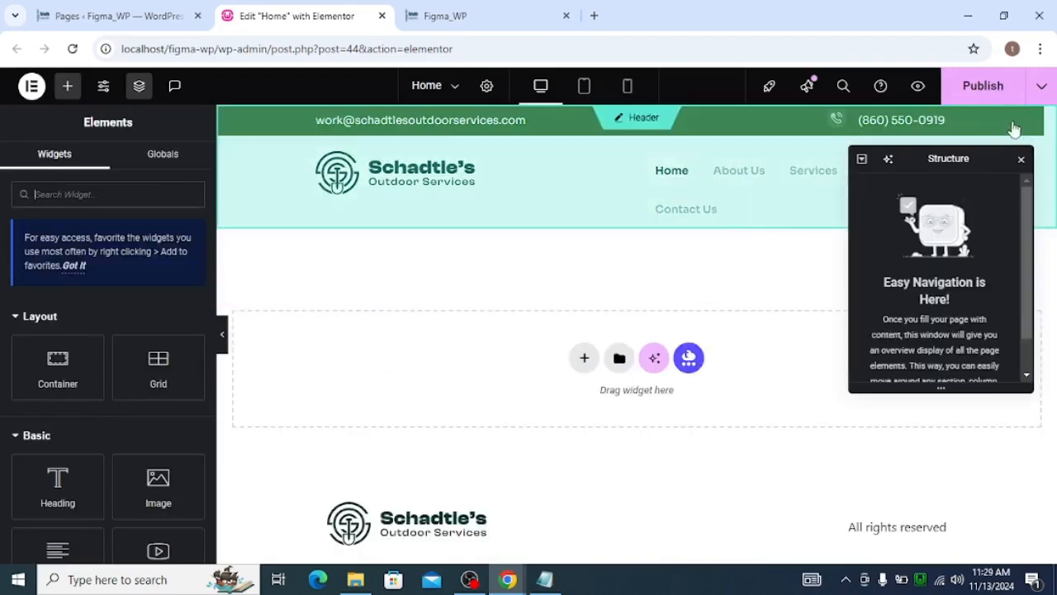
click(1021, 158)
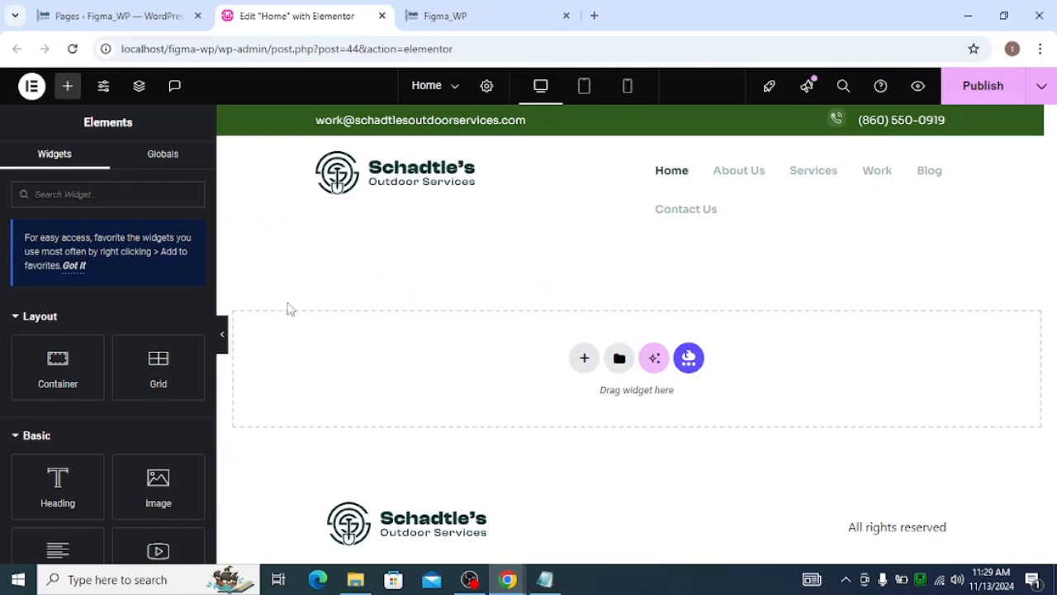
Add a new container below the header and set its margin and padding to 0 on all sides
click(222, 334)
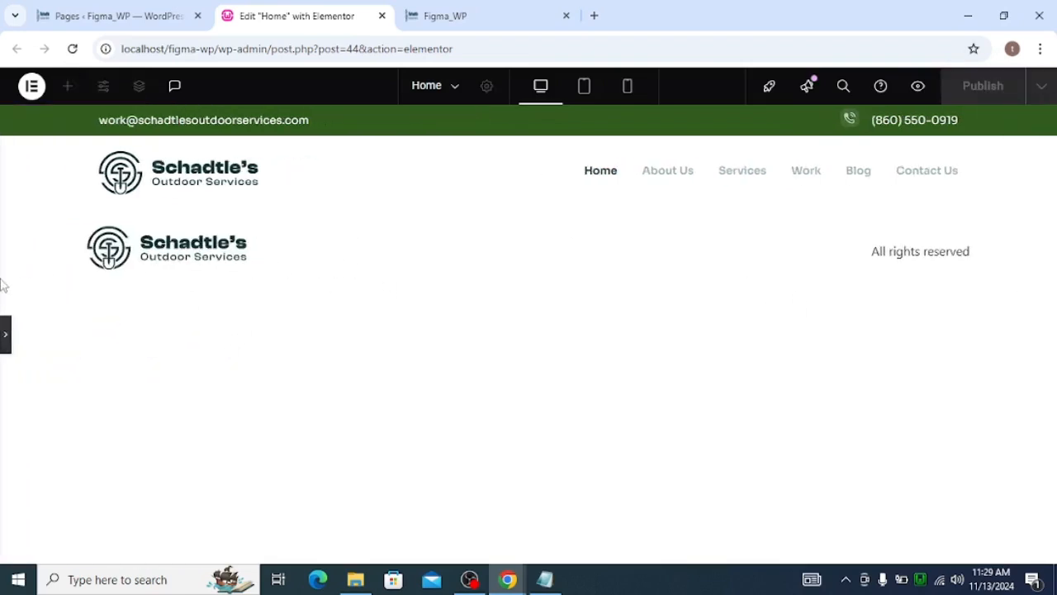
click(4, 331)
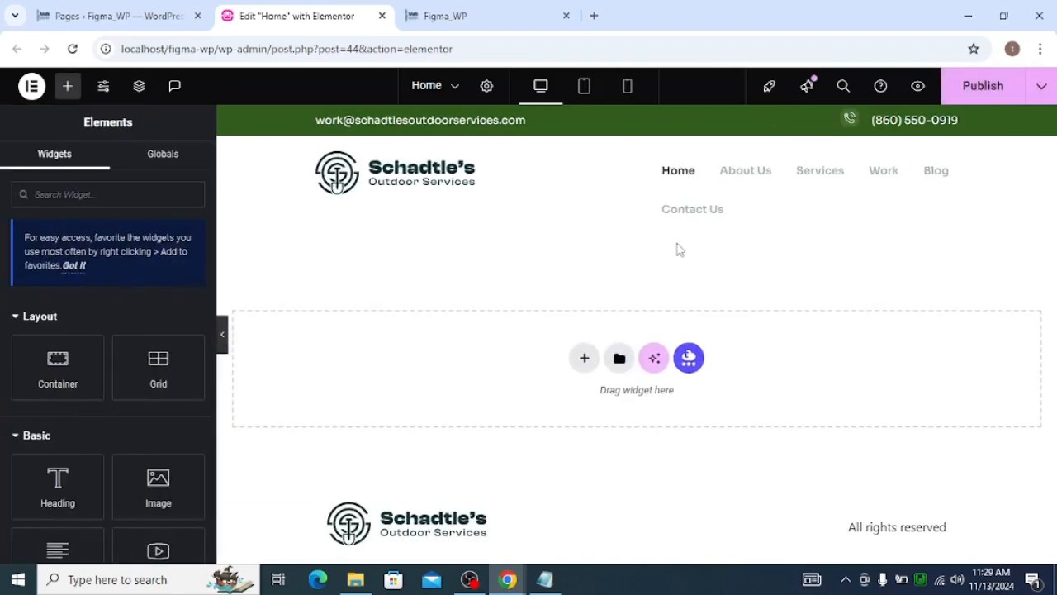
click(52, 380)
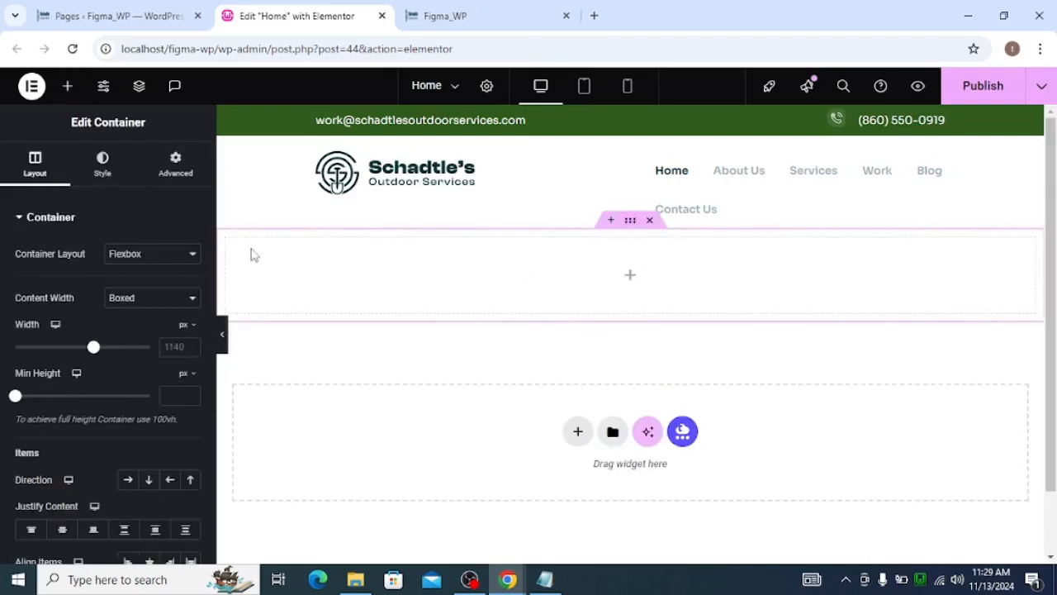
click(188, 170)
click(190, 273)
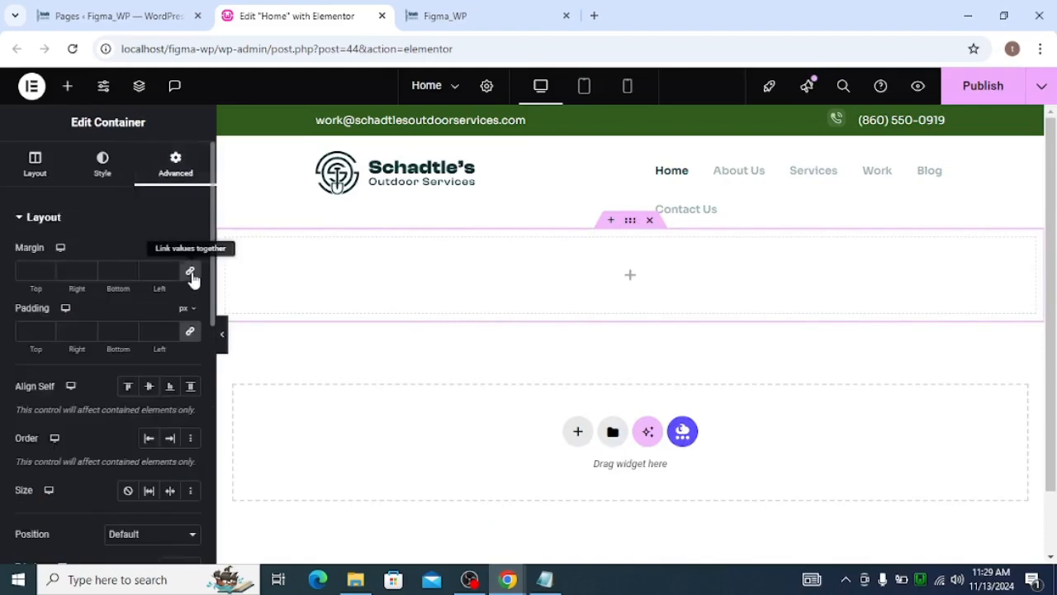
click(189, 333)
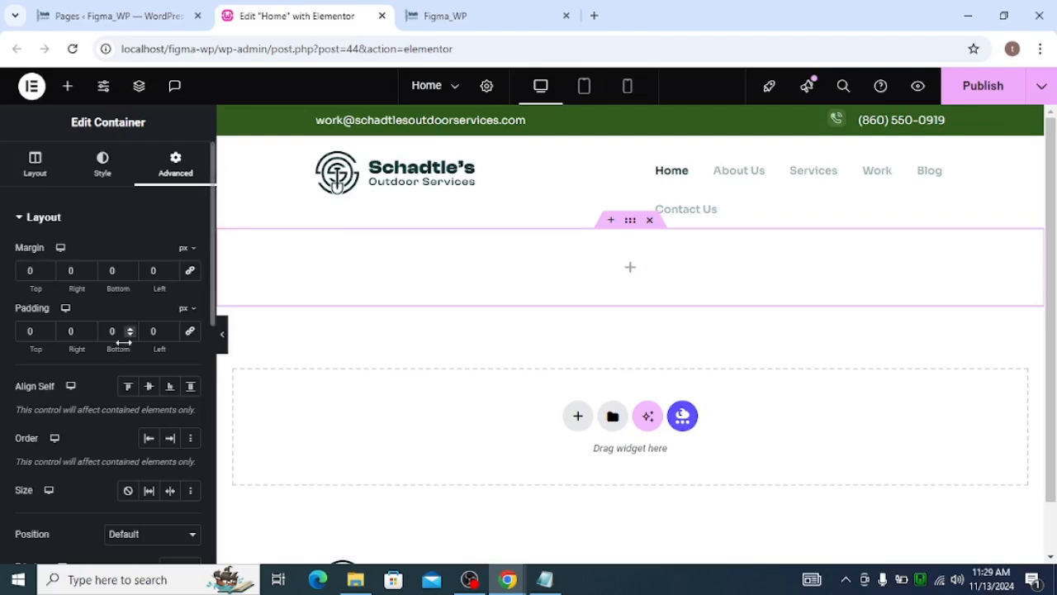
Upload herobg.png and set it as the new container's classic background image
click(16, 170)
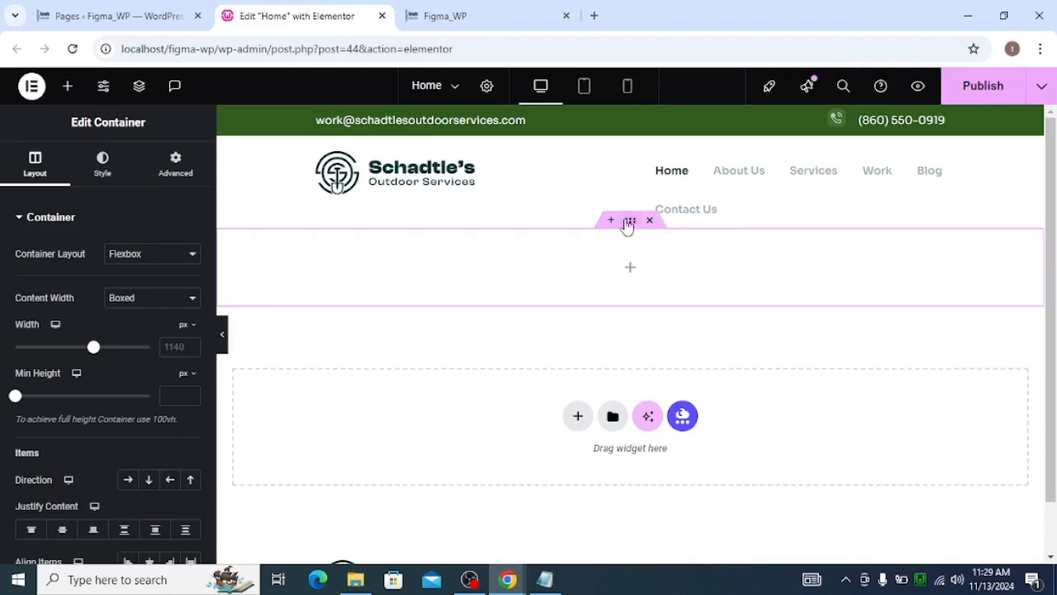
click(99, 161)
click(128, 287)
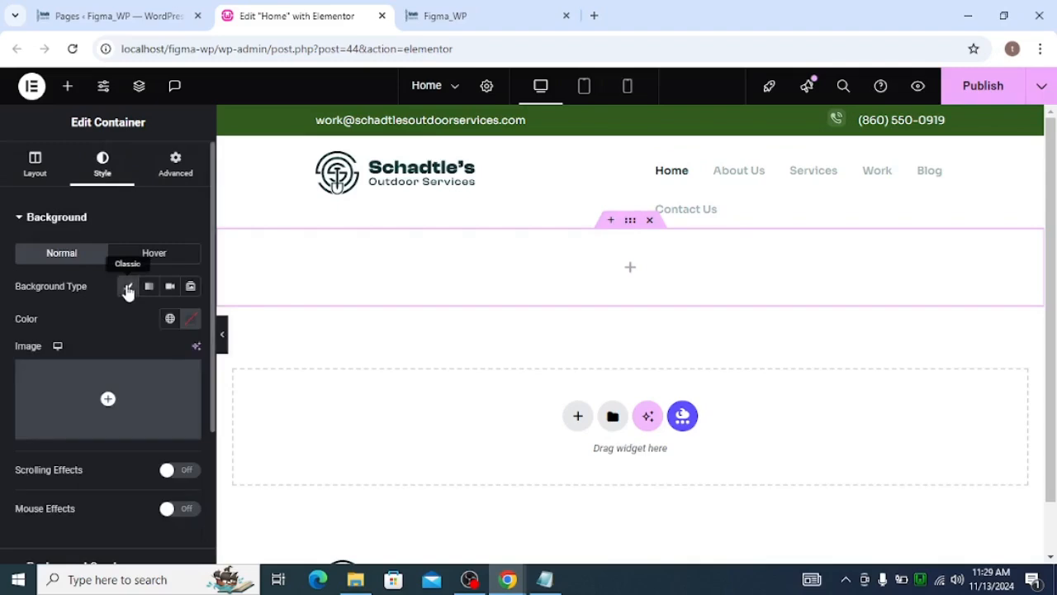
click(136, 411)
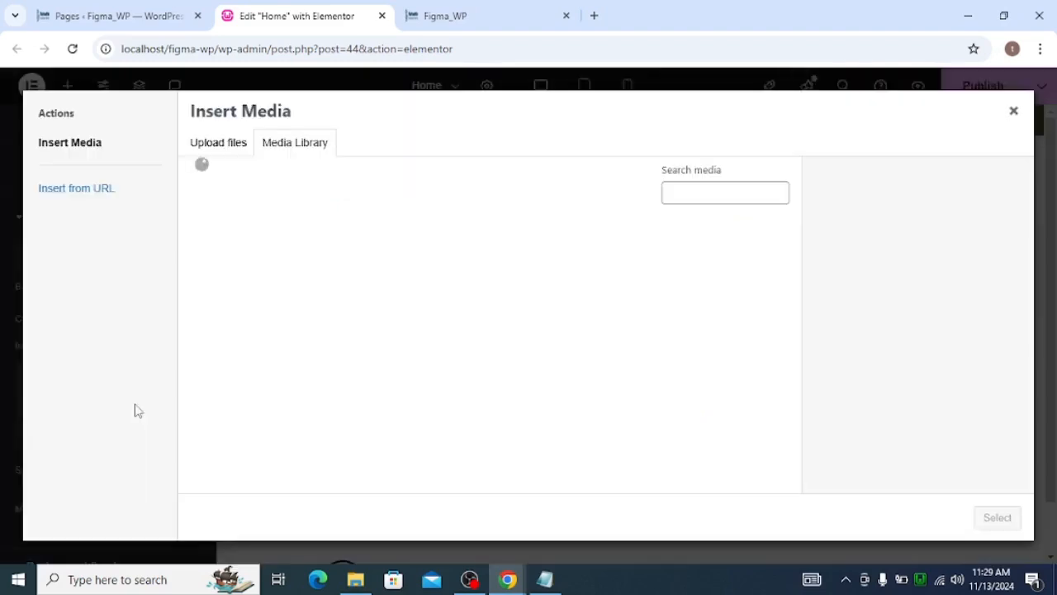
click(216, 146)
click(563, 327)
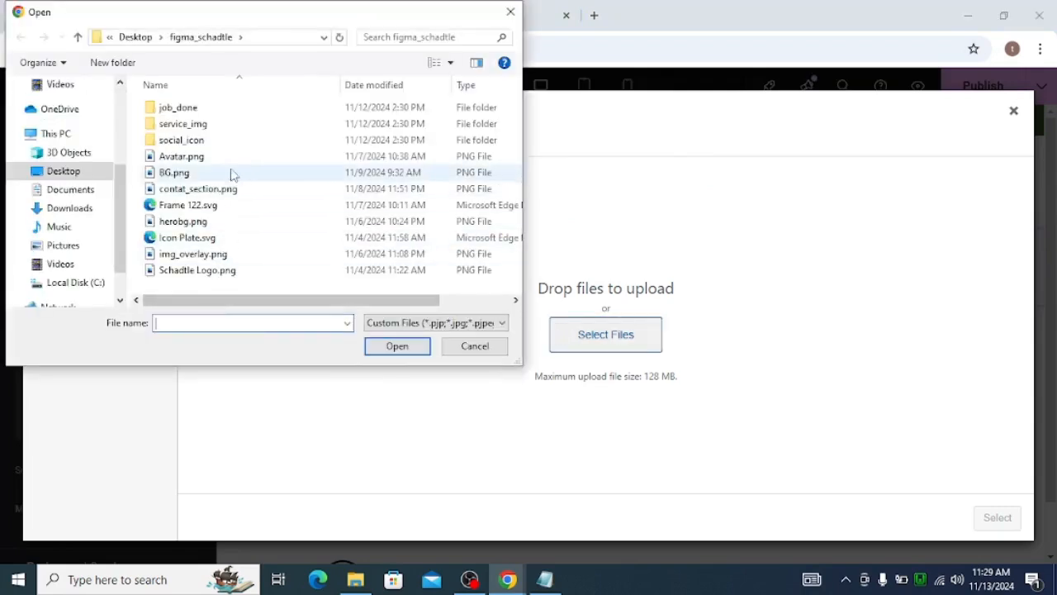
scroll(278, 186, right, 3)
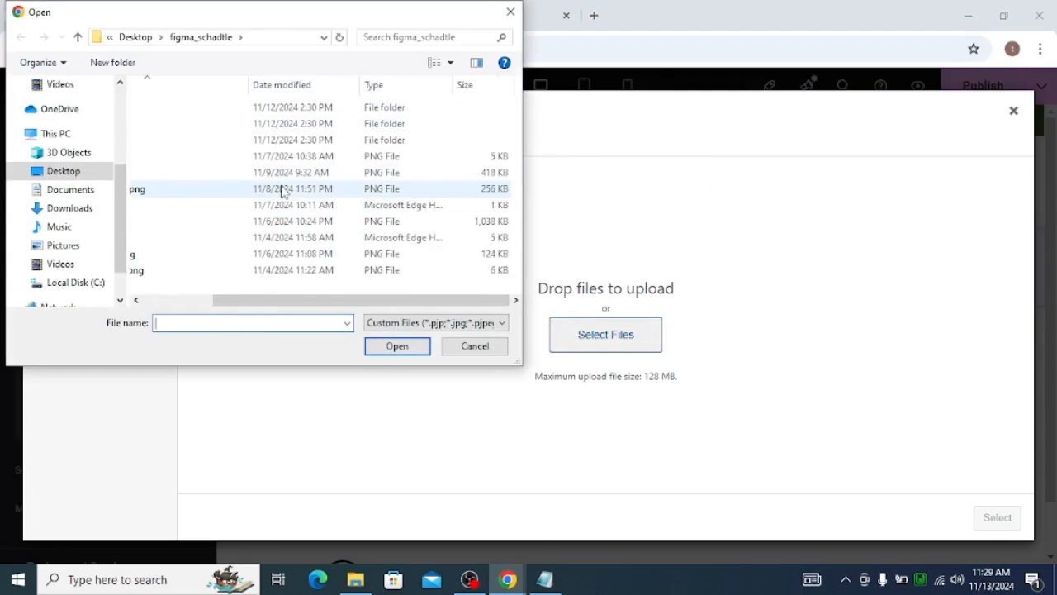
scroll(283, 189, left, 3)
click(211, 173)
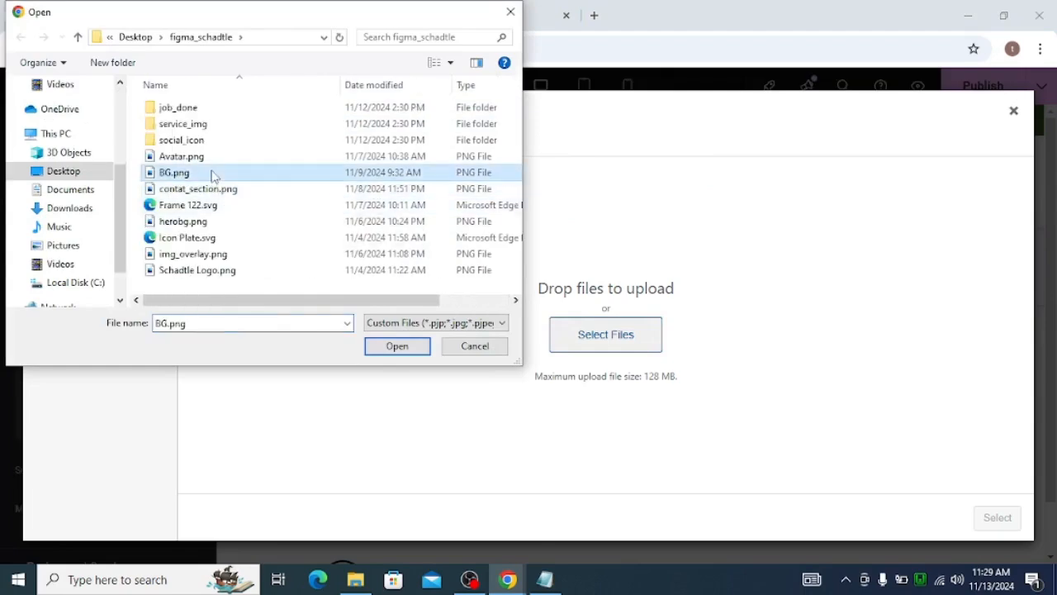
click(219, 221)
click(398, 346)
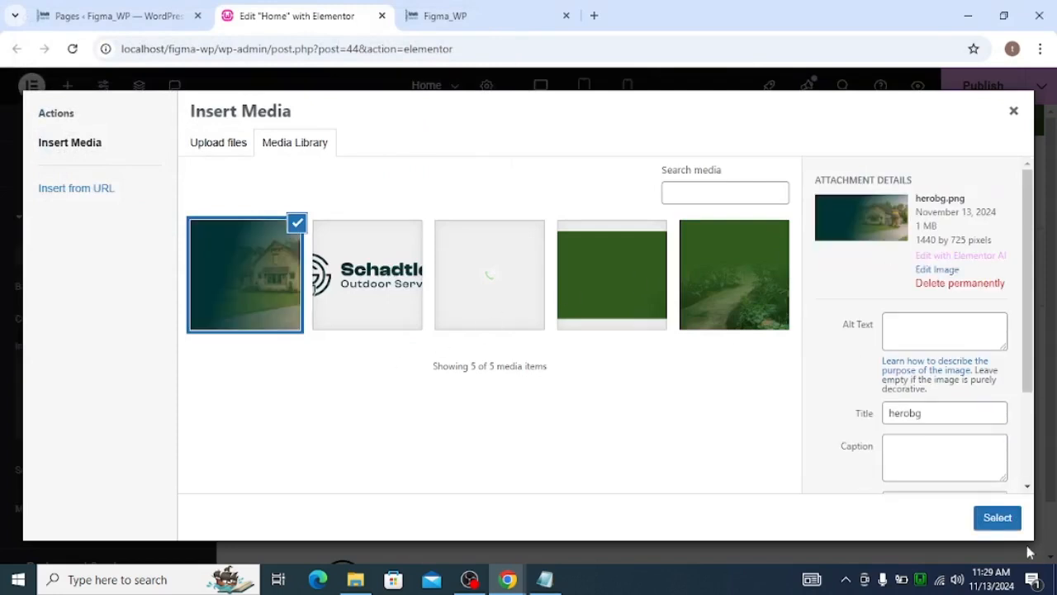
click(997, 517)
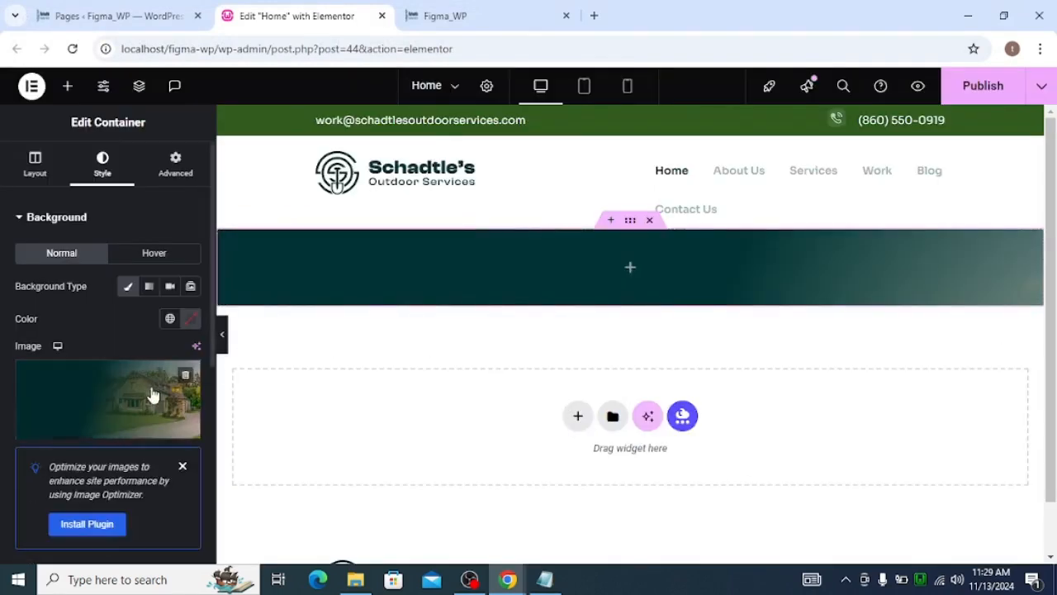
Set the background image position to Center Center
scroll(189, 323, down, 3)
click(130, 347)
click(129, 347)
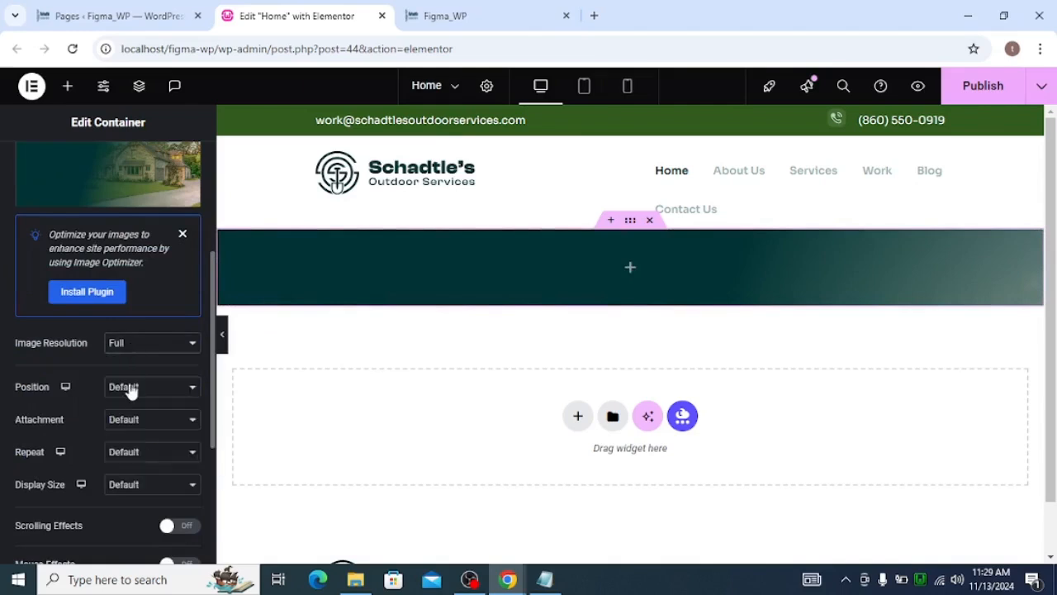
click(130, 387)
click(137, 198)
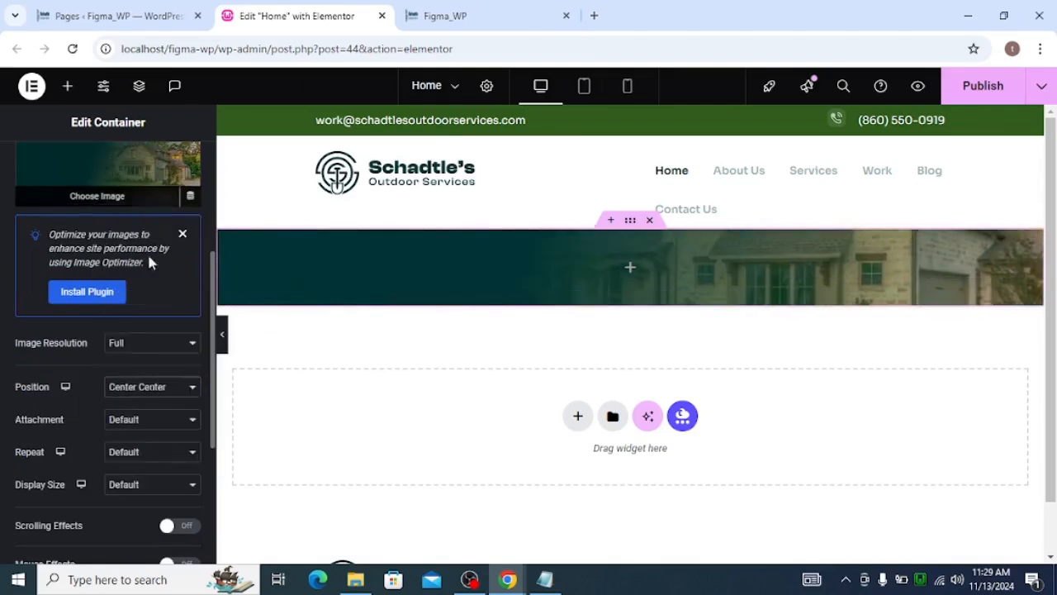
click(144, 424)
click(144, 426)
Set the background image repeat to No-repeat and its display size to Cover
click(132, 456)
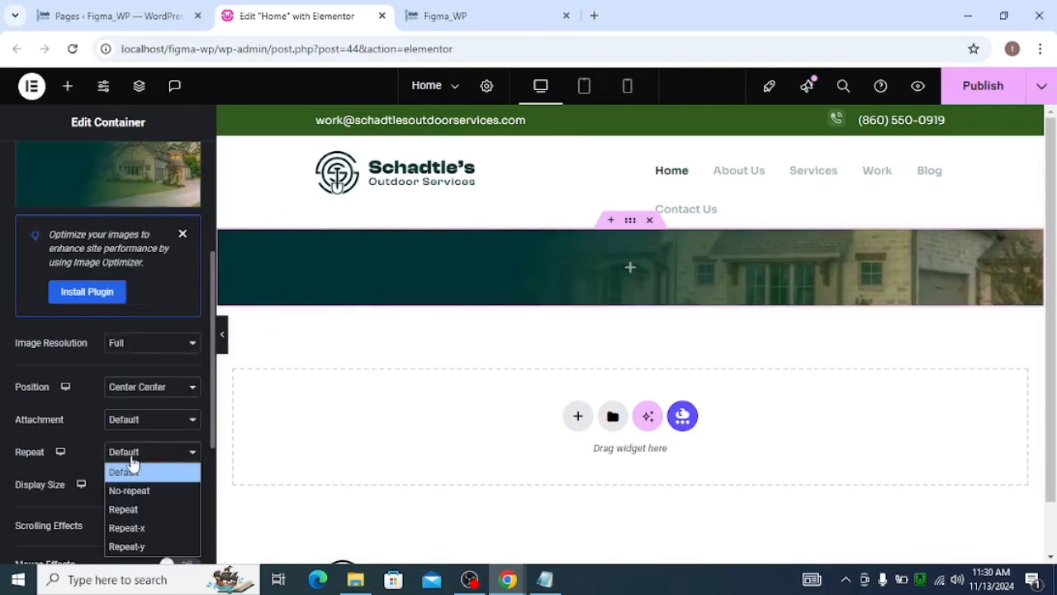
click(134, 472)
click(137, 456)
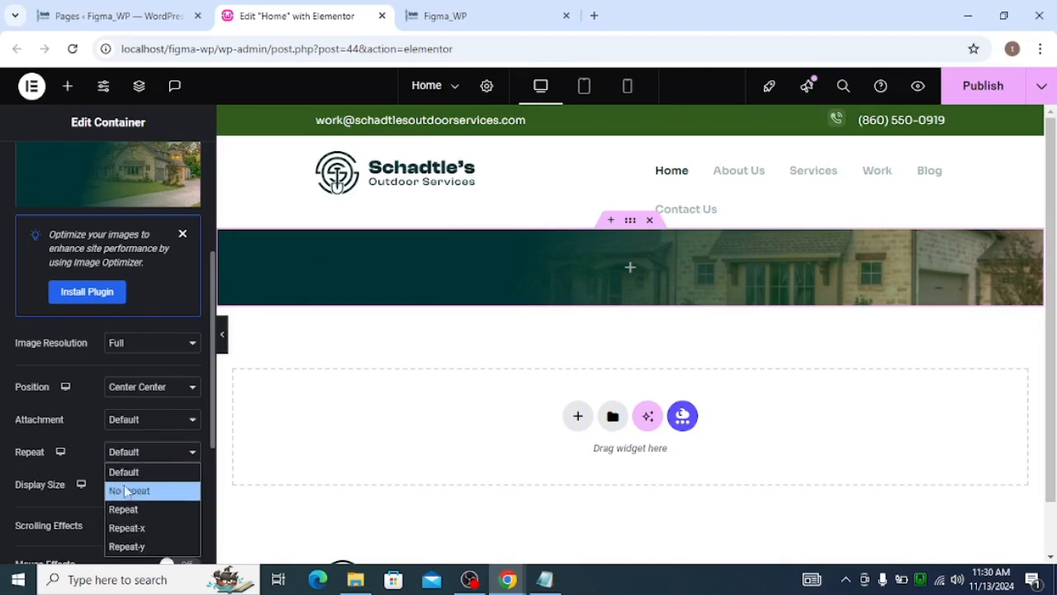
click(125, 490)
scroll(124, 494, down, 1)
click(134, 409)
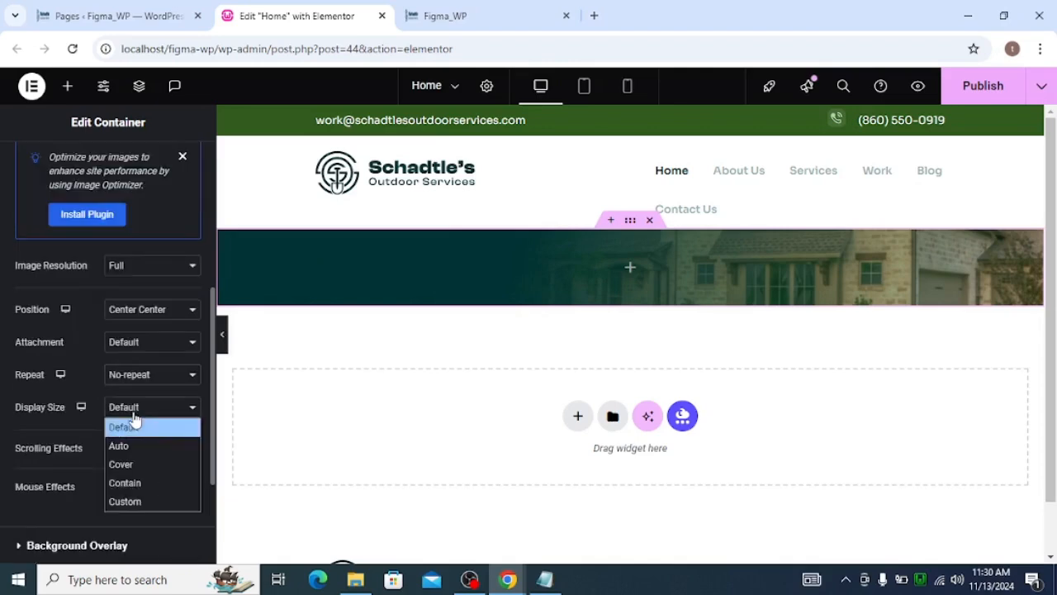
click(132, 465)
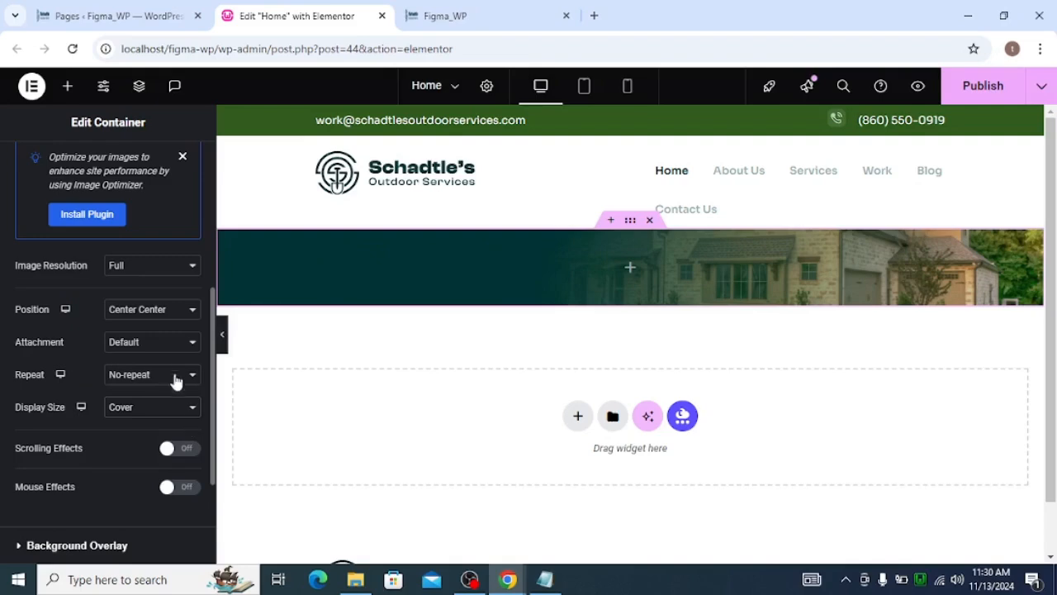
scroll(179, 413, down, 2)
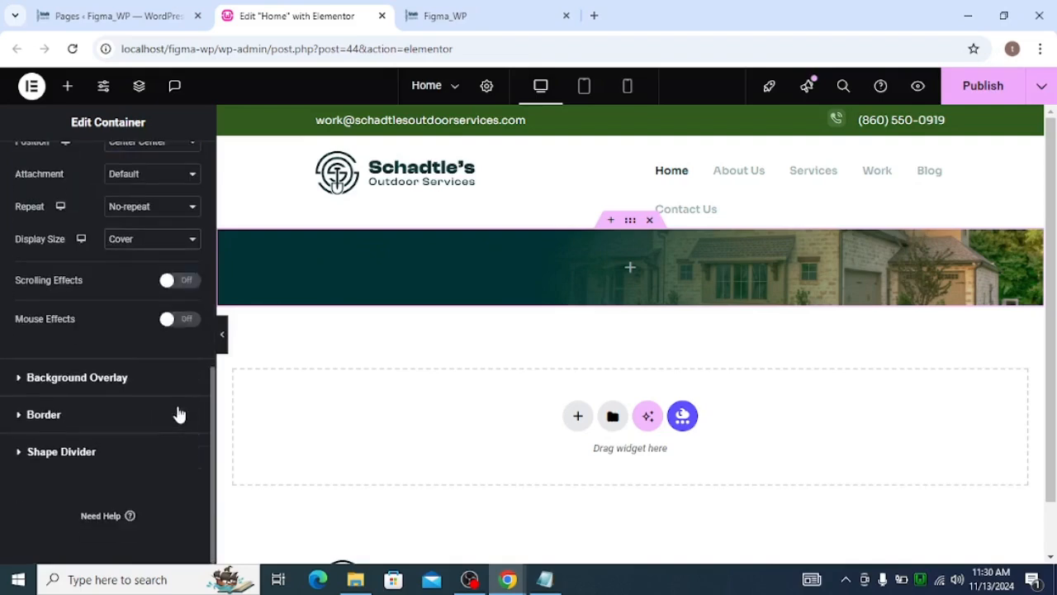
scroll(142, 313, up, 6)
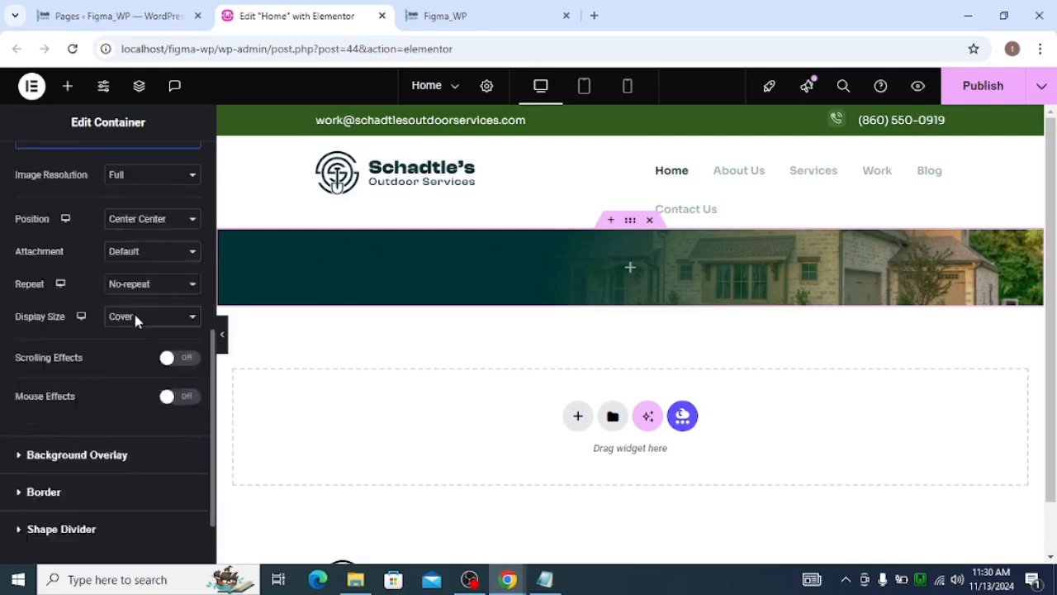
Inspect the hero headline's text properties in the Figma design
key(alt+Tab)
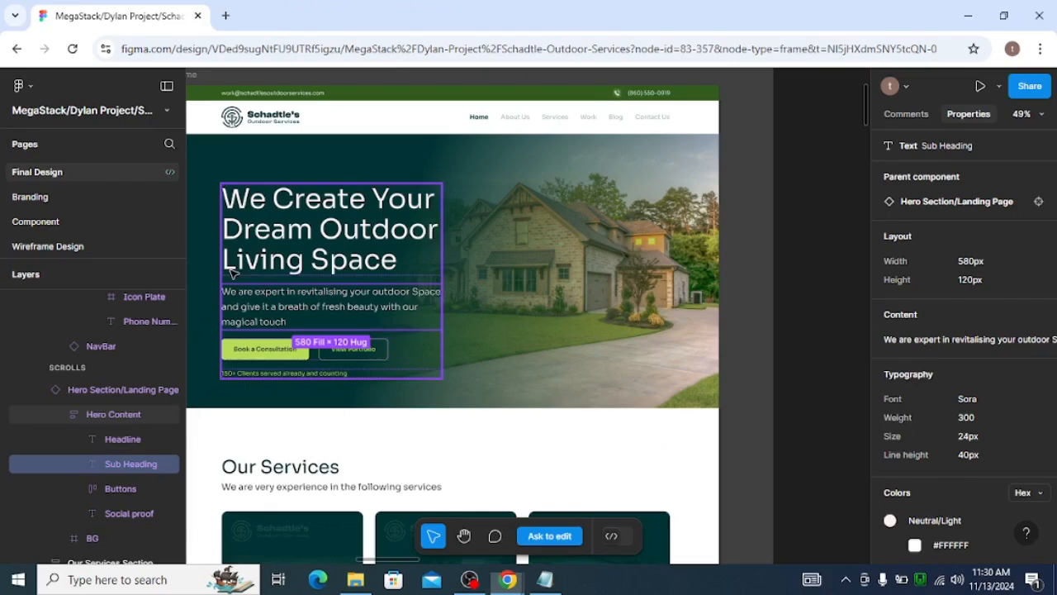
double_click(281, 216)
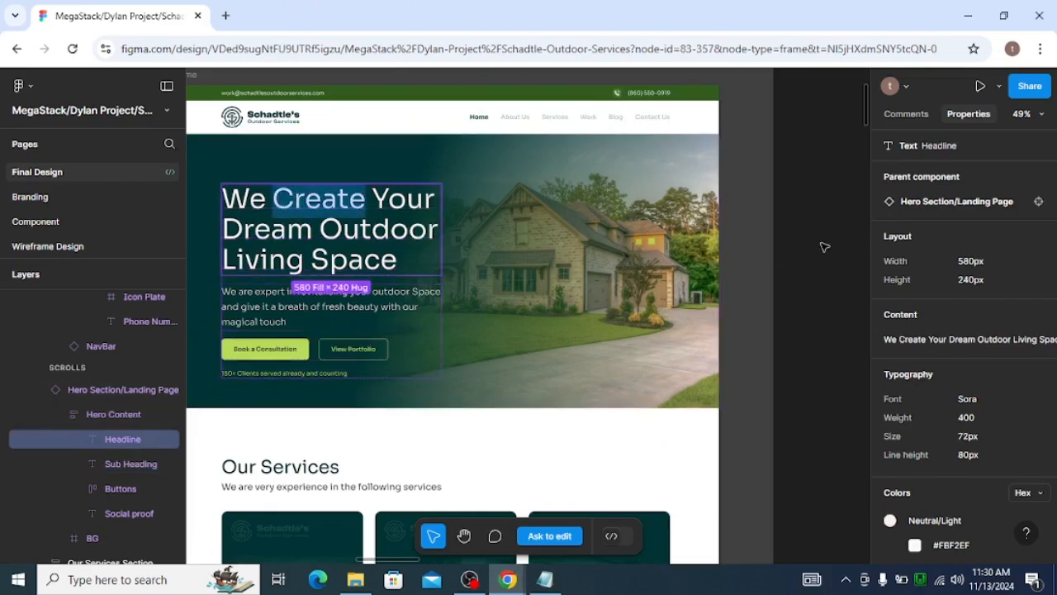
click(934, 338)
key(alt+Tab)
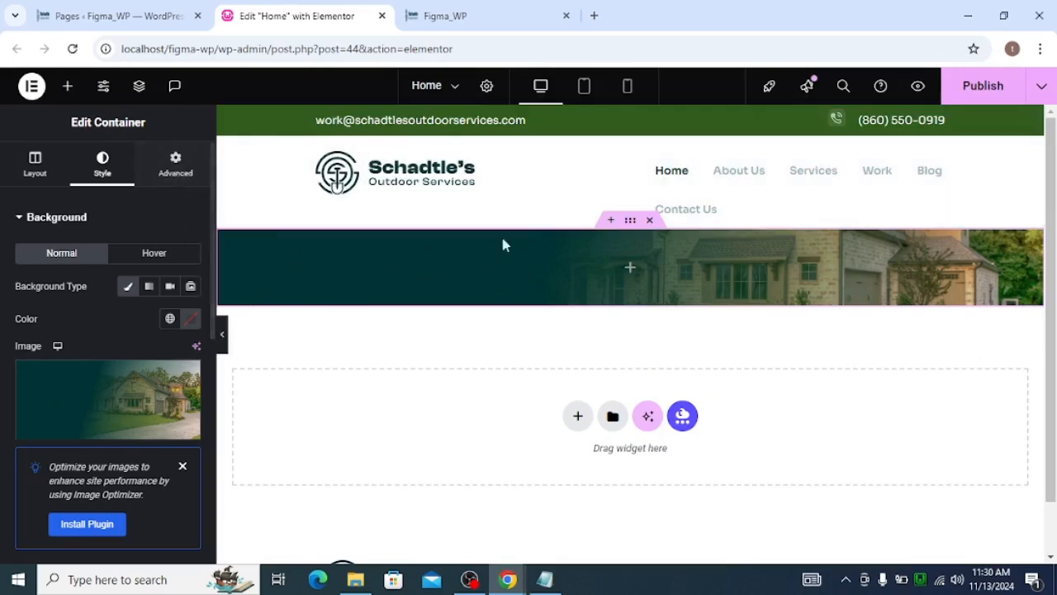
Add a nested container inside the hero container
click(630, 269)
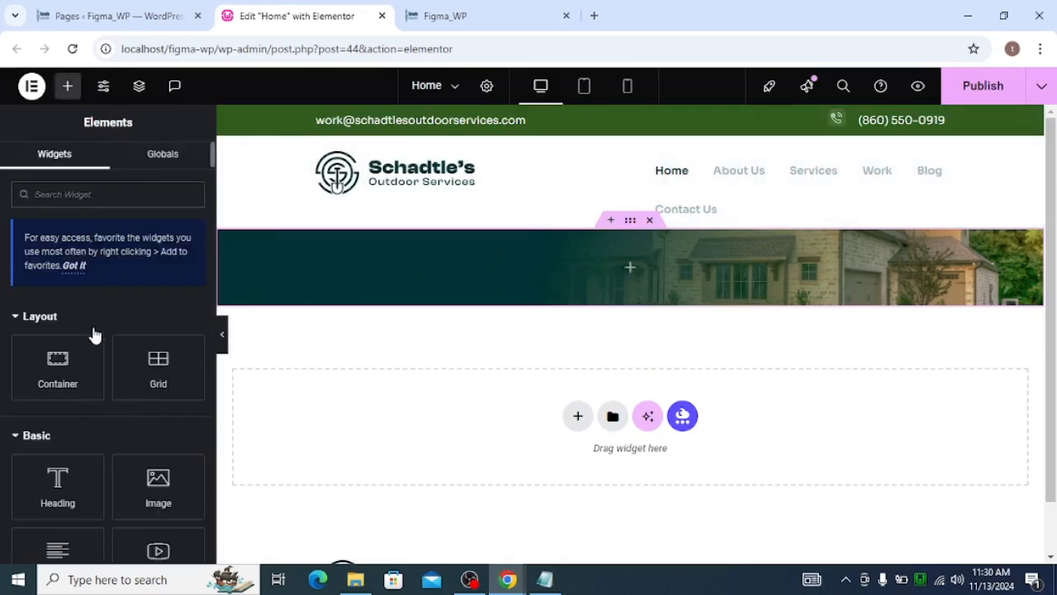
click(84, 352)
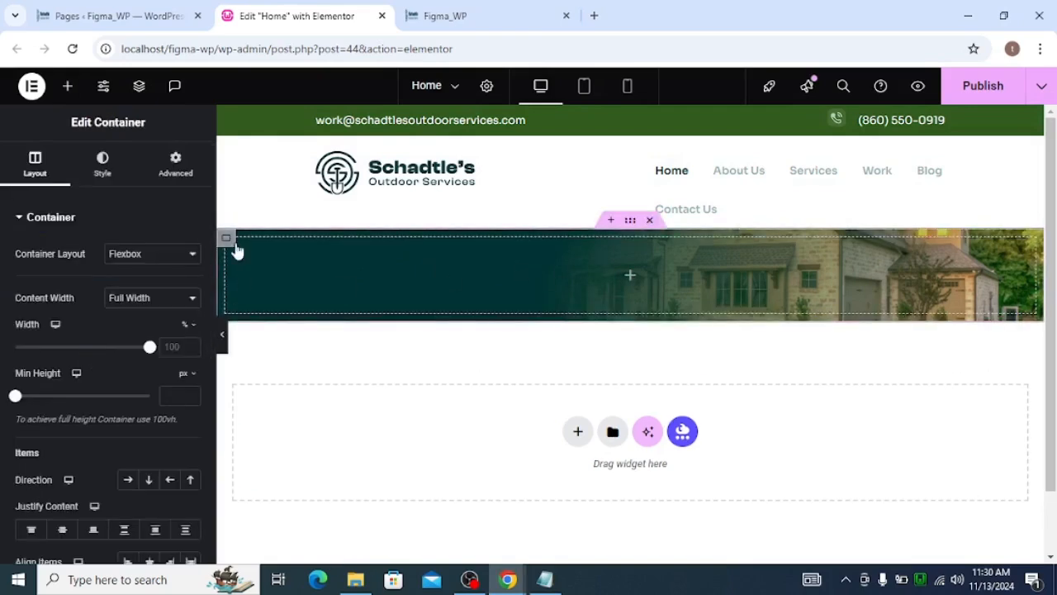
Set the nested container's margin and padding to zero on all sides
click(181, 179)
click(189, 270)
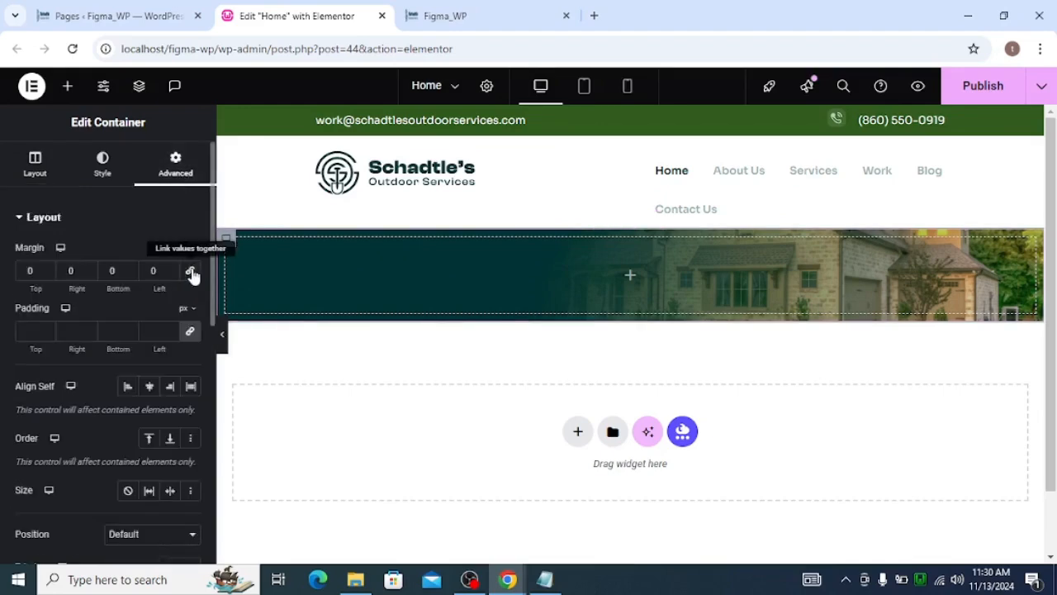
click(186, 330)
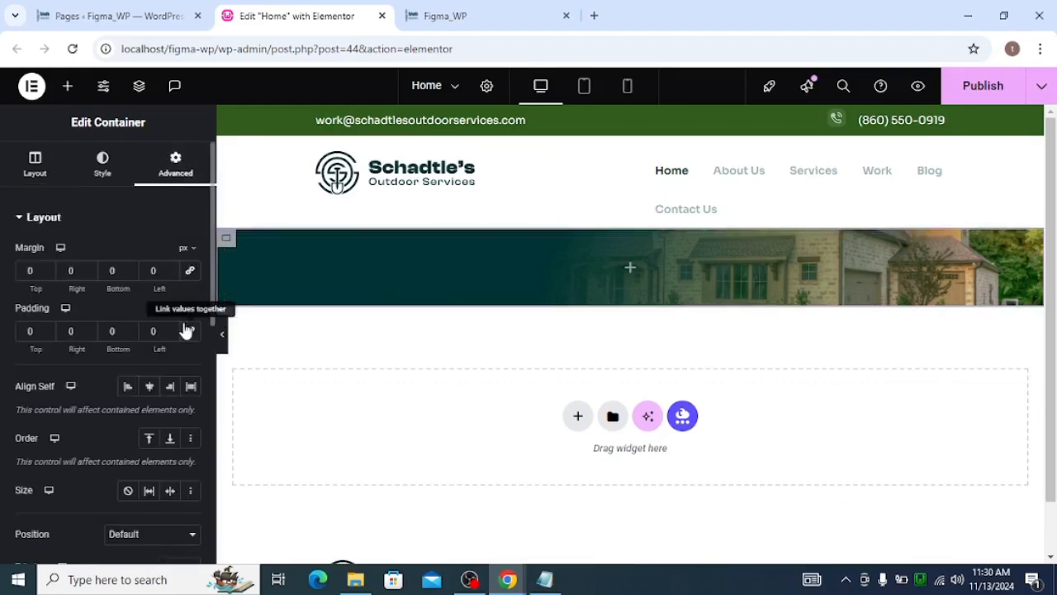
Add a Heading widget inside the nested container and paste the title "We Create Your Dream Outdoor Living Space"
click(629, 267)
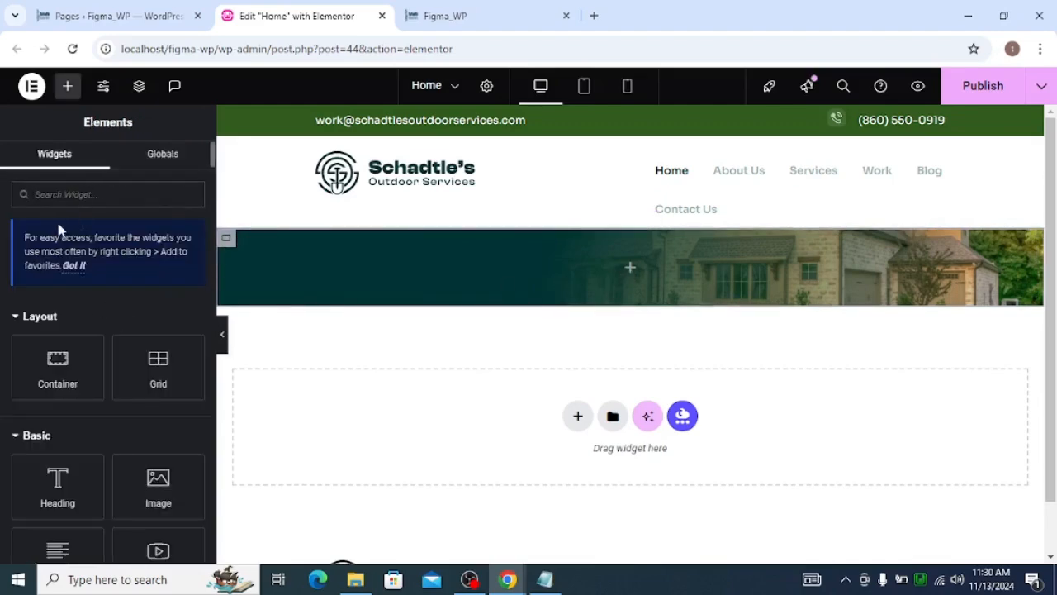
text(he)
drag(90, 350, 620, 239)
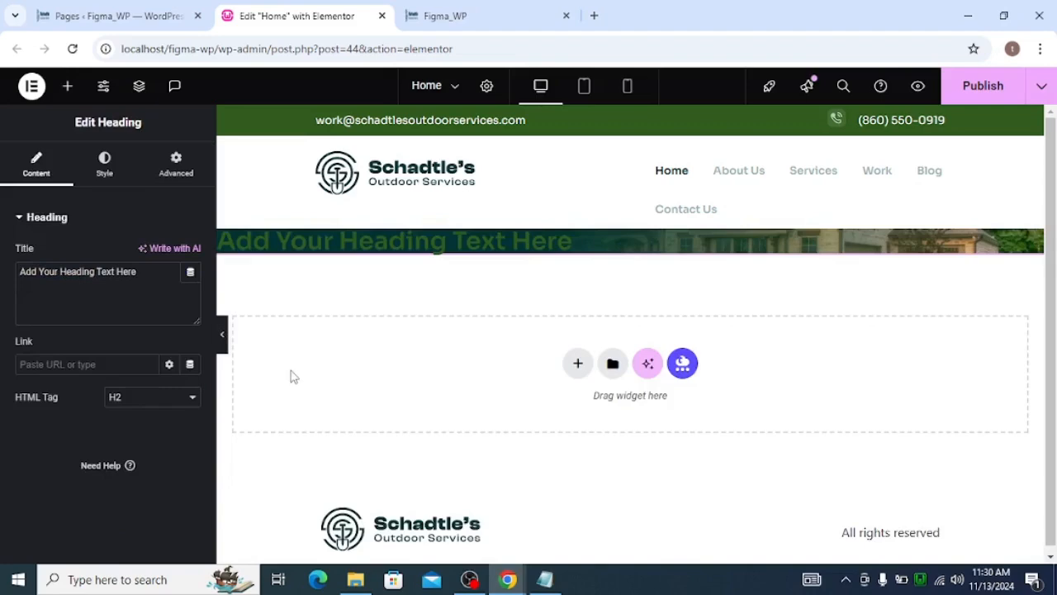
triple_click(99, 273)
key(ctrl+v)
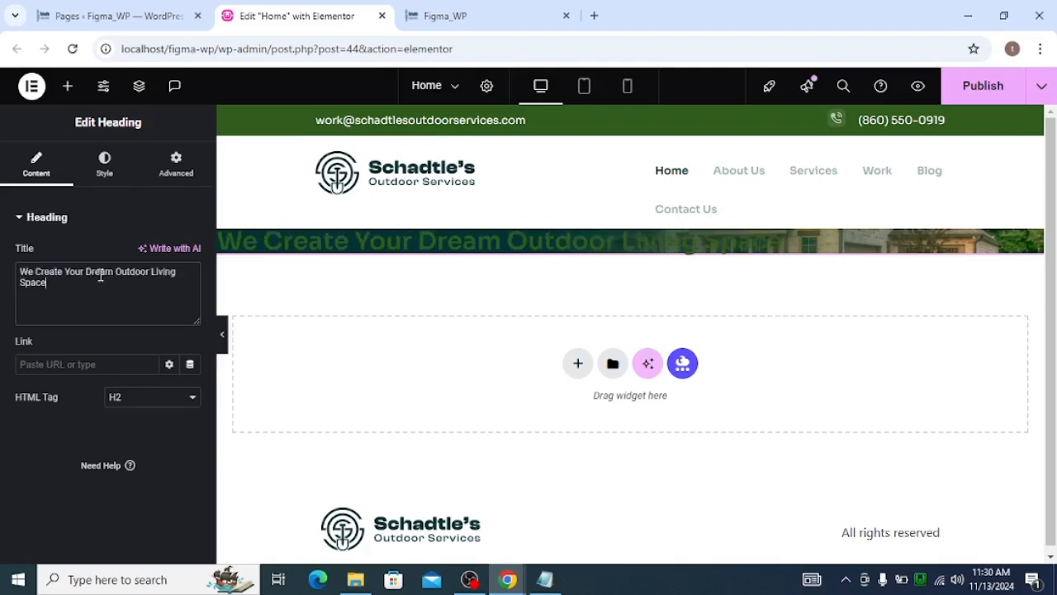
Set the heading's HTML tag to H1
click(104, 162)
click(59, 183)
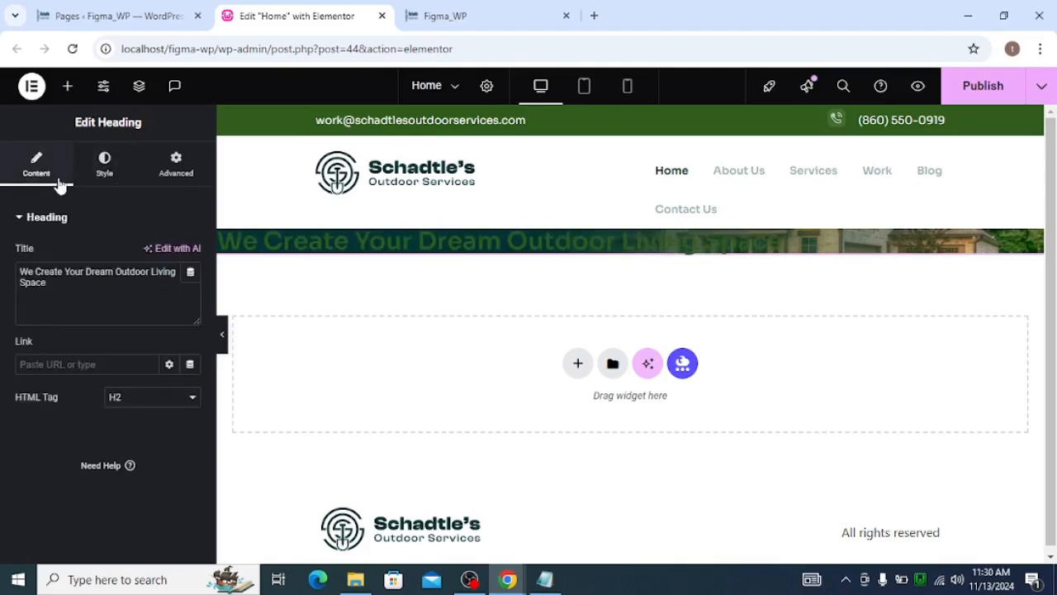
click(122, 405)
click(116, 228)
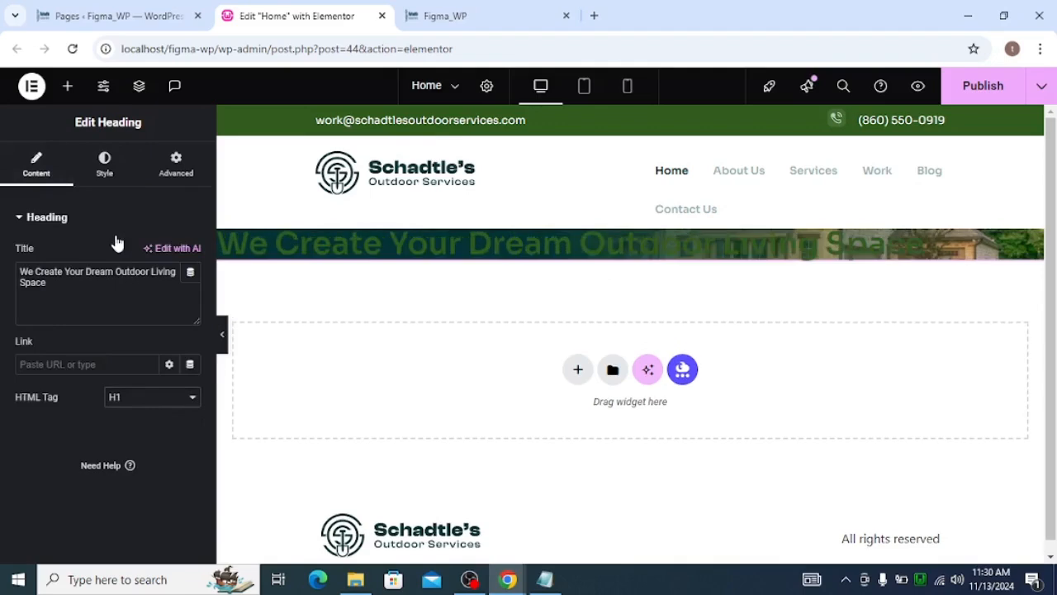
Set the heading's text color to the global_white global color
click(105, 161)
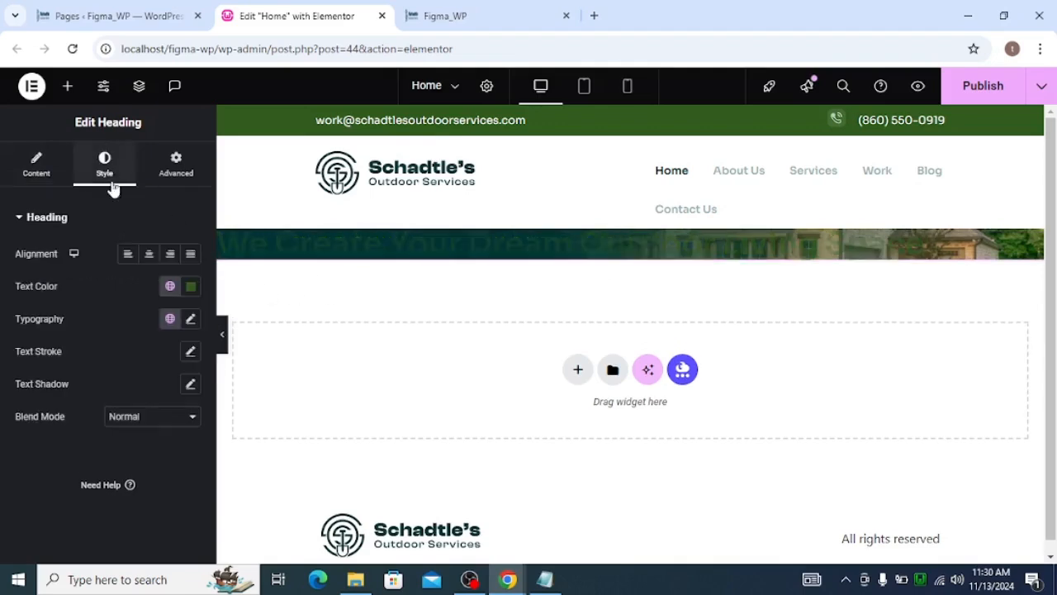
click(171, 286)
scroll(91, 437, down, 1)
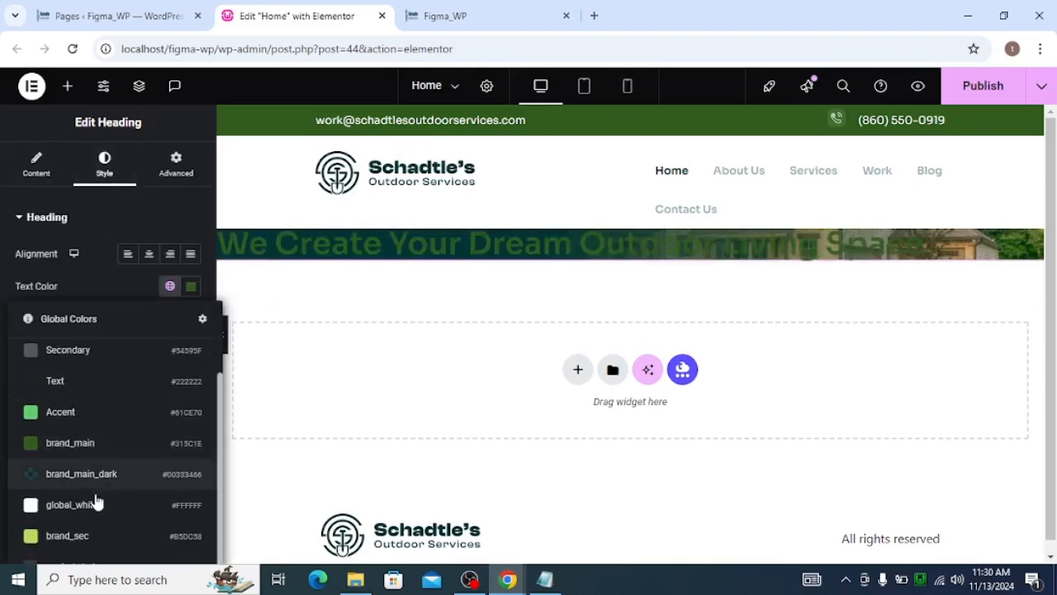
click(104, 503)
Set the heading's typography weight to 400 (Normal) and size to 72 px, matching the Figma headline
key(alt+Tab)
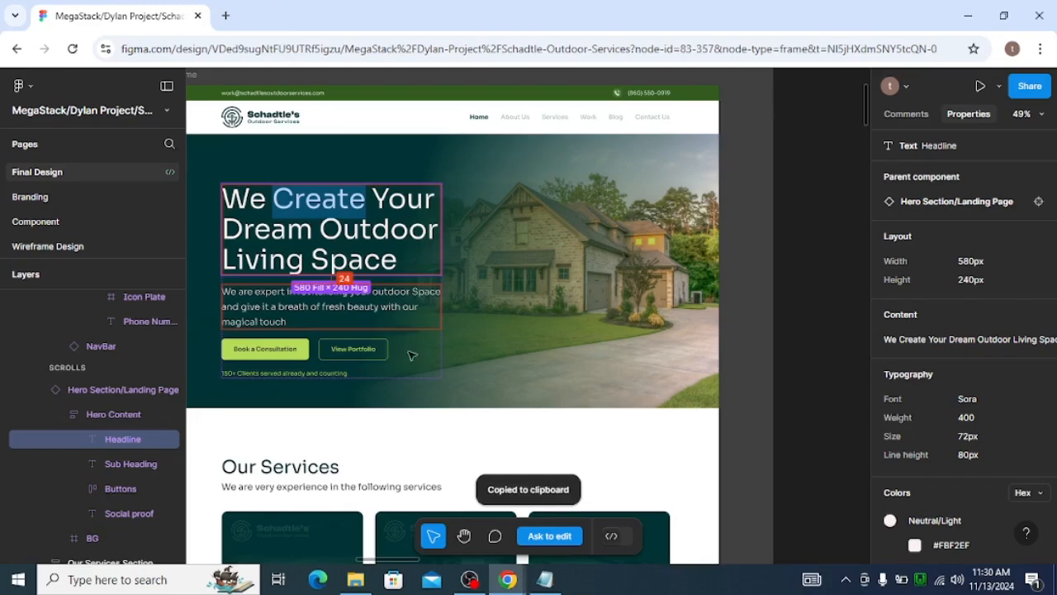
scroll(941, 399, down, 2)
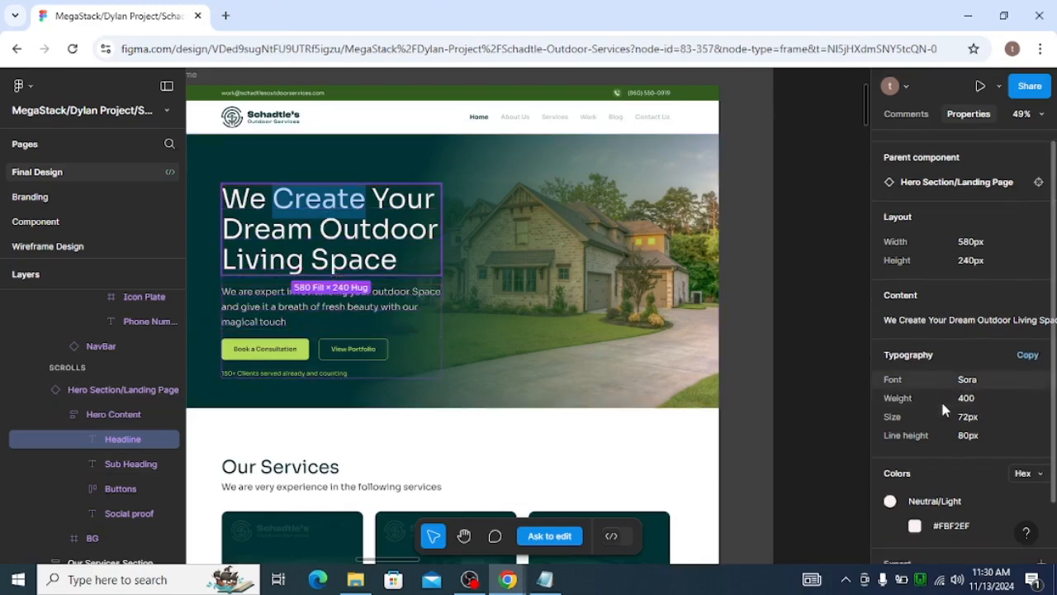
key(alt+Tab)
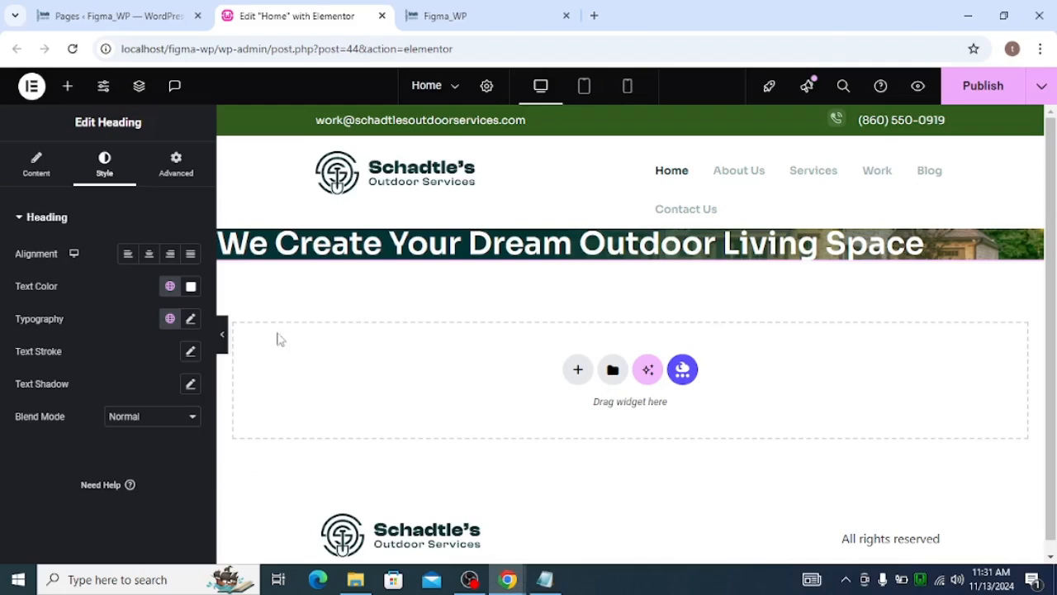
click(191, 320)
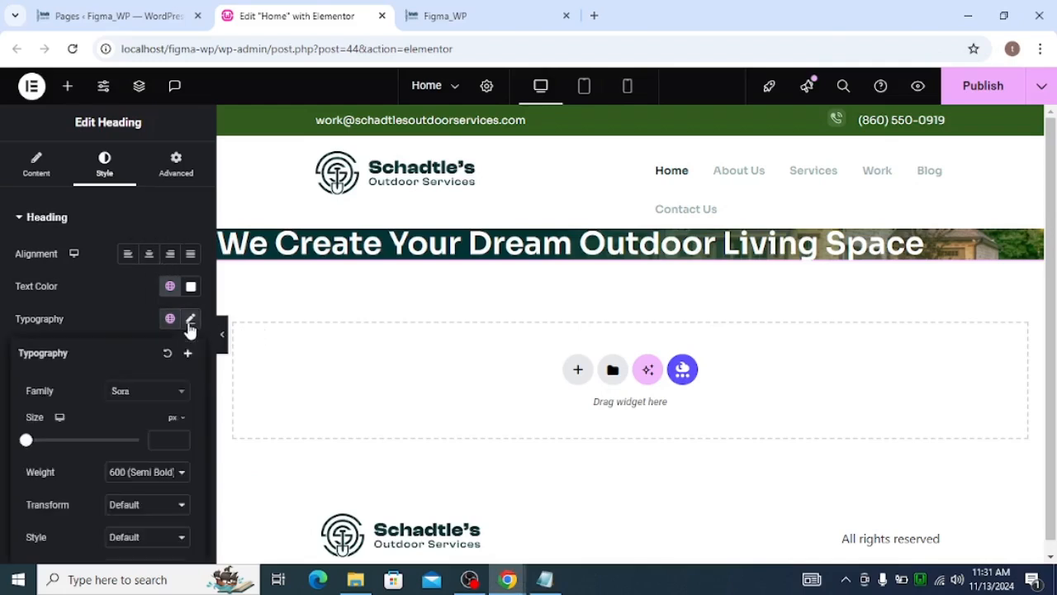
click(147, 472)
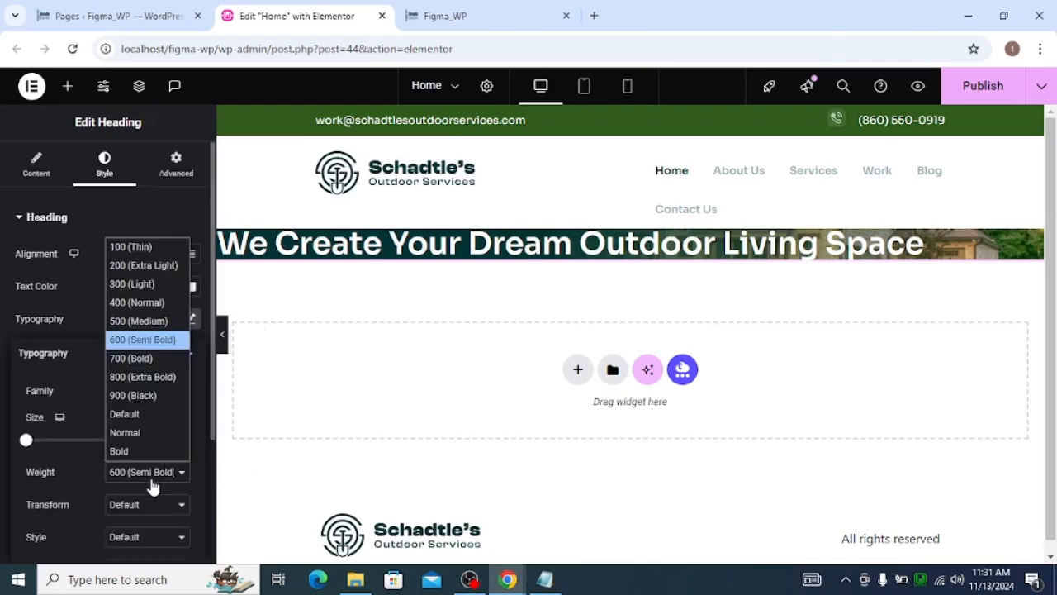
click(142, 301)
click(152, 438)
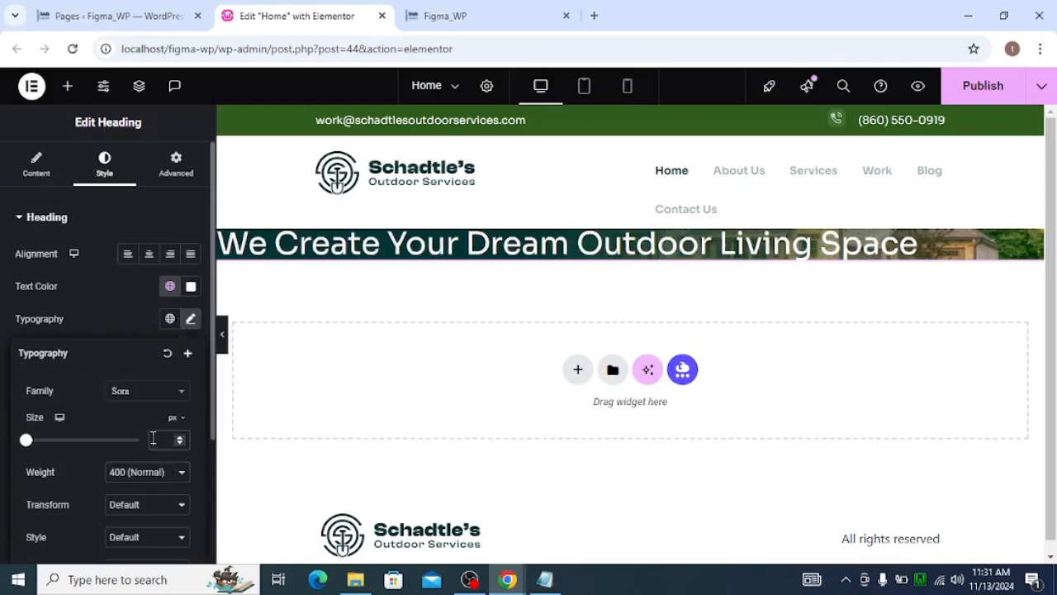
text(72)
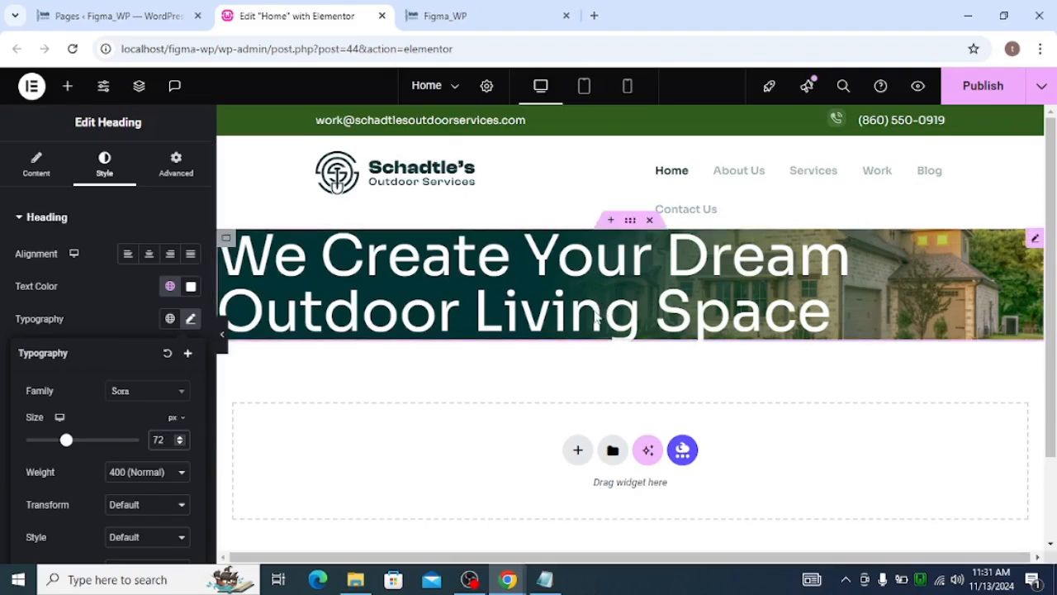
Inspect the hero content spacing and the sub heading properties in the Figma design
key(alt+Tab)
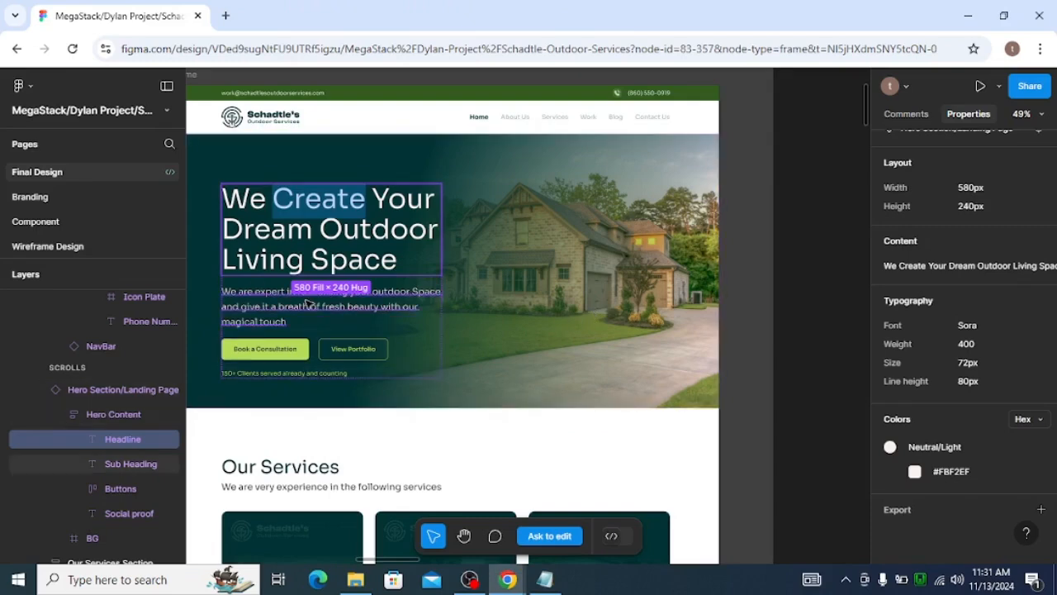
key(alt+Tab)
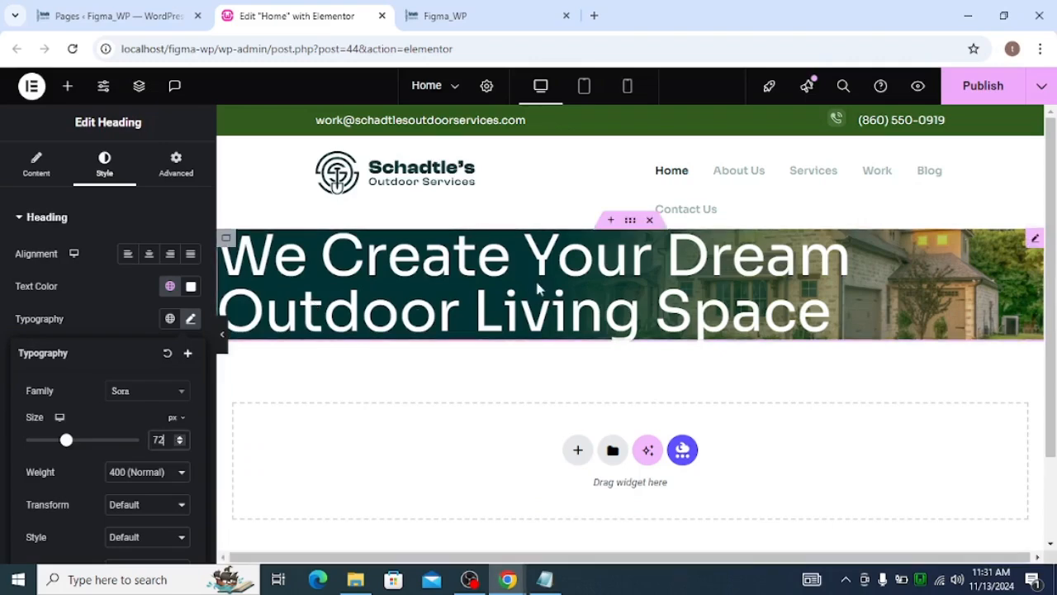
click(222, 336)
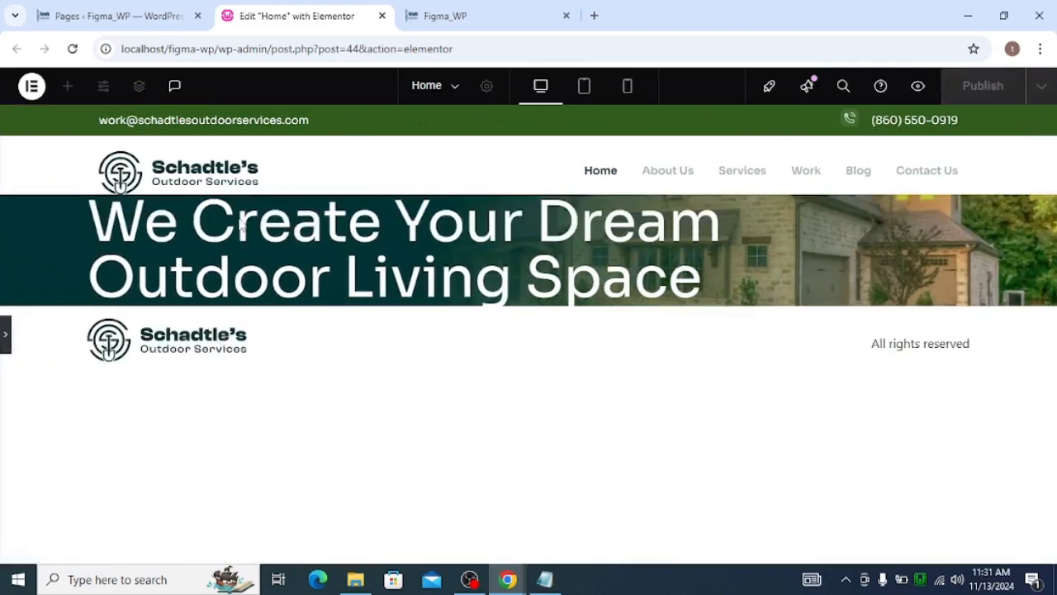
click(4, 332)
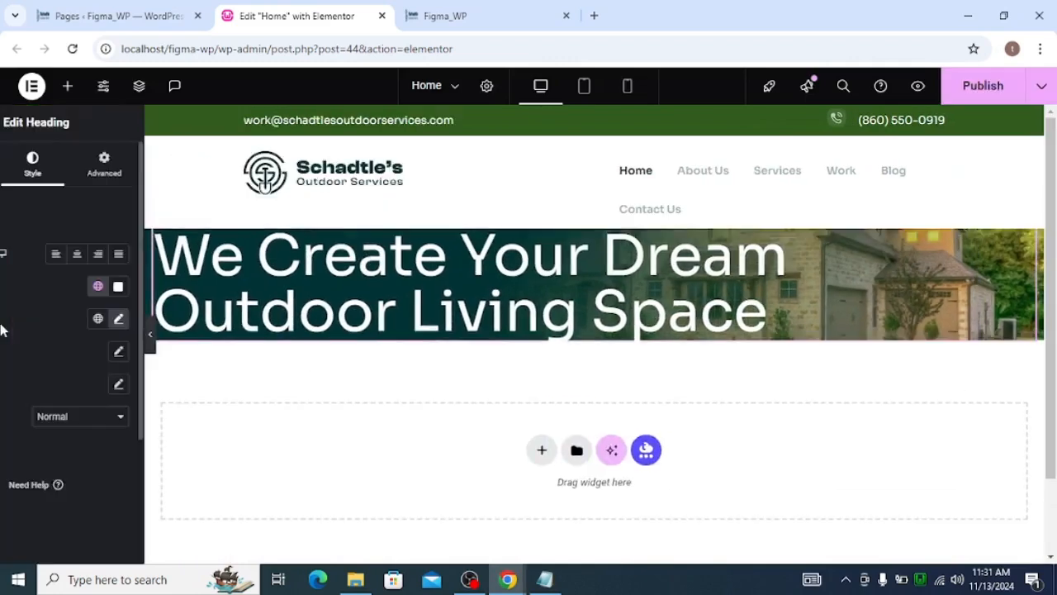
key(alt+Tab)
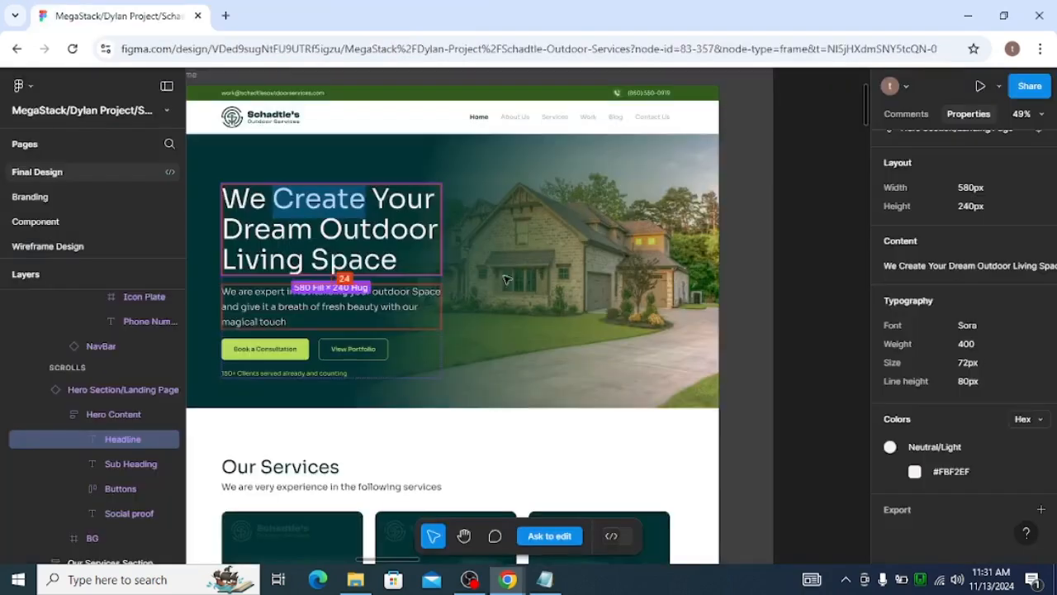
key(alt)
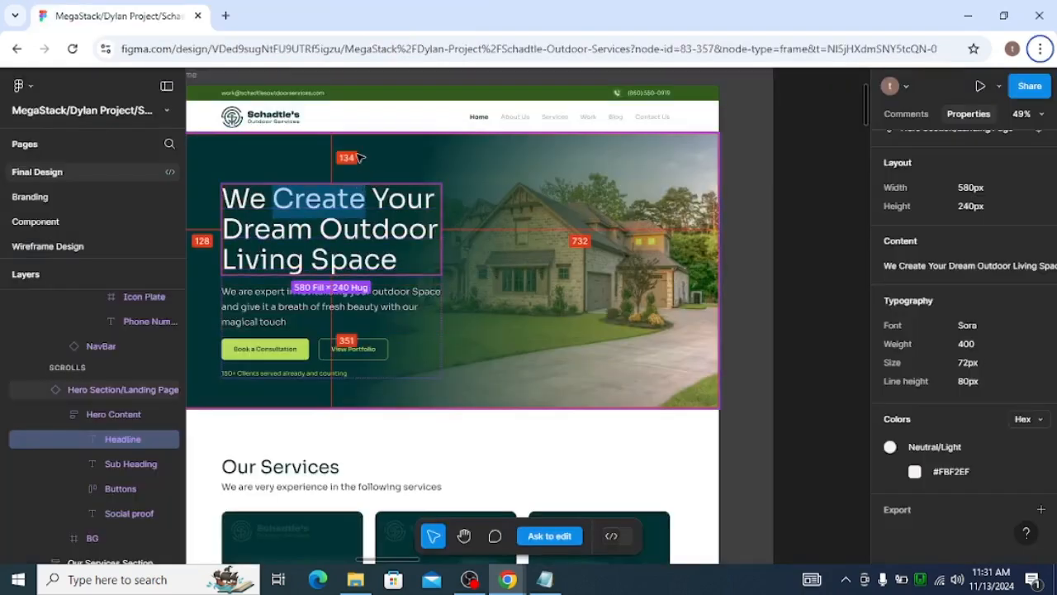
click(341, 386)
double_click(337, 374)
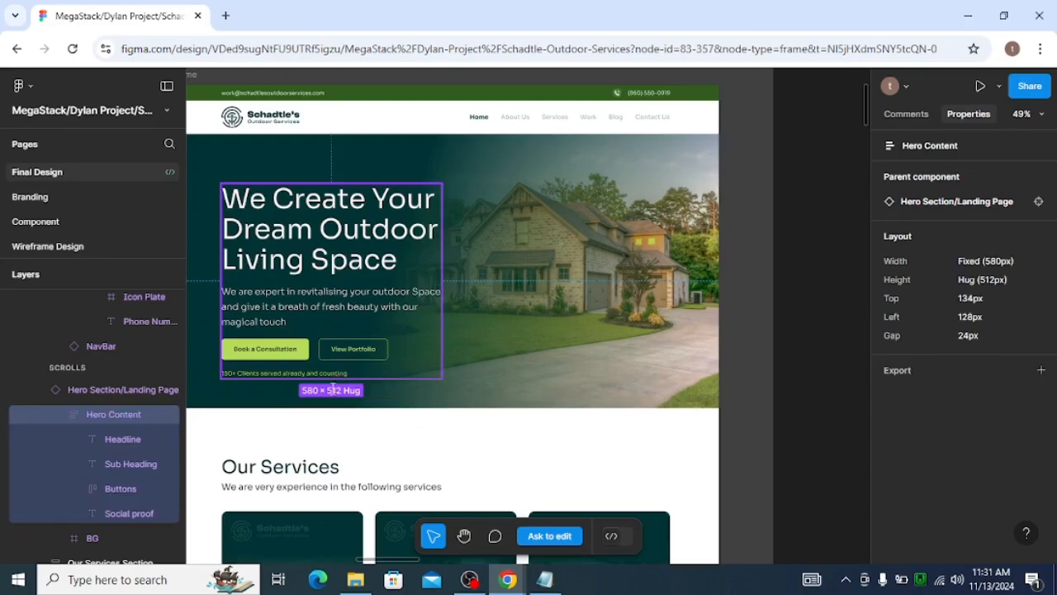
double_click(335, 375)
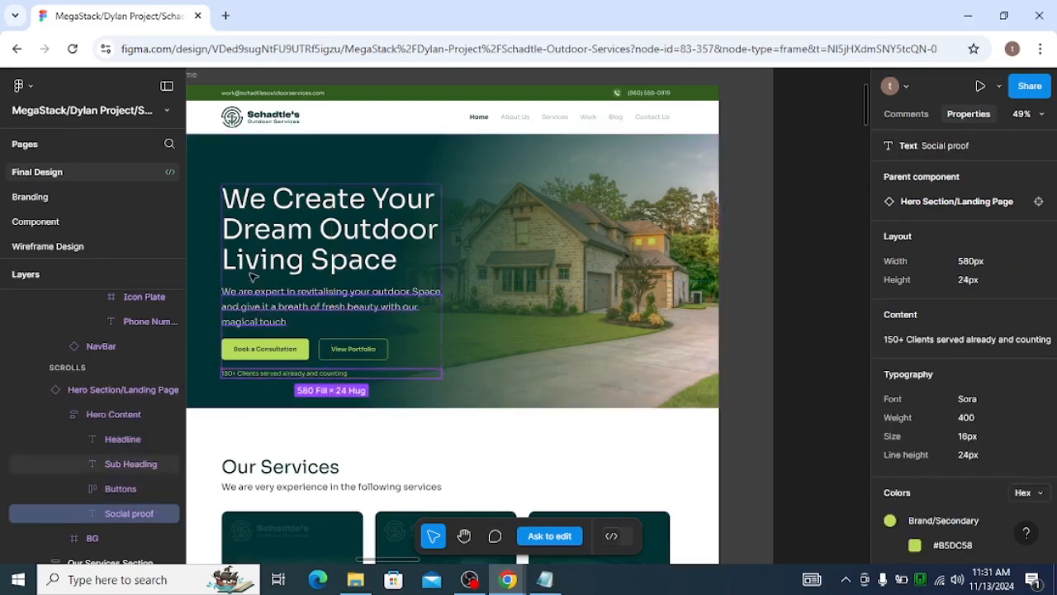
click(224, 287)
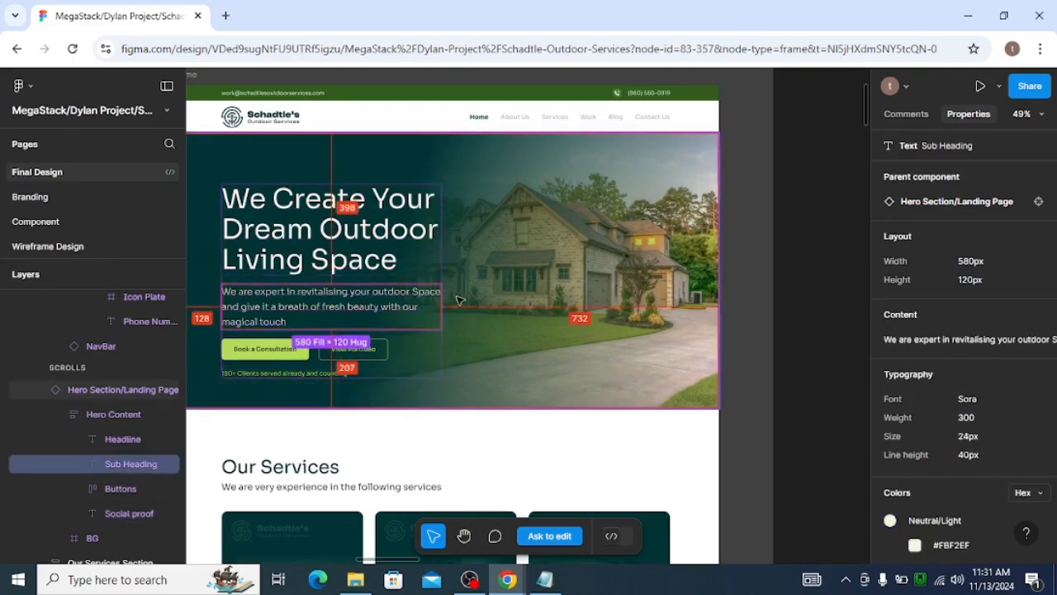
key(alt+Tab)
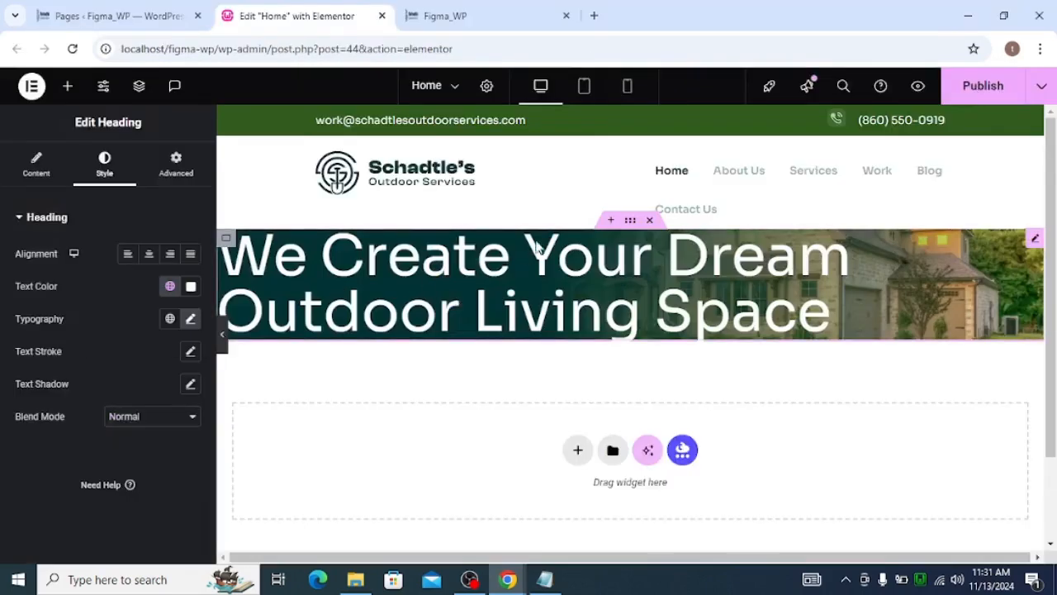
Set the nested container's top padding to 134 px and bottom padding to 790 px
click(374, 250)
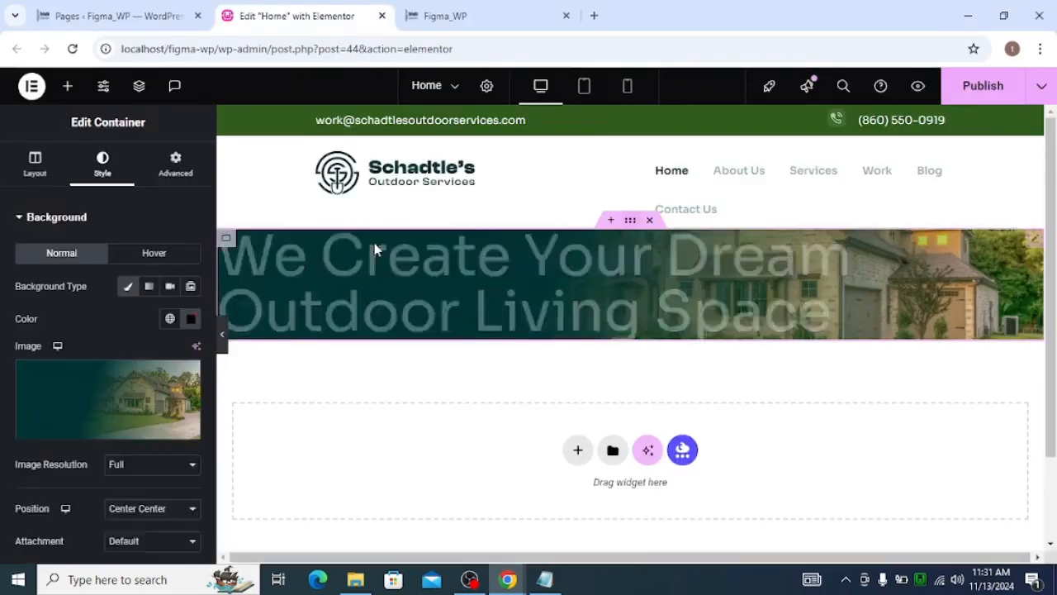
click(198, 170)
key(alt+Tab)
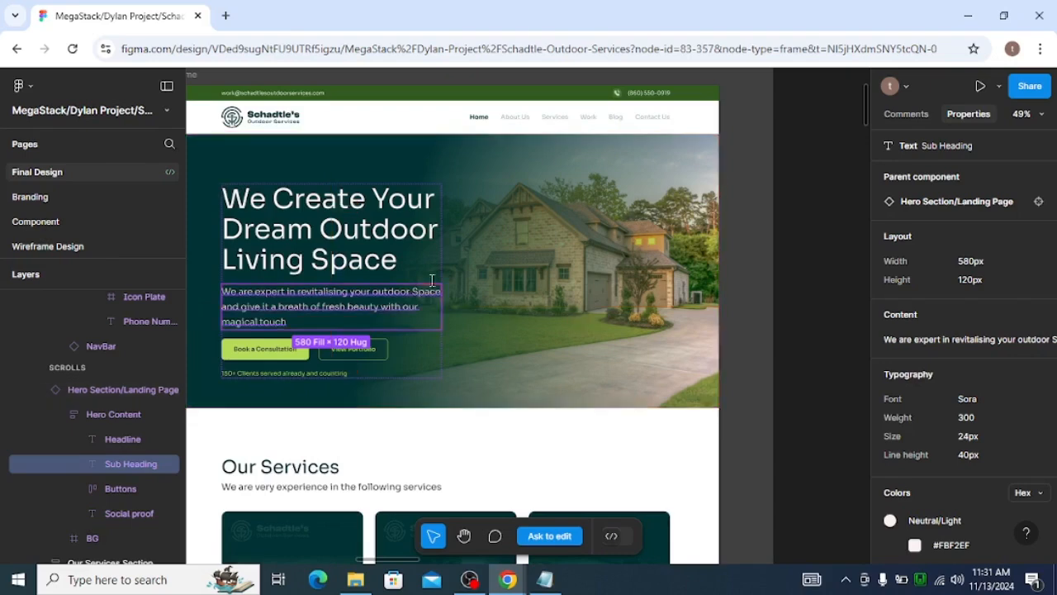
click(322, 198)
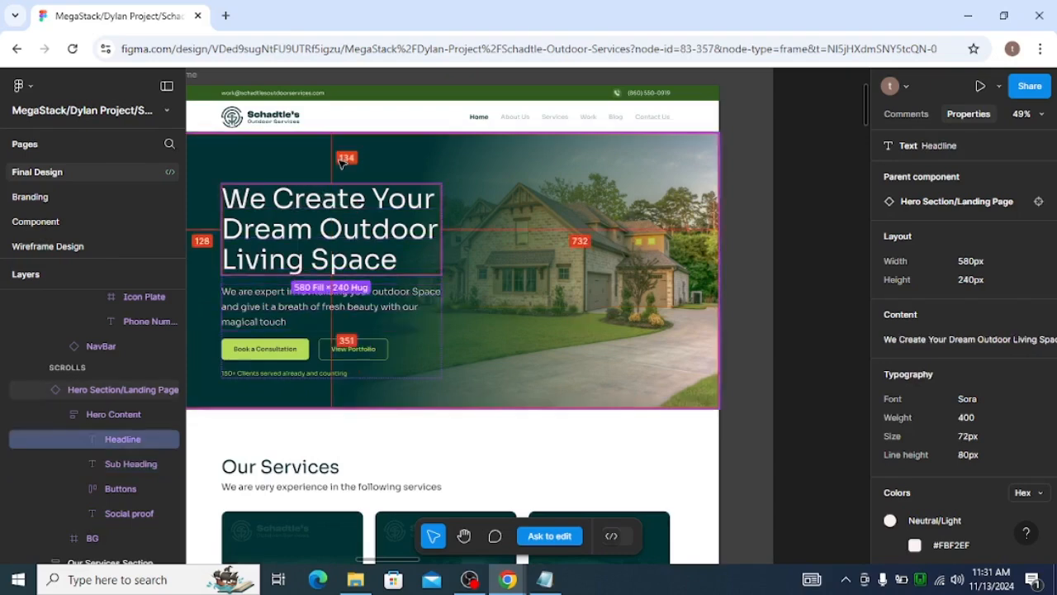
key(alt+Tab)
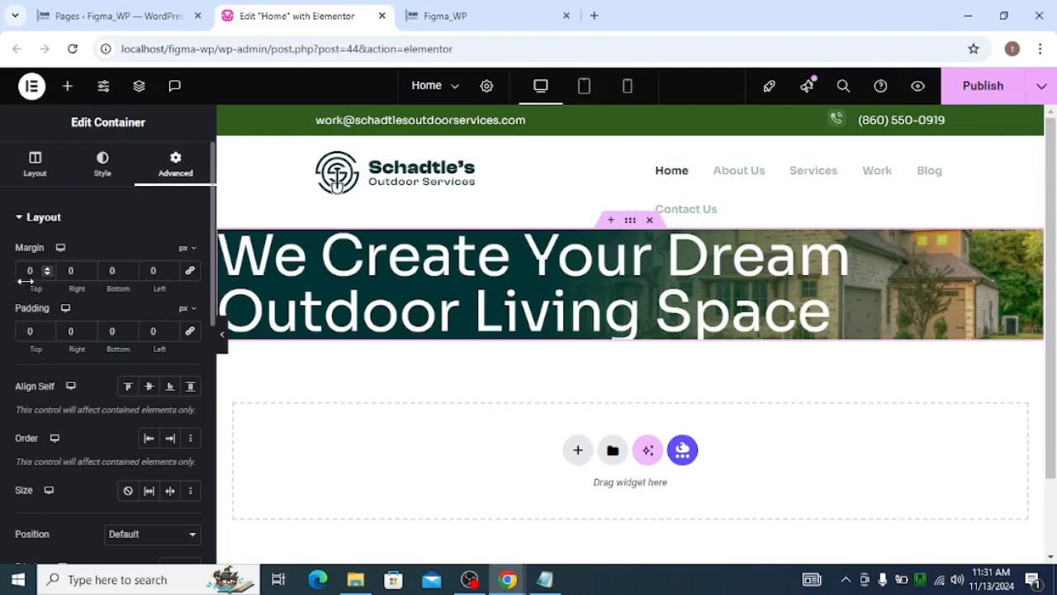
click(41, 335)
text(134)
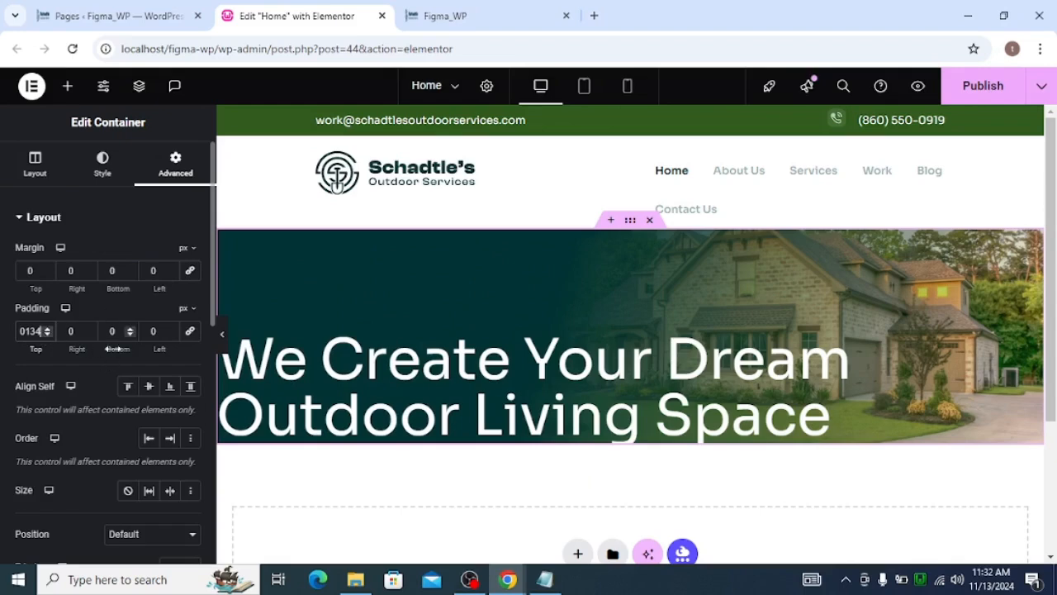
click(113, 332)
text(79)
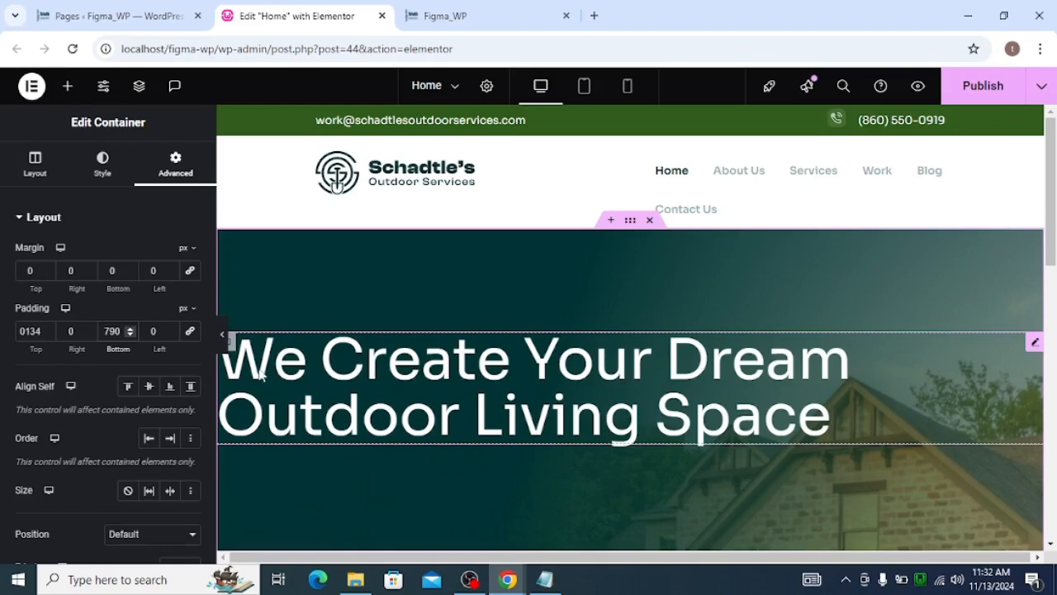
Set the headline's inner container width to 60%, checking the headline width in the Figma design
click(232, 344)
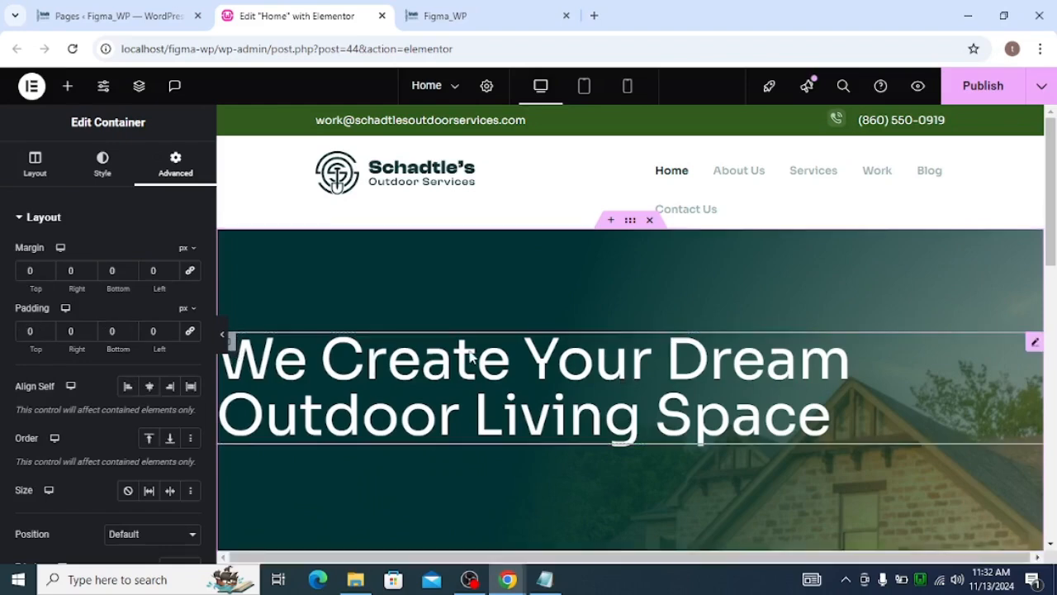
key(alt+Tab)
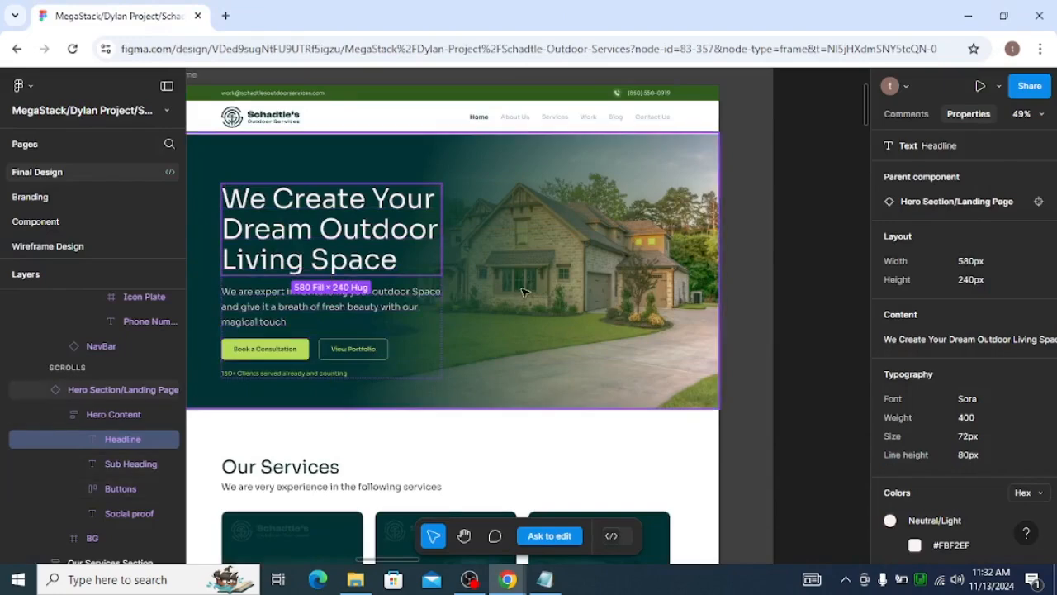
key(alt+Tab)
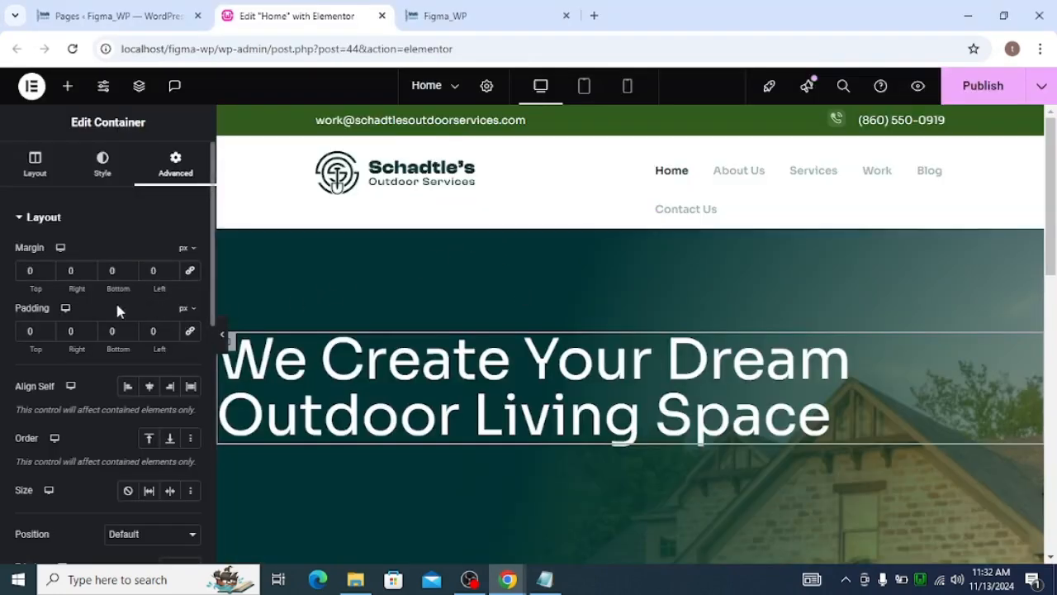
click(33, 159)
key(alt+Tab)
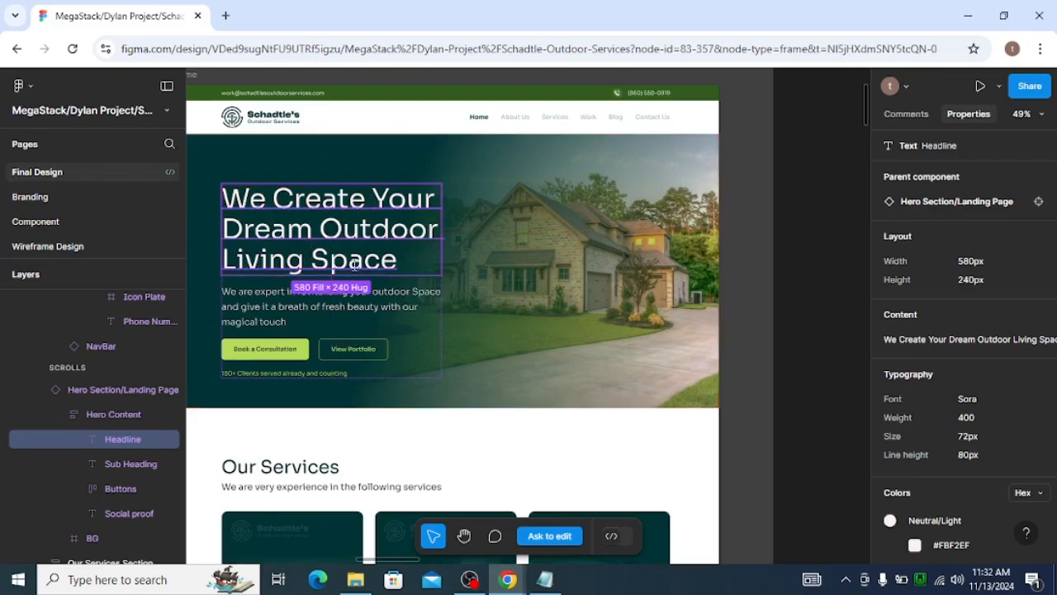
key(alt+Tab)
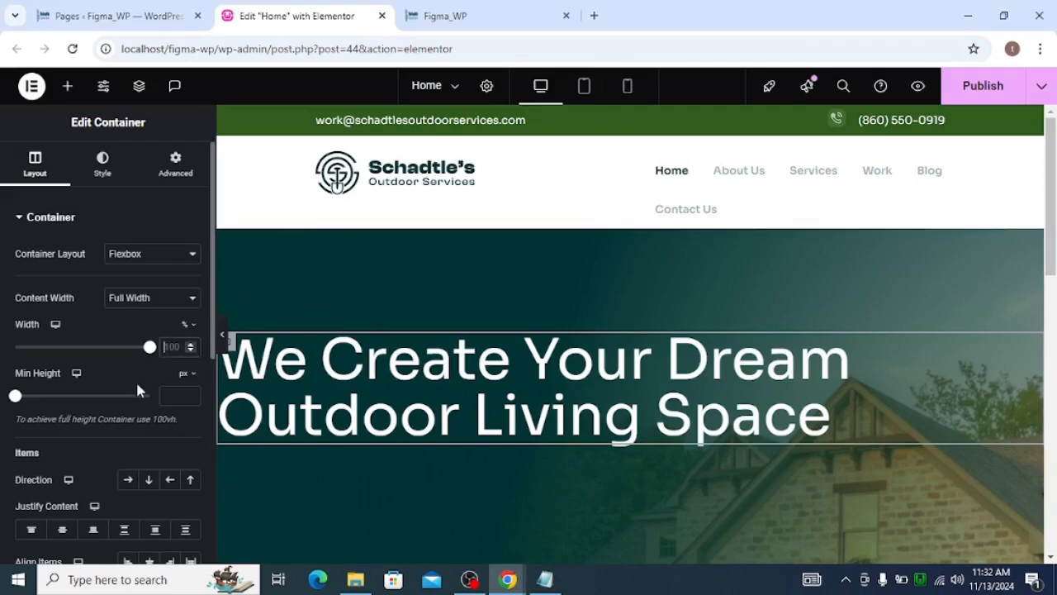
text(60)
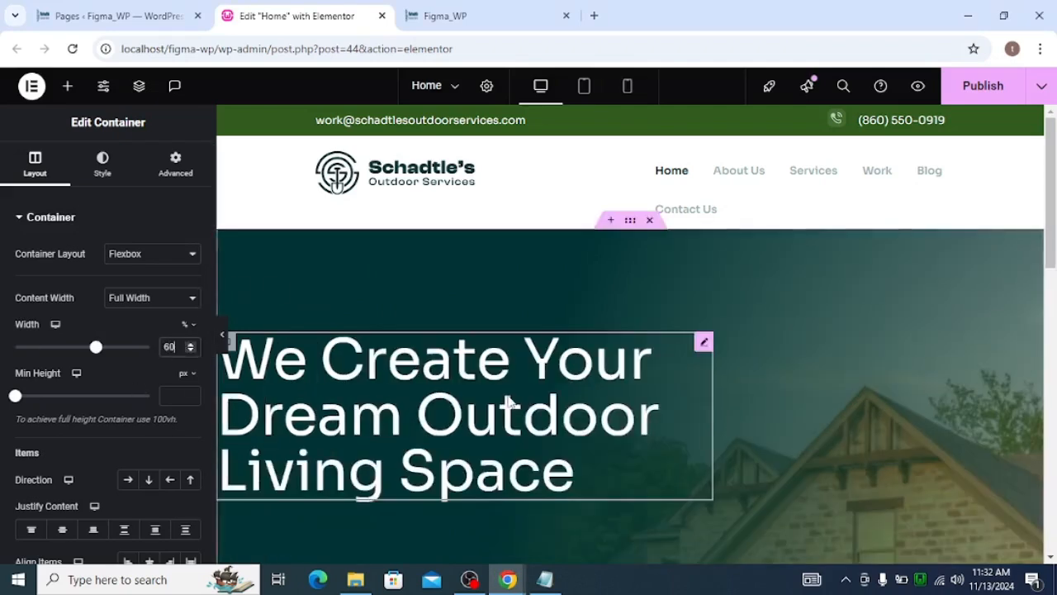
Set the headline's typography line height to 80 px, matching the Figma headline
key(alt+Tab)
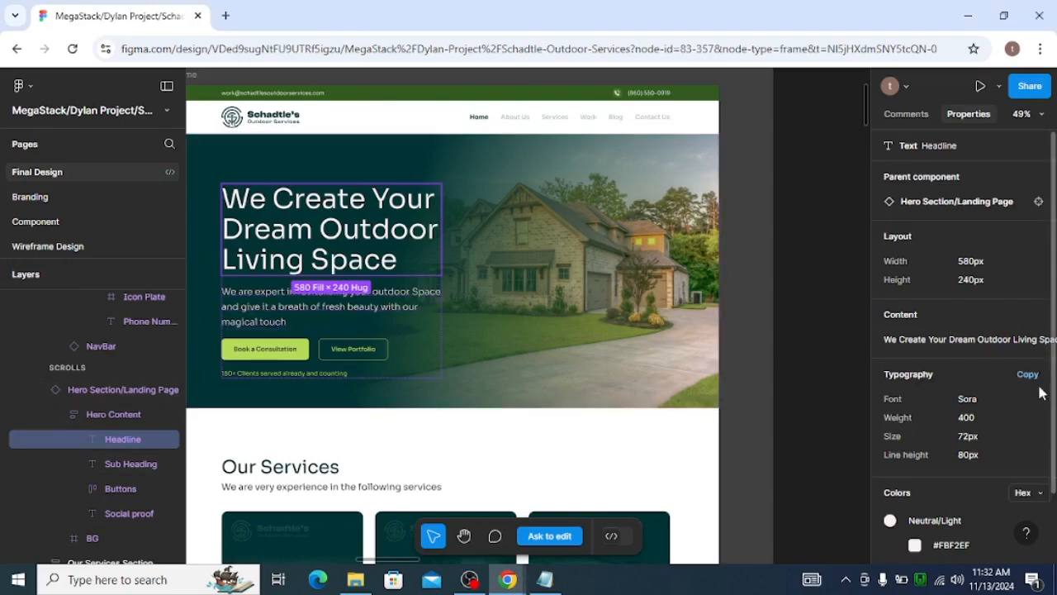
key(alt+Tab)
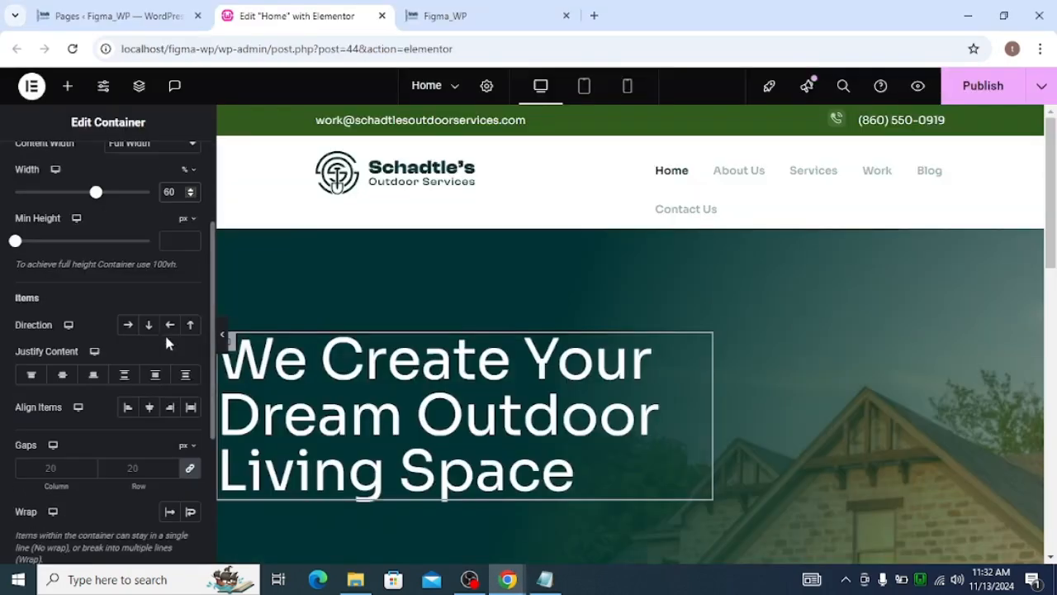
click(699, 351)
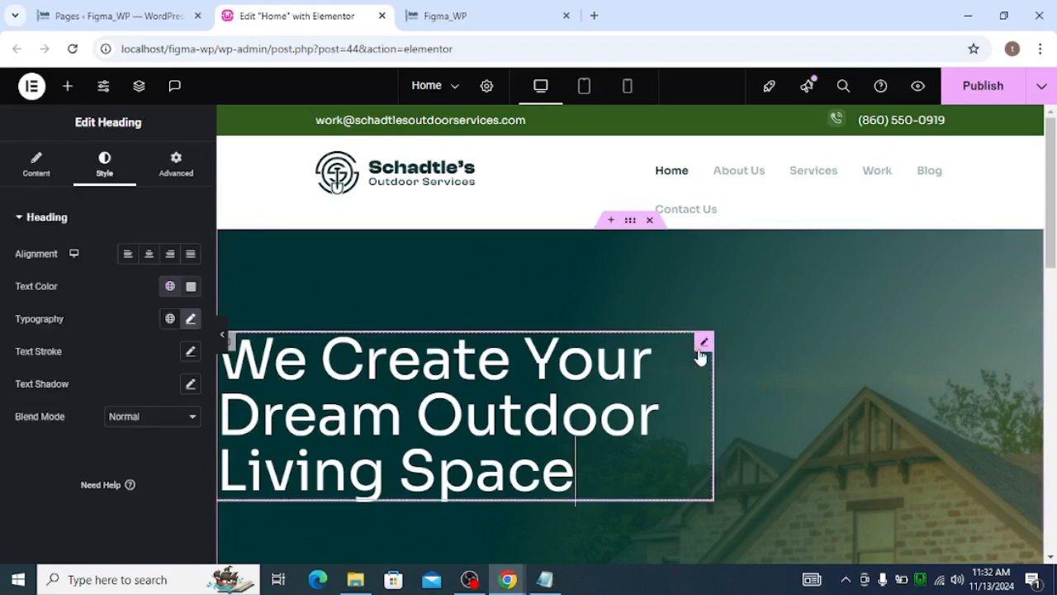
click(190, 321)
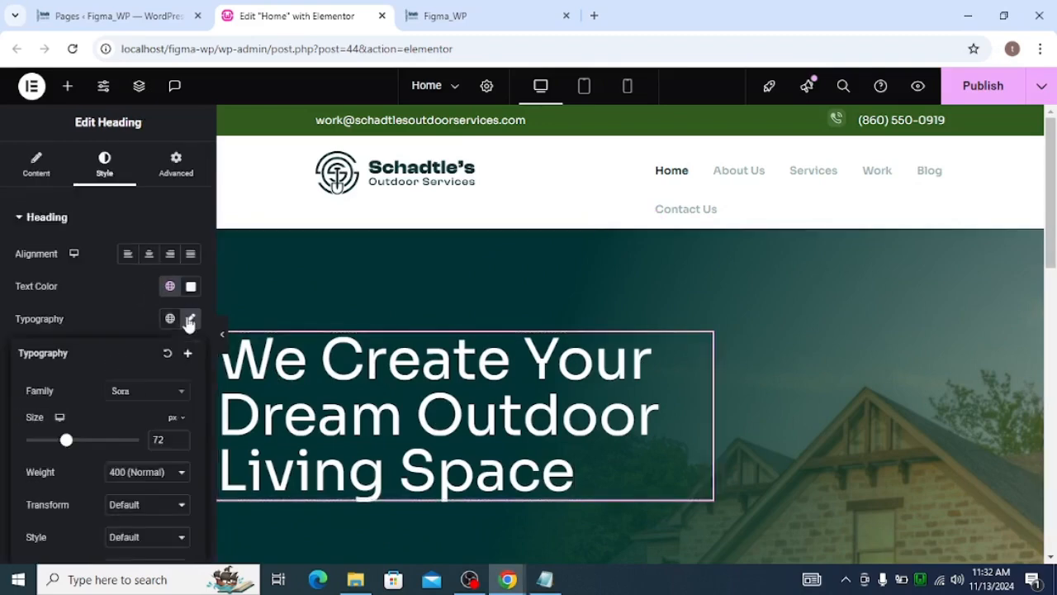
scroll(165, 401, down, 3)
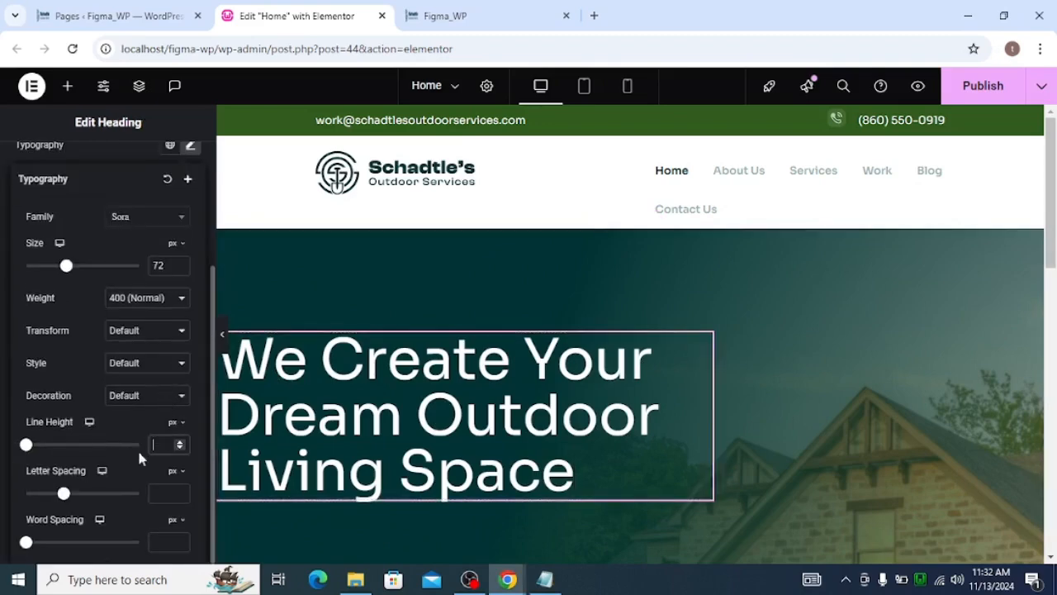
text(80)
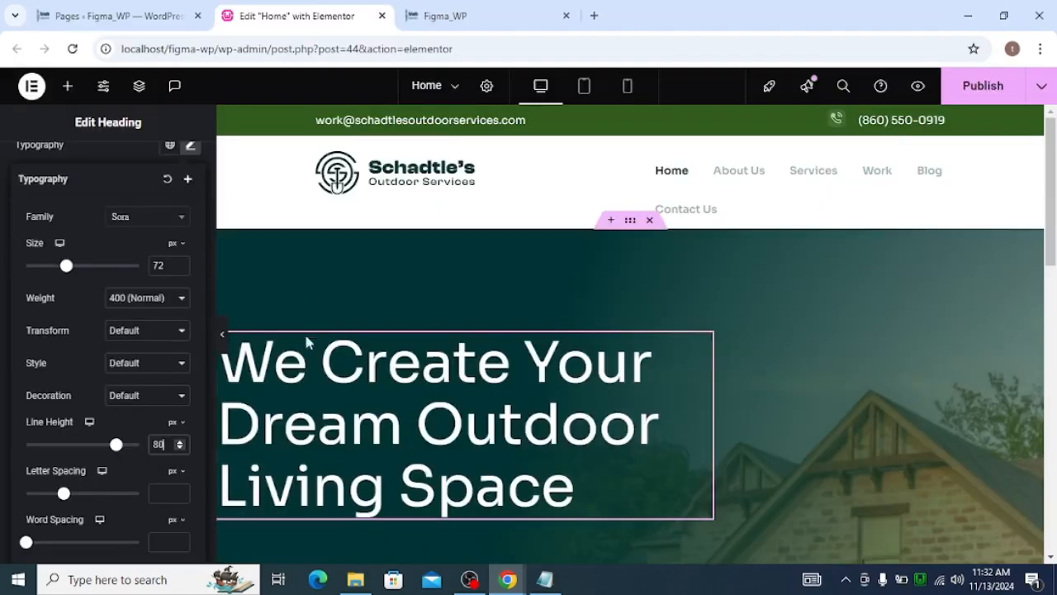
Preview the hero headline without the editor panel and compare it with the Figma design
click(222, 334)
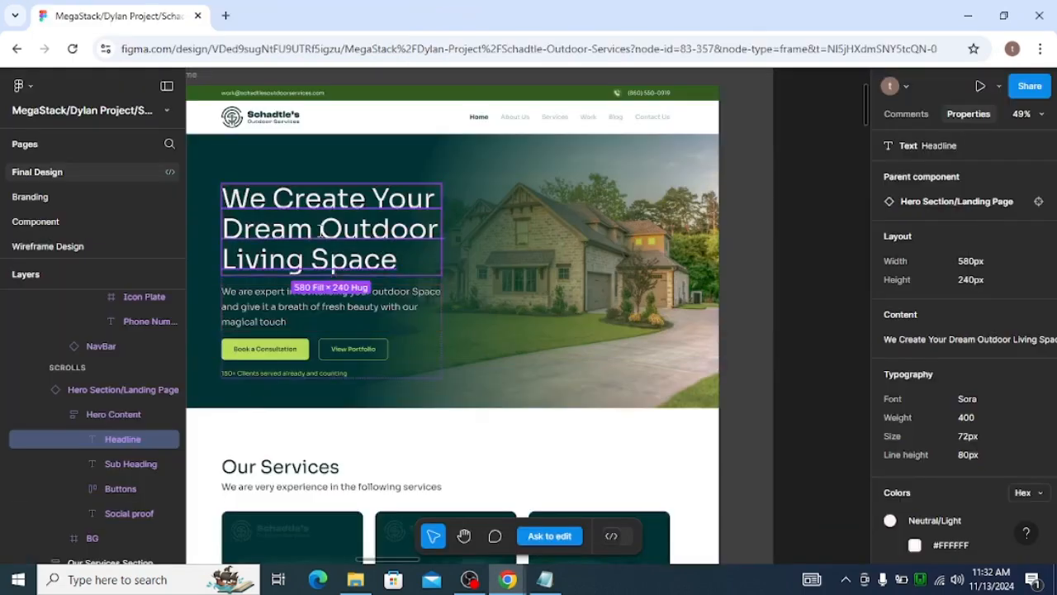
key(alt+Tab)
key(alt+Tab)
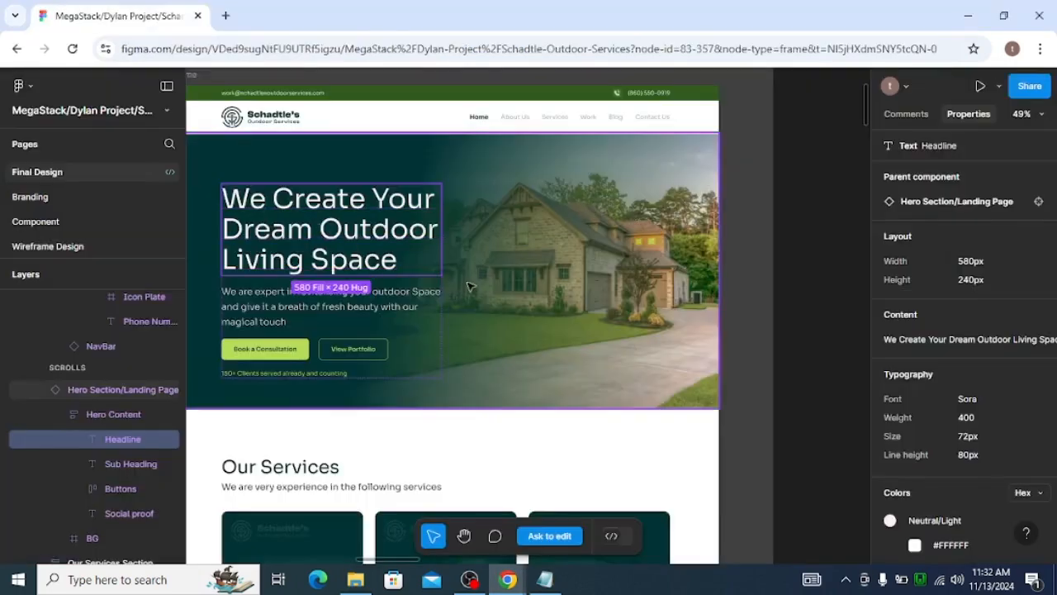
key(alt+Tab)
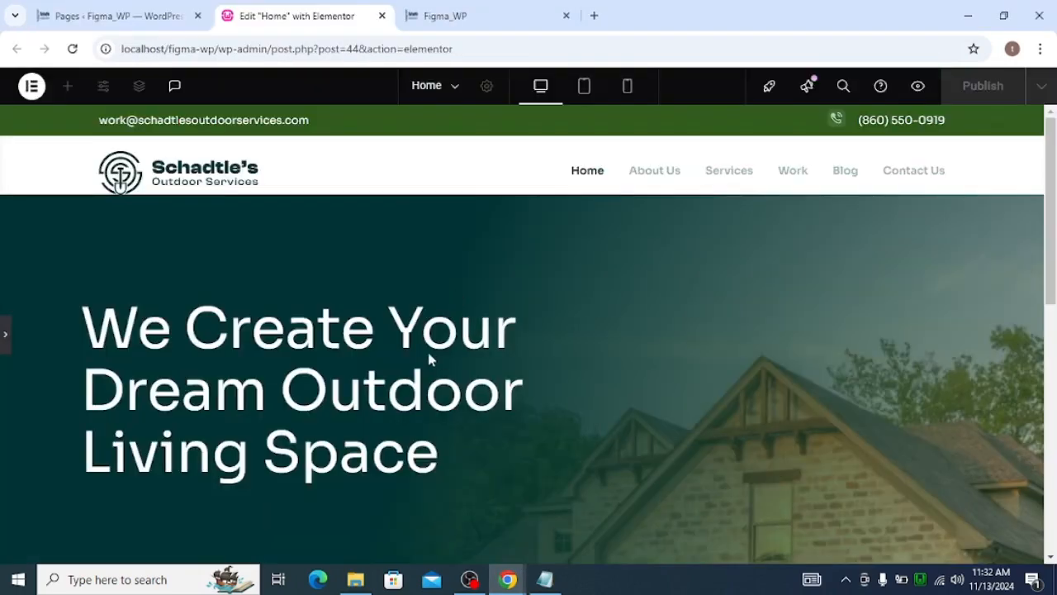
scroll(330, 371, down, 1)
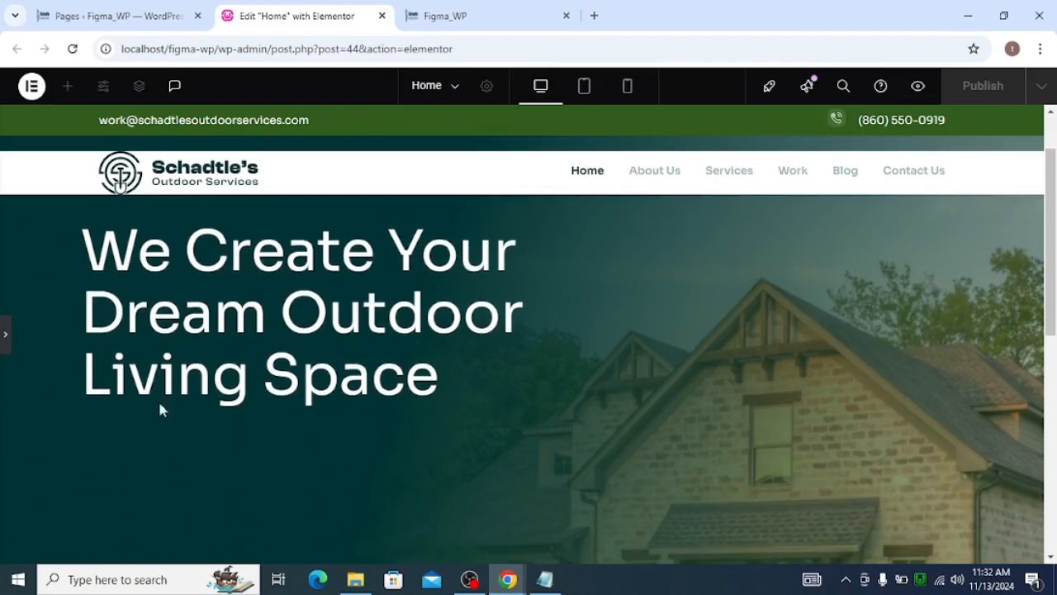
click(4, 335)
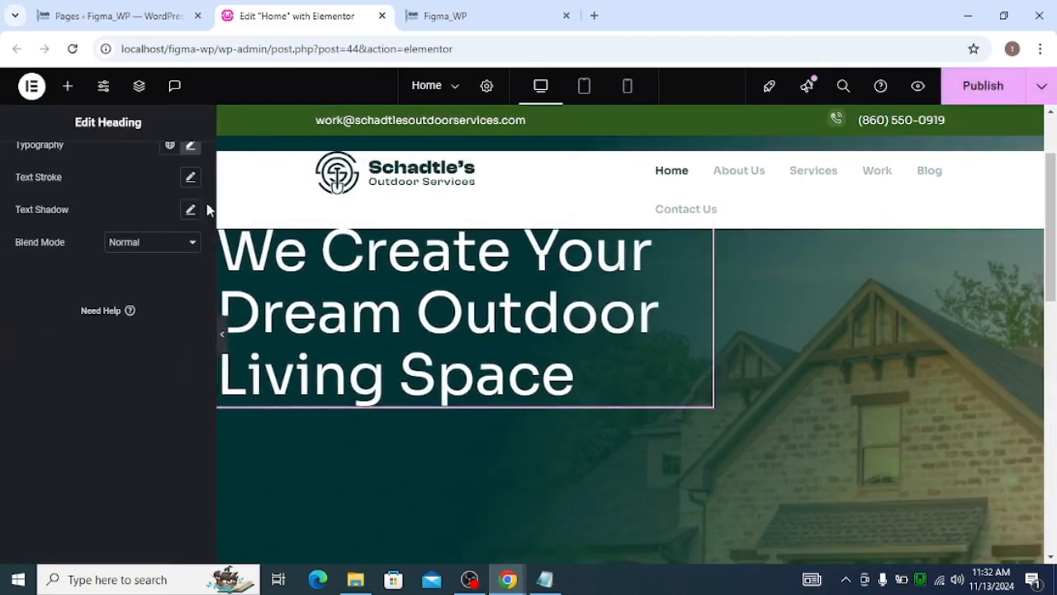
scroll(95, 235, up, 2)
Add a new container below the headline inside the hero content container
click(68, 85)
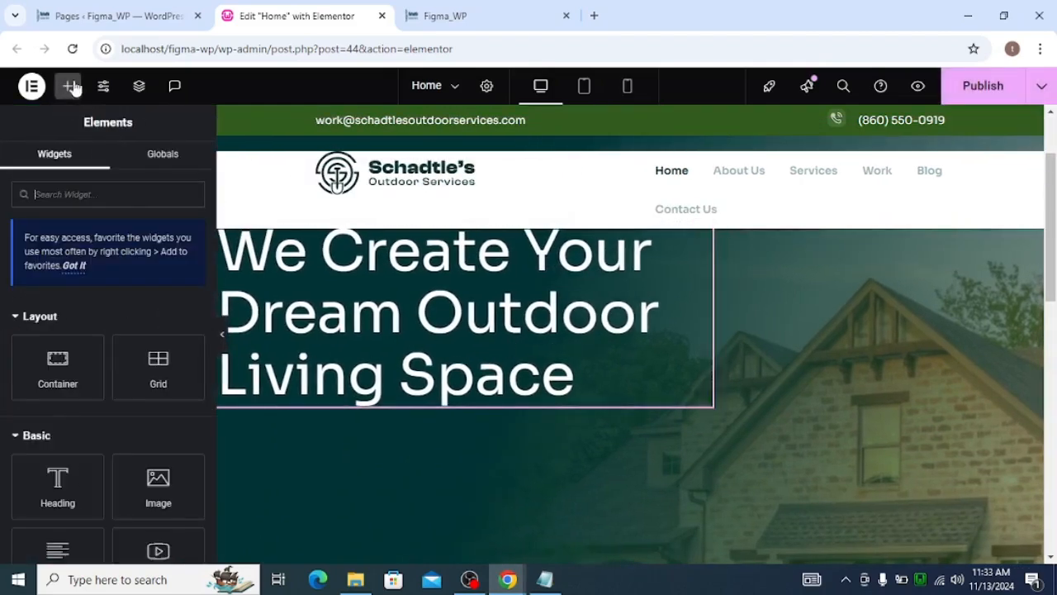
drag(85, 371, 338, 363)
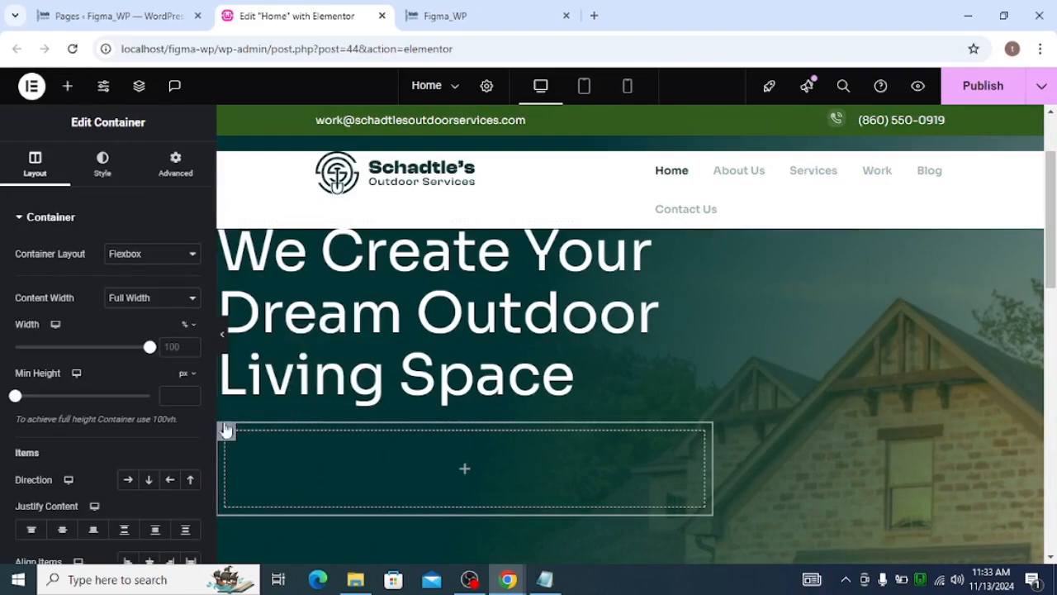
click(176, 177)
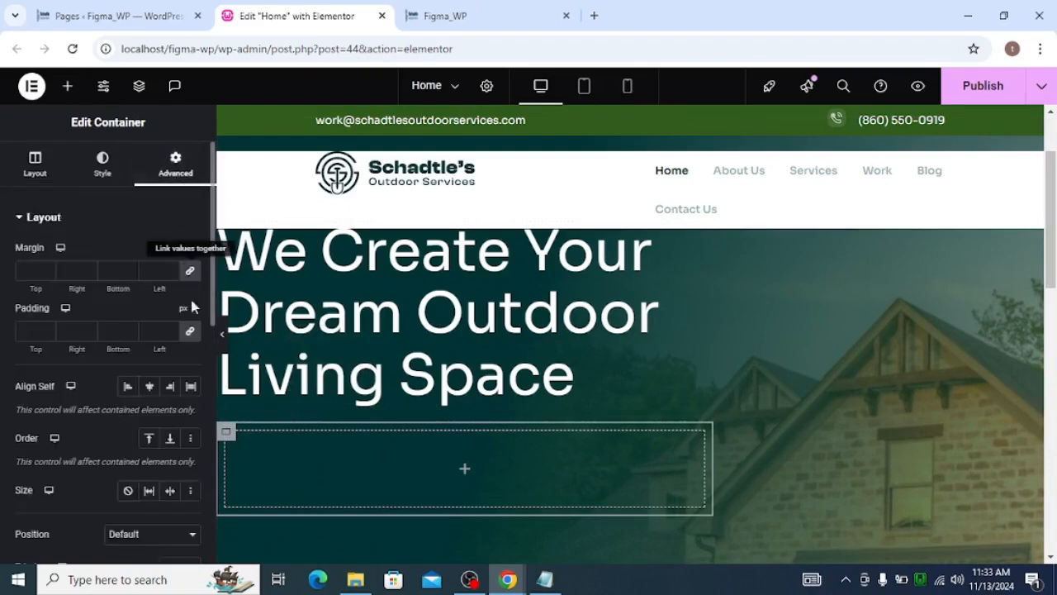
Add a Text Editor widget inside the new container
key(alt+Tab)
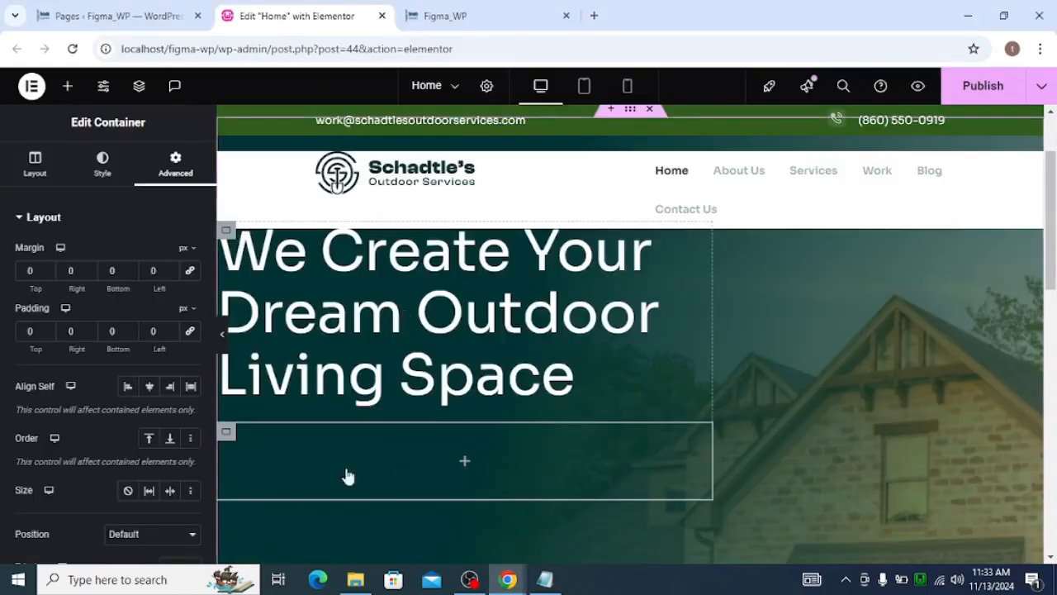
key(Escape)
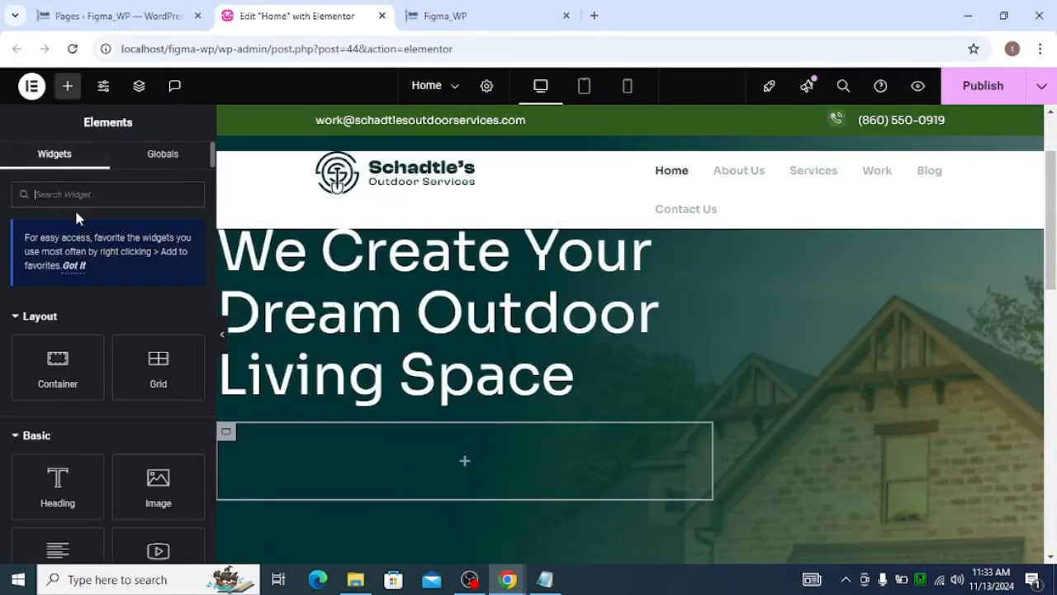
text(text)
click(151, 326)
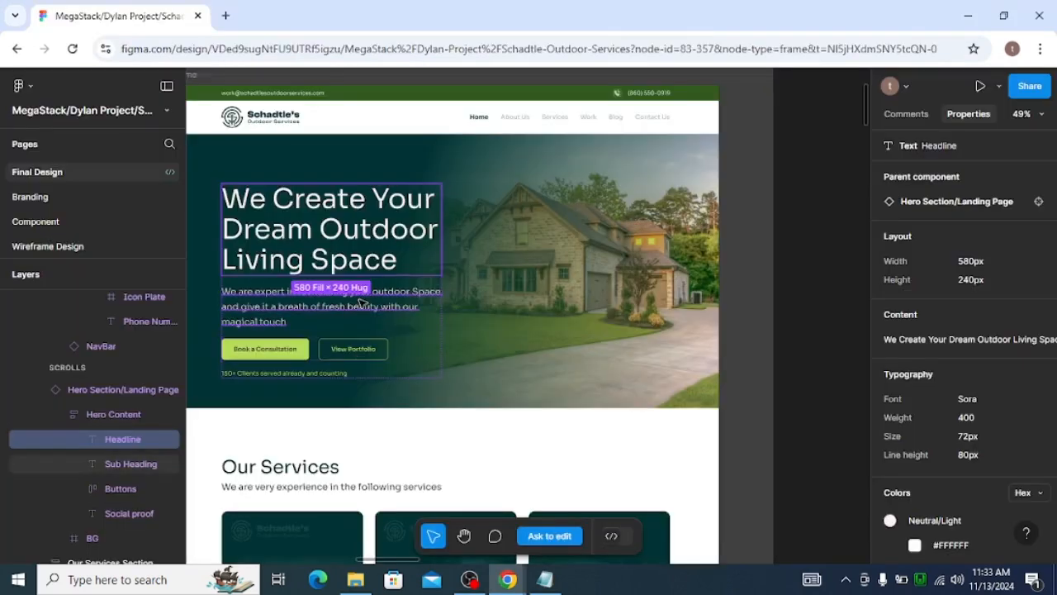
Copy the Sub Heading text from Figma and paste it as the text editor's content, replacing the placeholder
click(435, 291)
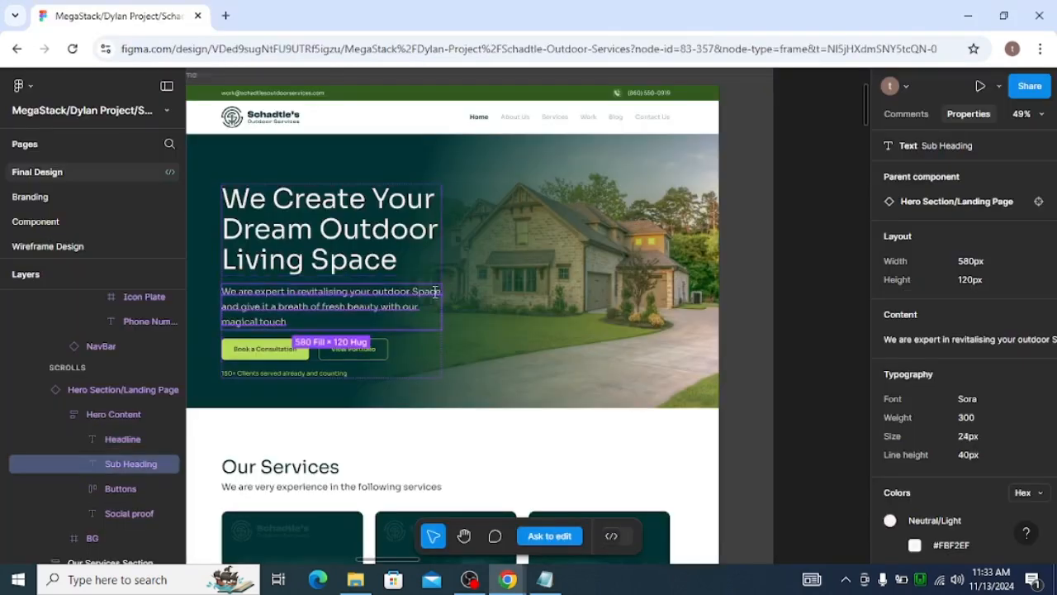
click(1026, 313)
key(alt+Tab)
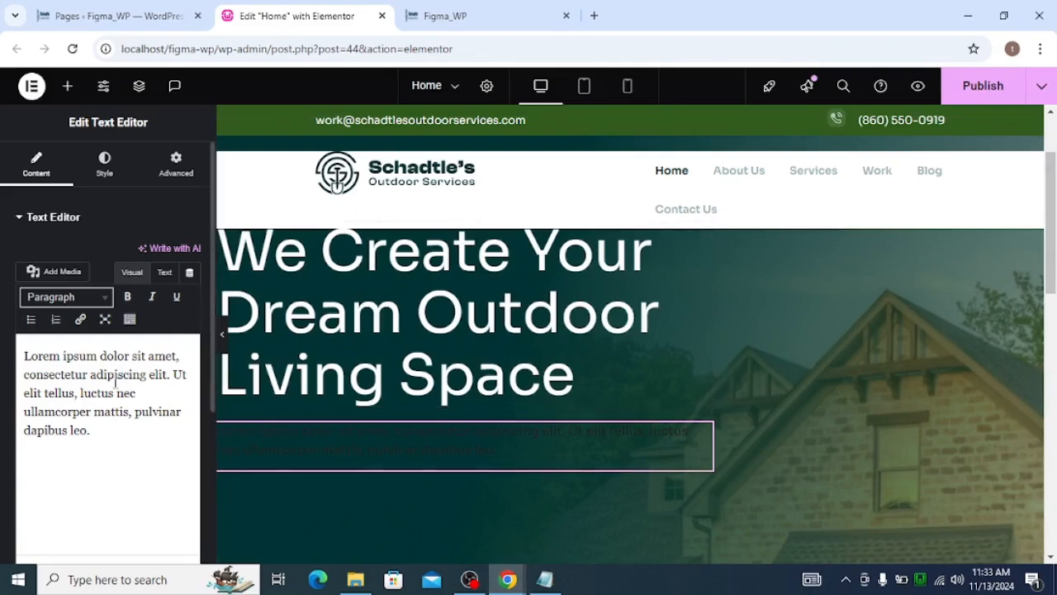
click(164, 272)
key(ctrl+a)
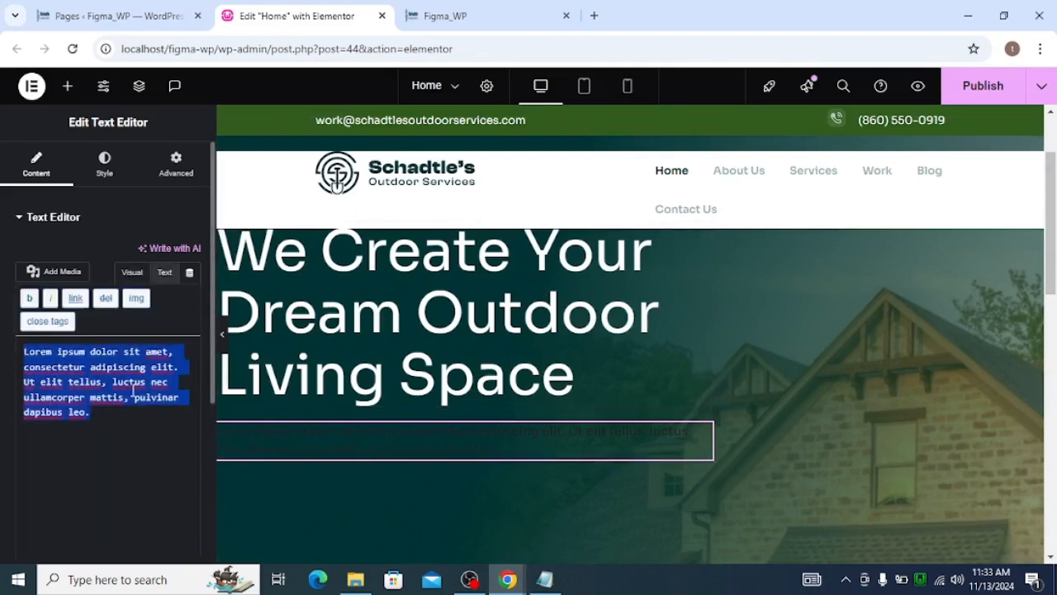
key(ctrl+v)
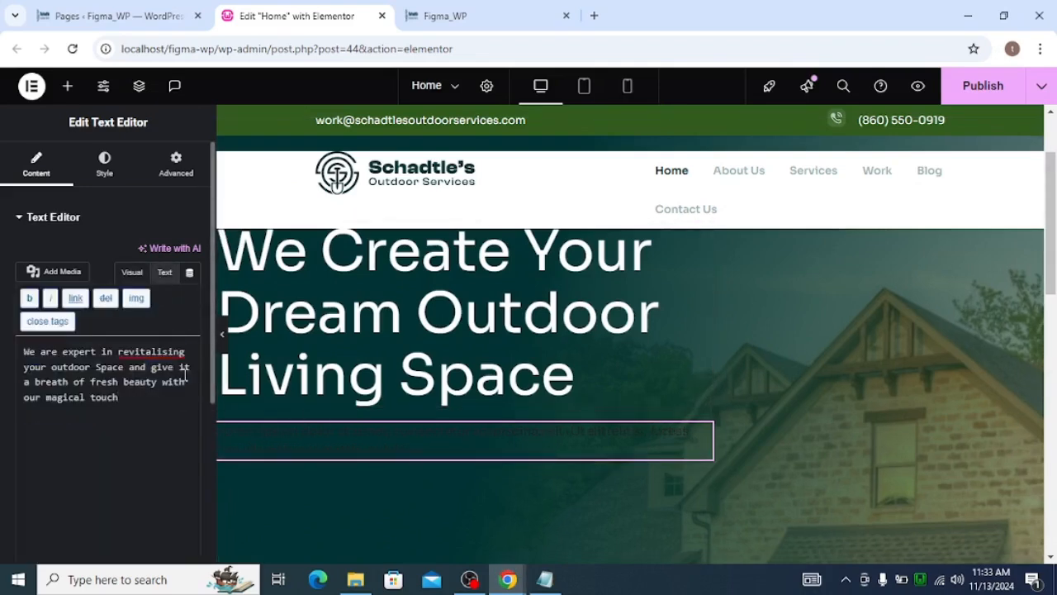
Set the sub heading container's width to 80%
key(alt+Tab)
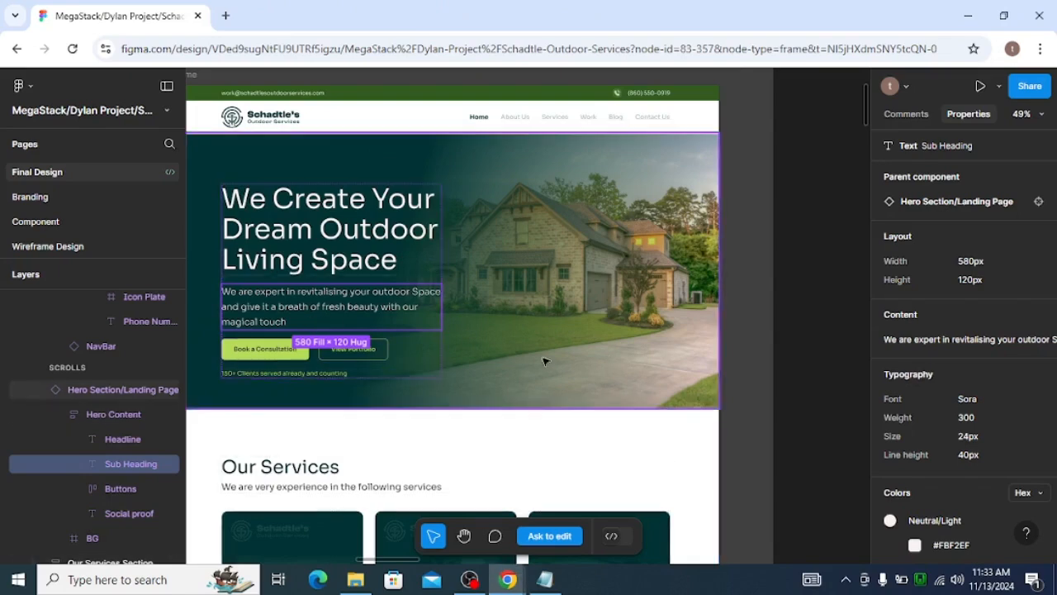
key(alt+Tab)
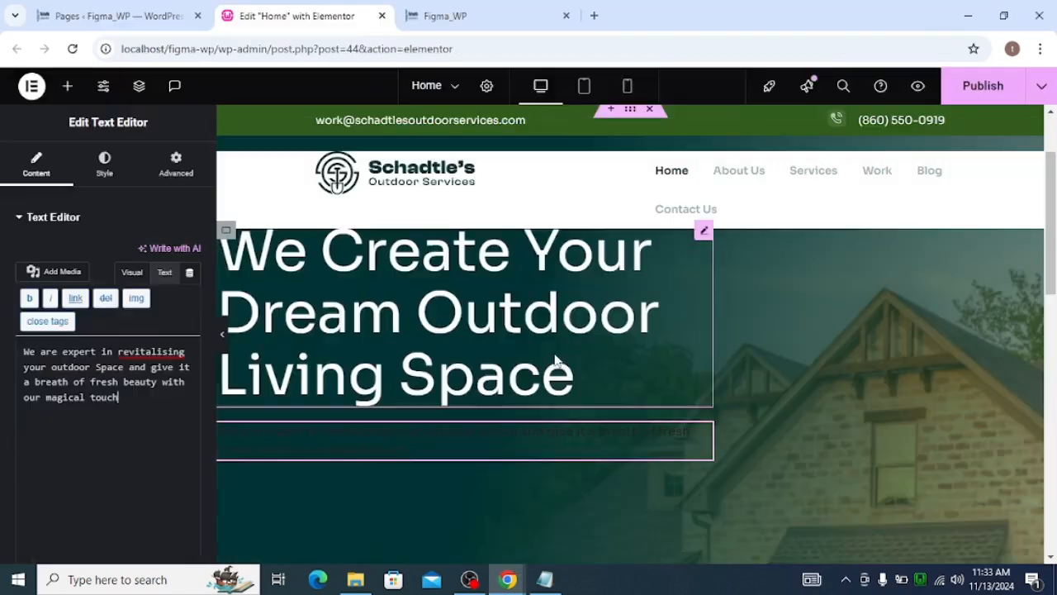
click(226, 431)
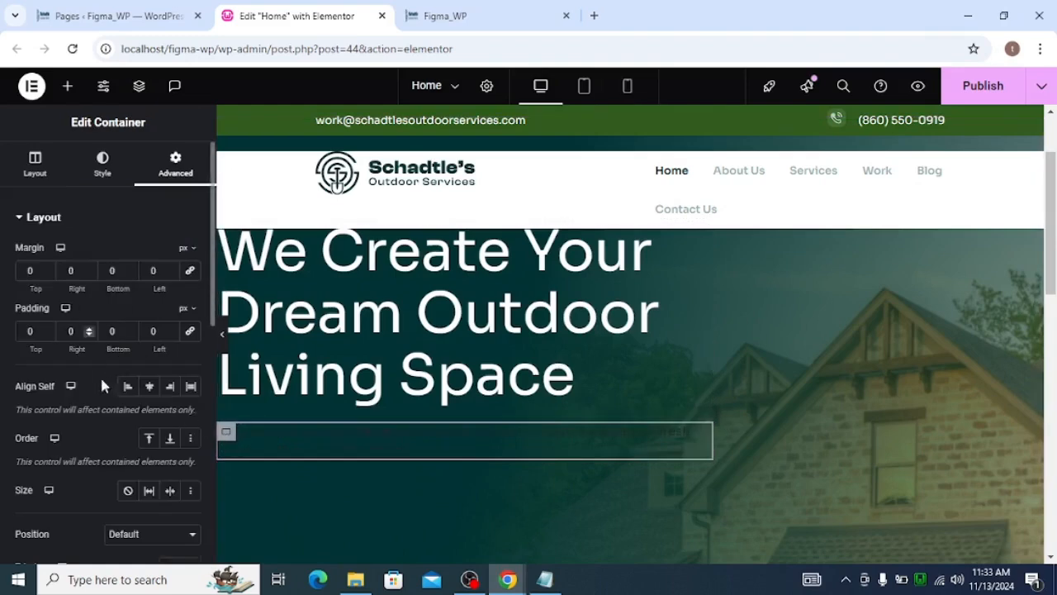
click(36, 164)
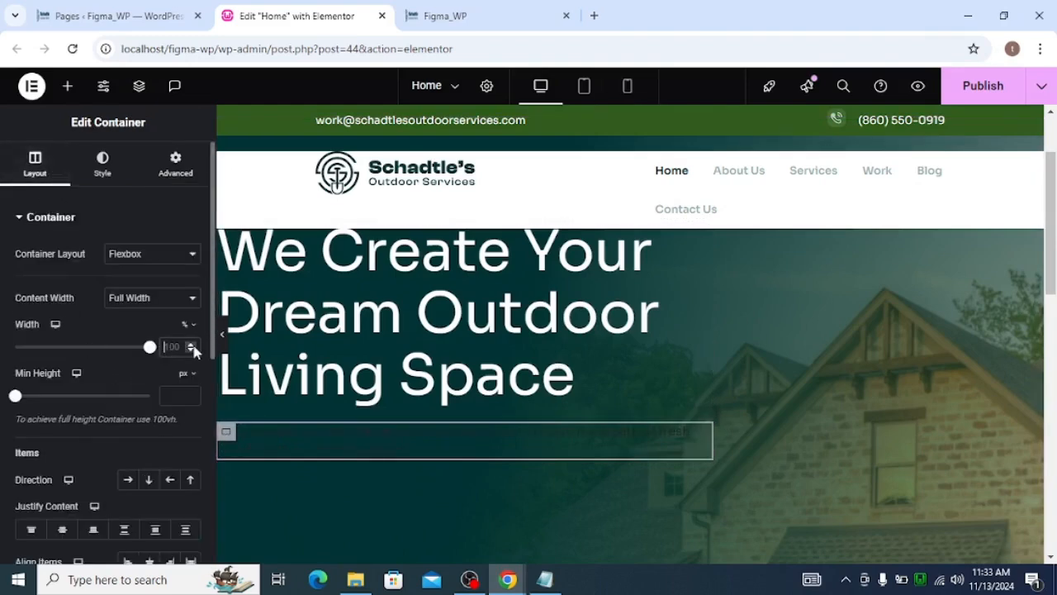
text(80)
Set the sub heading text's typography to a 24 px size and 300 (Light) weight, matching the Figma values
key(alt+Tab)
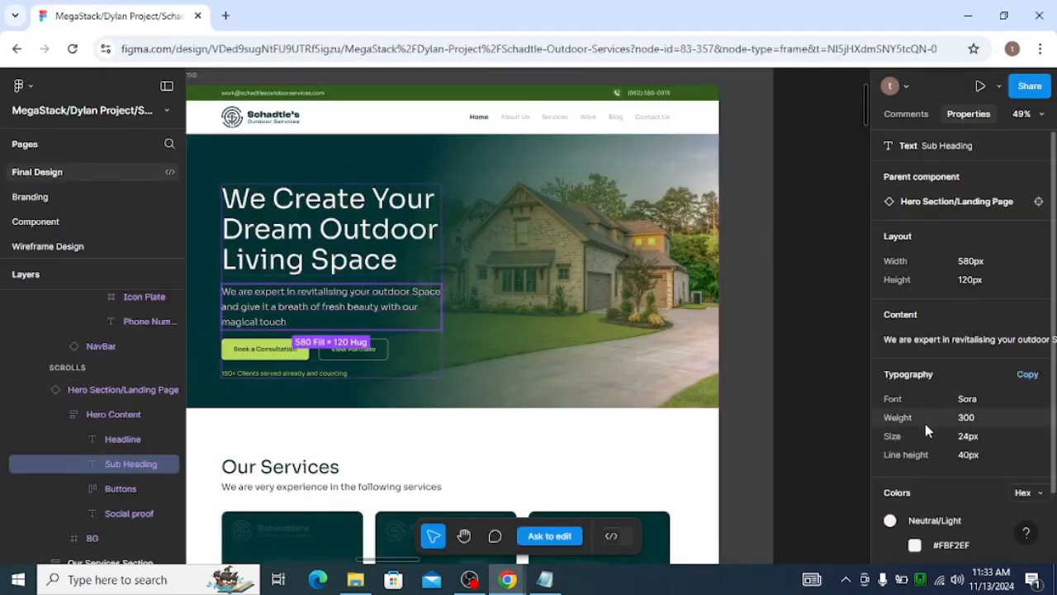
key(alt+Tab)
click(108, 161)
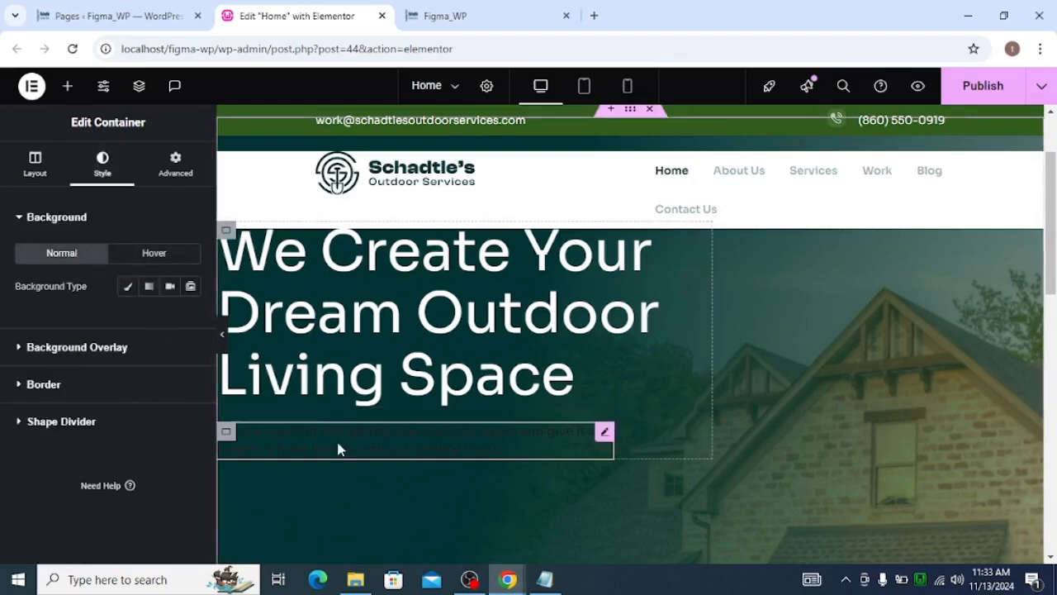
click(298, 452)
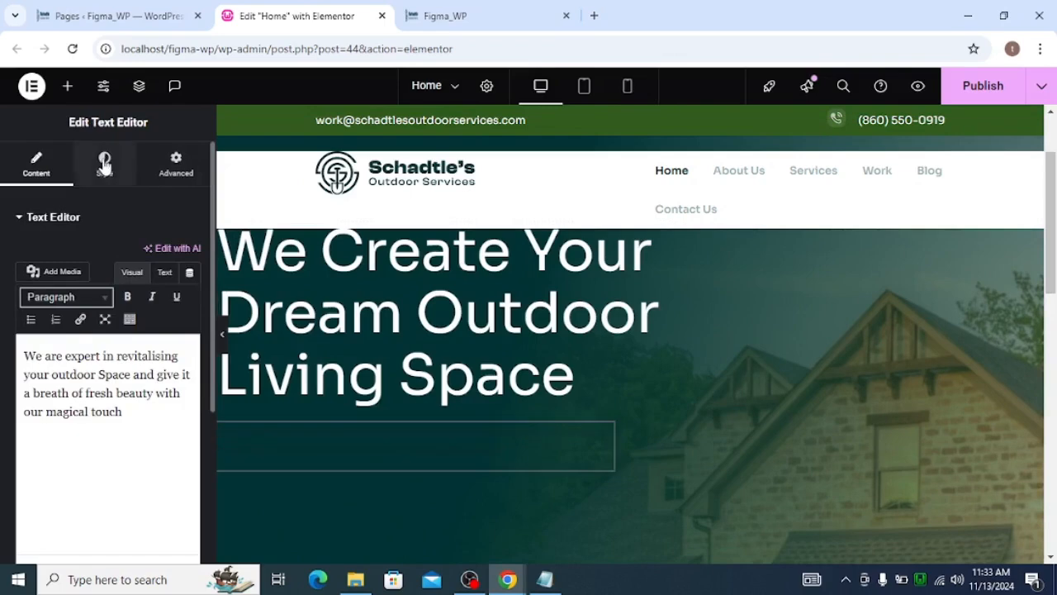
click(105, 161)
click(190, 319)
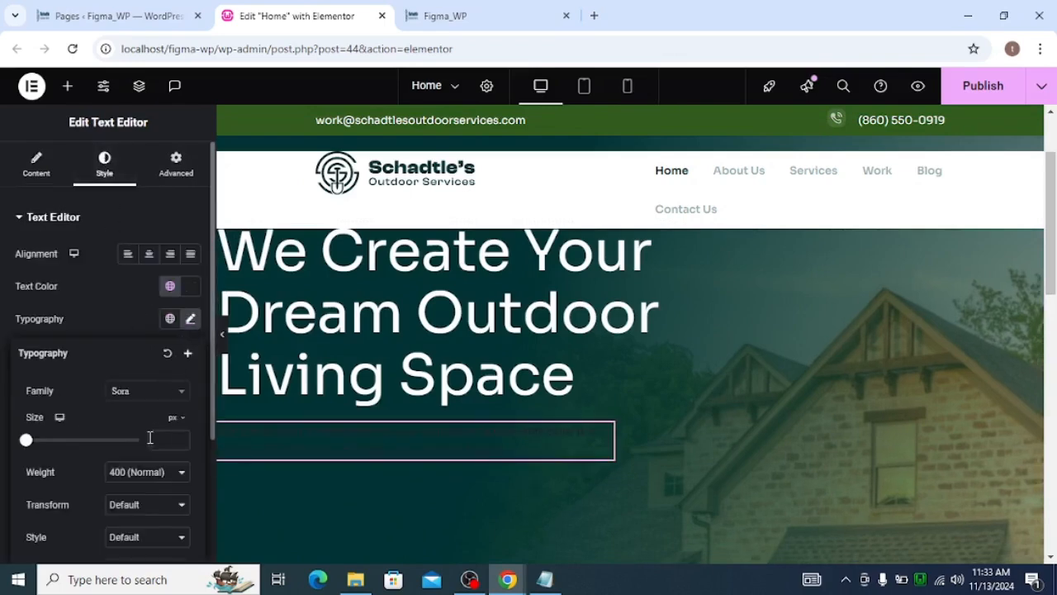
click(156, 439)
text(1)
key(alt+Tab)
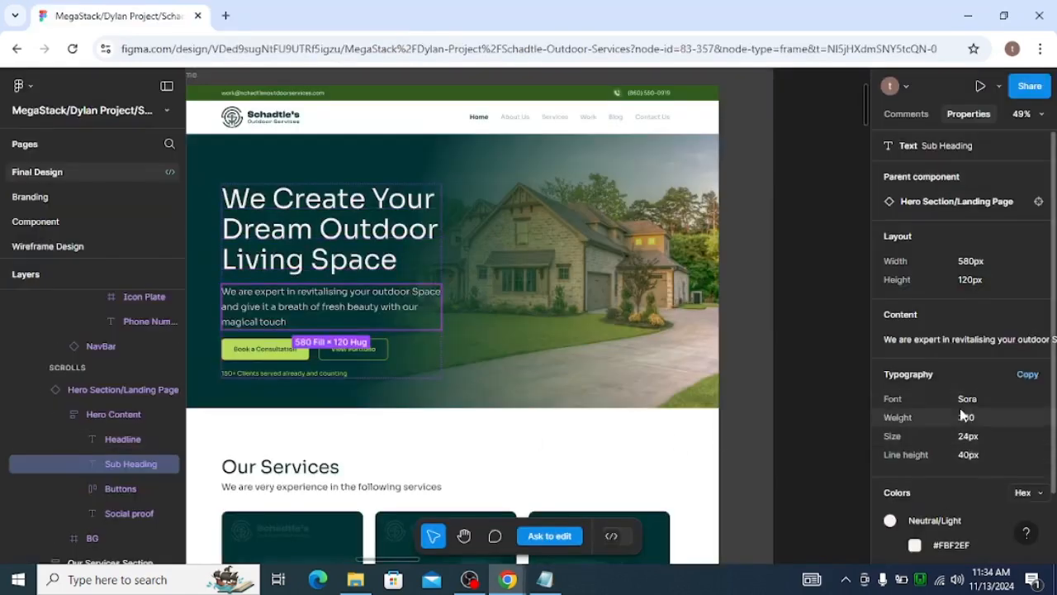
key(alt+Tab)
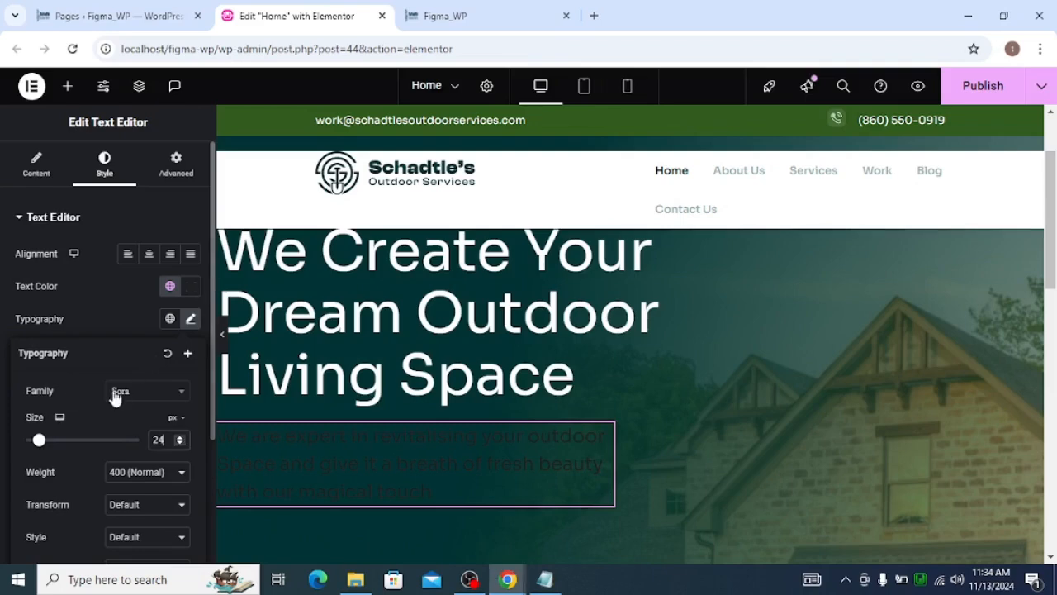
click(135, 471)
click(123, 289)
Copy the #FBF2EF colour from Figma and apply it as the sub heading's text colour
key(alt+Tab)
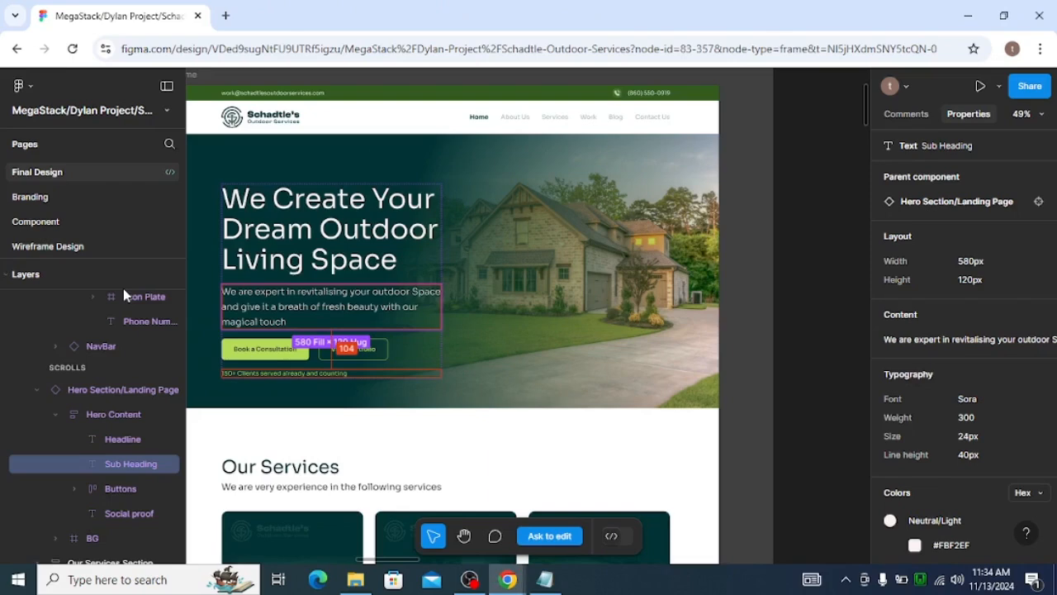
click(950, 545)
key(alt+Tab)
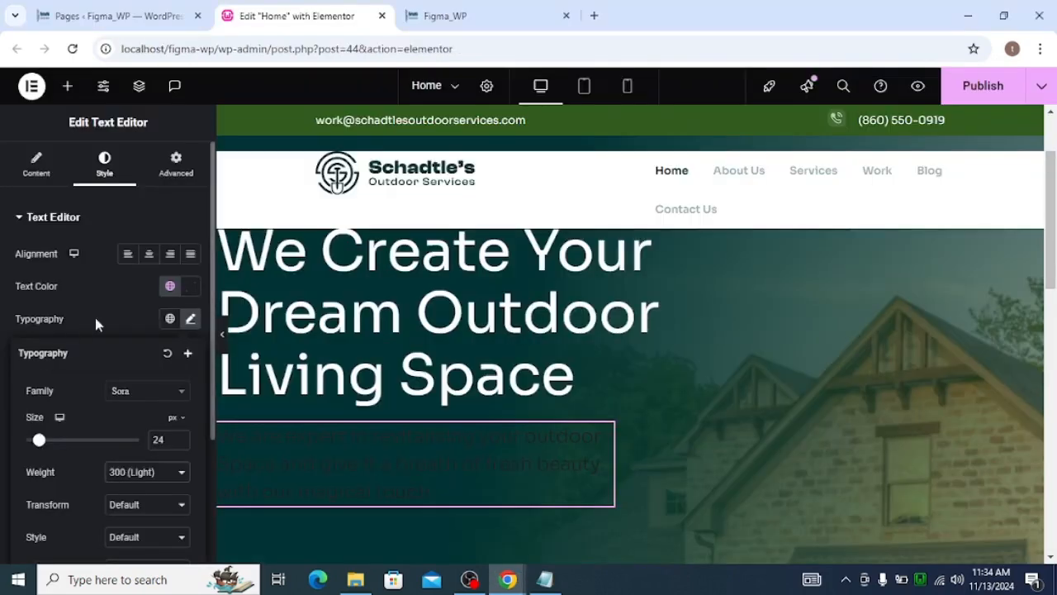
click(170, 286)
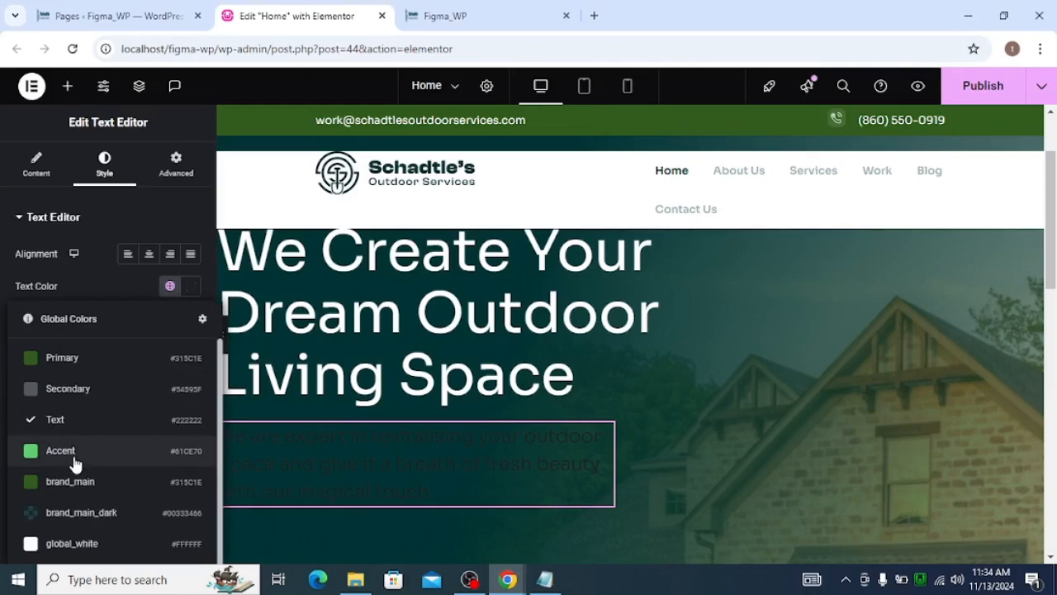
scroll(86, 467, down, 1)
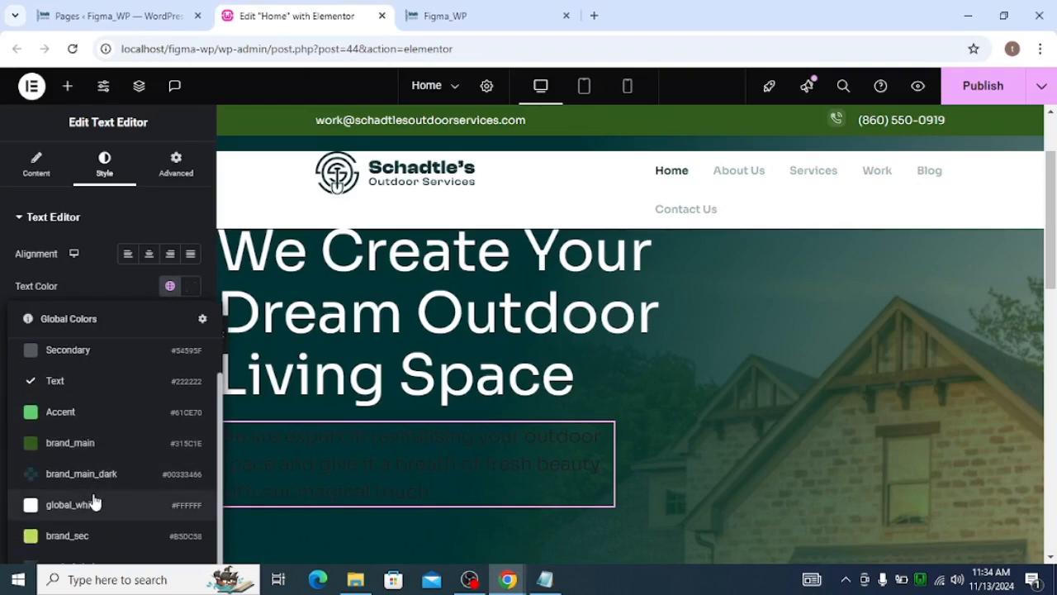
scroll(95, 496, up, 1)
scroll(108, 462, down, 1)
click(193, 289)
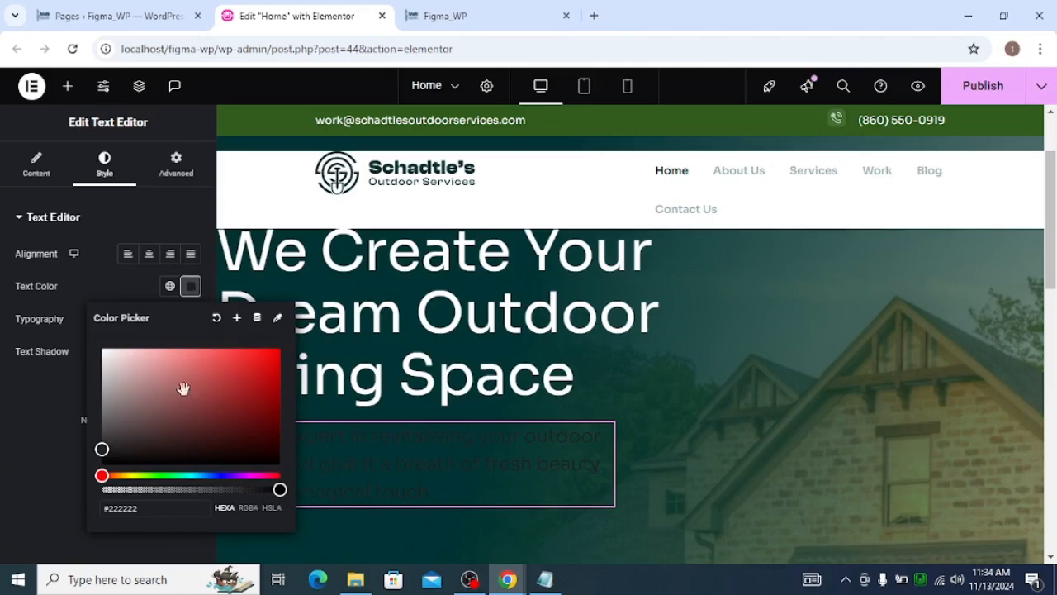
triple_click(167, 501)
key(ctrl+v)
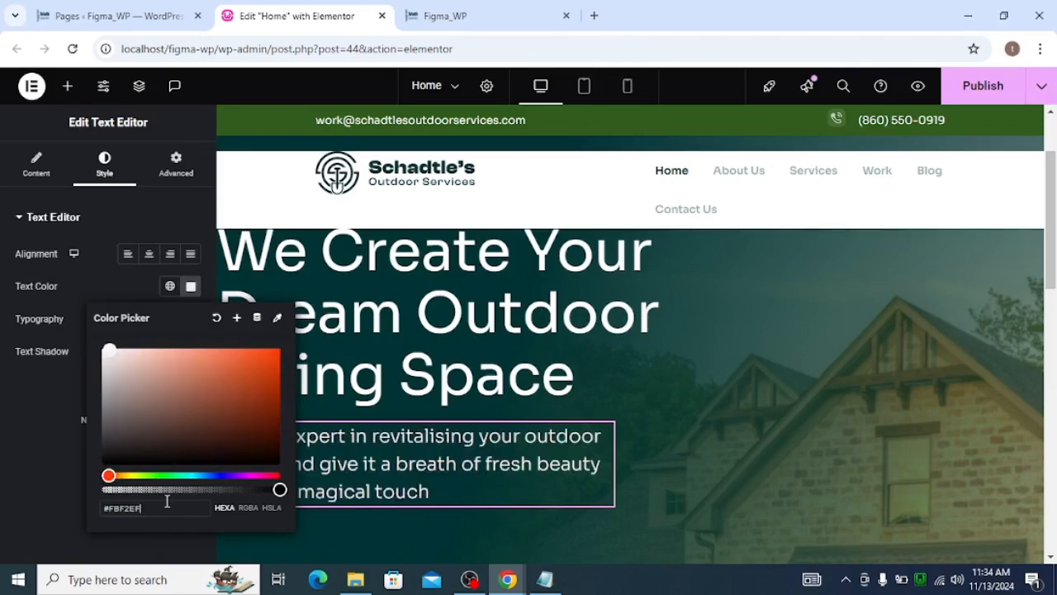
Save the sub heading's text colour as a new global color
click(237, 319)
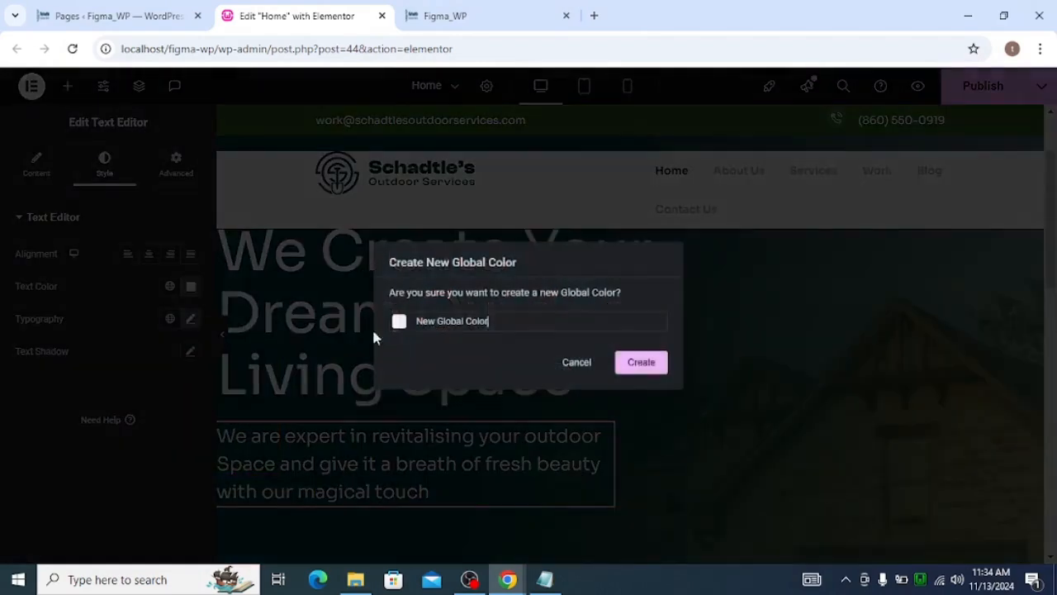
triple_click(455, 323)
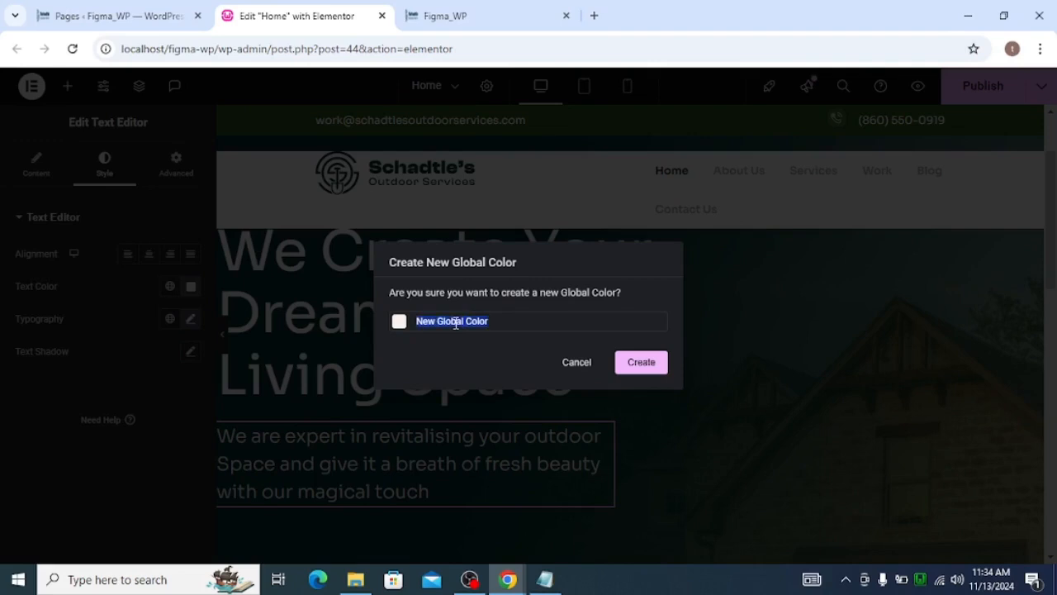
text(hero_desc_color)
click(634, 369)
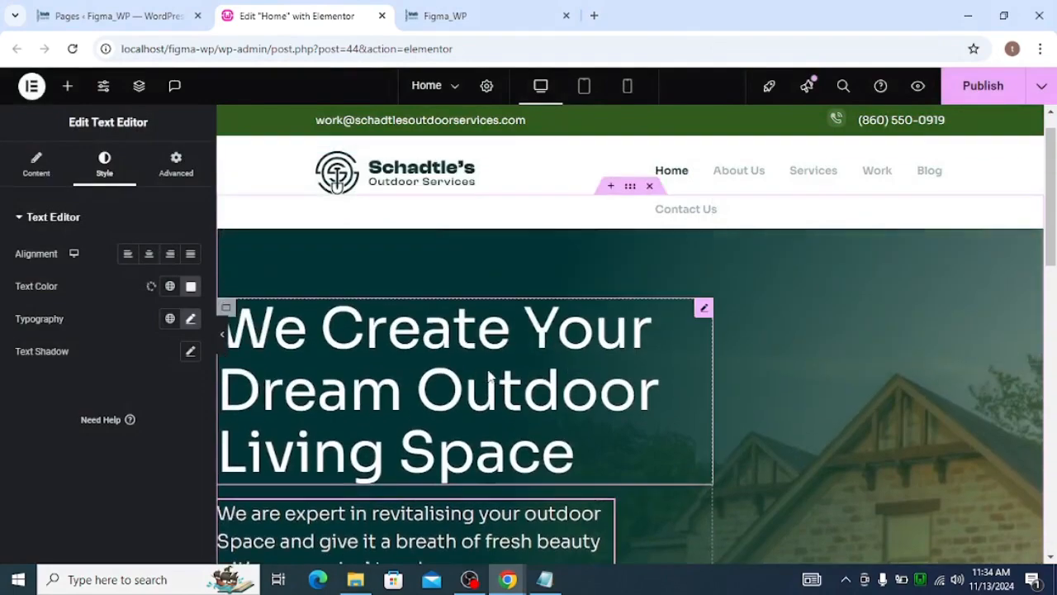
Add a new container below the sub heading inside the hero content container
scroll(489, 375, down, 5)
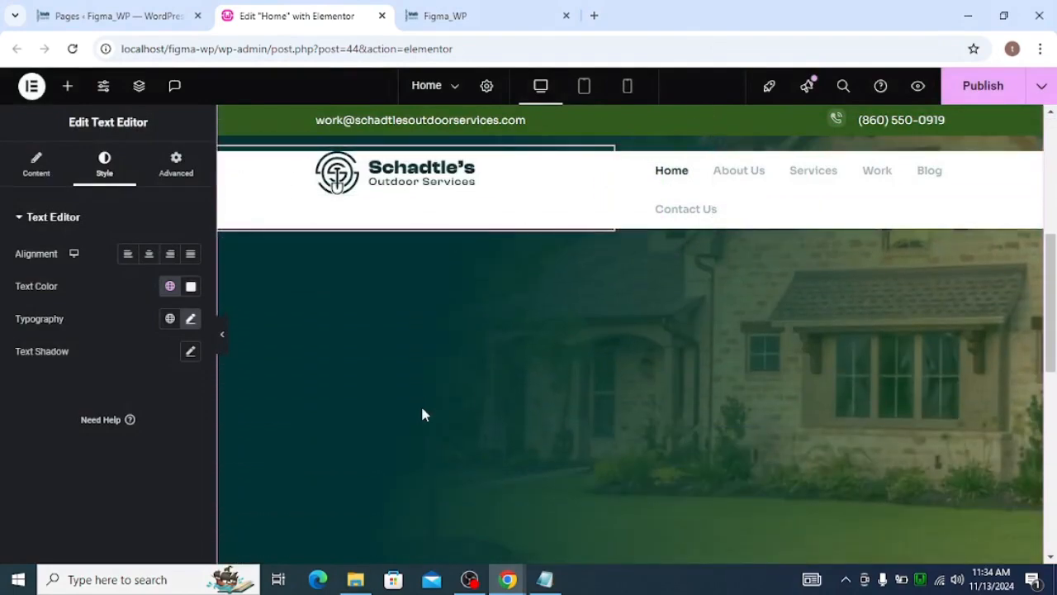
scroll(480, 376, up, 4)
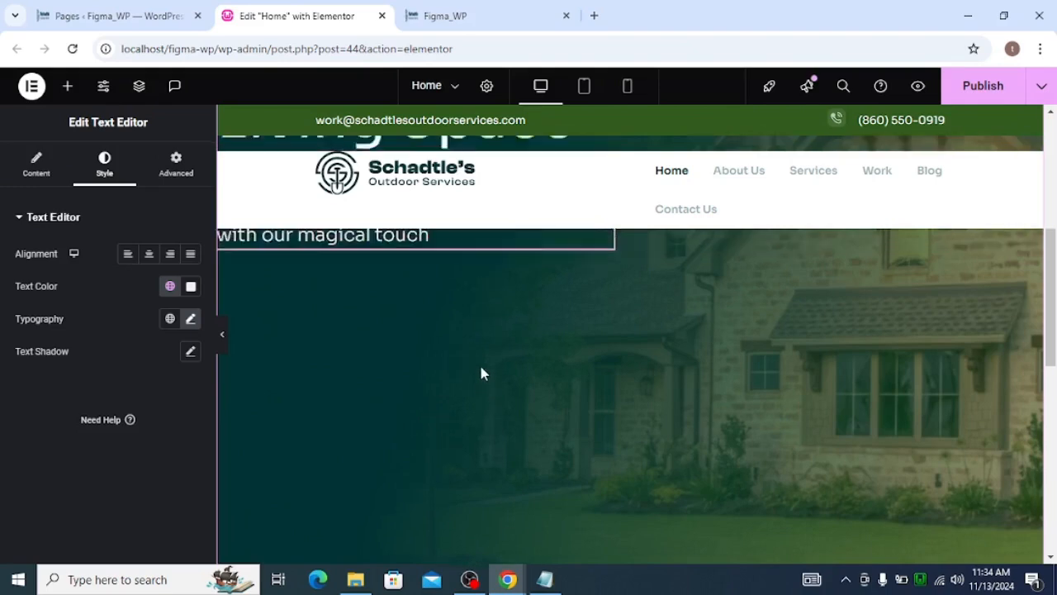
click(68, 86)
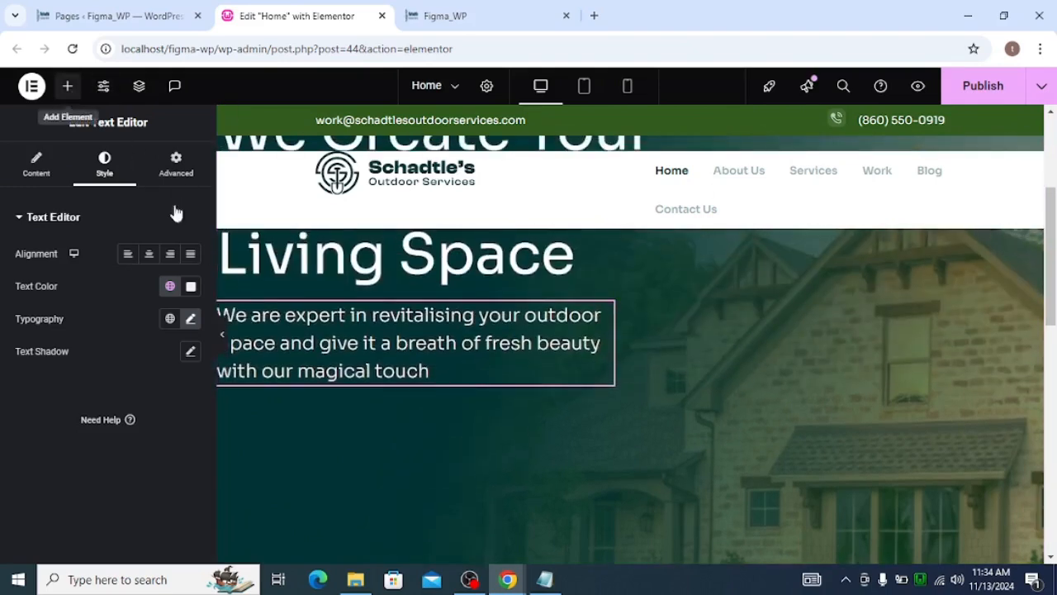
key(alt+Tab)
key(alt+Tab)
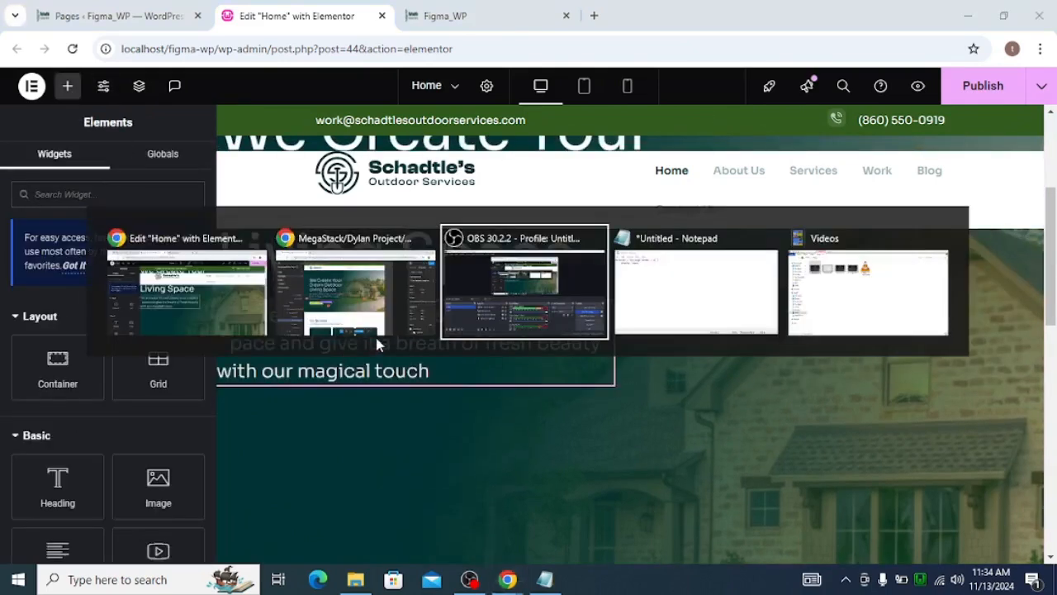
click(376, 337)
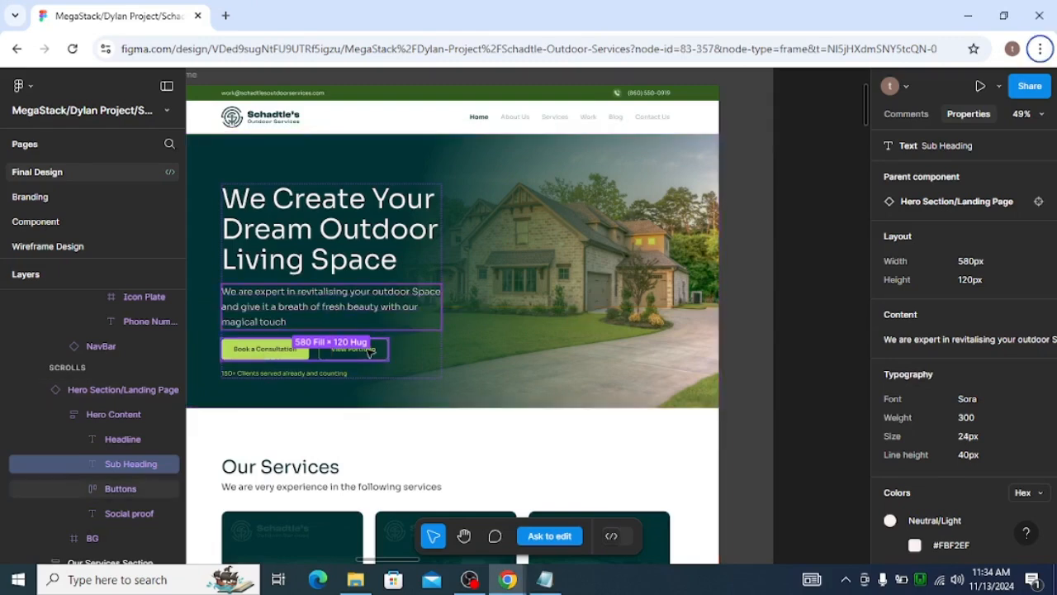
key(alt+Tab)
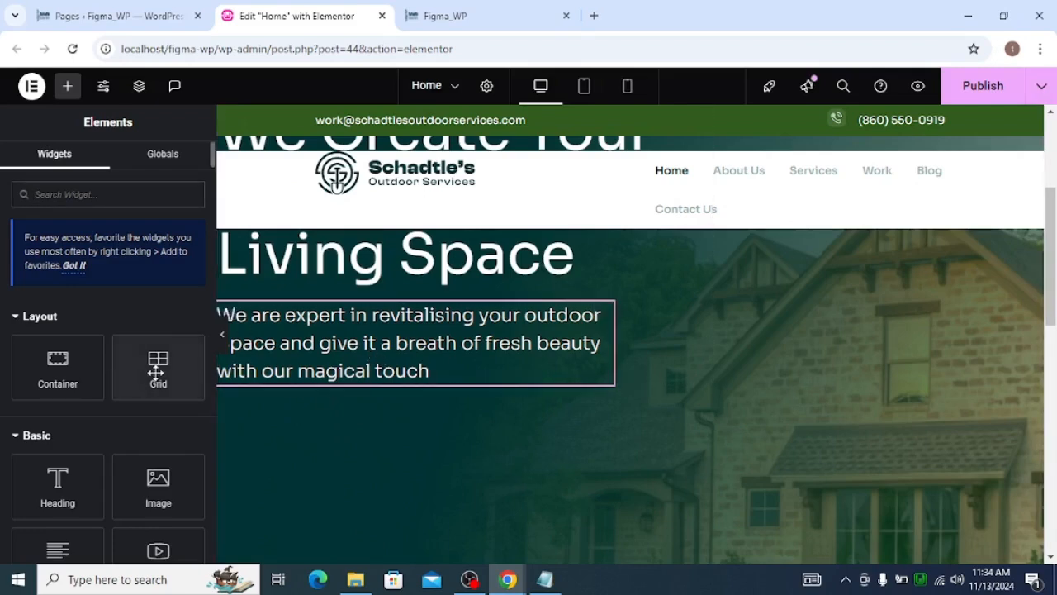
drag(57, 373, 297, 378)
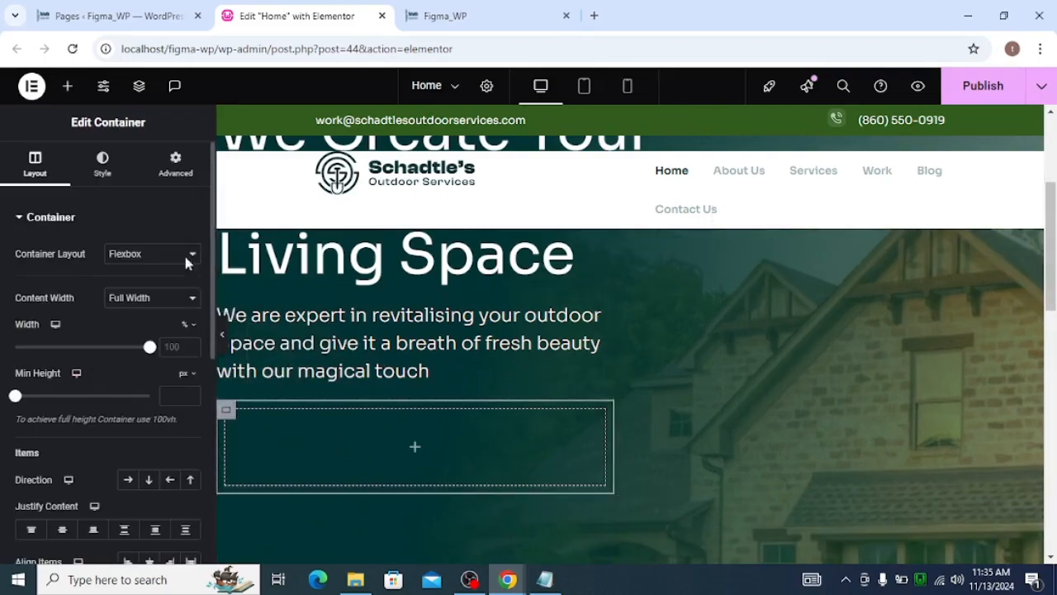
Search for the Button widget and add it inside the new container
click(177, 169)
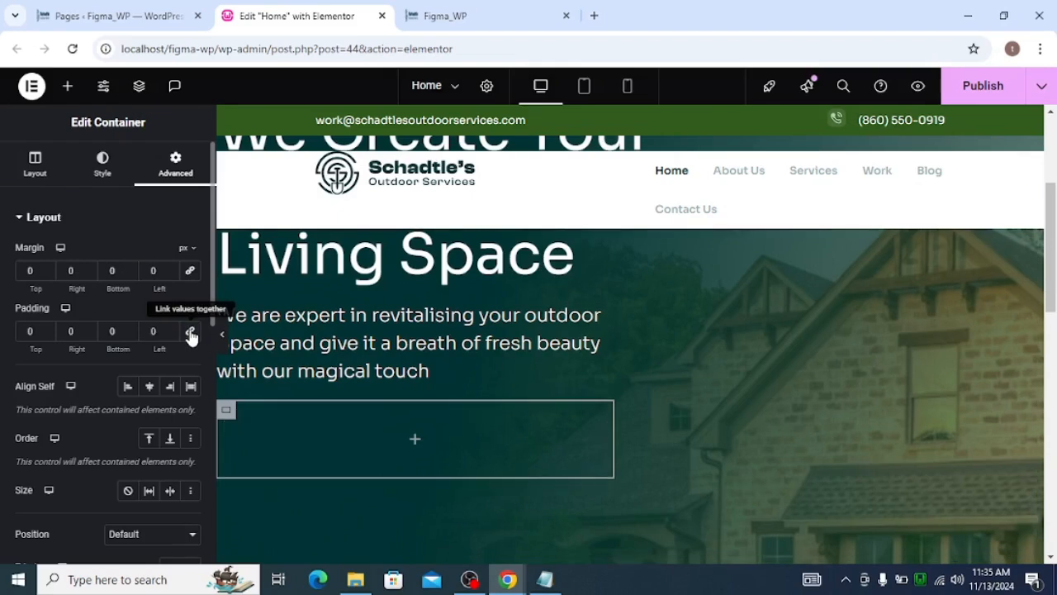
click(414, 439)
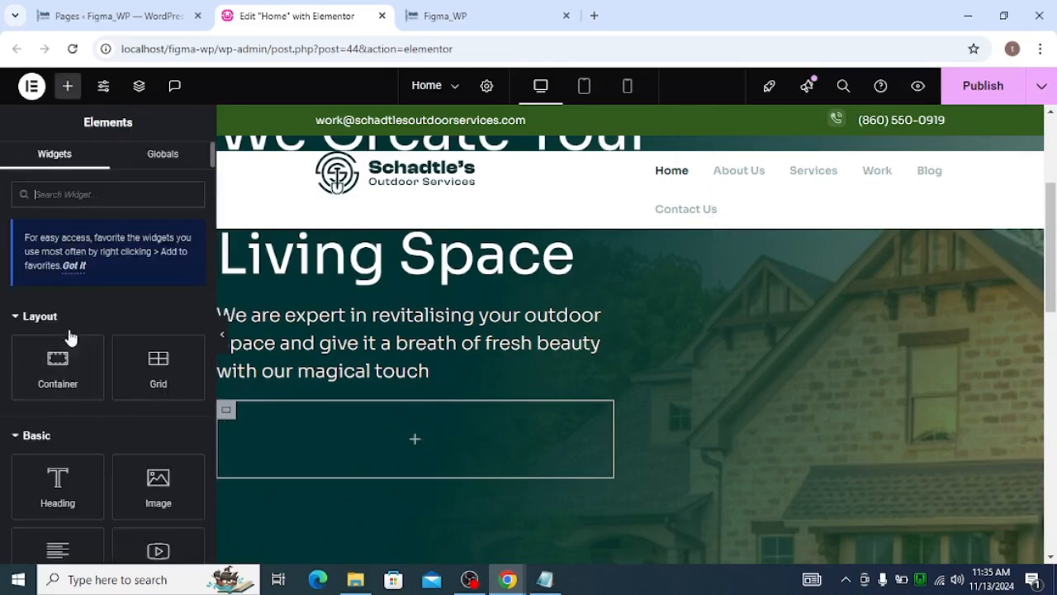
text(bu)
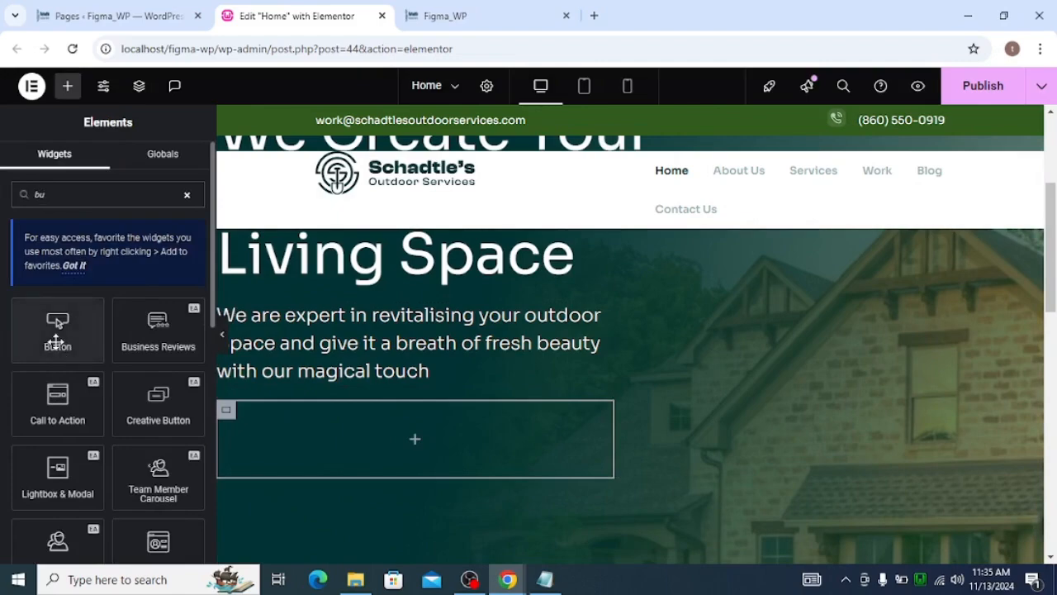
drag(57, 324, 416, 438)
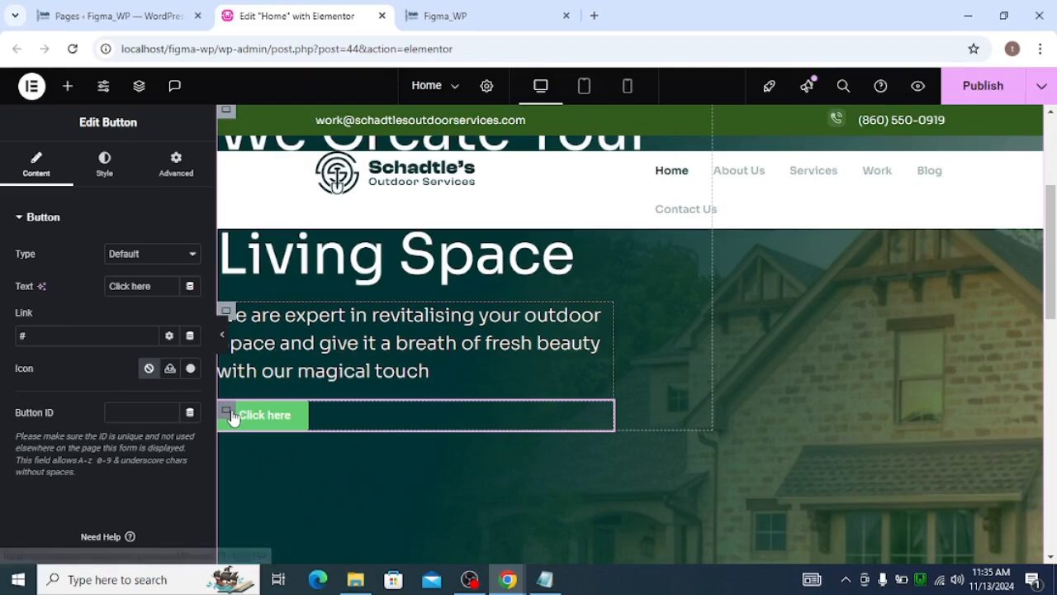
Duplicate the button container, then delete the button from the copied container using the structure navigator
right_click(237, 413)
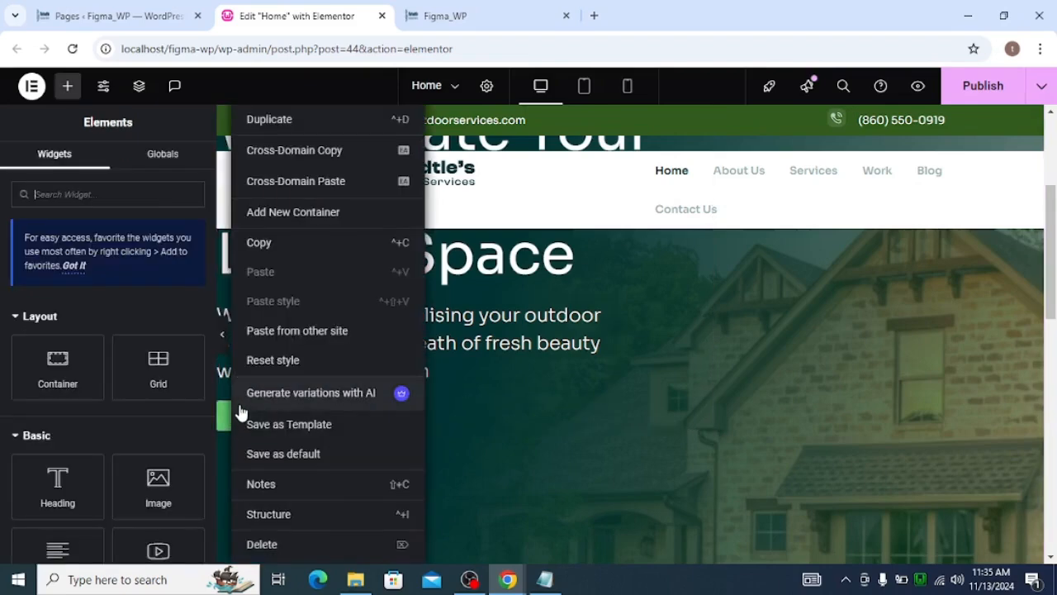
click(282, 120)
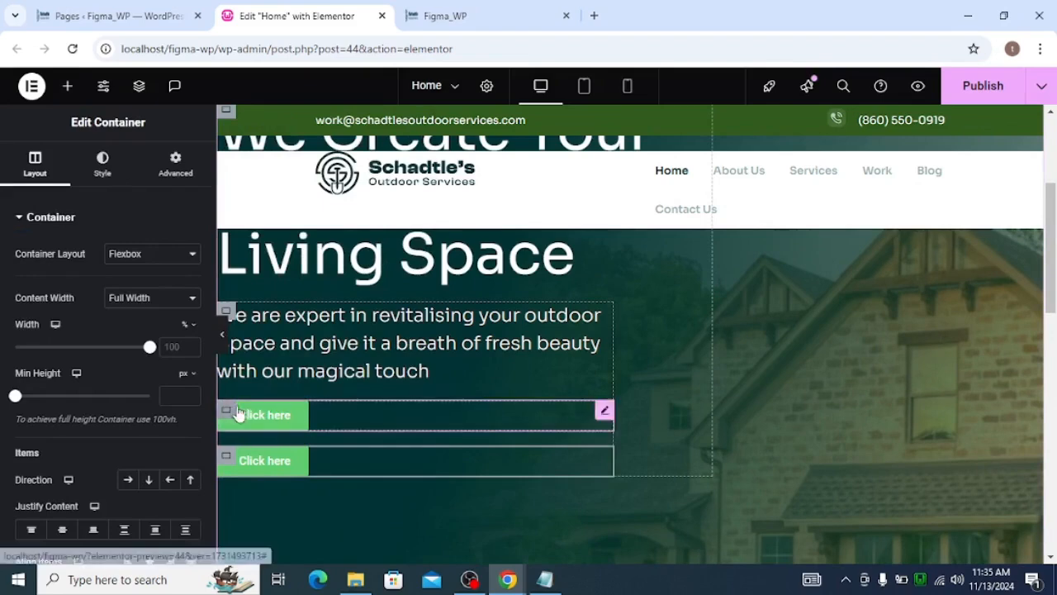
click(138, 85)
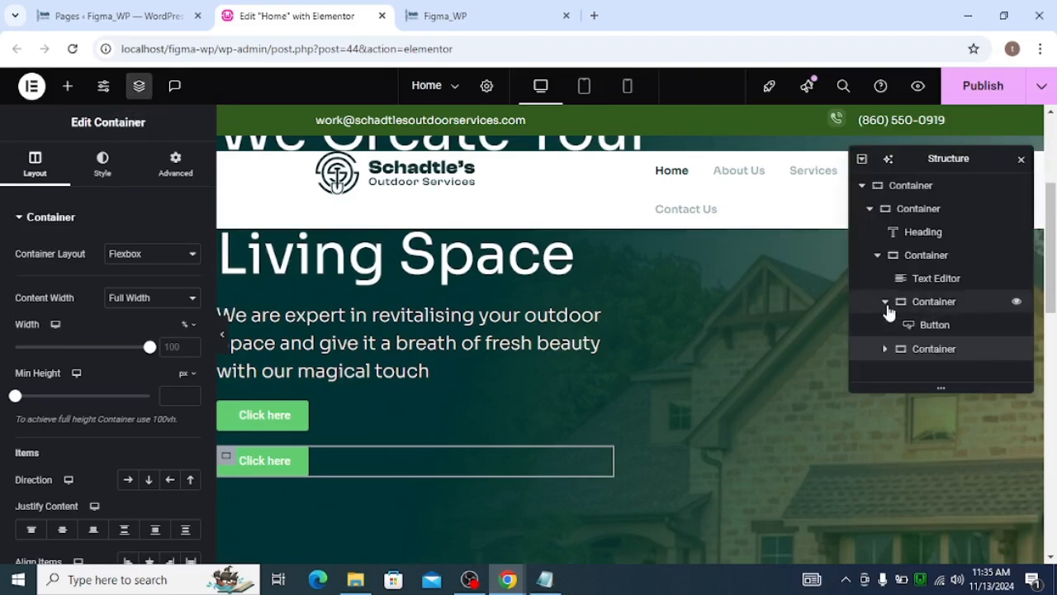
click(933, 324)
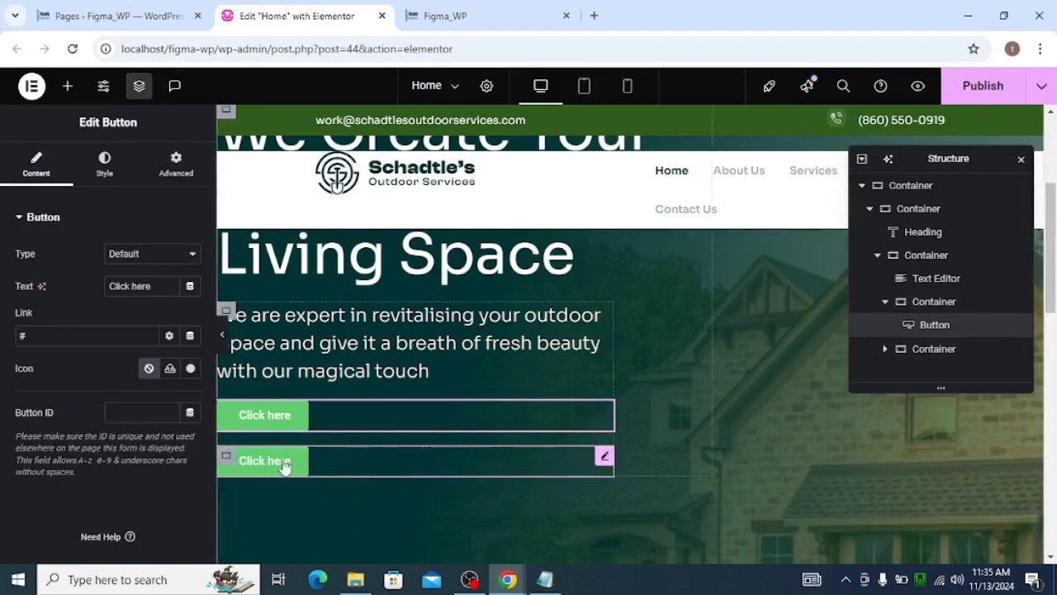
click(599, 463)
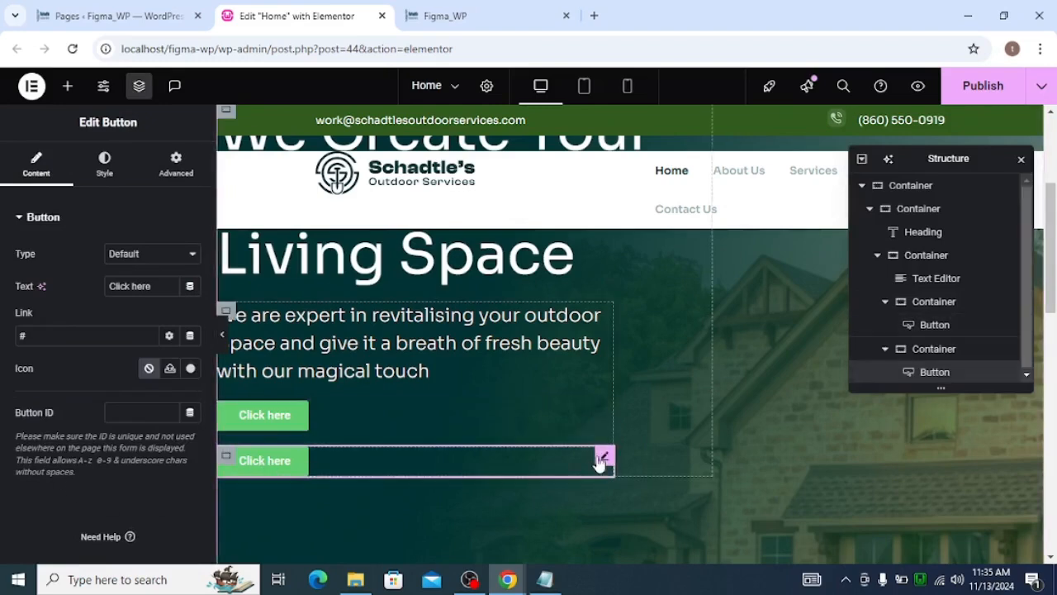
key(Delete)
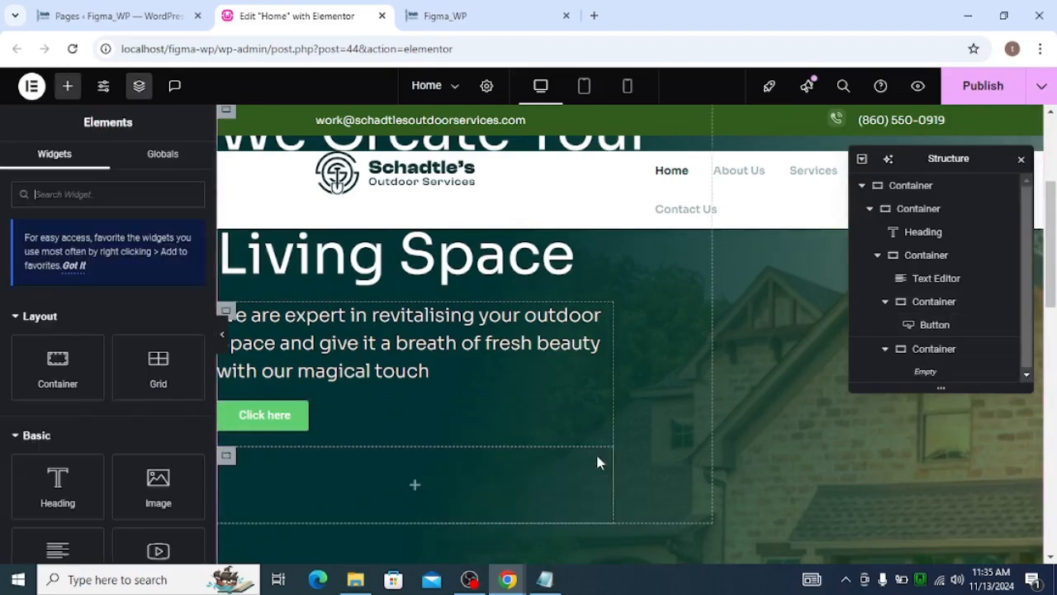
Duplicate the button inside the first button container
click(930, 323)
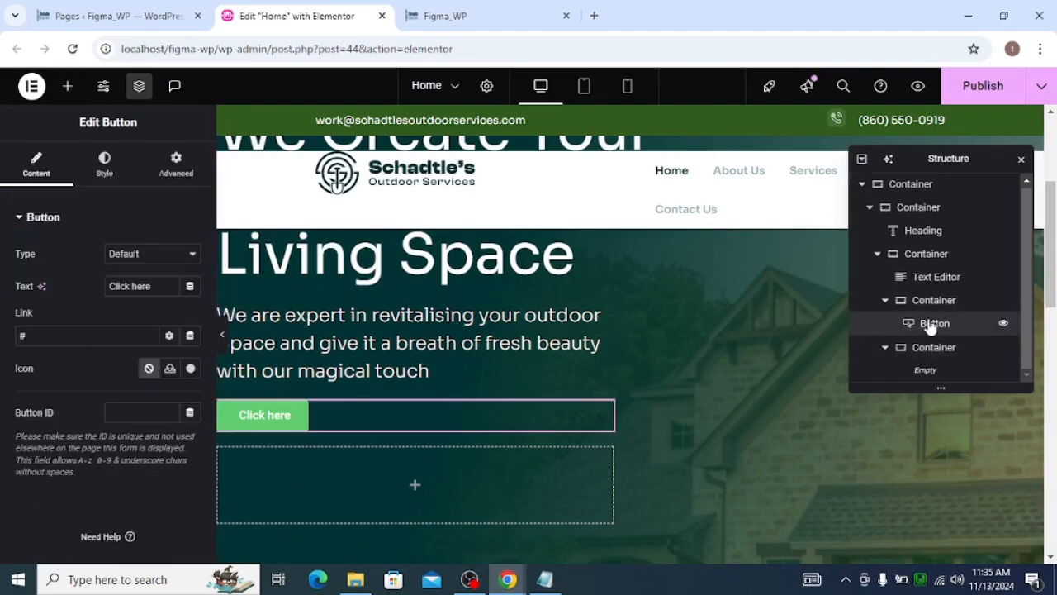
right_click(928, 323)
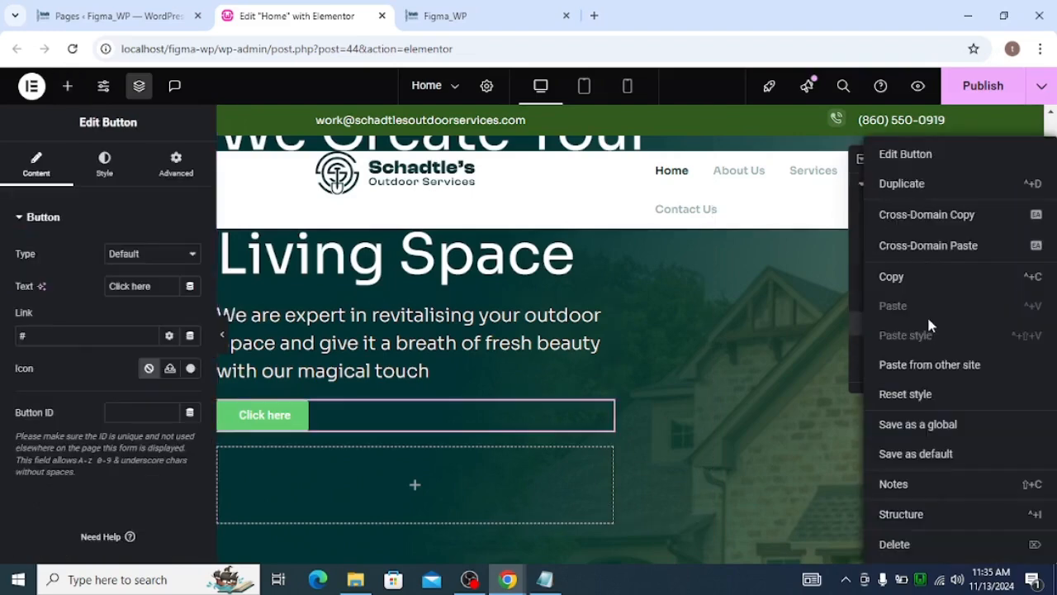
click(899, 182)
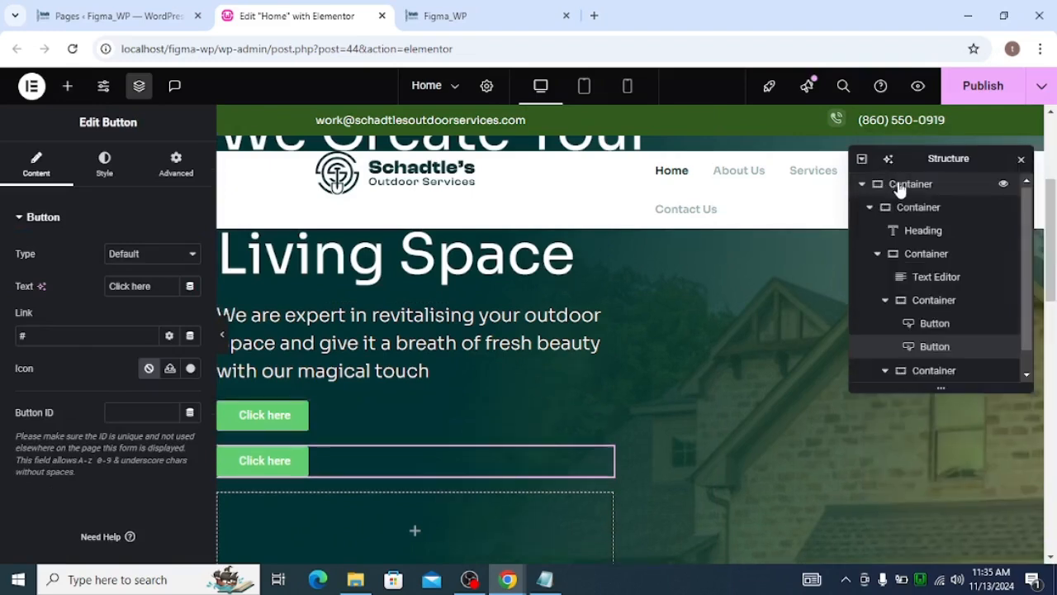
Set the button container's direction to row so the two buttons sit side by side
click(922, 299)
click(56, 178)
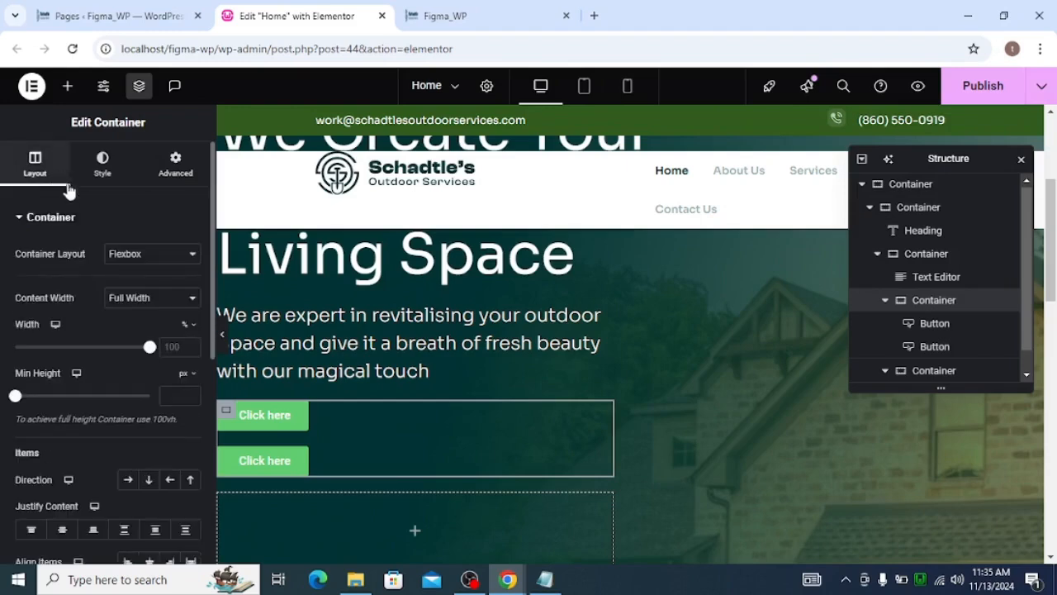
click(127, 484)
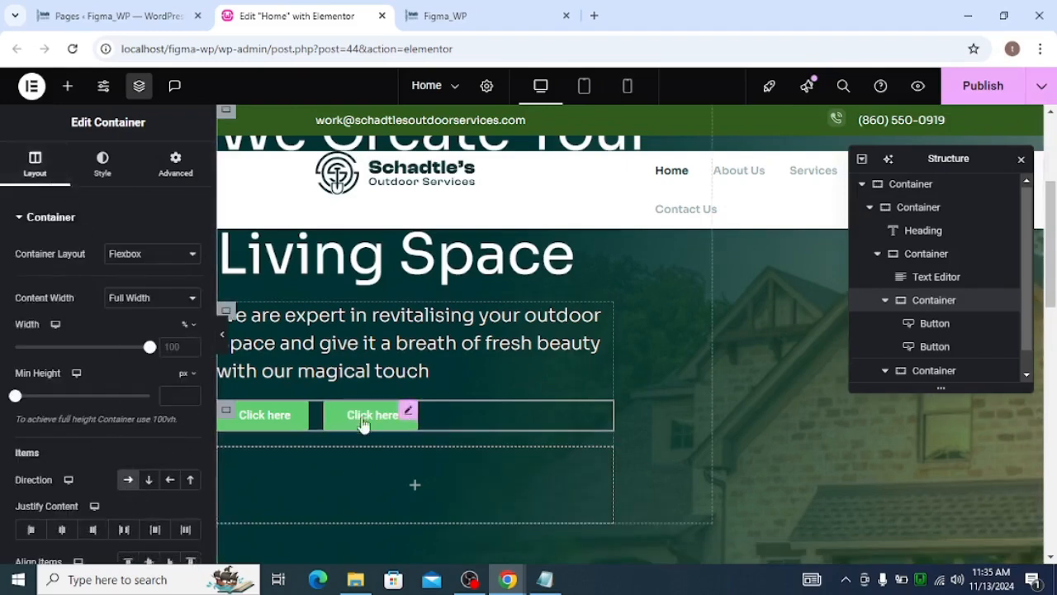
Copy the 'Book a Consultation' label from the Figma design and set it as the first button's text
key(alt+Tab)
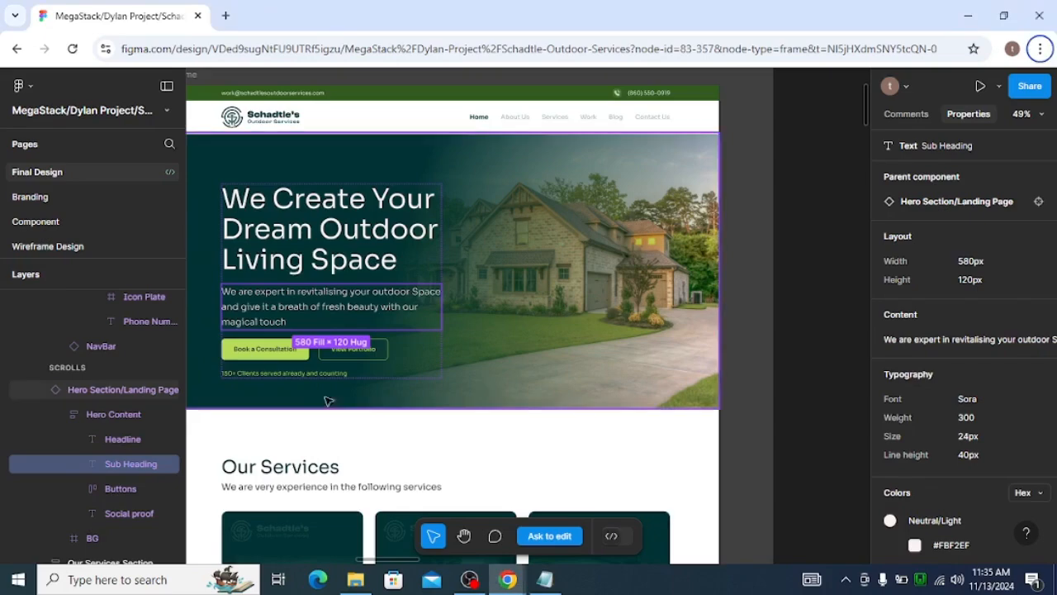
triple_click(280, 350)
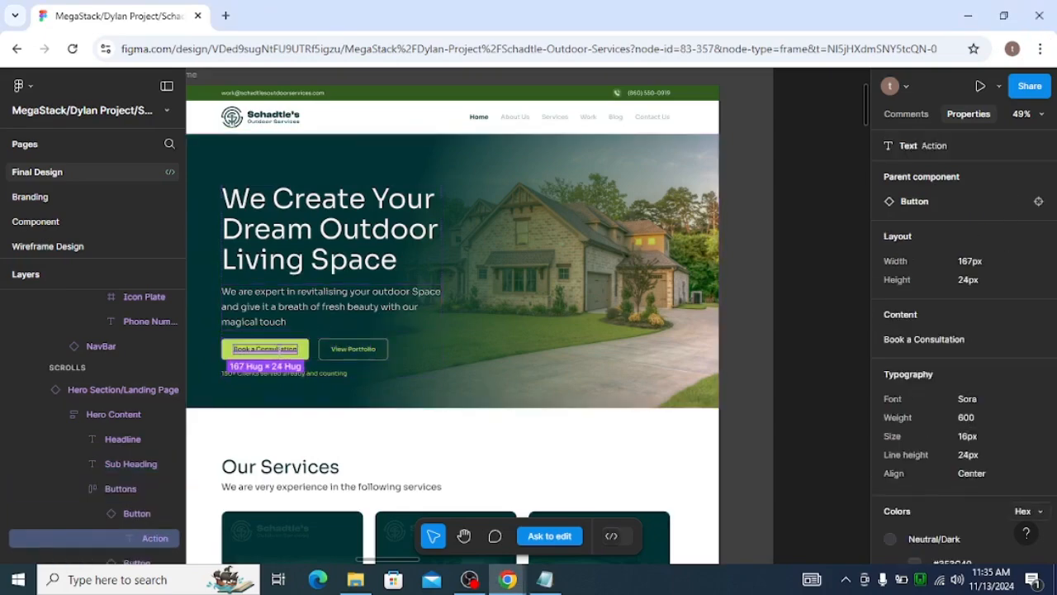
click(901, 340)
key(alt+Tab)
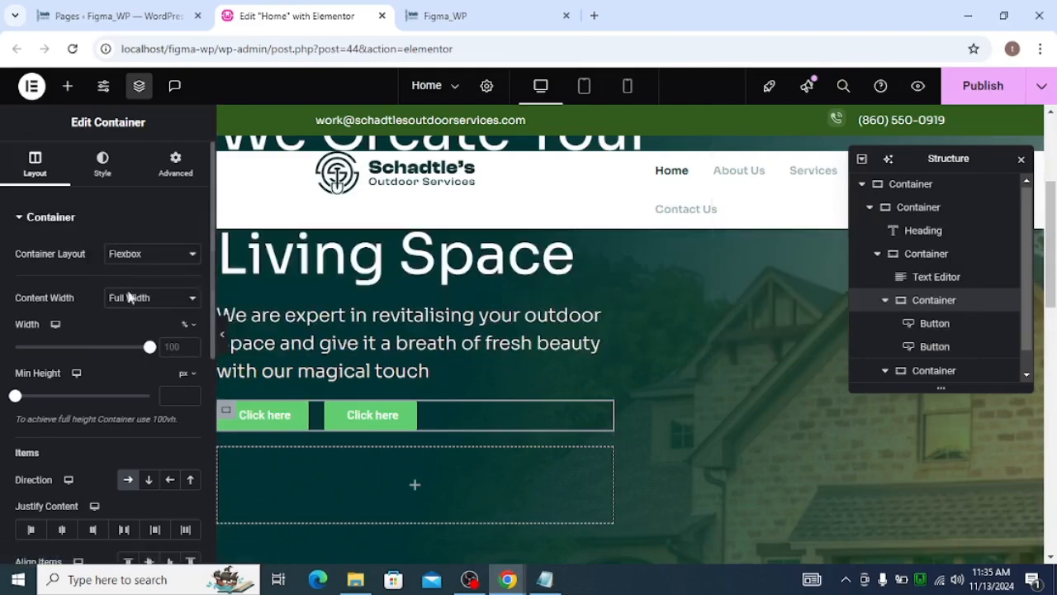
click(302, 412)
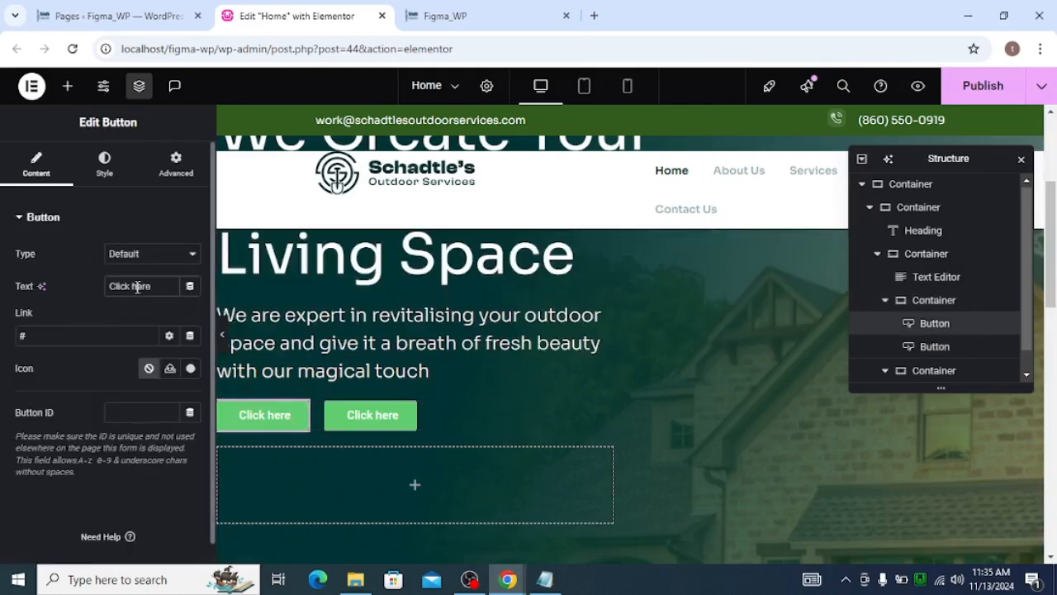
key(ctrl+v)
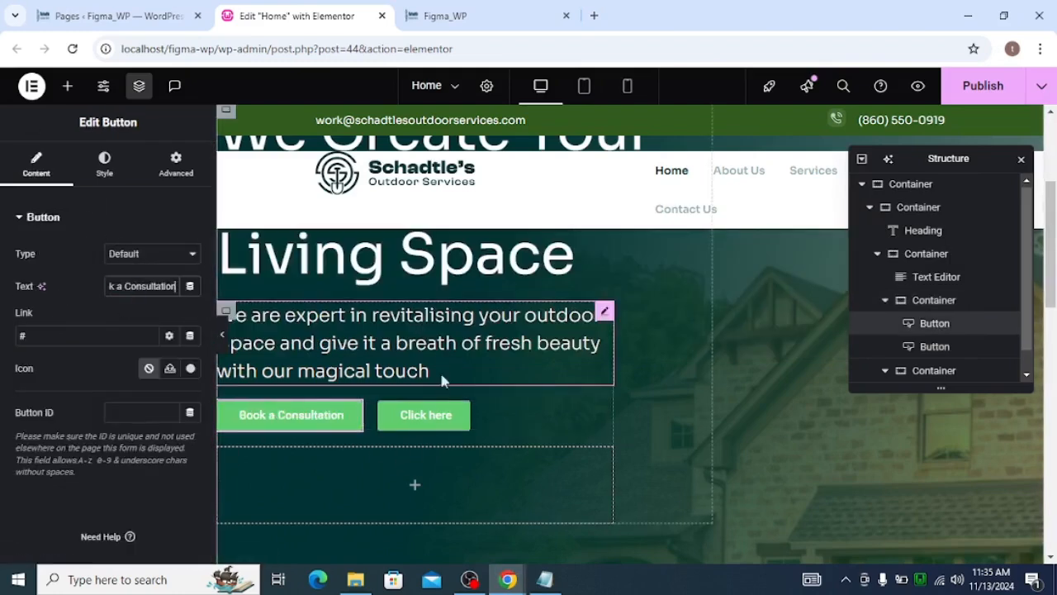
Copy the 'View Portfolio' label from the design's secondary button and set it as the second button's text
key(alt+Tab)
click(347, 345)
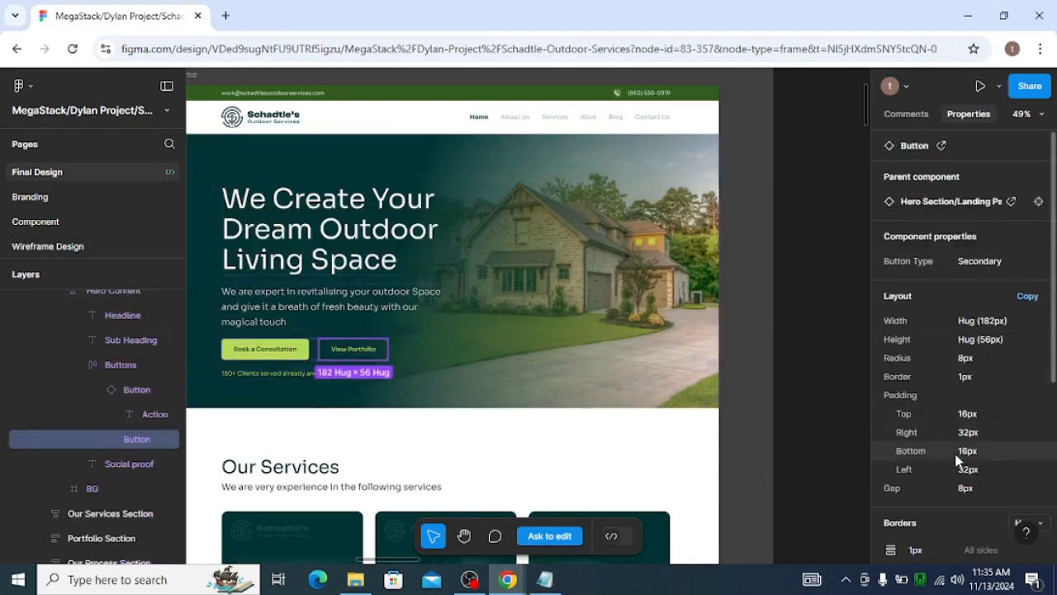
scroll(955, 454, down, 3)
scroll(955, 373, up, 3)
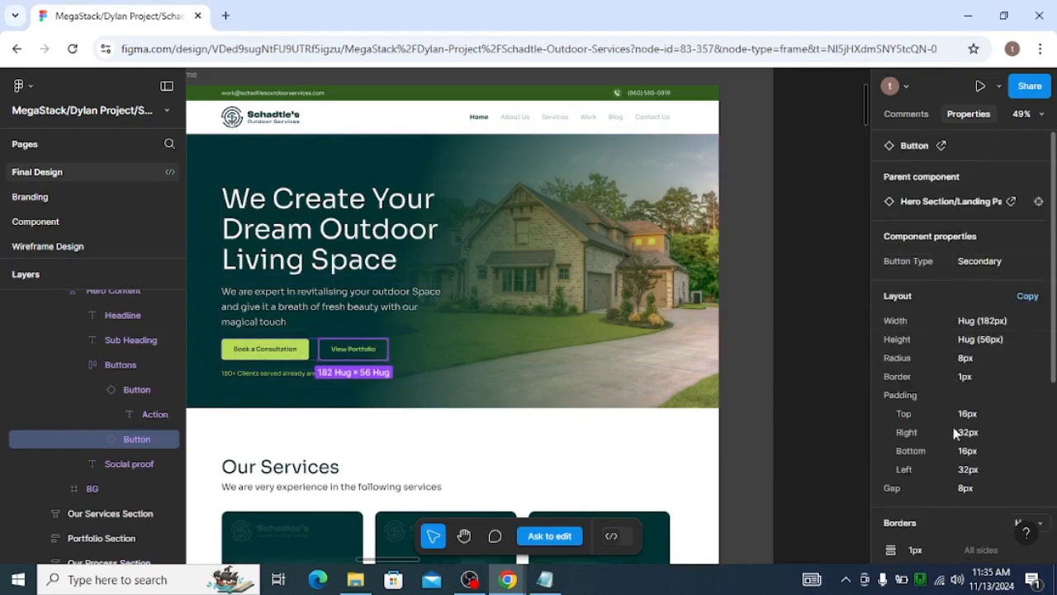
scroll(955, 433, down, 3)
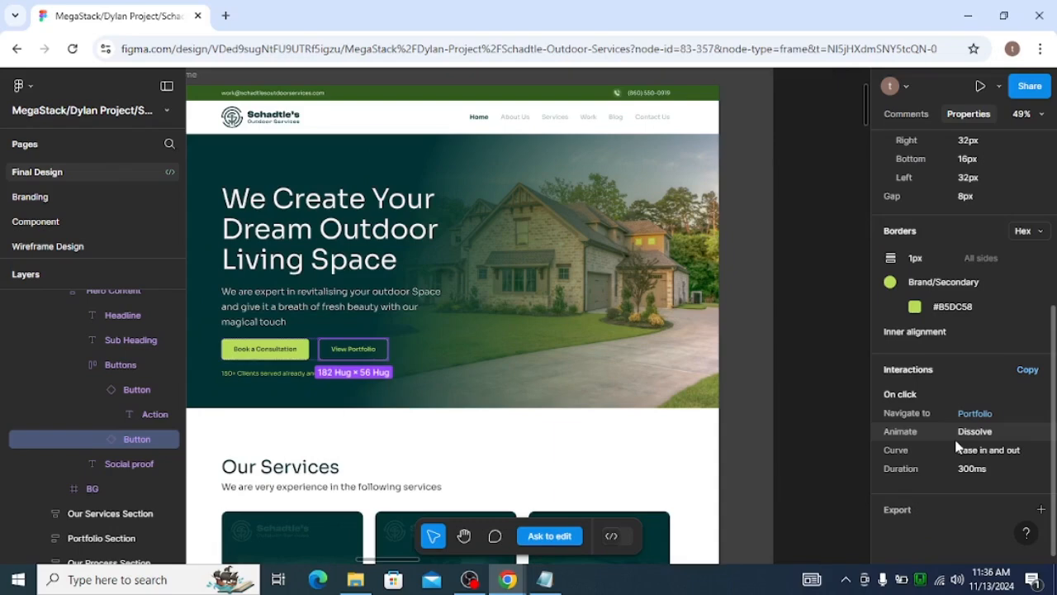
scroll(936, 339, up, 3)
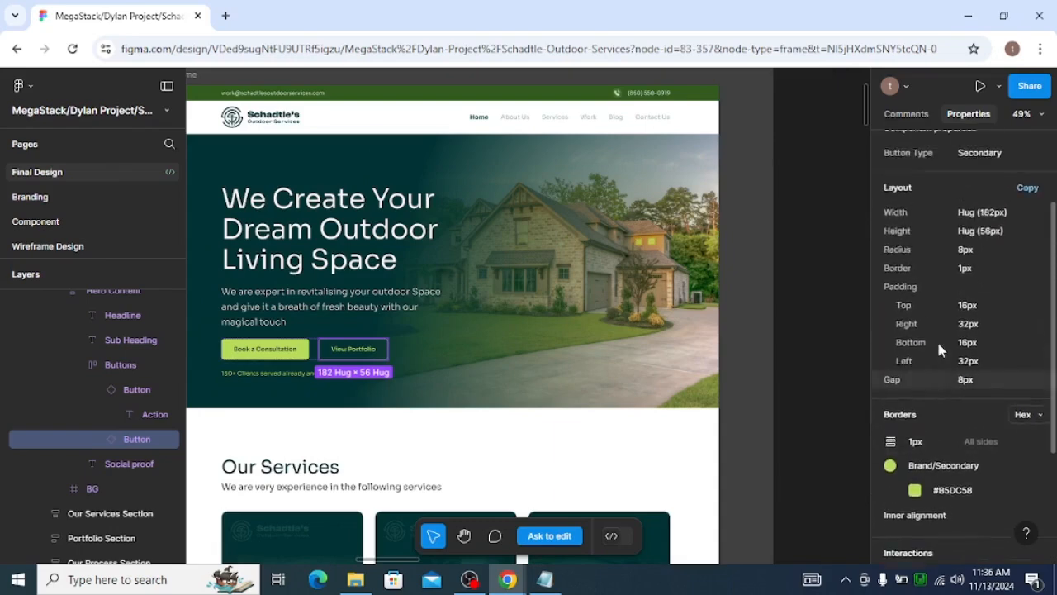
scroll(936, 339, up, 1)
double_click(357, 353)
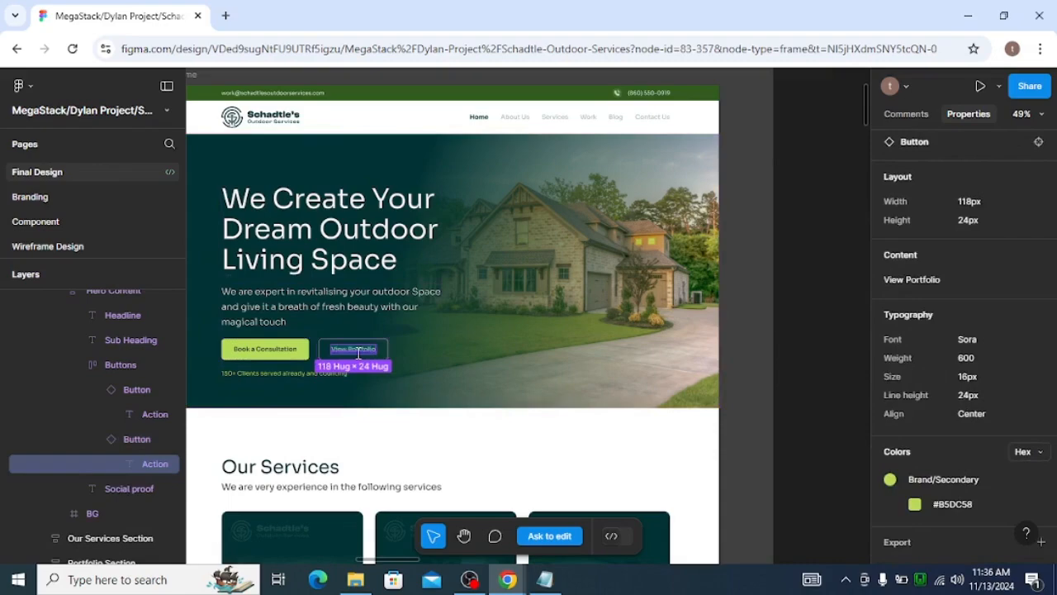
scroll(931, 381, down, 1)
scroll(937, 398, up, 2)
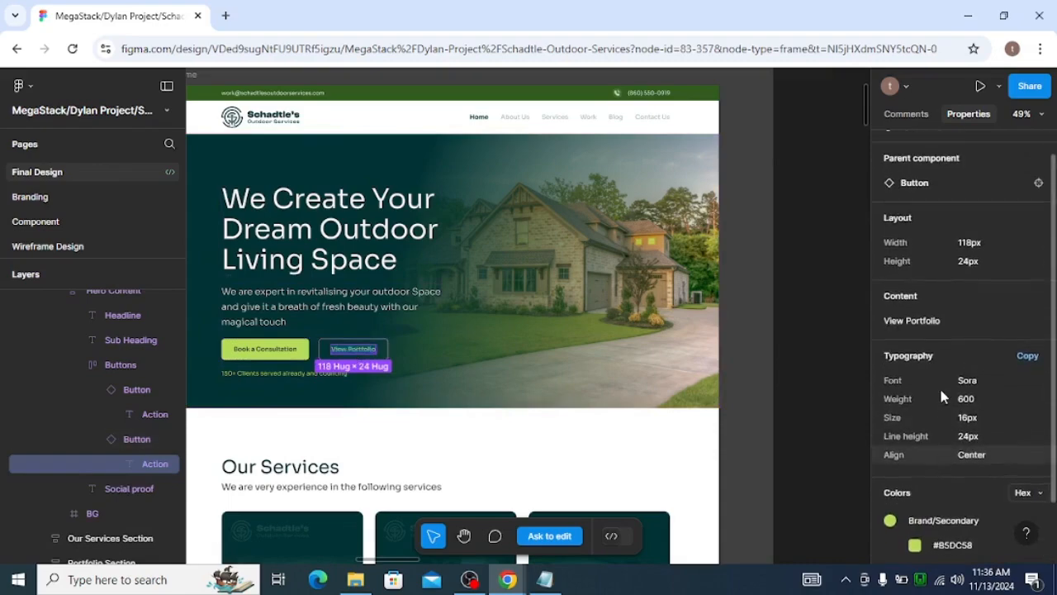
click(940, 341)
key(alt+Tab)
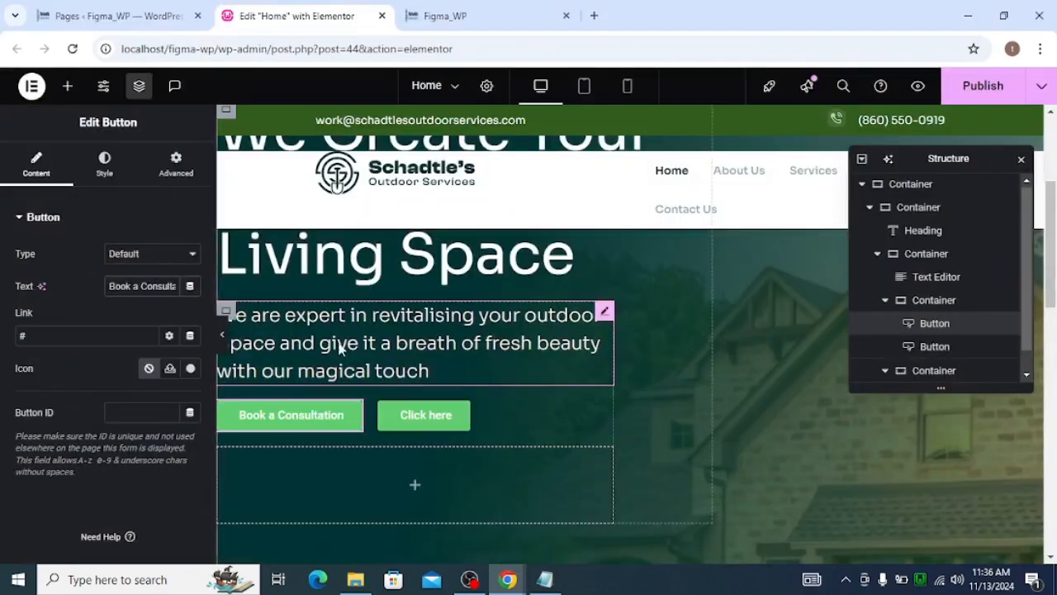
click(455, 419)
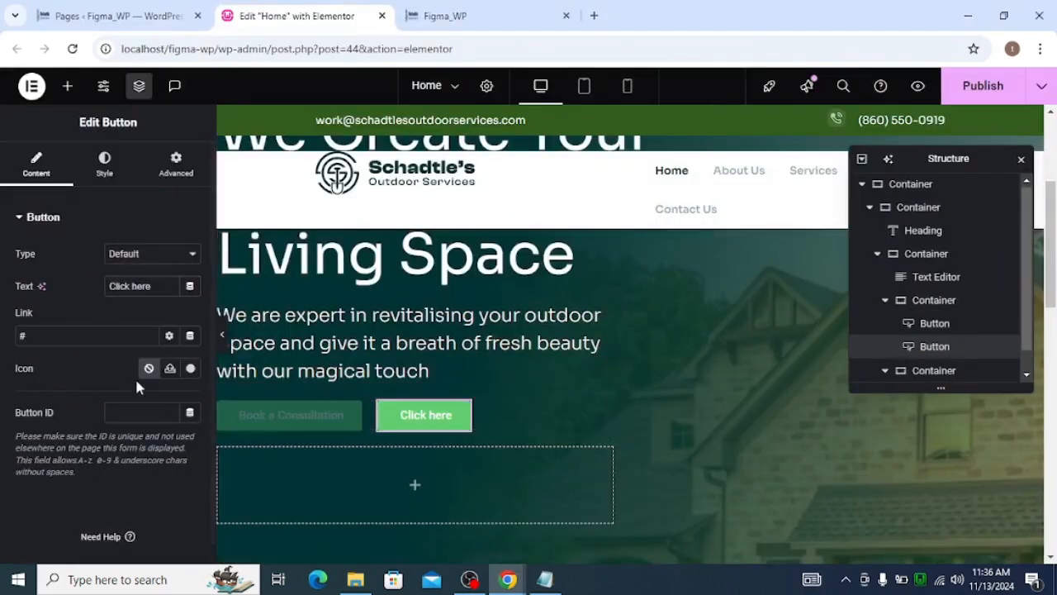
key(ctrl+v)
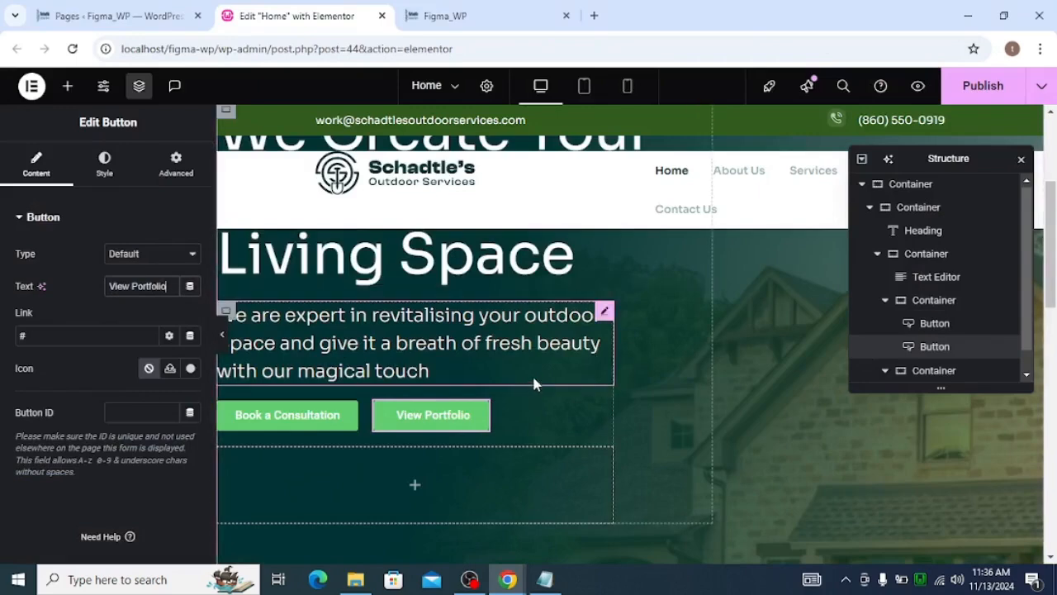
Delete the empty container below the buttons in the hero content
click(237, 469)
key(Delete)
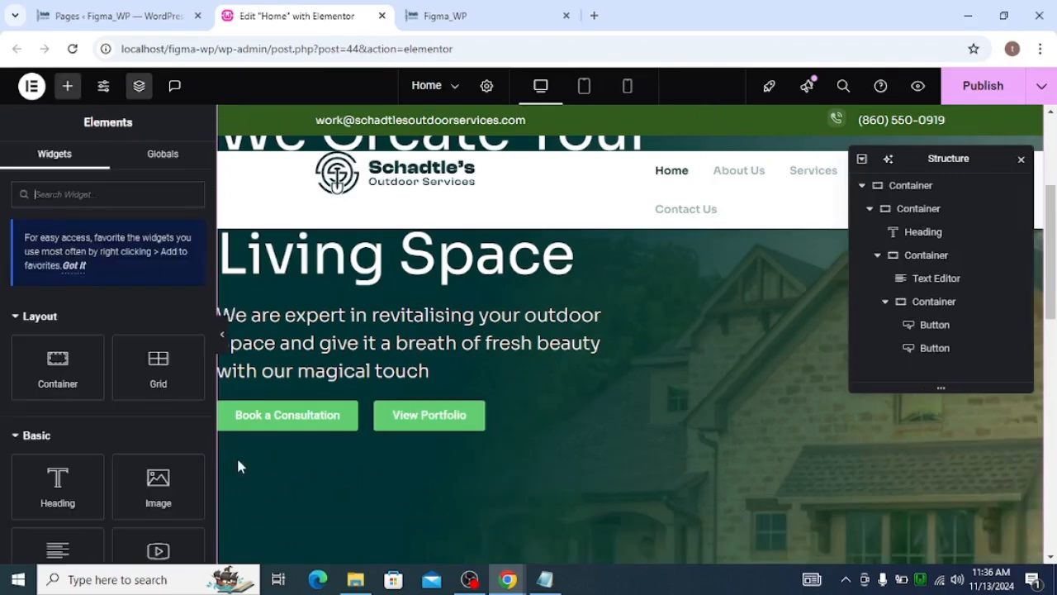
scroll(503, 384, up, 2)
scroll(506, 384, down, 3)
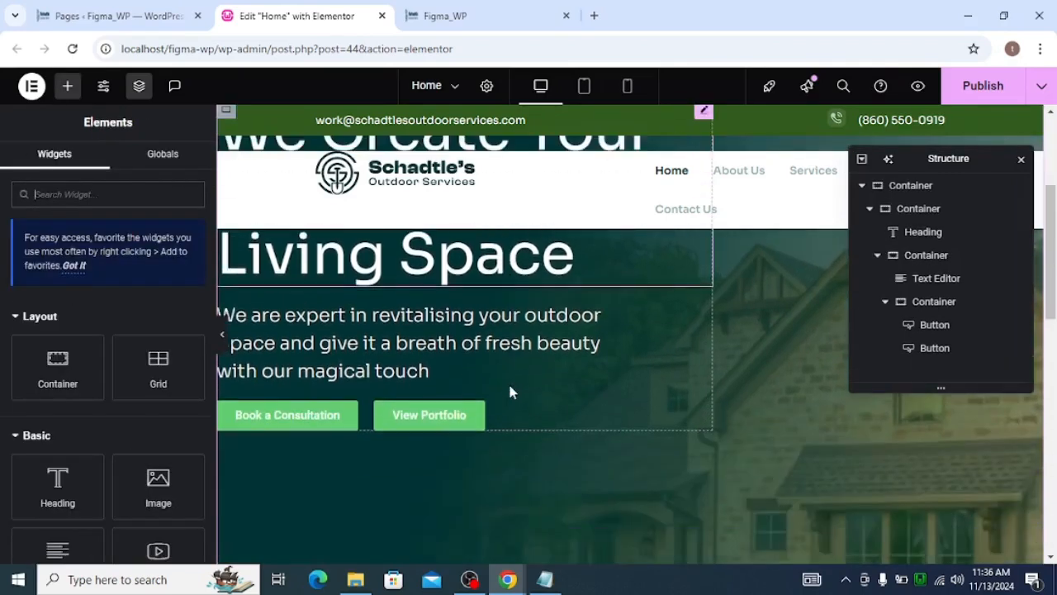
scroll(529, 388, up, 2)
scroll(532, 388, down, 2)
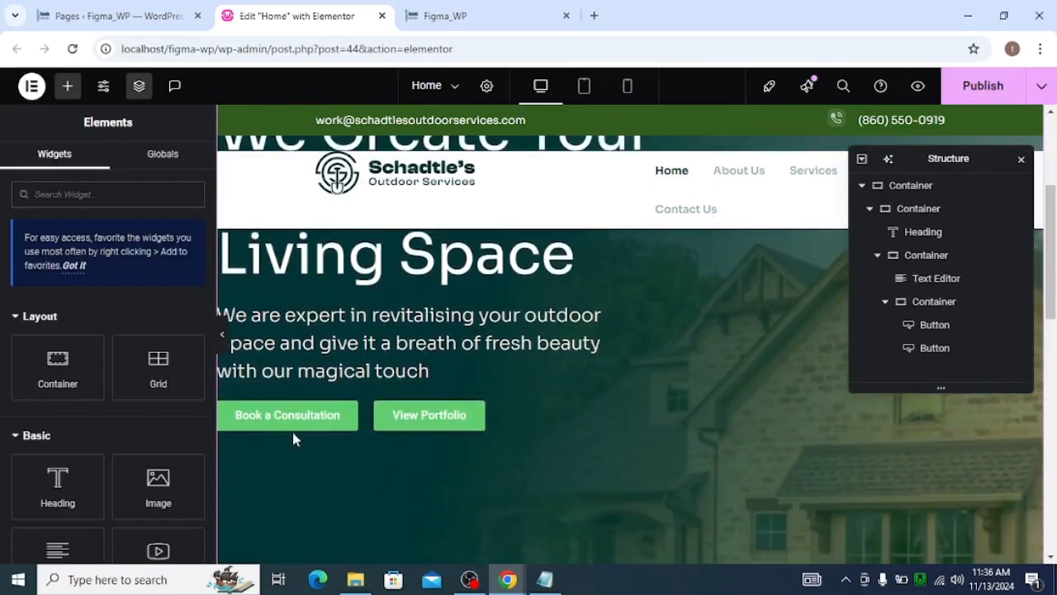
Inspect the primary 'Book a Consultation' button's properties in the Figma design
key(alt+Tab)
click(278, 343)
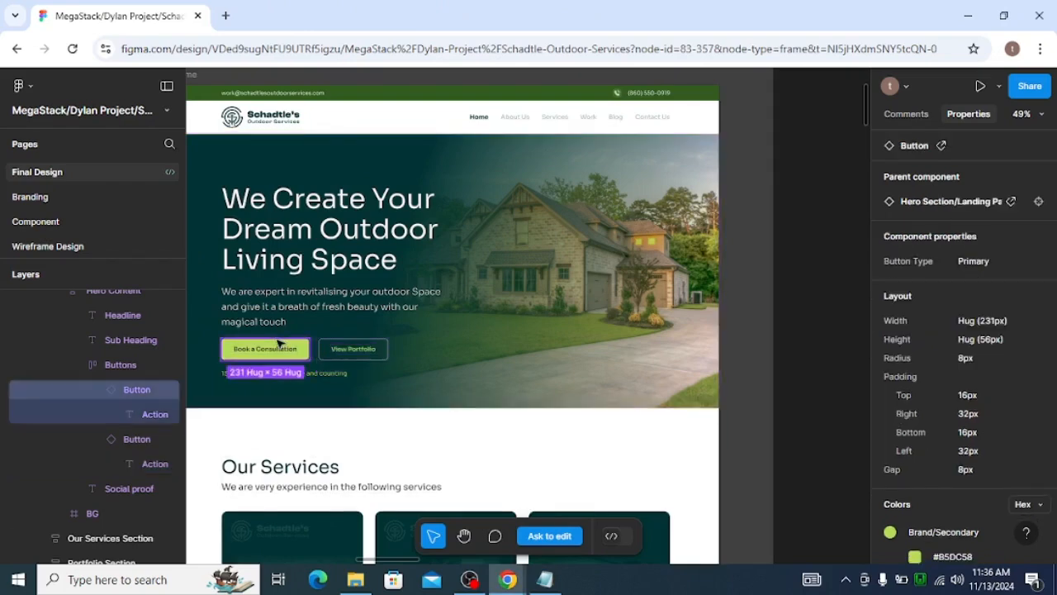
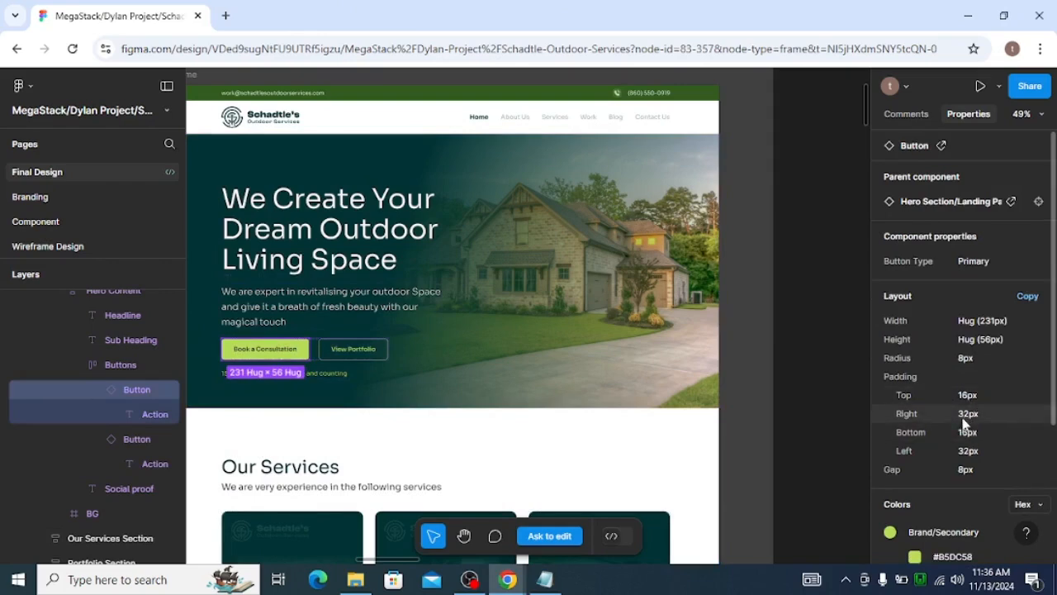
Set the 'Book a Consultation' button's padding to 16 px top and bottom and 32 px left and right
key(alt+Tab)
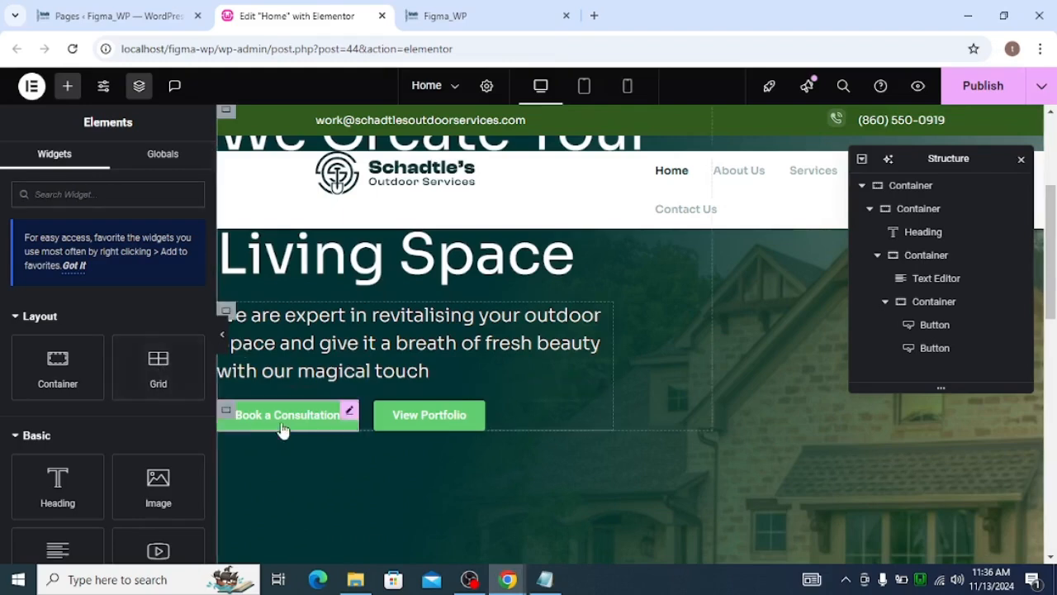
click(349, 412)
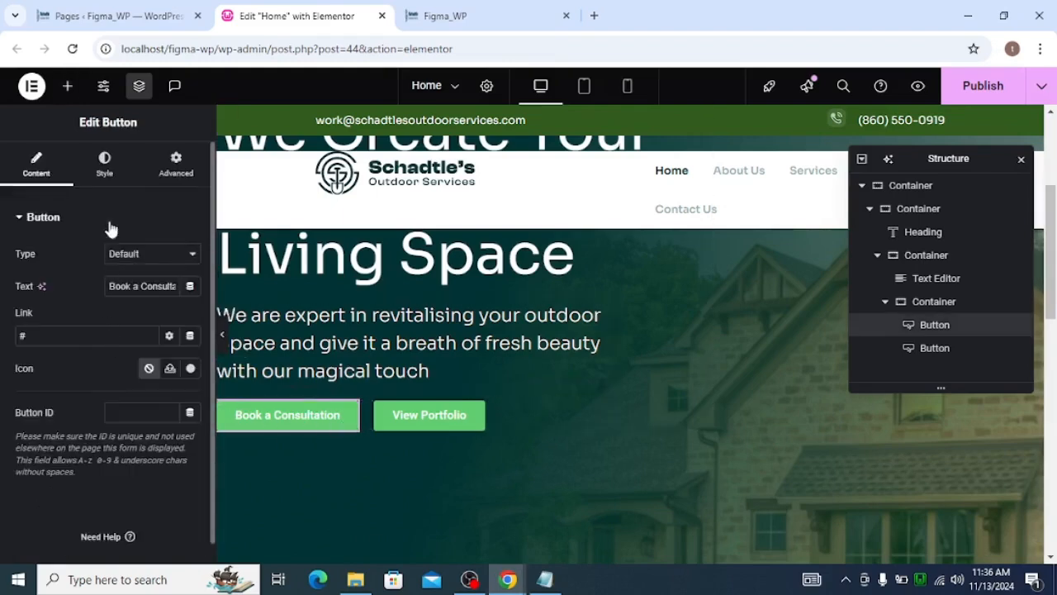
click(102, 163)
scroll(115, 261, down, 3)
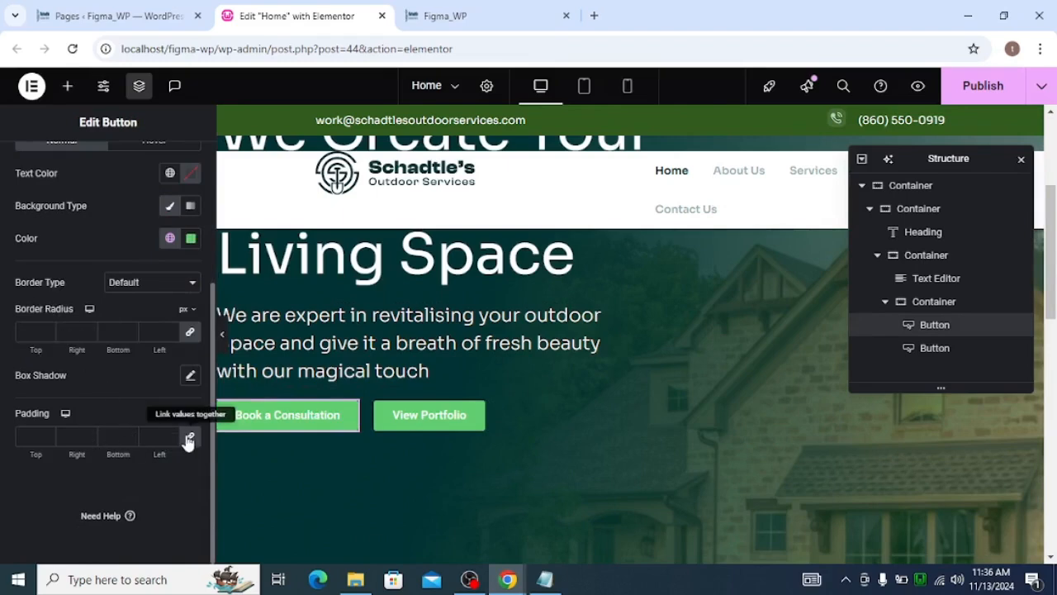
click(47, 439)
text(1)
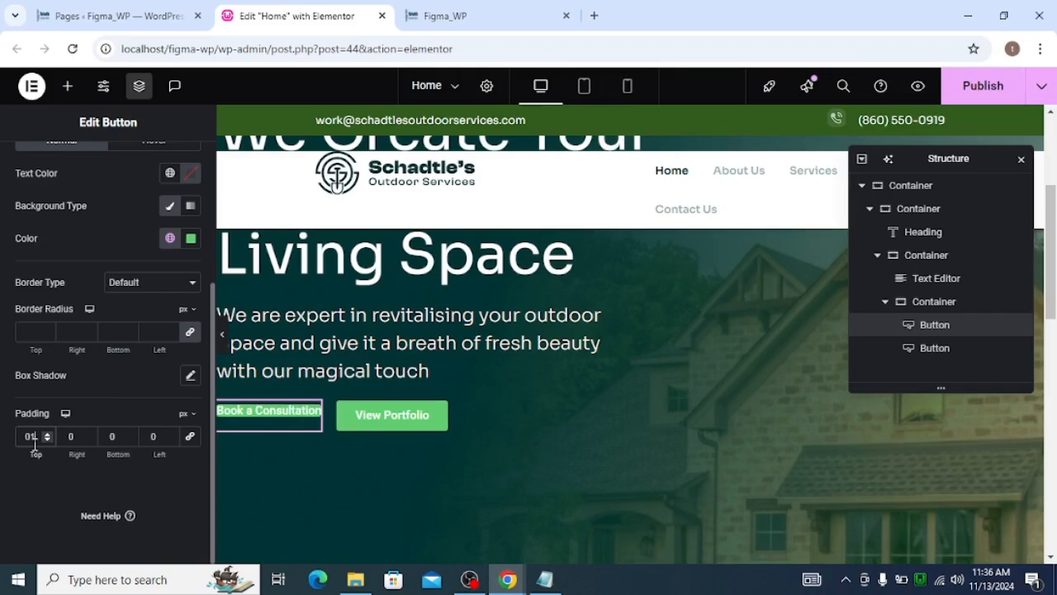
text(6)
text(32)
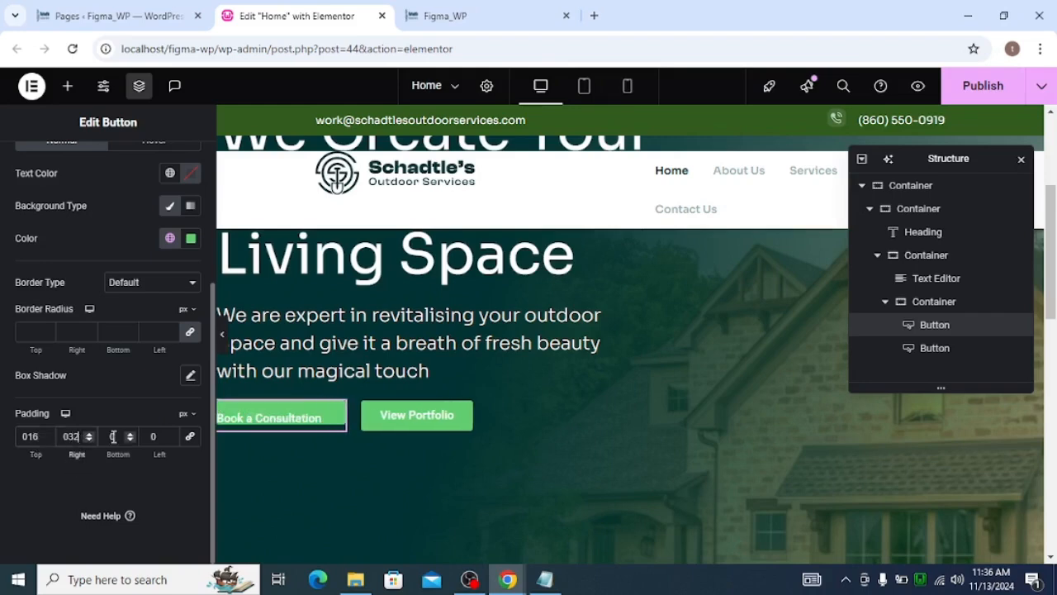
text(16)
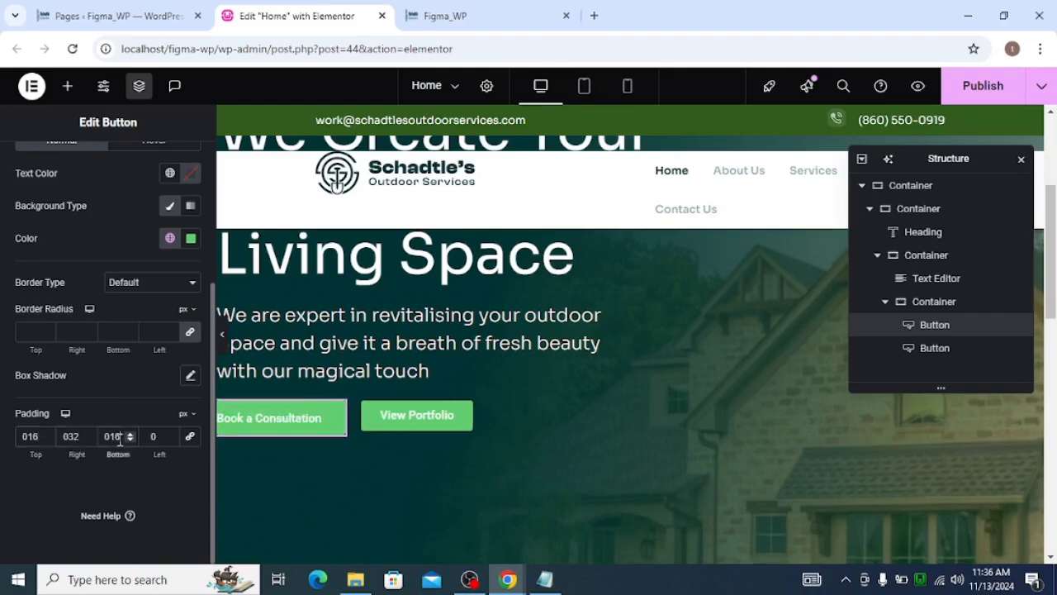
text(32)
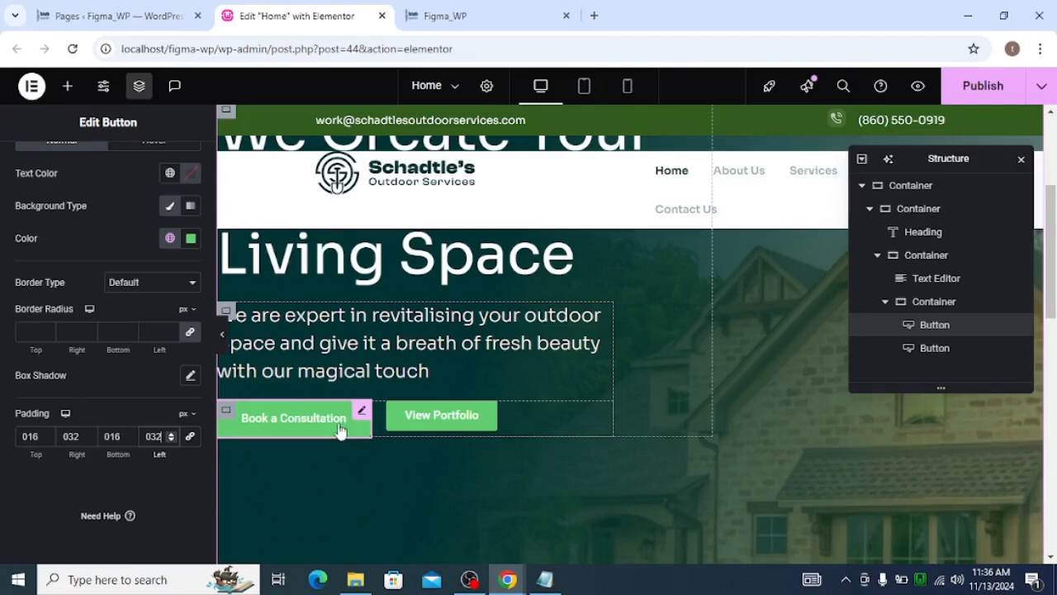
Set the button's background color to the global brand_sec color, matching the design's Brand/Secondary
key(alt+Tab)
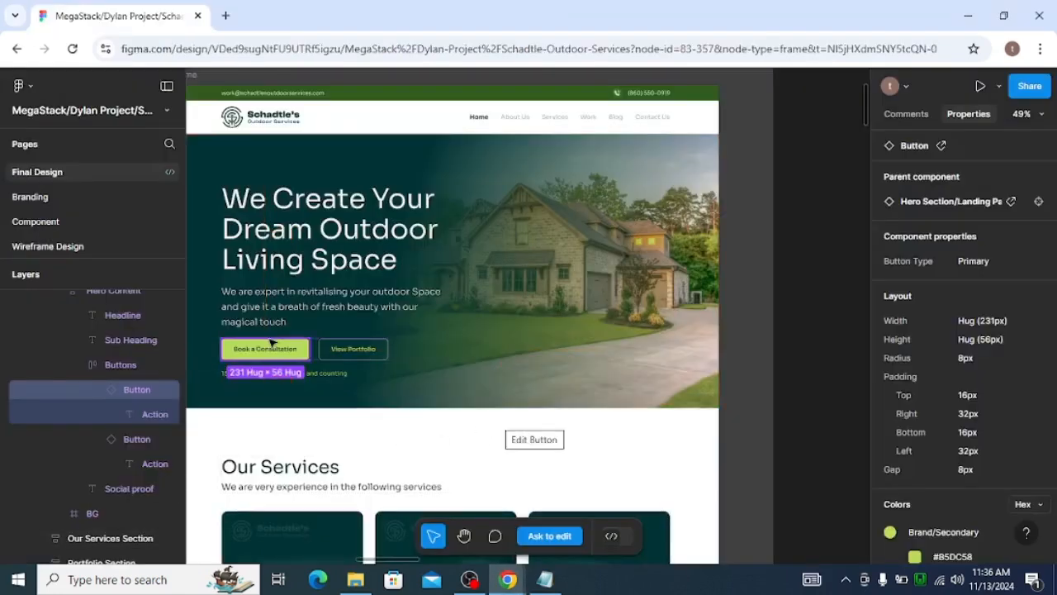
scroll(941, 521, down, 4)
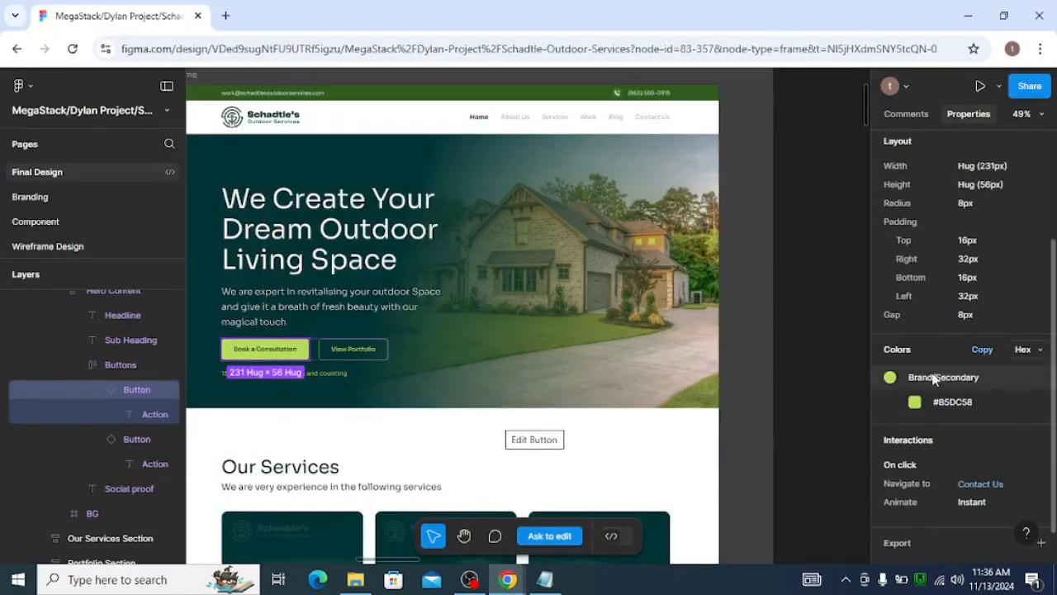
key(alt+Tab)
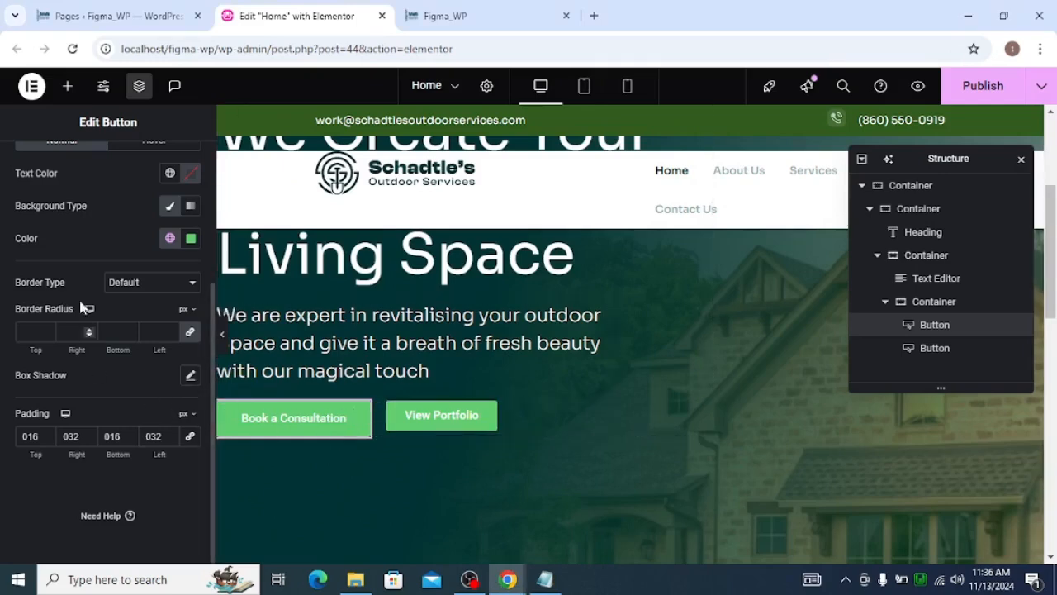
click(168, 238)
scroll(104, 451, down, 2)
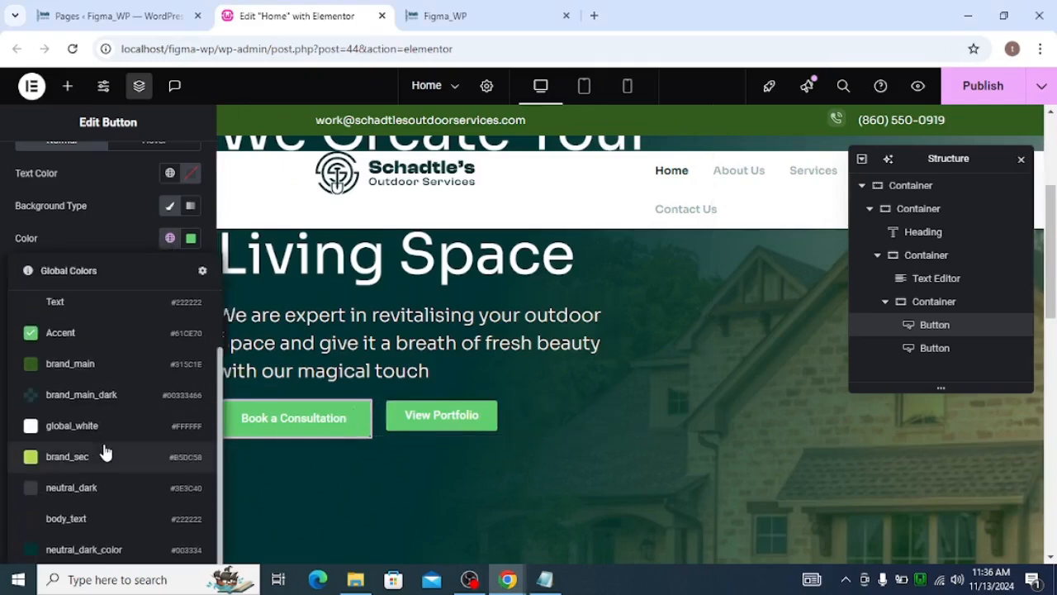
click(107, 456)
Set the button's text color to the global neutral_dark color, matching the design label's Neutral/Dark
key(alt+Tab)
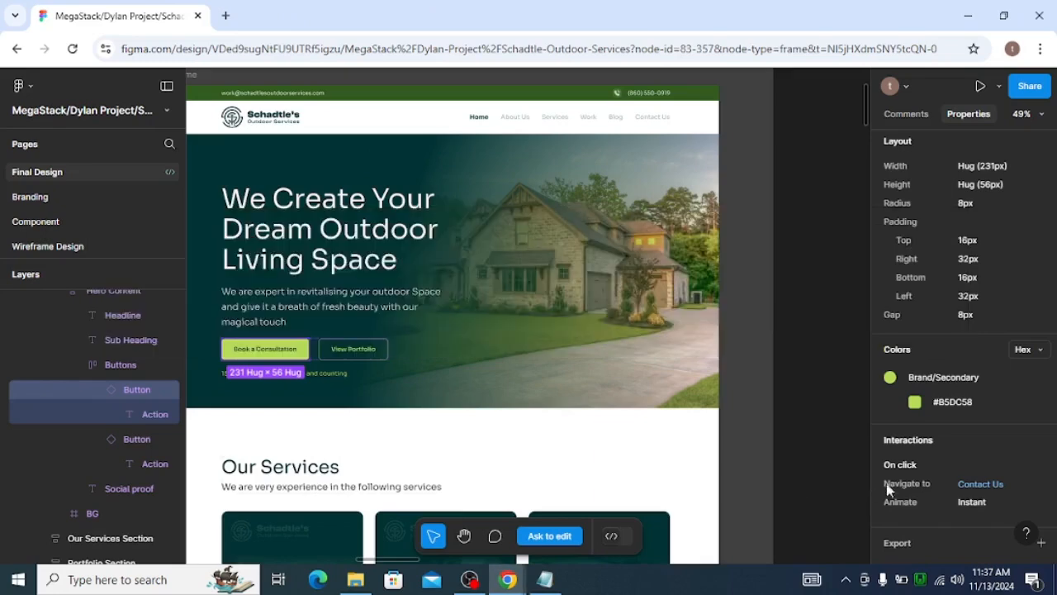
click(275, 351)
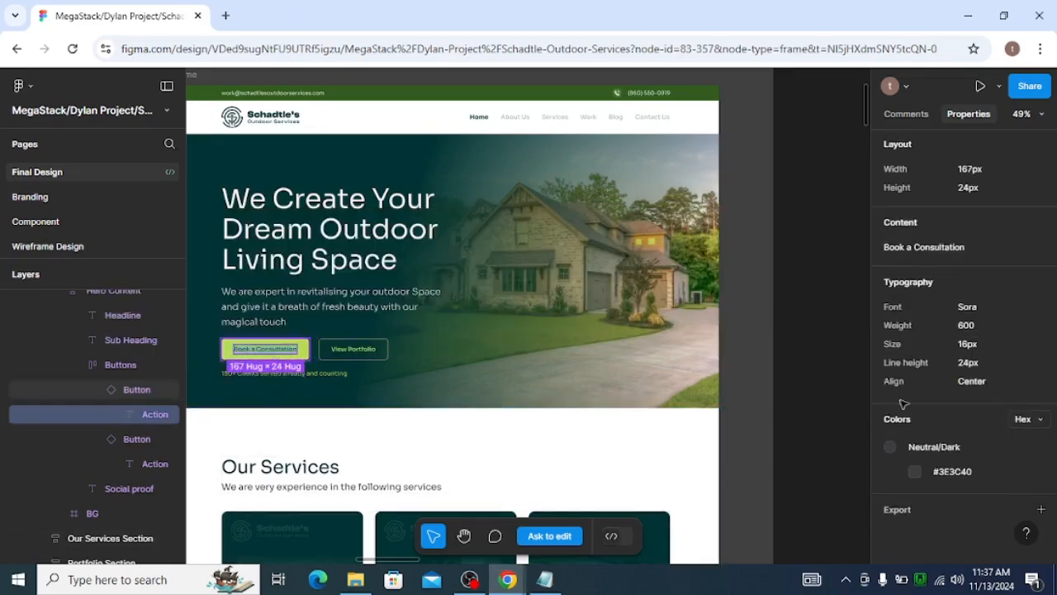
click(950, 483)
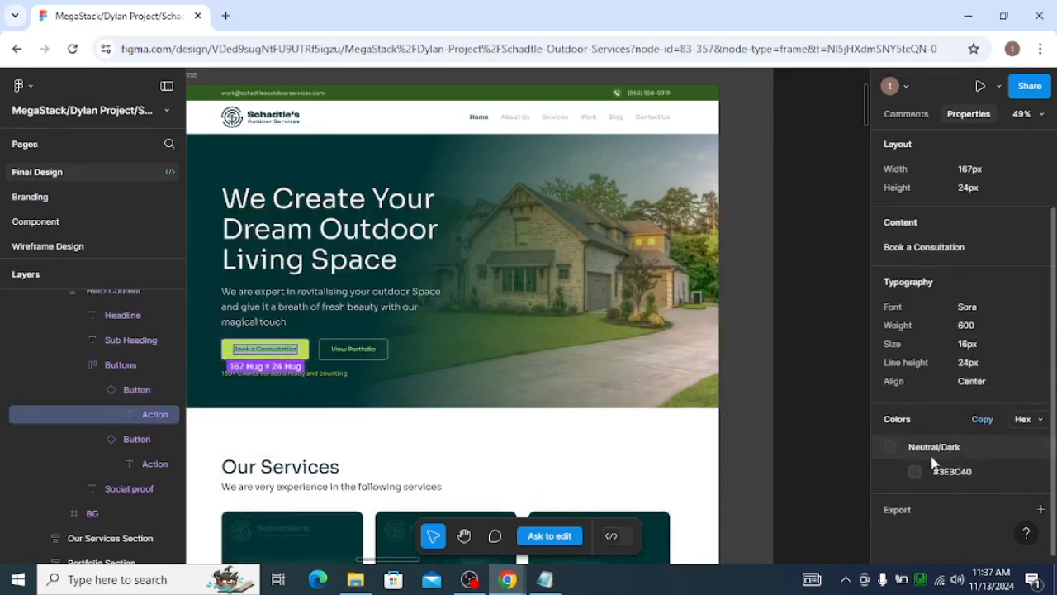
key(alt+Tab)
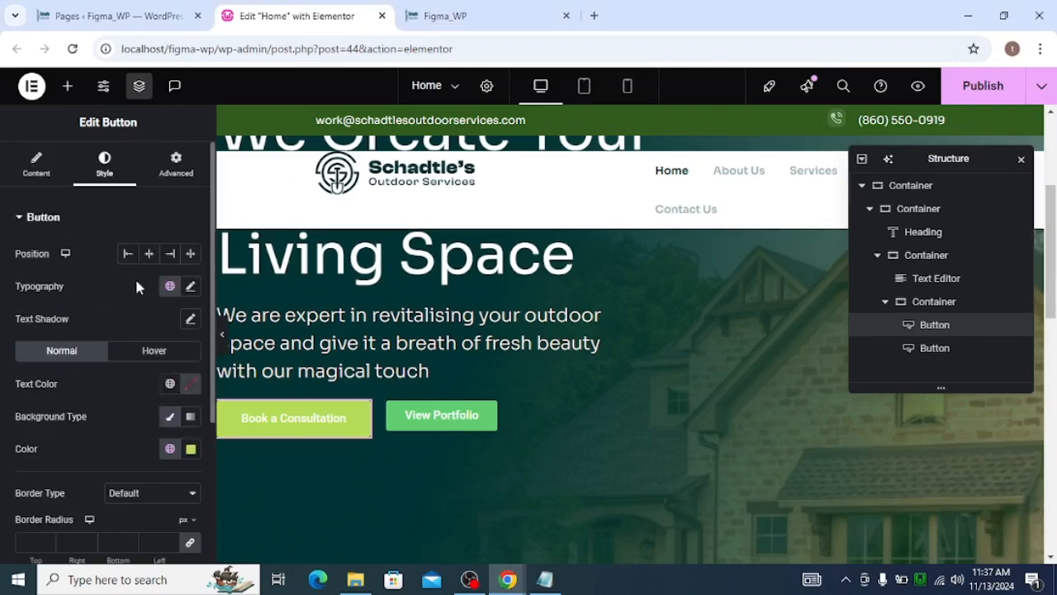
click(169, 384)
scroll(135, 303, down, 1)
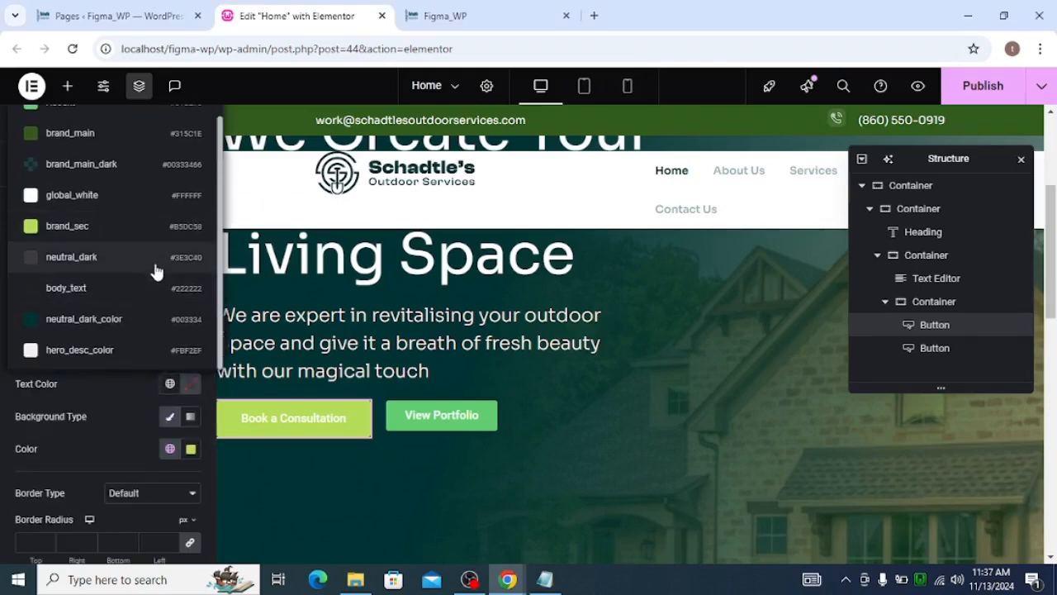
click(156, 265)
Set the button's typography to the Sora font family with 600 (Semi Bold) weight
key(alt+Tab)
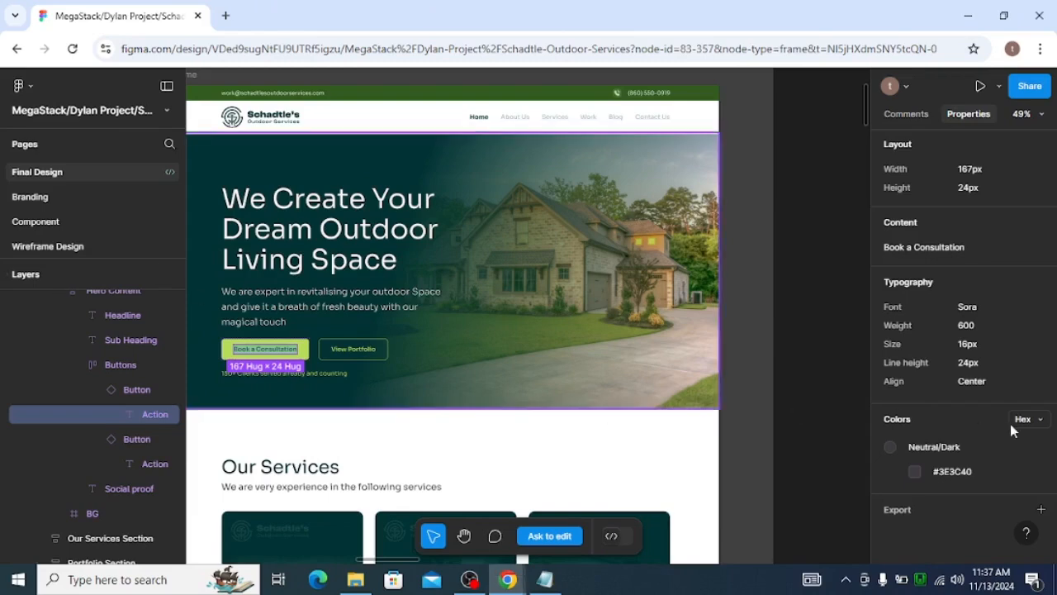
key(alt+Tab)
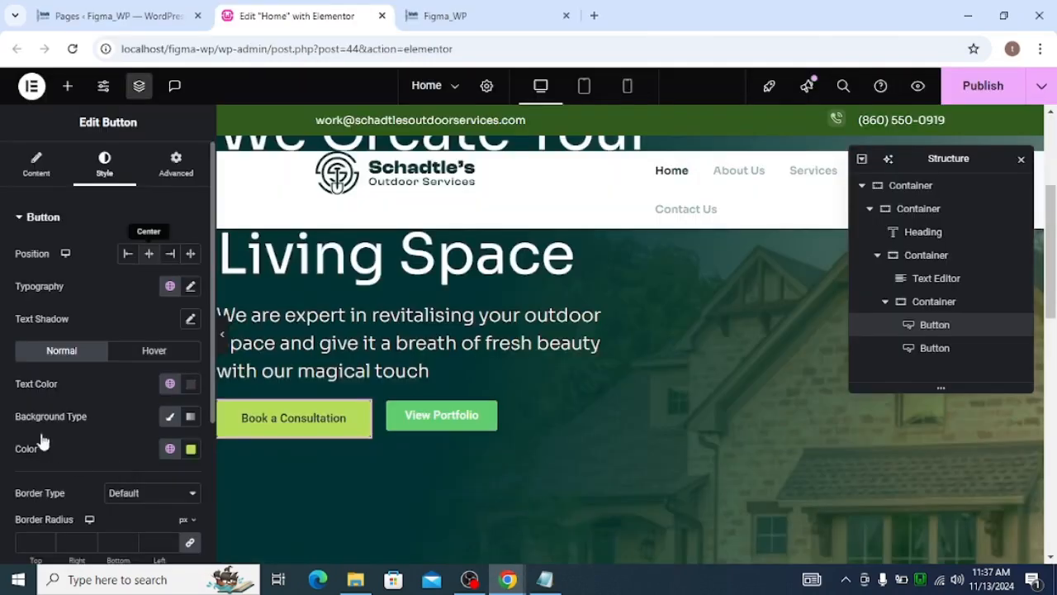
click(190, 286)
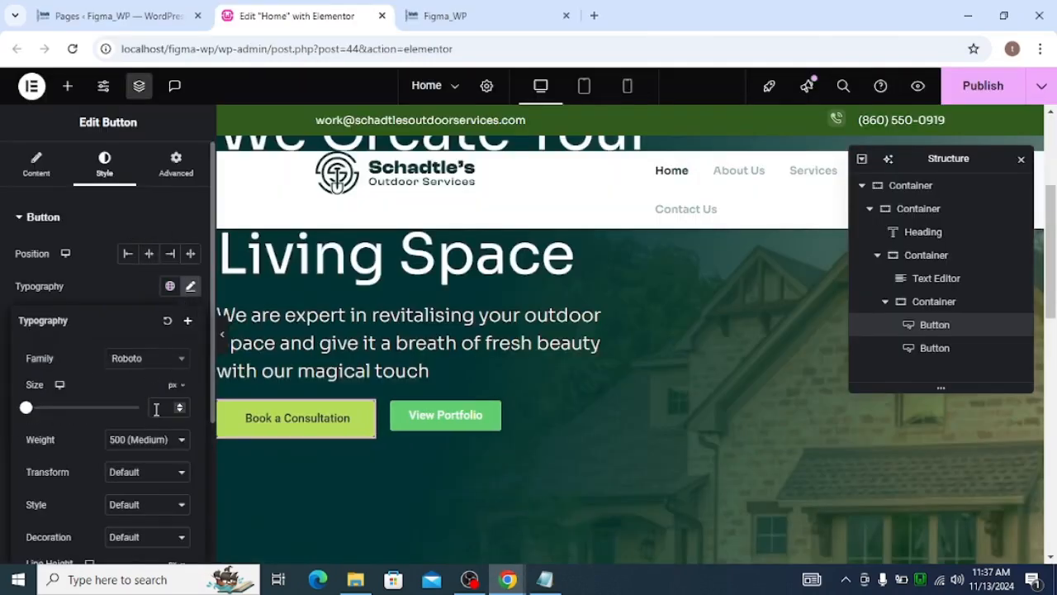
click(153, 444)
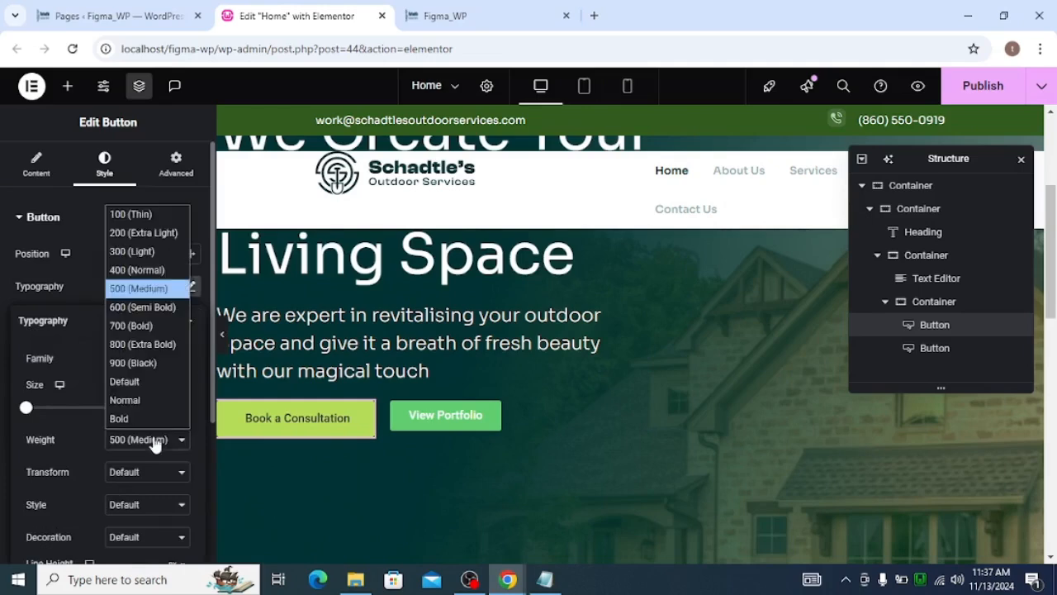
key(Escape)
key(Down)
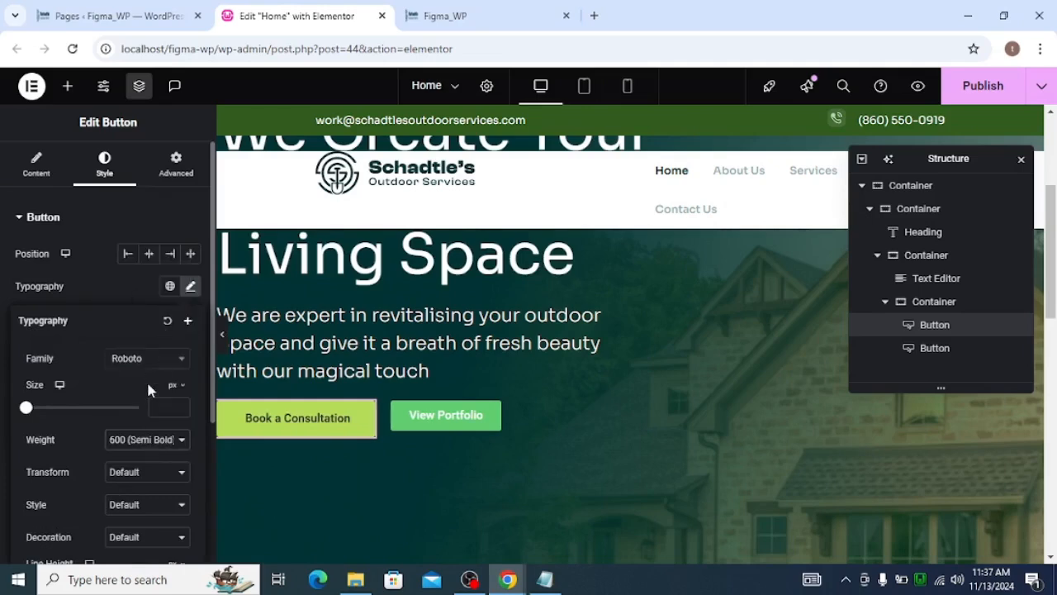
click(149, 360)
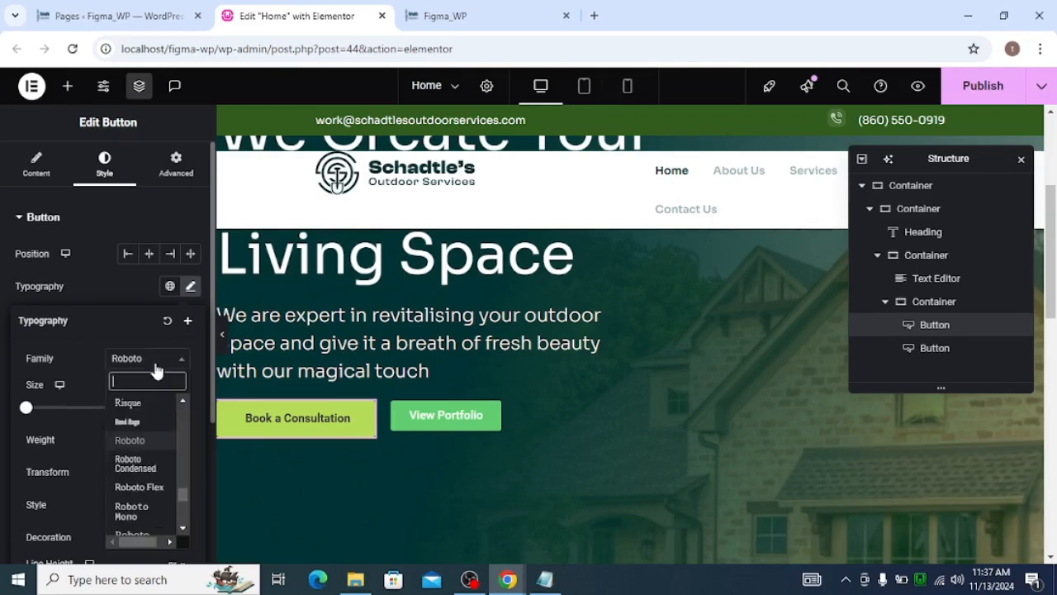
text(sora)
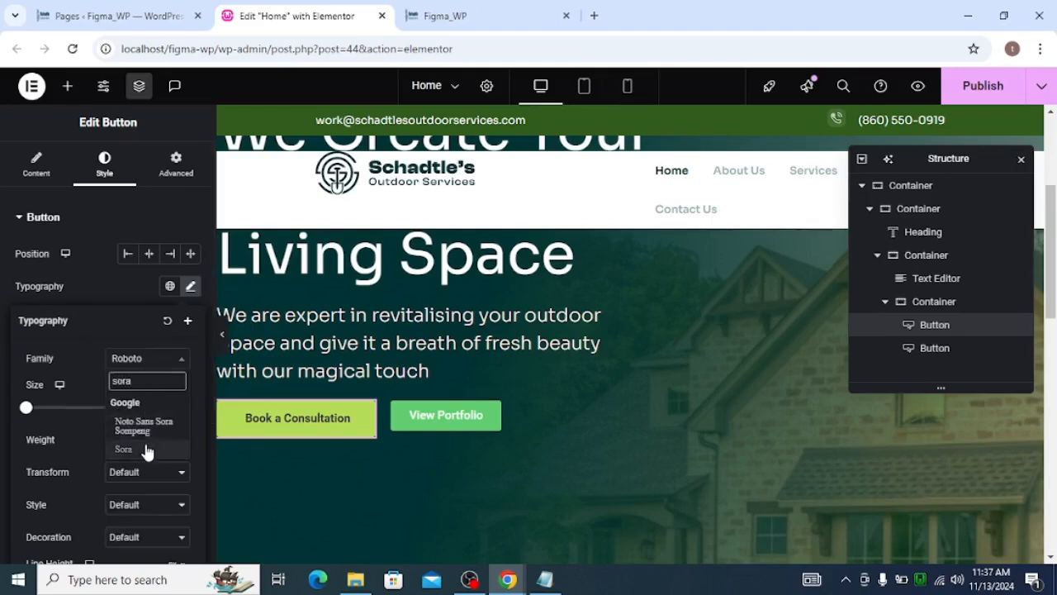
click(147, 450)
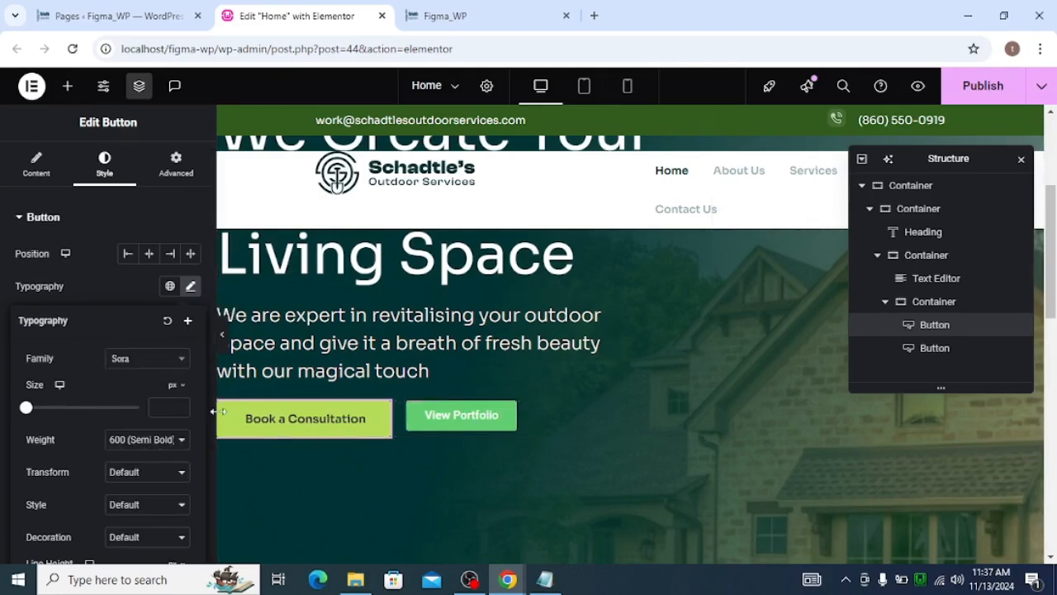
Set the button's border radius to 8 px on all four corners, matching the design's radius
scroll(163, 403, down, 3)
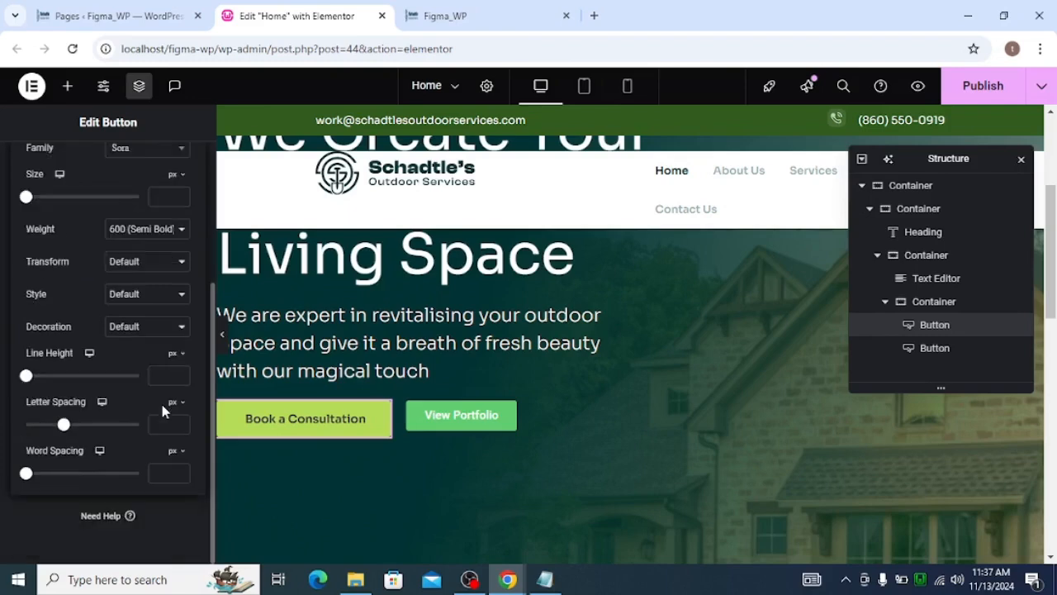
scroll(123, 322, up, 3)
click(190, 287)
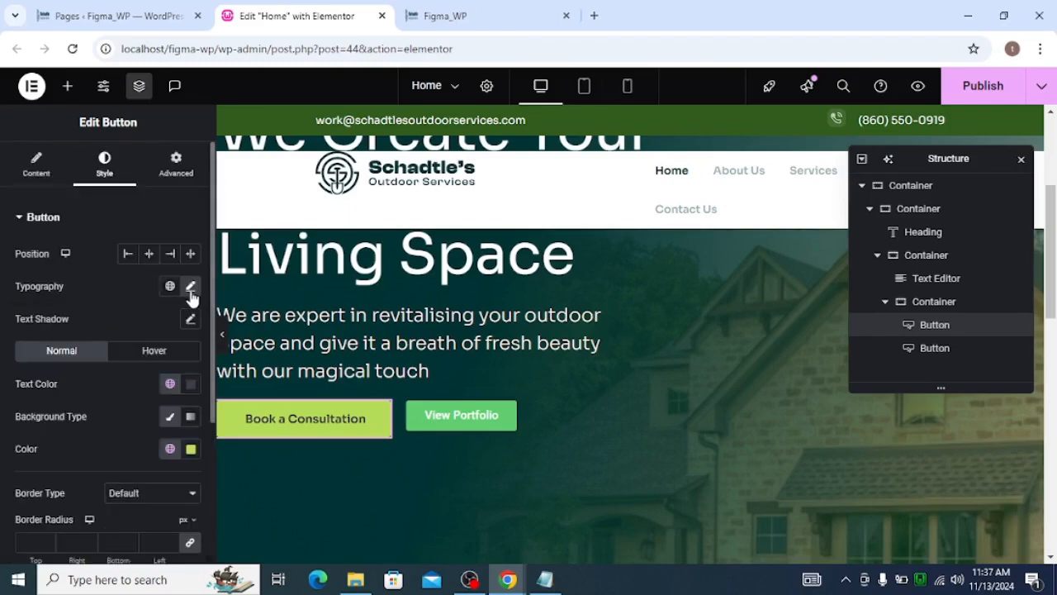
scroll(110, 360, down, 2)
key(alt+Tab)
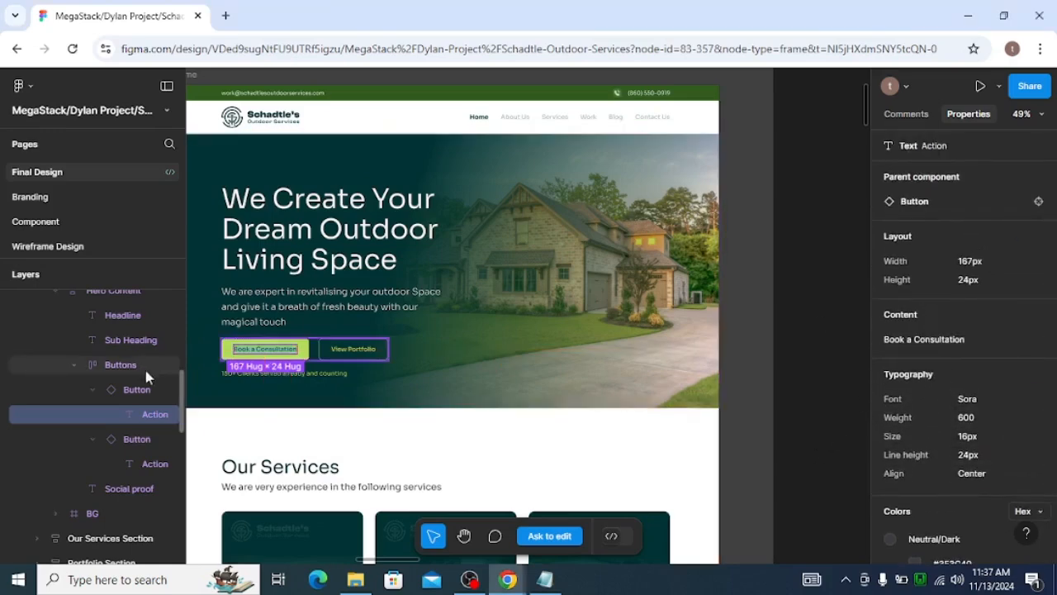
key(Escape)
key(Escape)
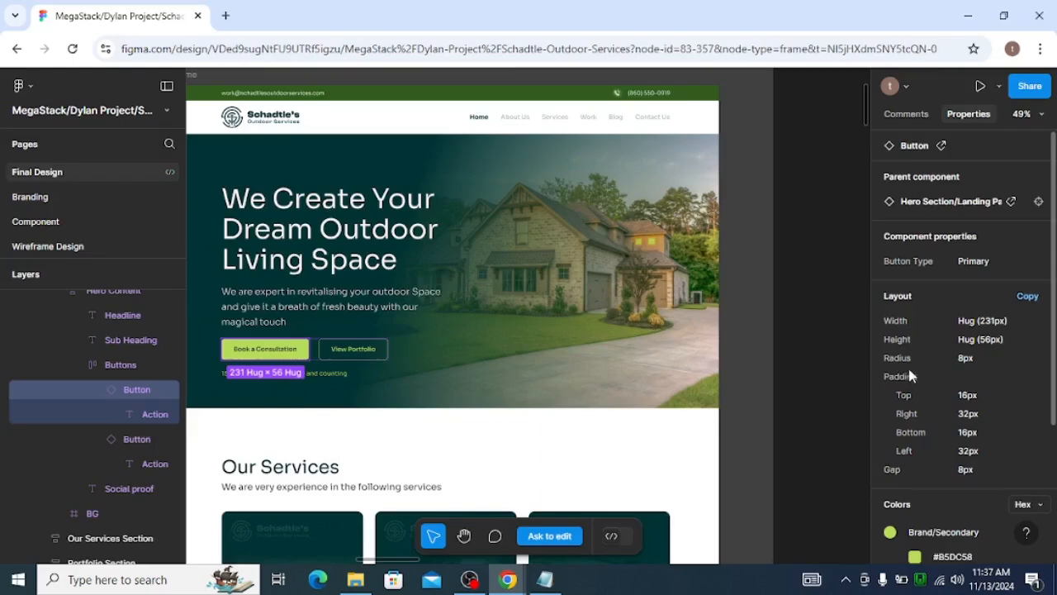
key(alt+Tab)
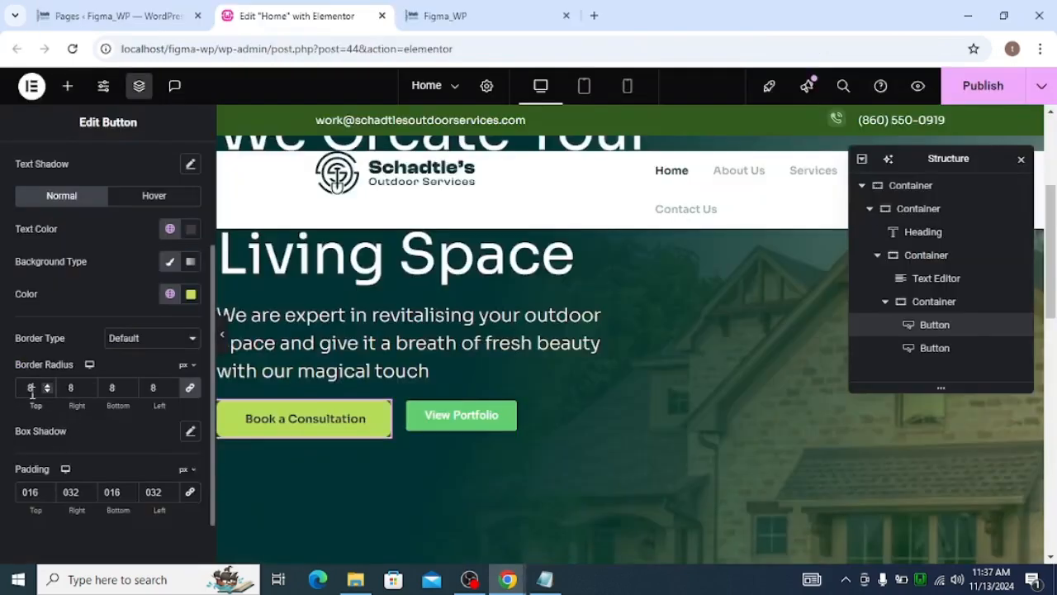
Preview the hero buttons with the editor panel hidden and compare them against the Figma design
click(222, 335)
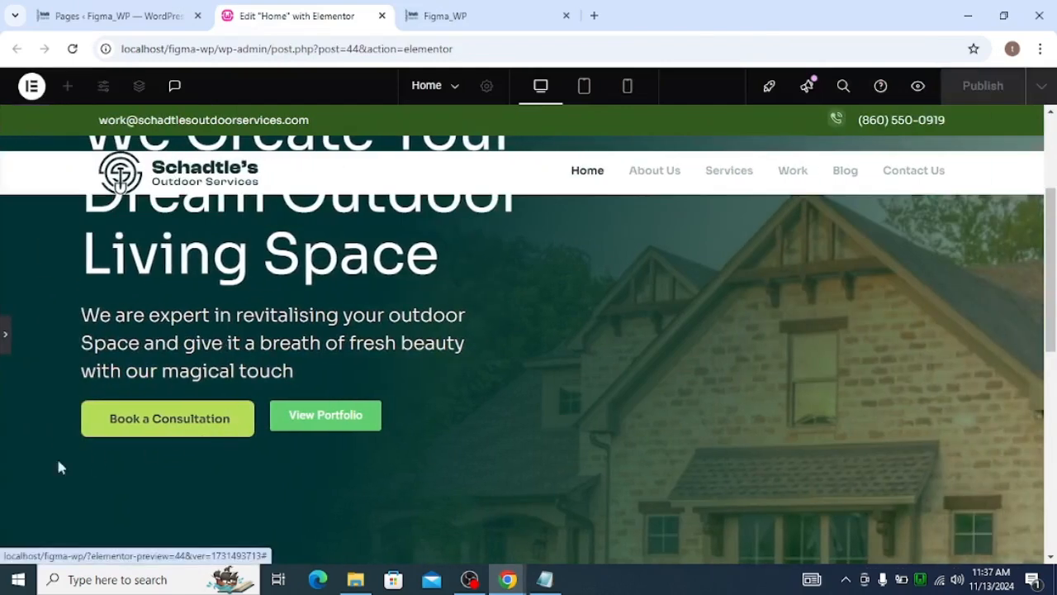
key(alt+Tab)
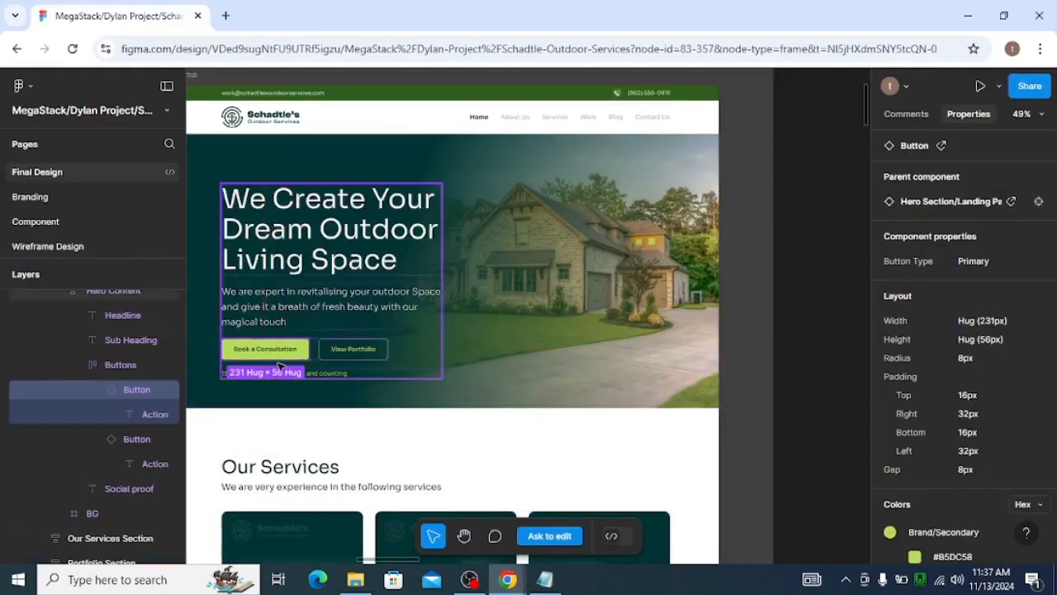
key(alt+Tab)
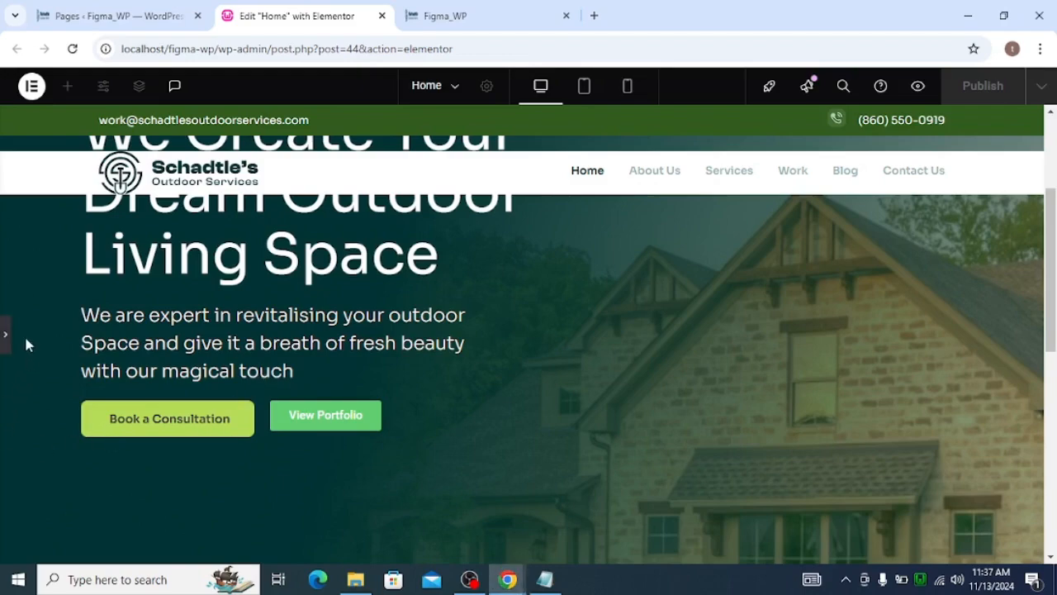
scroll(146, 388, up, 3)
scroll(220, 384, down, 5)
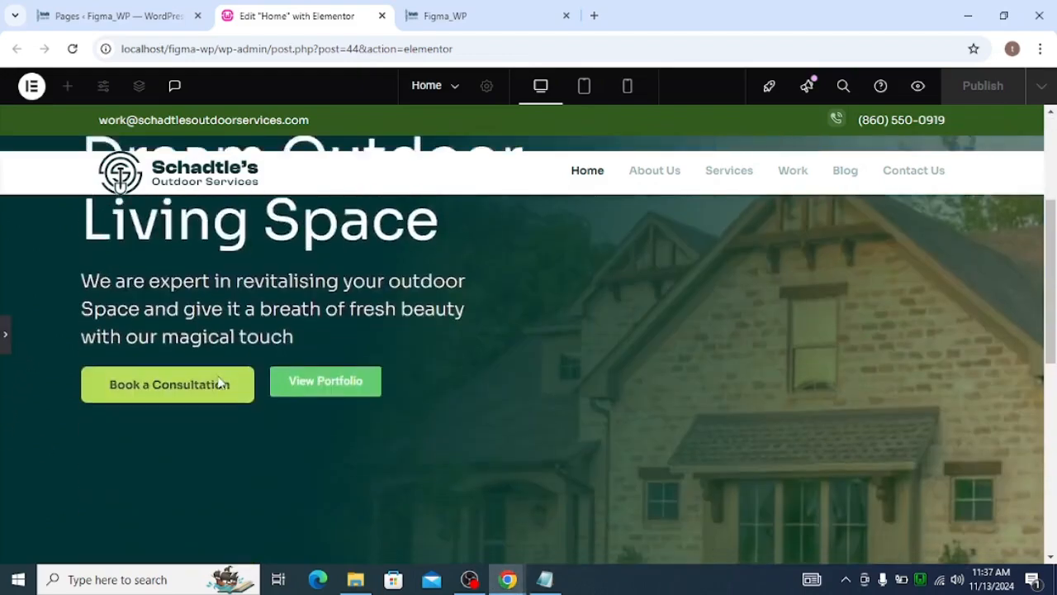
scroll(221, 384, up, 4)
scroll(220, 384, down, 1)
scroll(221, 390, down, 1)
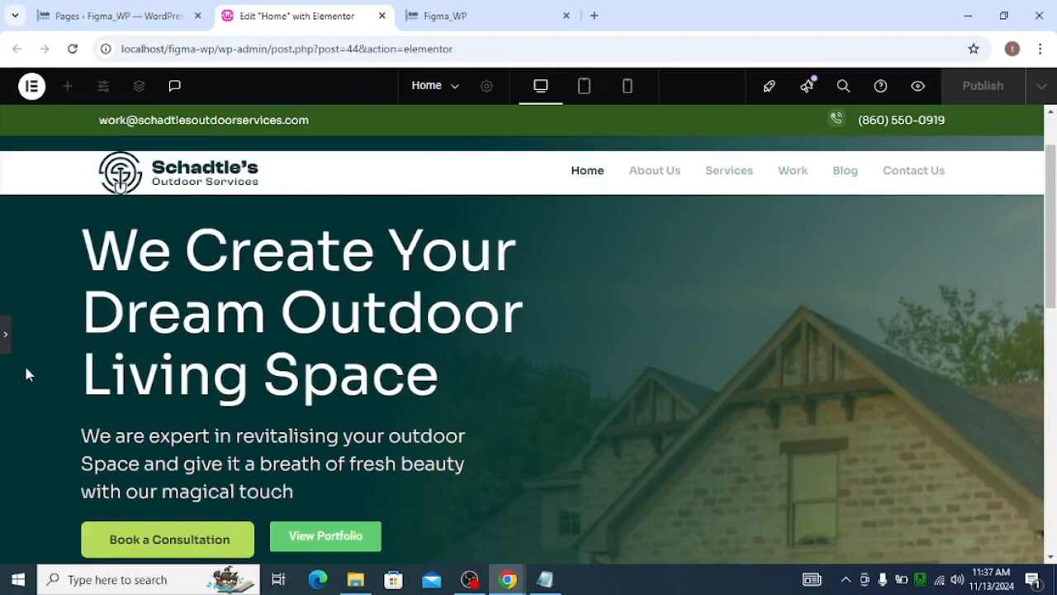
click(6, 341)
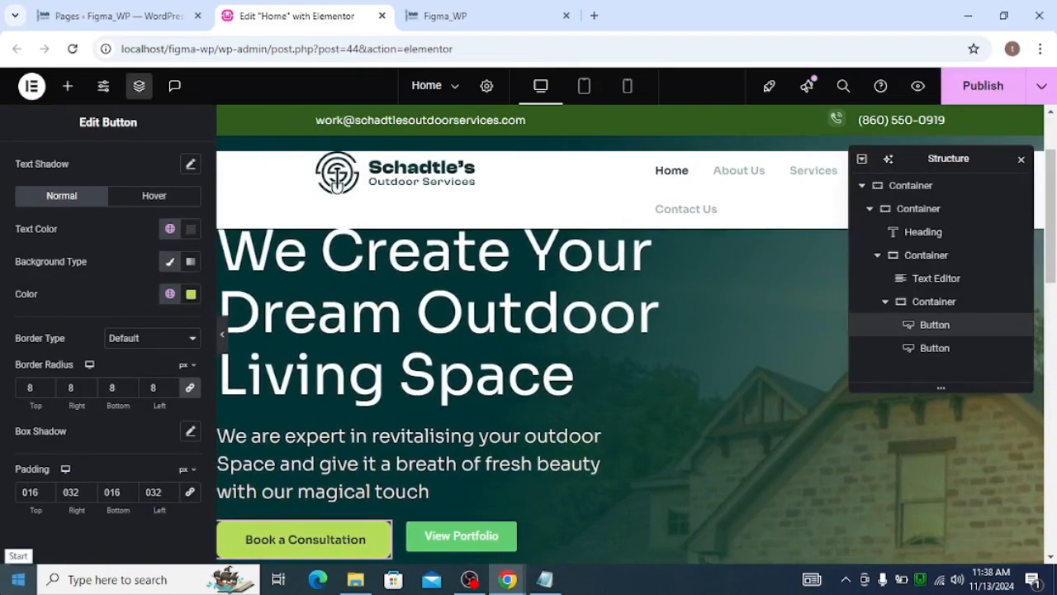
Select the View Portfolio button and make its background color fully transparent
scroll(578, 401, down, 2)
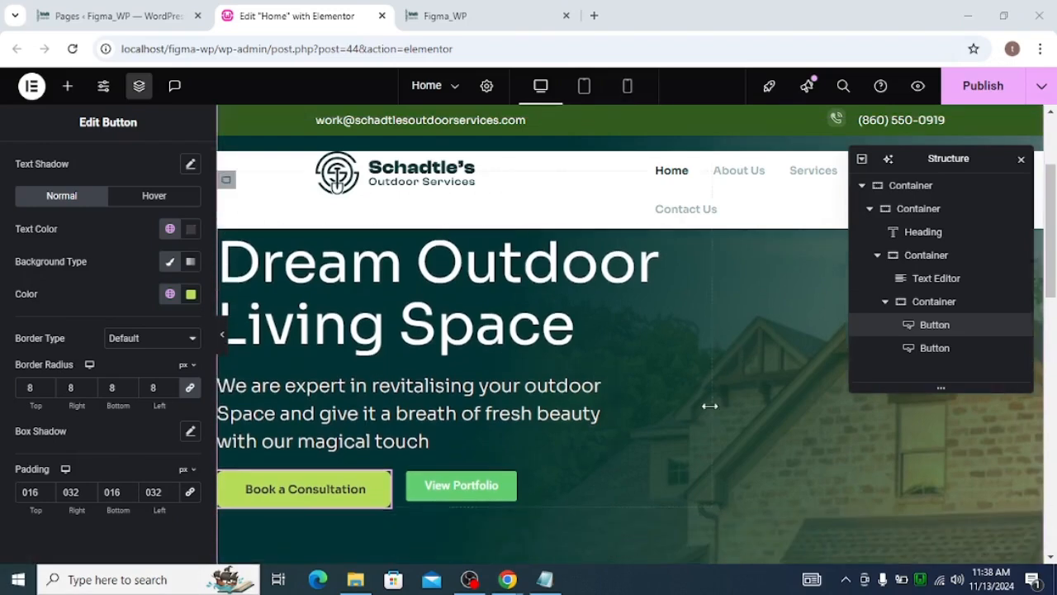
click(509, 461)
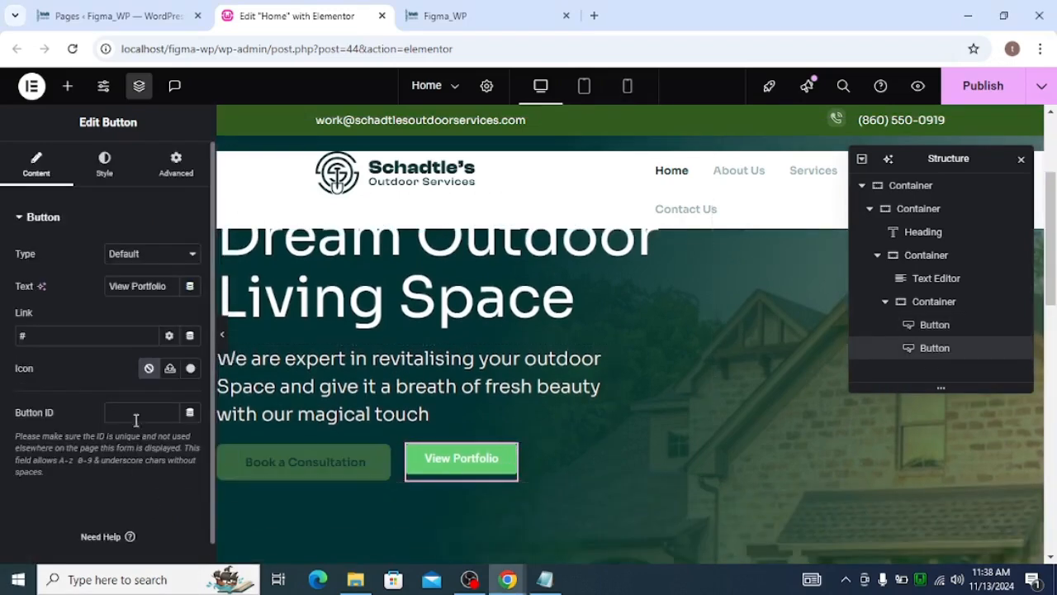
click(108, 170)
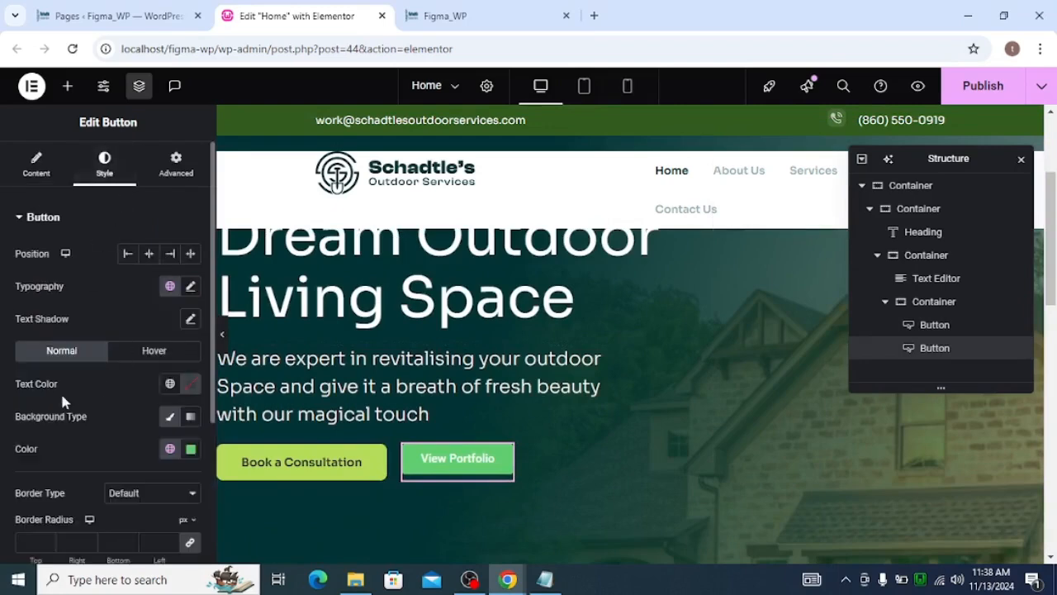
click(177, 410)
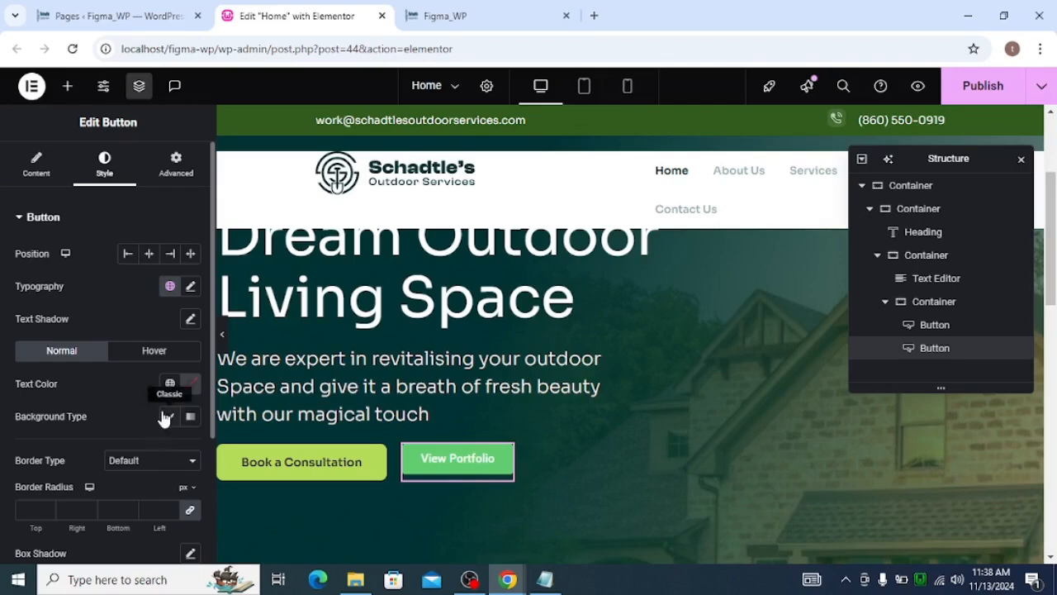
click(166, 418)
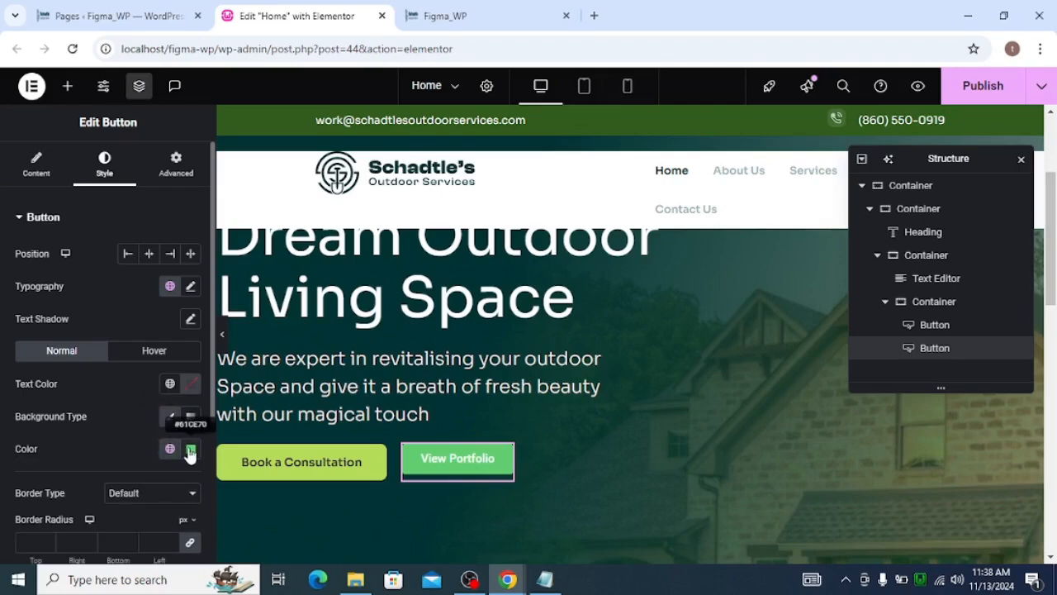
click(190, 450)
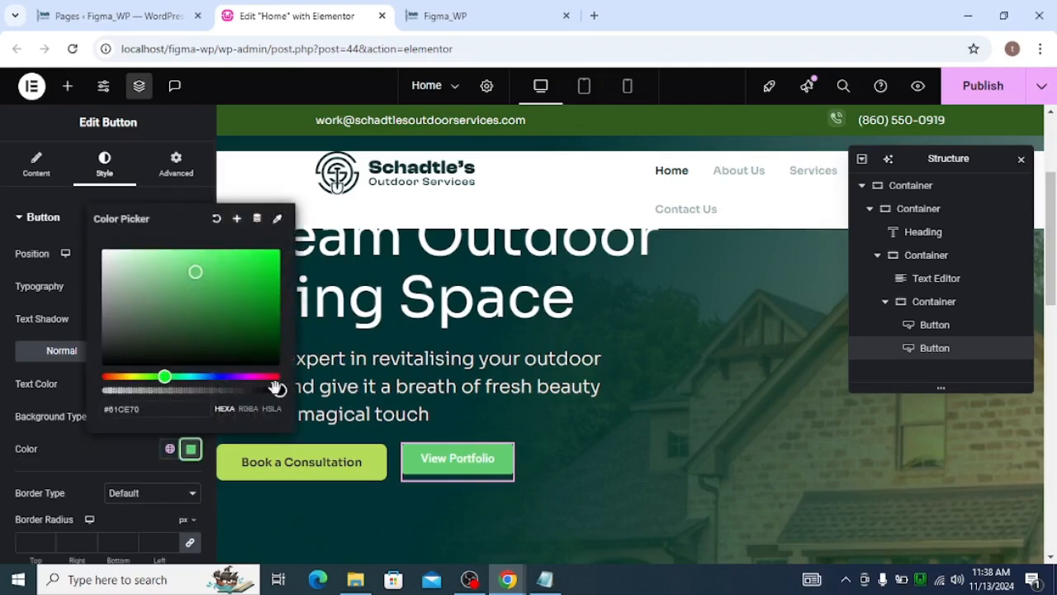
drag(277, 388, 88, 405)
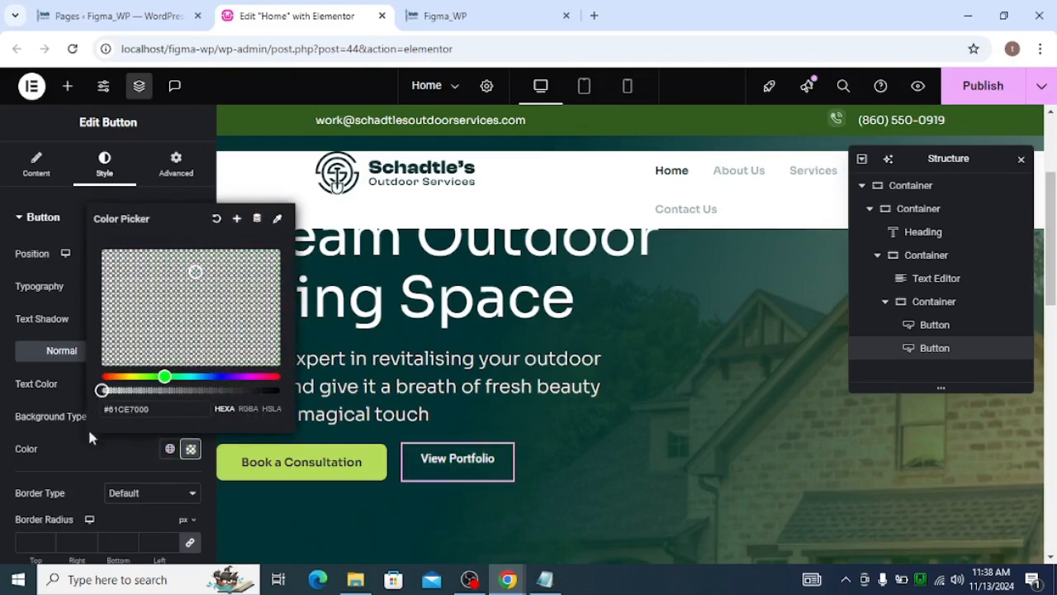
click(78, 449)
Give the button a Solid border 1 px wide on all sides
scroll(103, 437, down, 1)
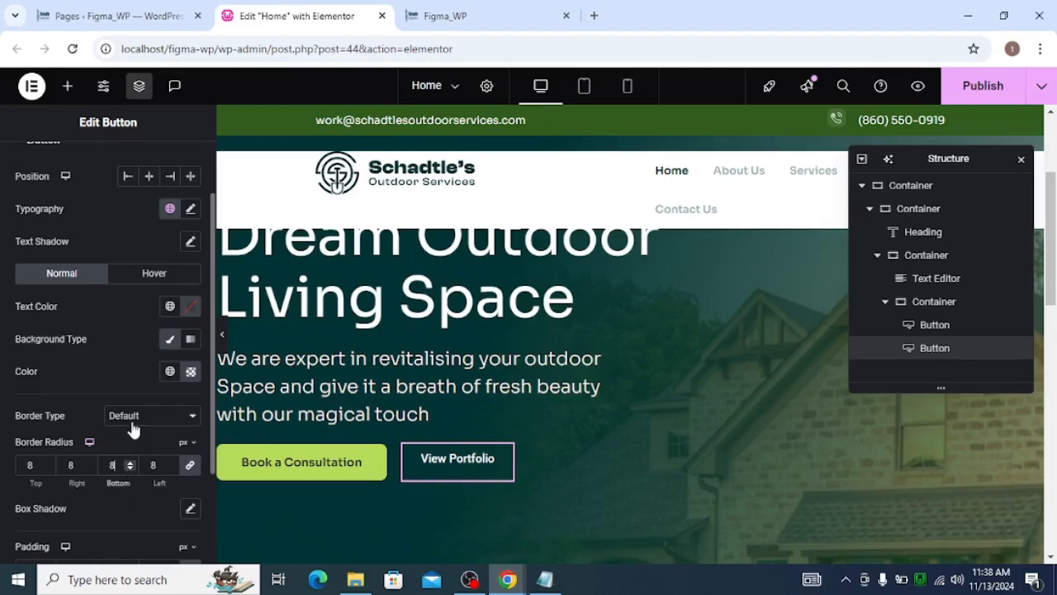
click(133, 429)
click(133, 470)
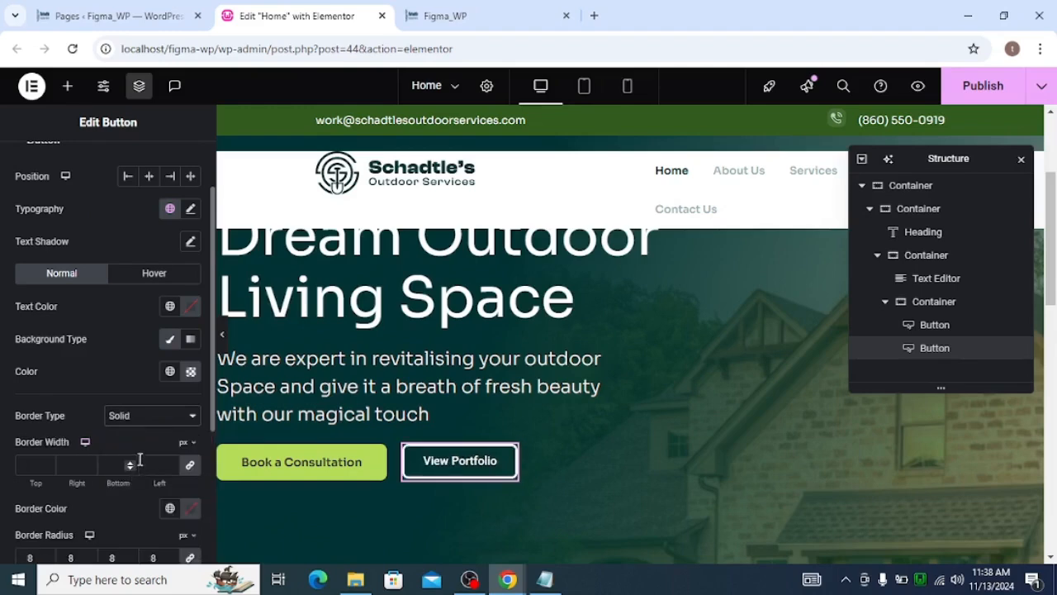
click(86, 469)
click(91, 464)
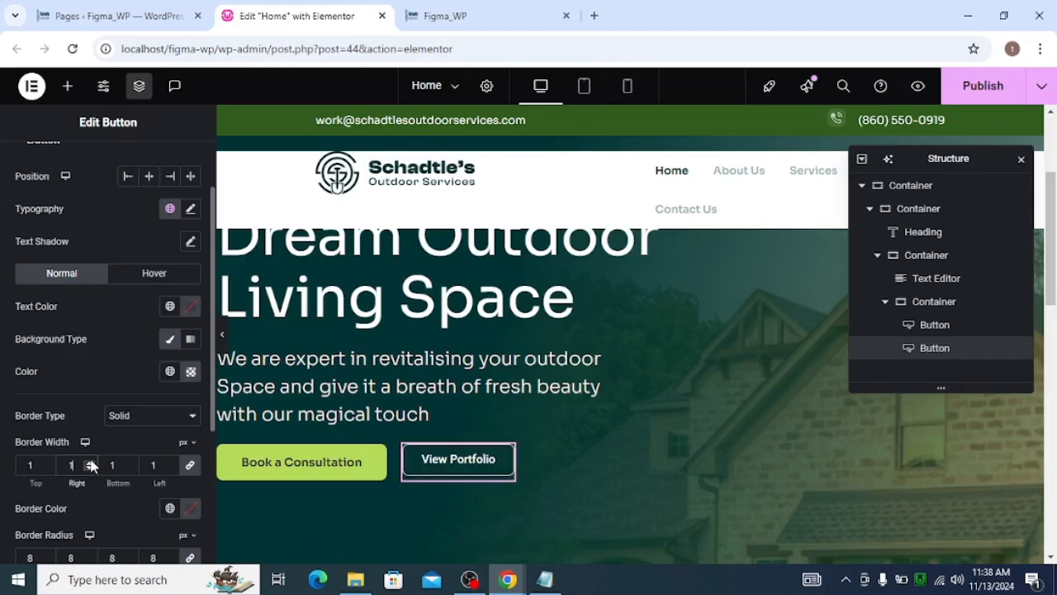
Set the button's padding to 16 px top and bottom and 32 px left and right
scroll(108, 449, down, 3)
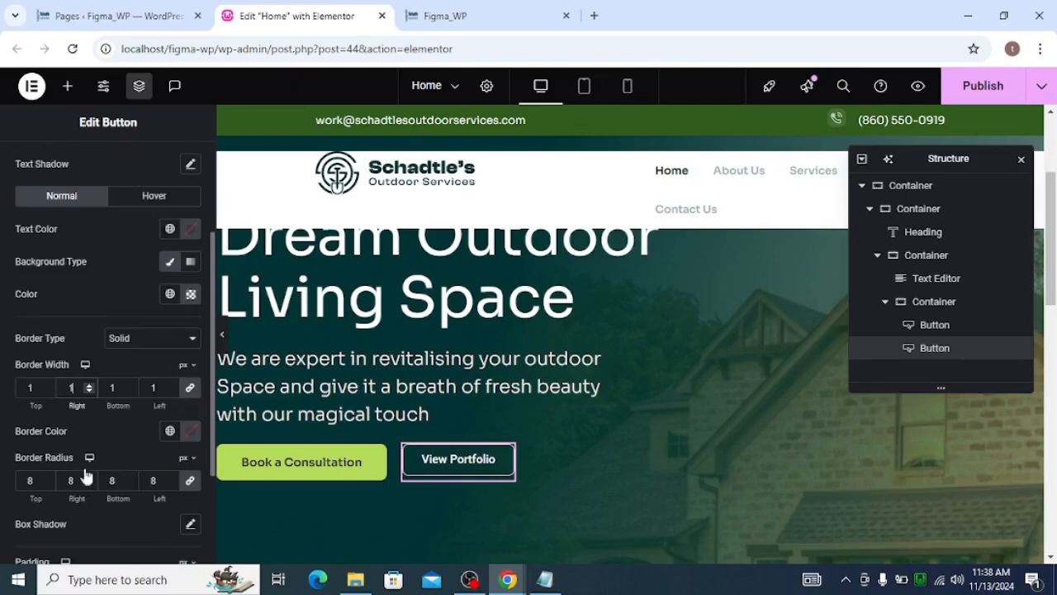
click(193, 437)
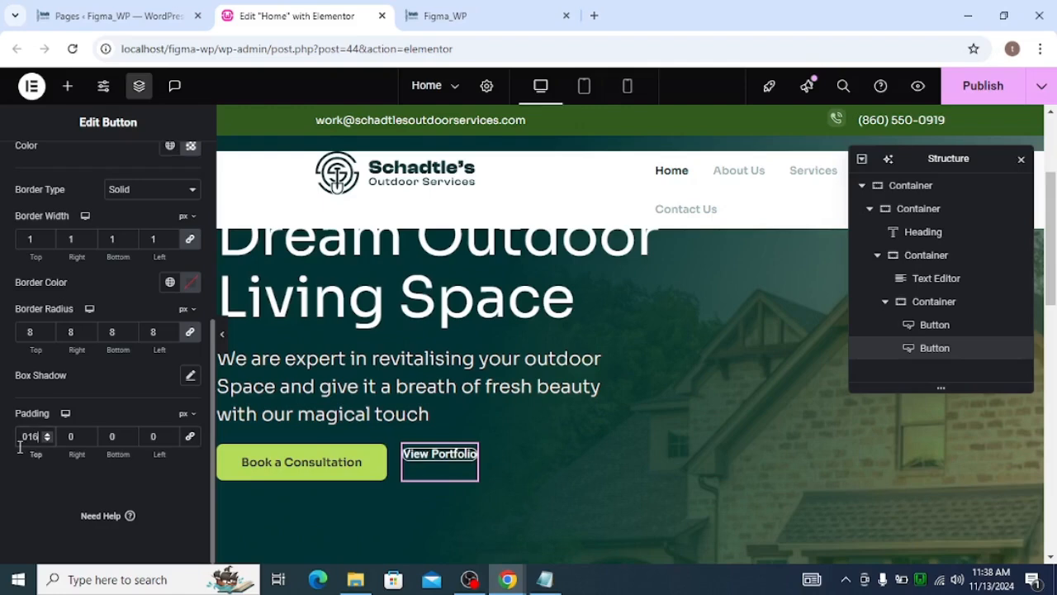
key(Tab)
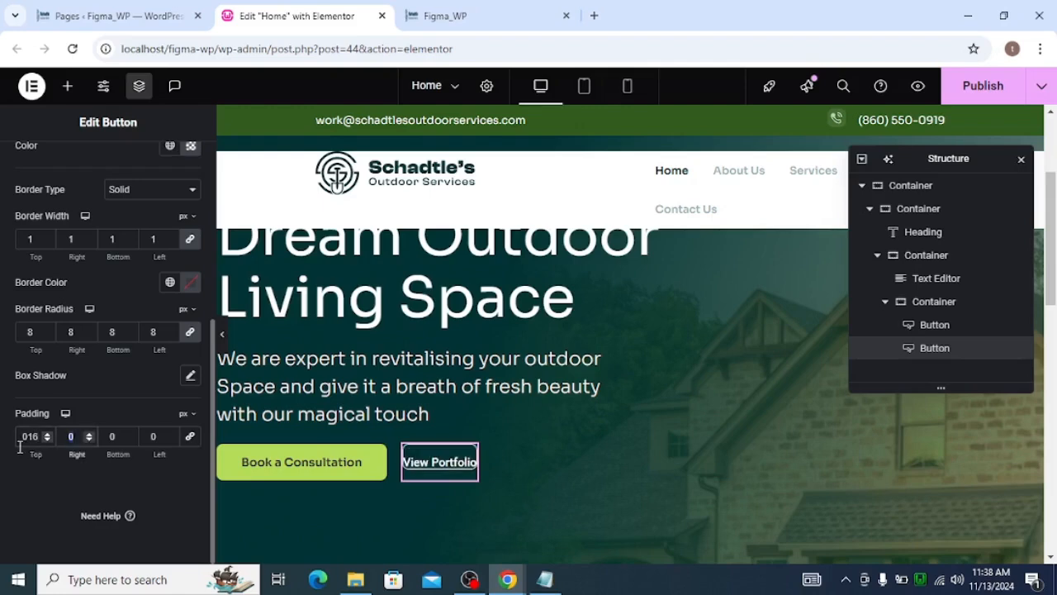
text(32)
key(Tab)
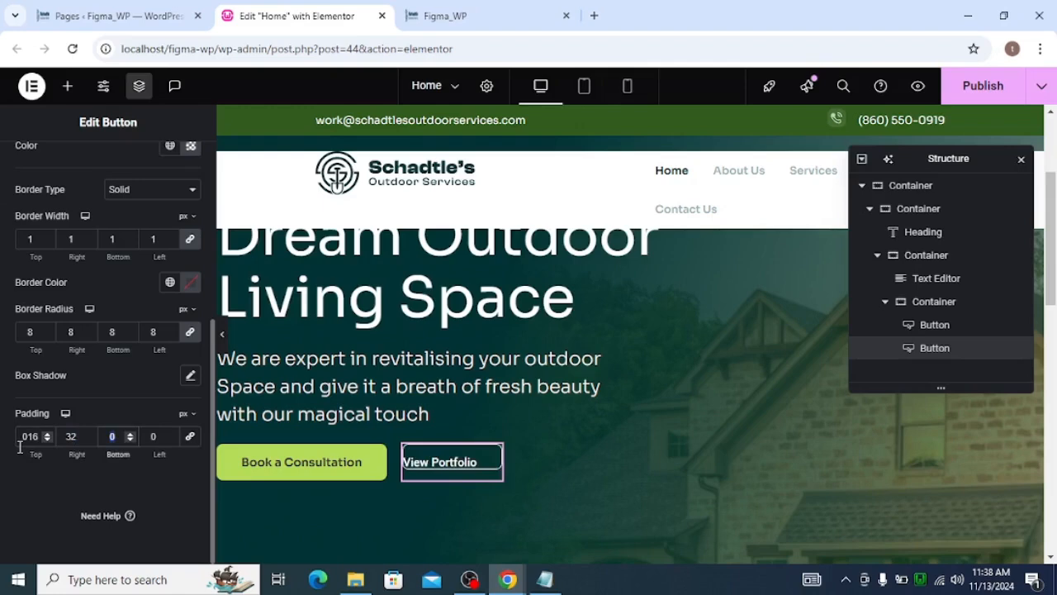
text(16)
key(Tab)
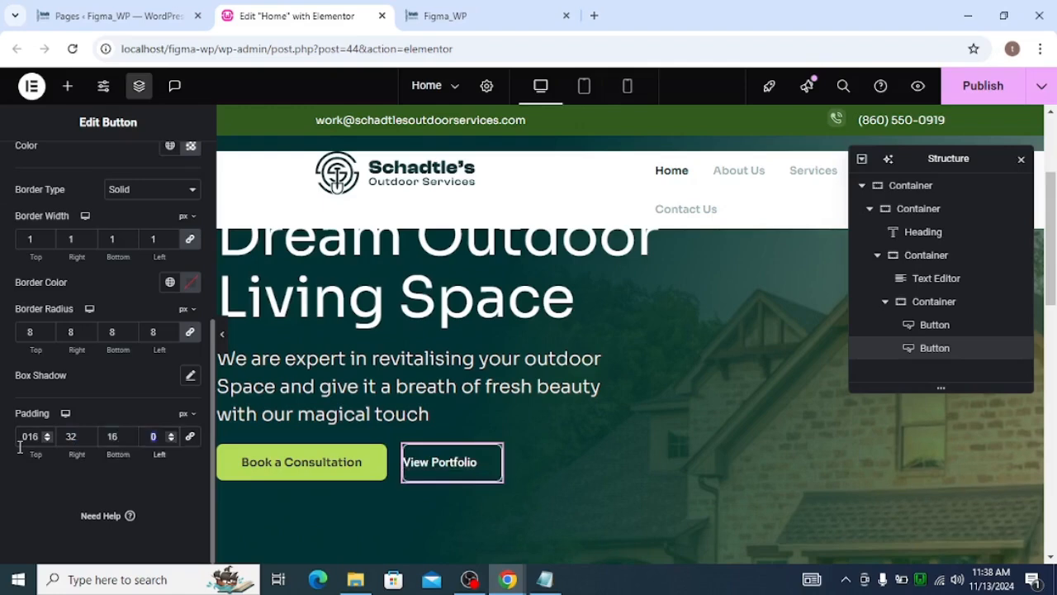
text(32)
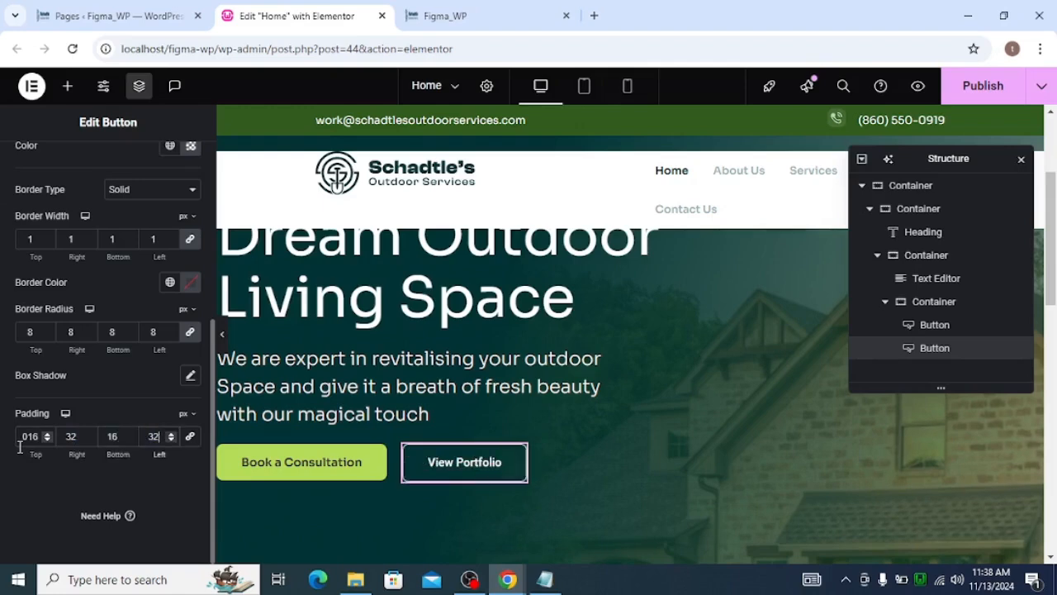
Set the button's typography font family to Sora, matching the design label's font
key(alt+Tab)
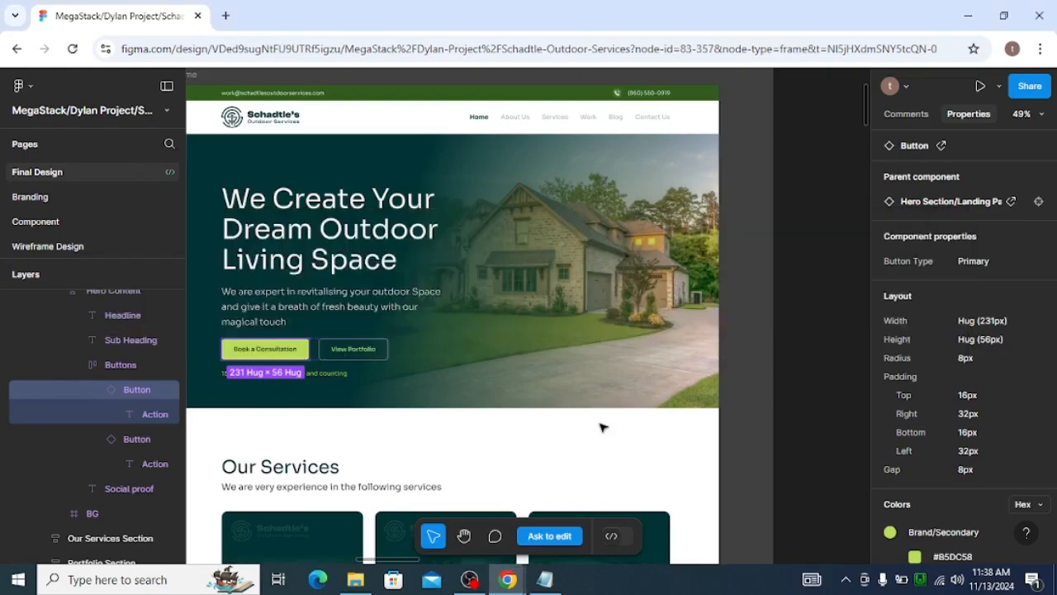
click(348, 349)
double_click(357, 350)
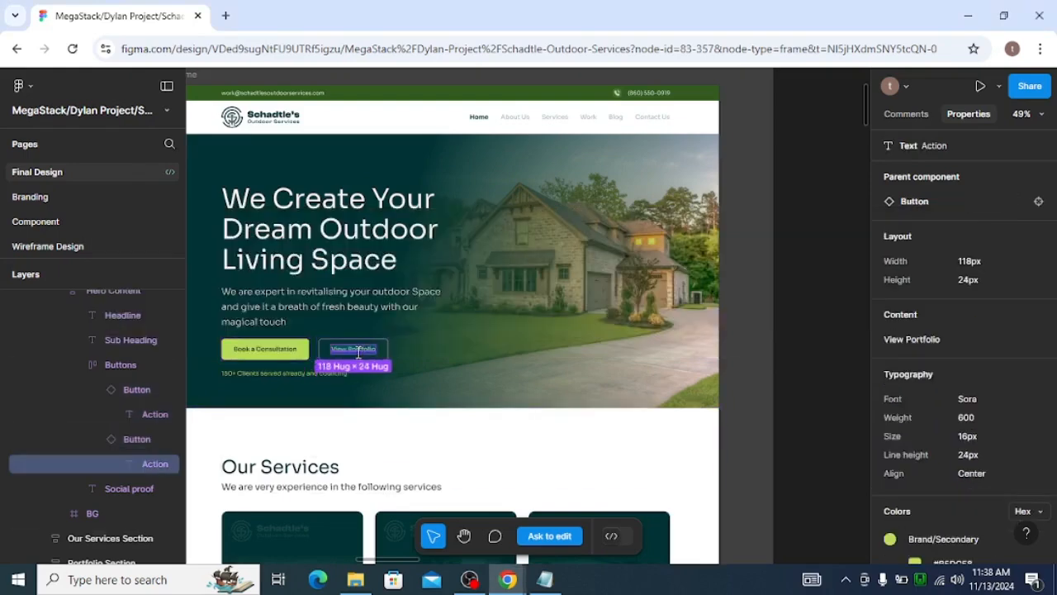
scroll(923, 438, down, 2)
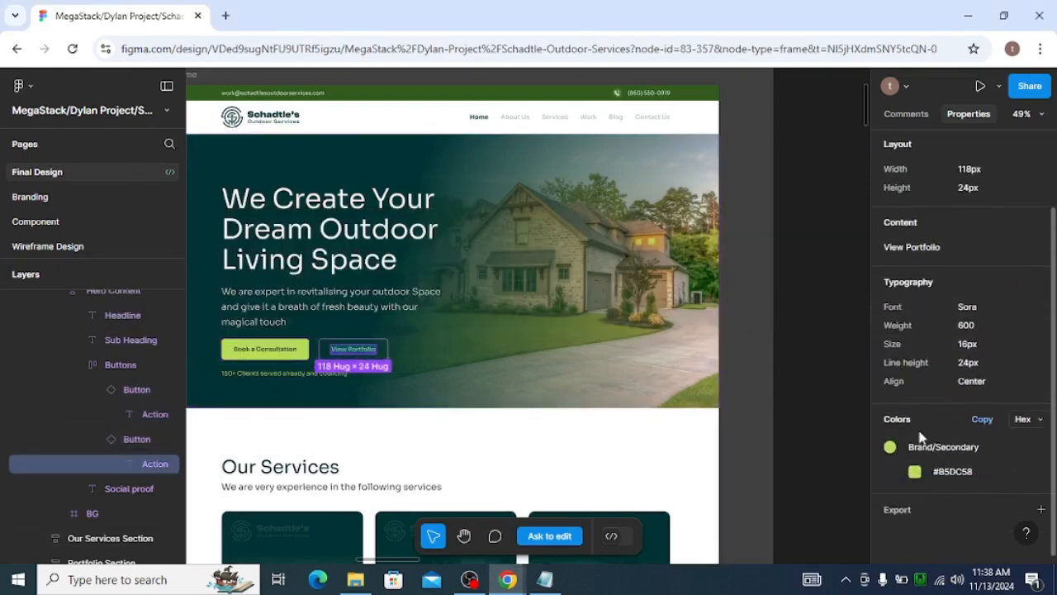
click(952, 472)
key(alt+Tab)
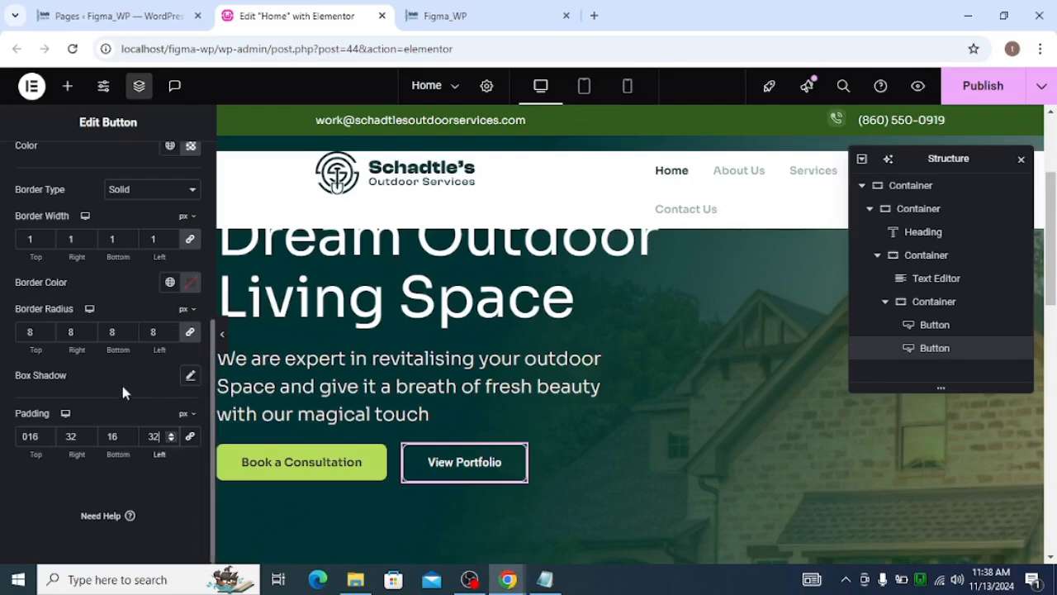
scroll(123, 392, up, 5)
click(190, 286)
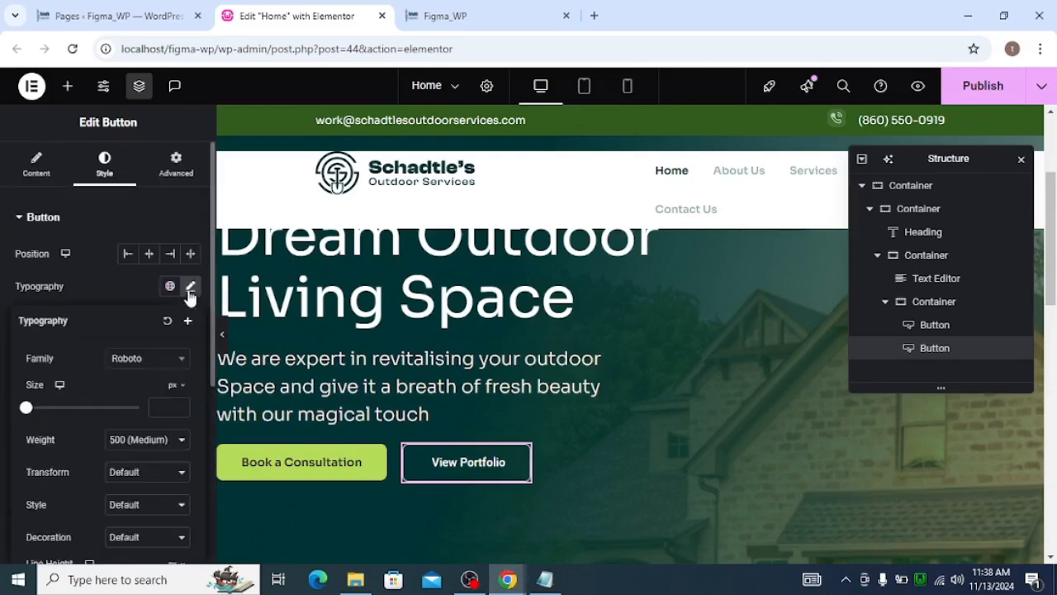
click(151, 359)
text(sora)
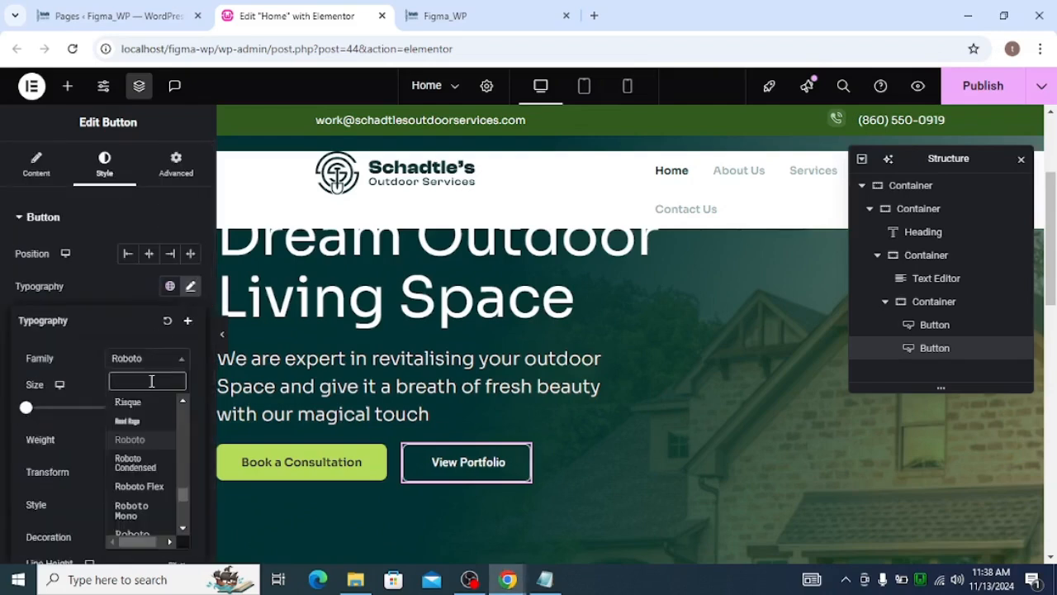
click(155, 449)
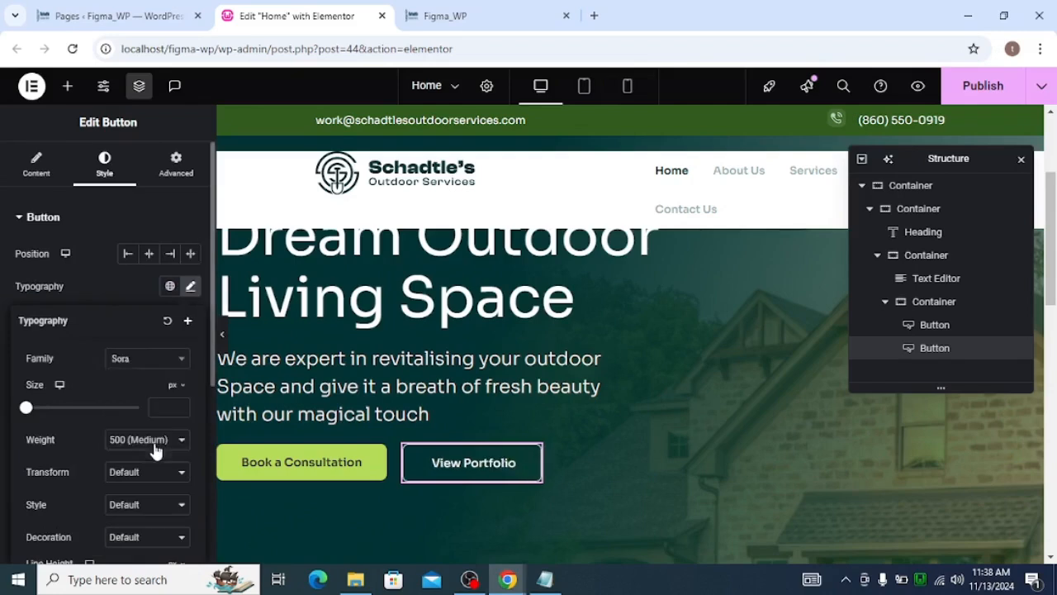
scroll(160, 402, down, 2)
scroll(159, 402, down, 2)
scroll(154, 394, up, 4)
click(185, 290)
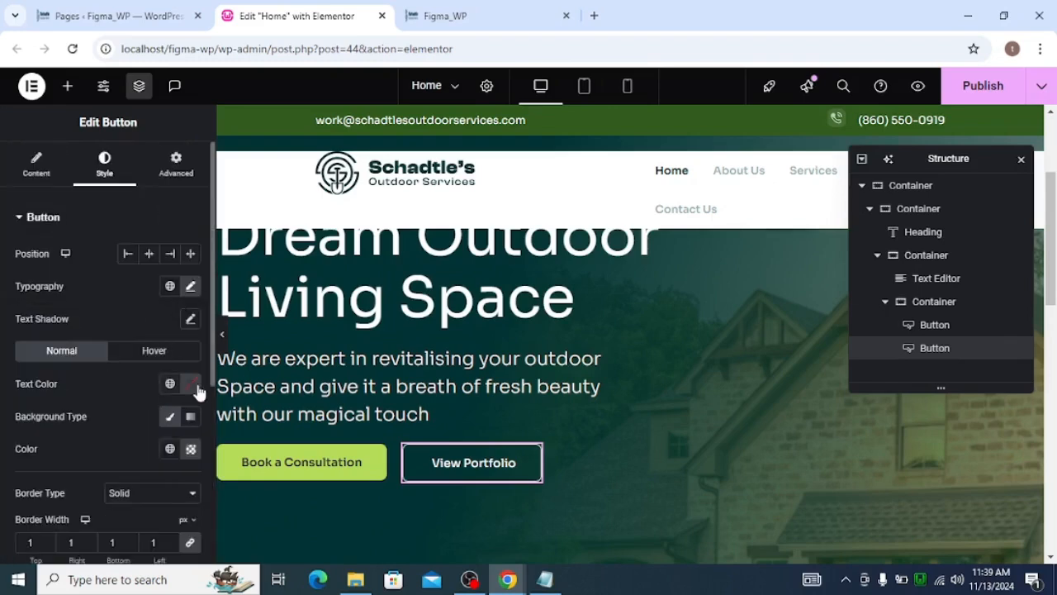
Set the button's text color to the global brand_sec color
click(170, 384)
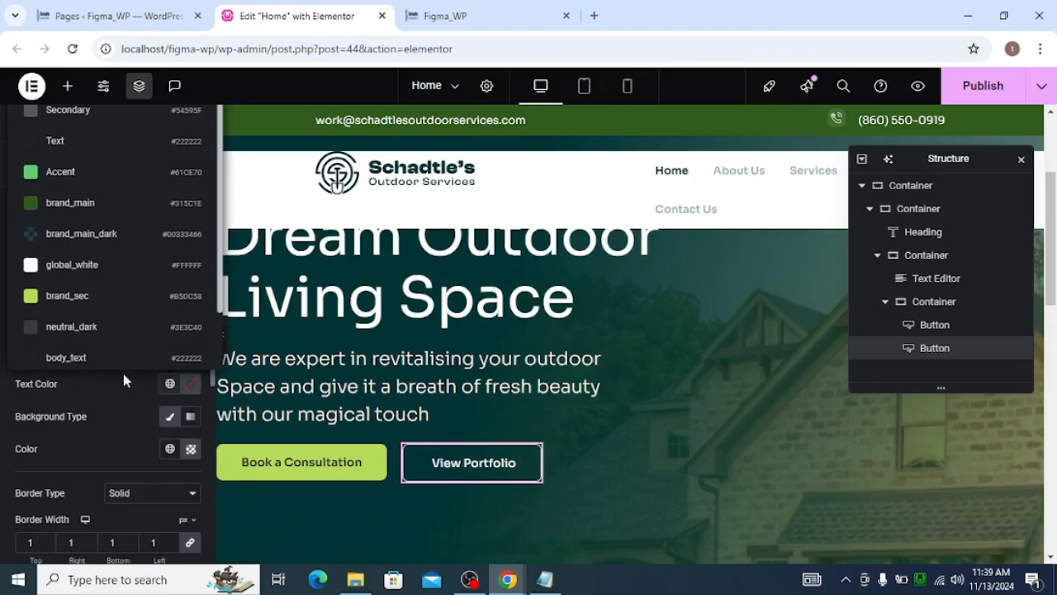
click(103, 289)
scroll(113, 333, down, 5)
Set the button's border color to the global brand_sec color, matching the design's border
key(alt+Tab)
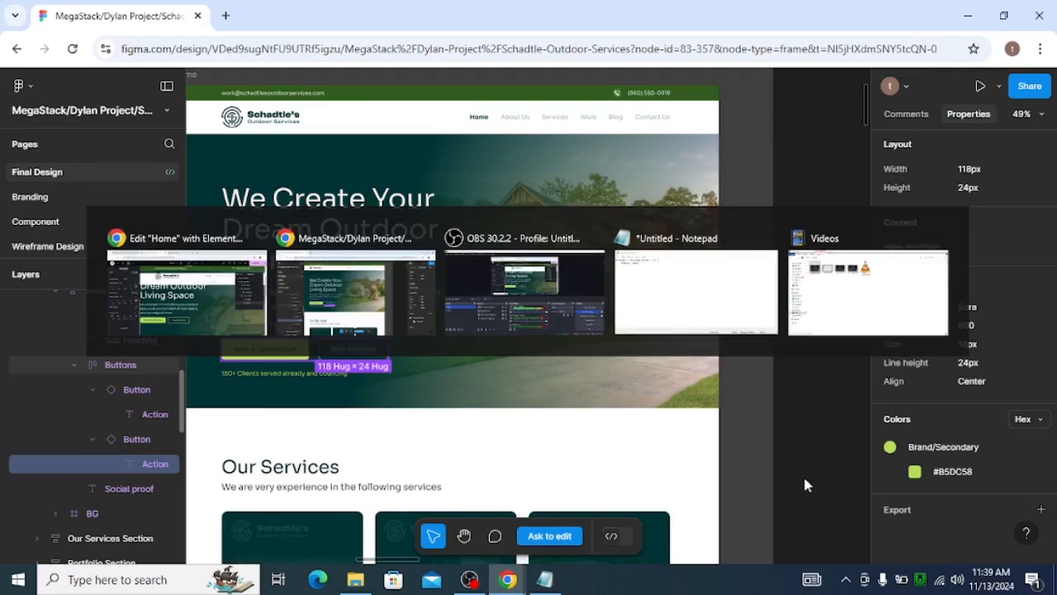
click(331, 343)
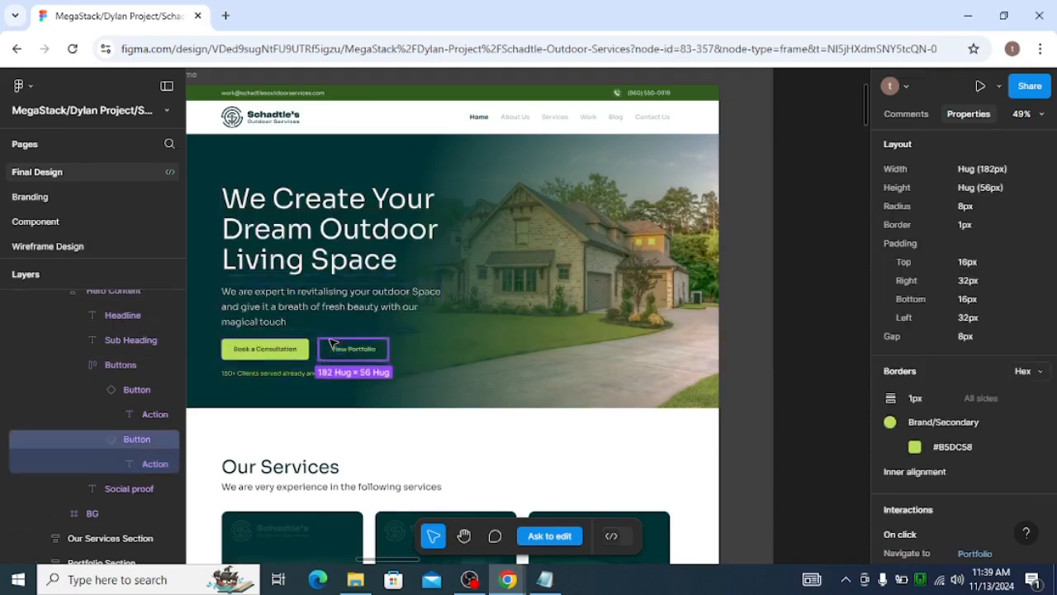
scroll(891, 355, down, 3)
key(alt+Tab)
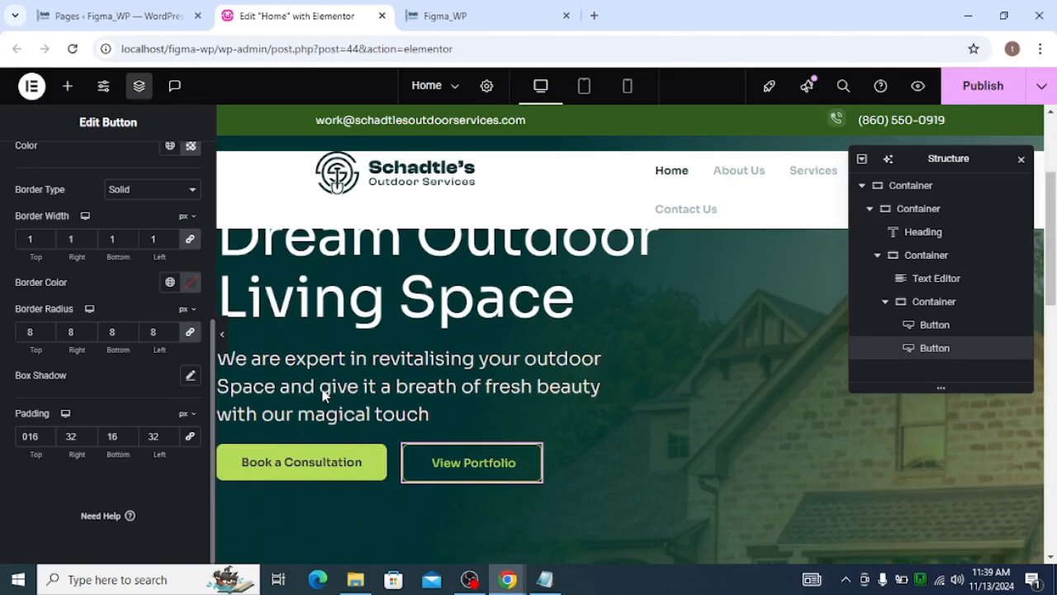
click(169, 281)
scroll(104, 425, down, 2)
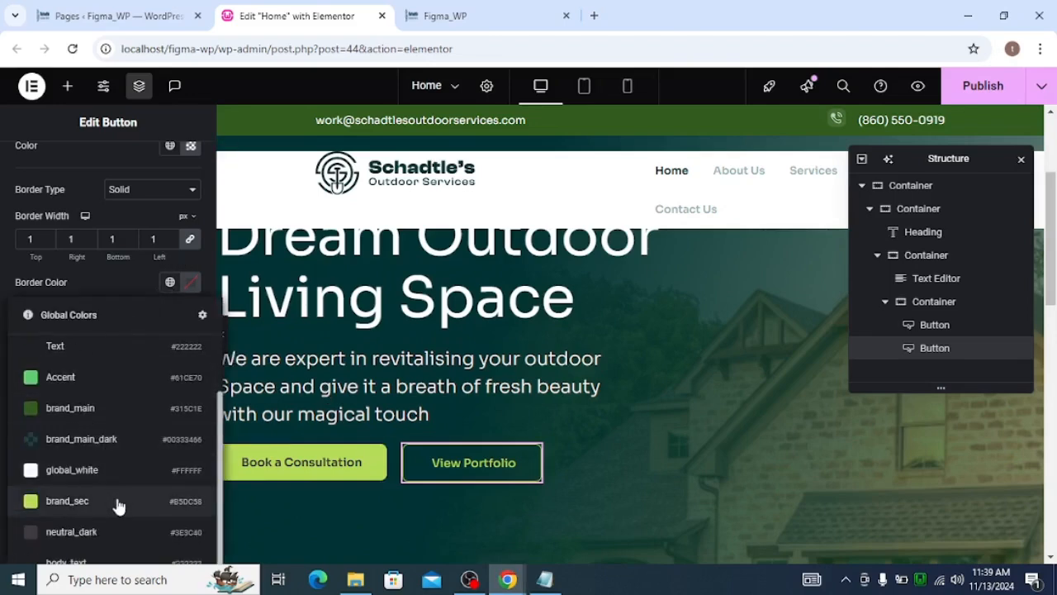
click(118, 502)
Preview the hero buttons with the editor panel hidden
scroll(454, 388, up, 2)
scroll(463, 386, down, 3)
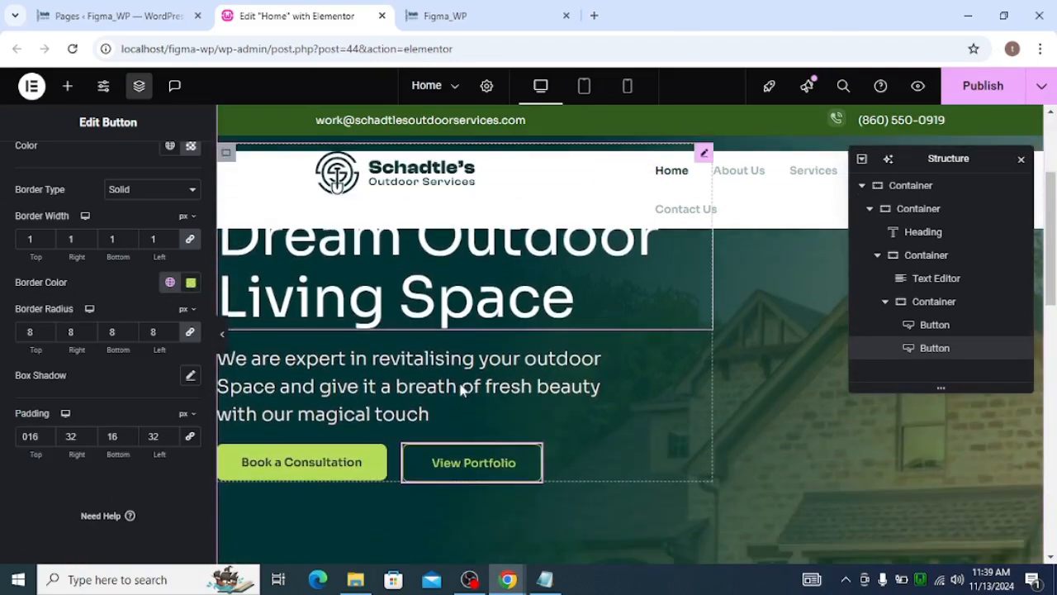
scroll(248, 364, up, 2)
click(222, 336)
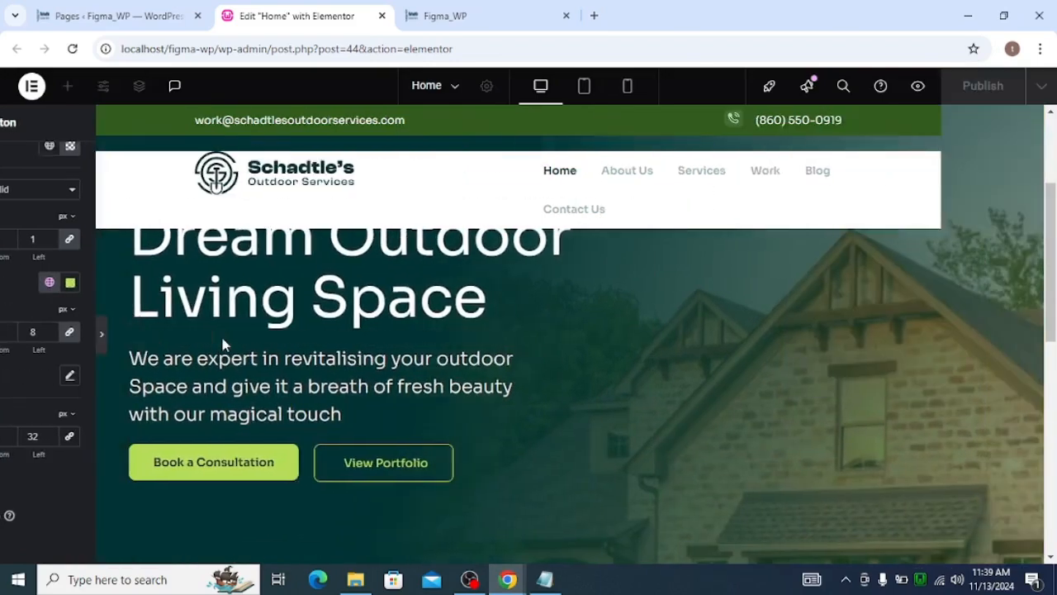
scroll(348, 366, up, 2)
scroll(350, 377, down, 2)
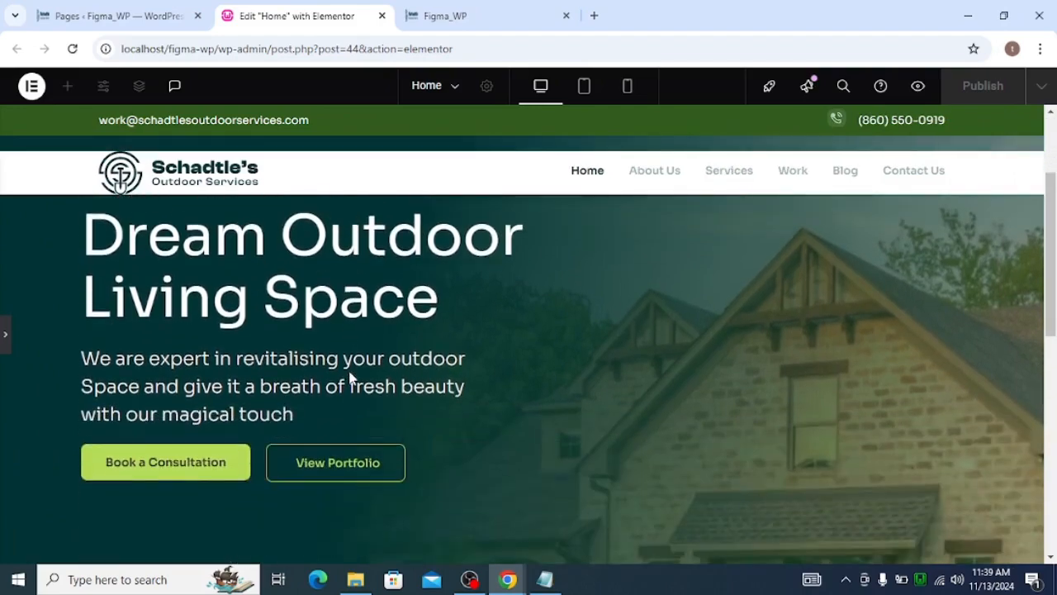
scroll(350, 378, up, 2)
scroll(350, 378, down, 4)
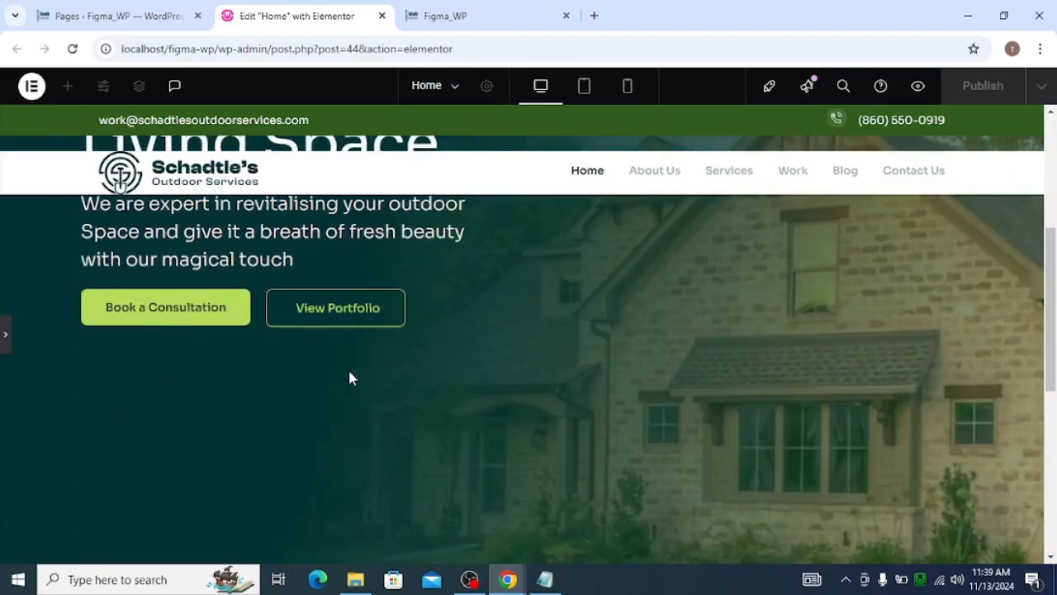
scroll(350, 378, down, 3)
scroll(350, 378, up, 5)
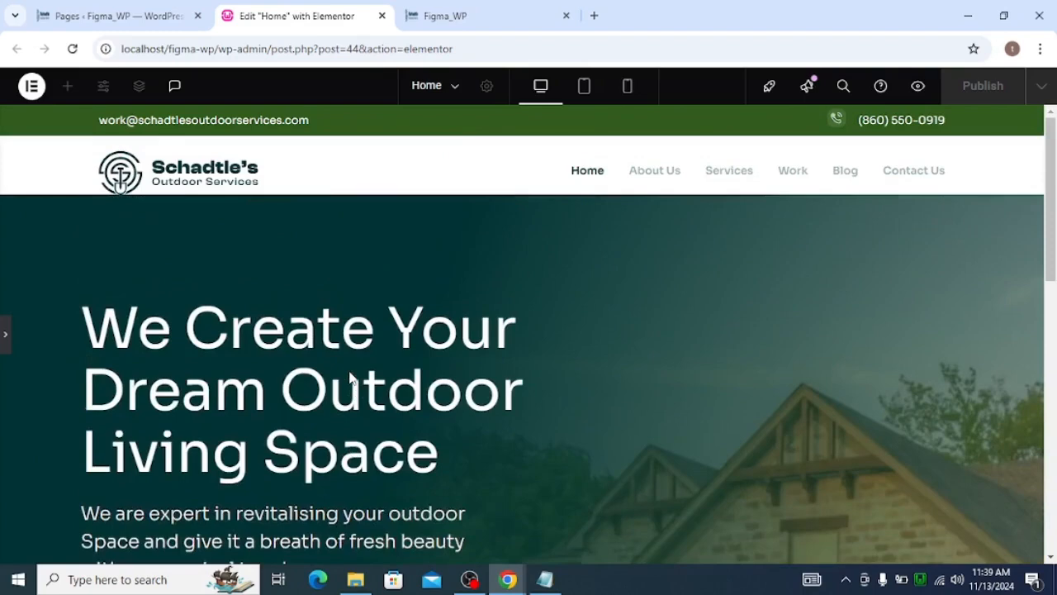
scroll(350, 378, down, 1)
scroll(351, 379, up, 1)
scroll(356, 372, down, 2)
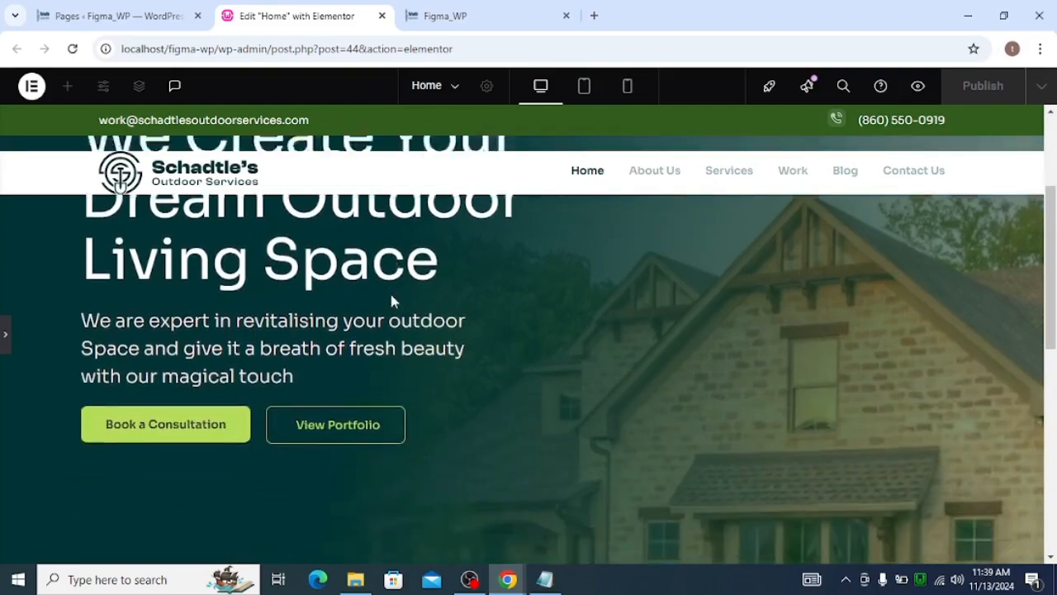
Scroll through the hero section preview to review its spacing and buttons
scroll(389, 290, down, 3)
scroll(392, 297, down, 3)
scroll(395, 293, up, 8)
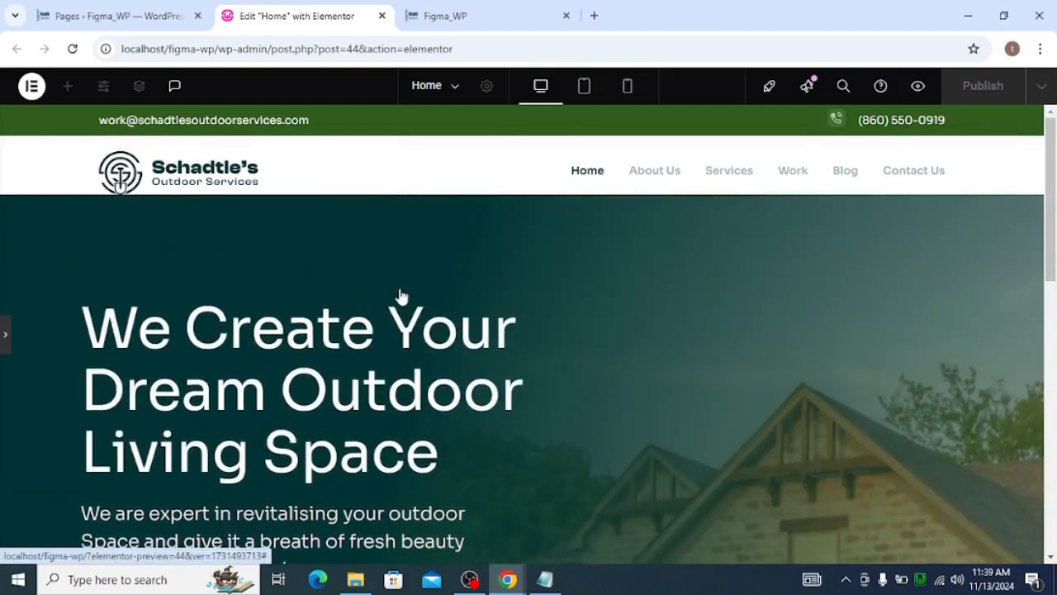
scroll(406, 289, down, 2)
scroll(408, 289, up, 2)
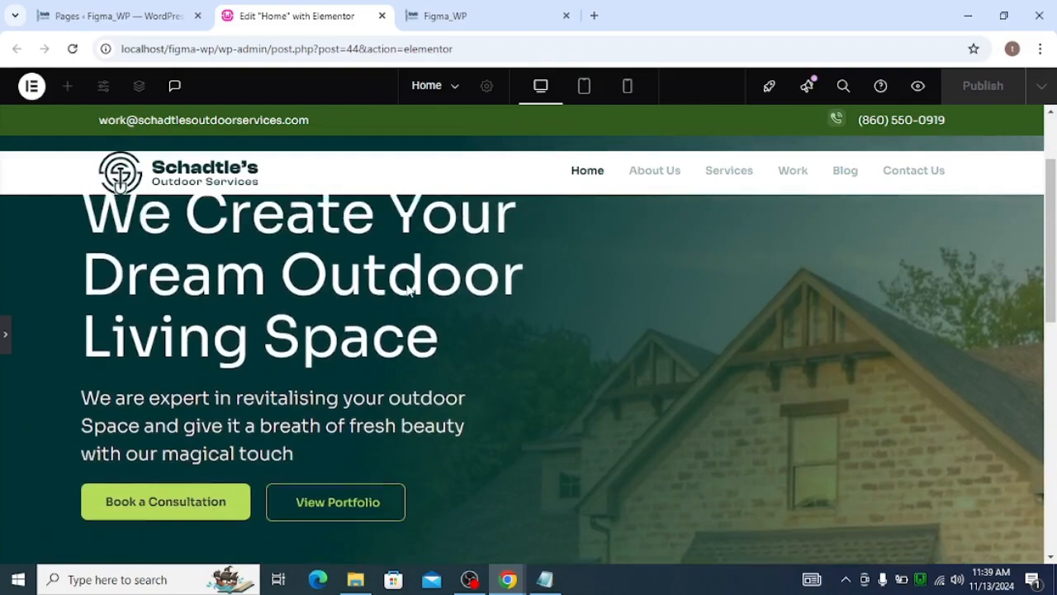
scroll(406, 285, down, 3)
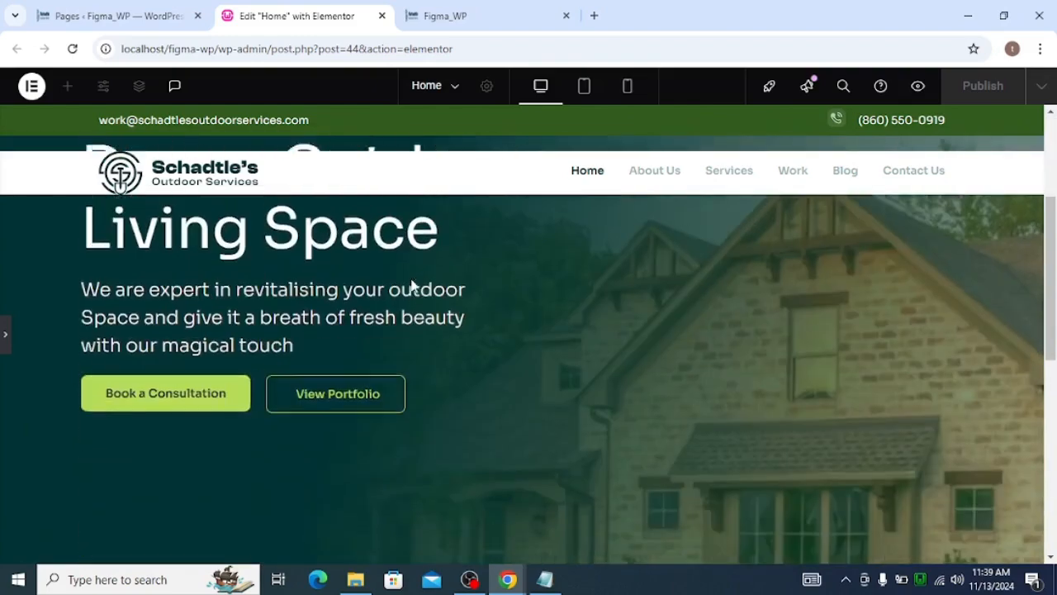
scroll(410, 282, up, 3)
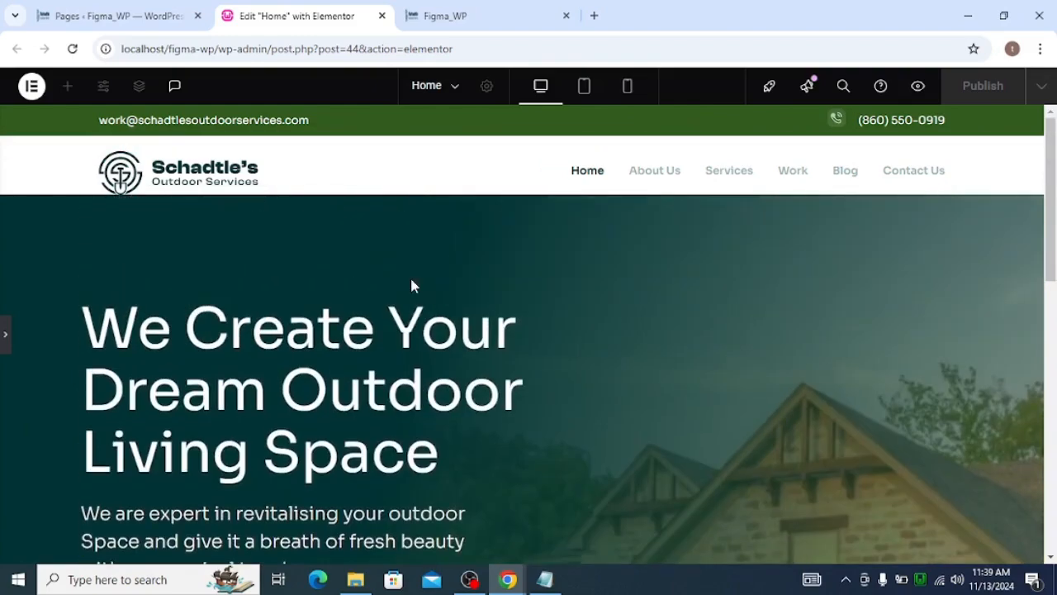
Select the outer hero container and set its padding to 100 px top and 79 px bottom
click(10, 352)
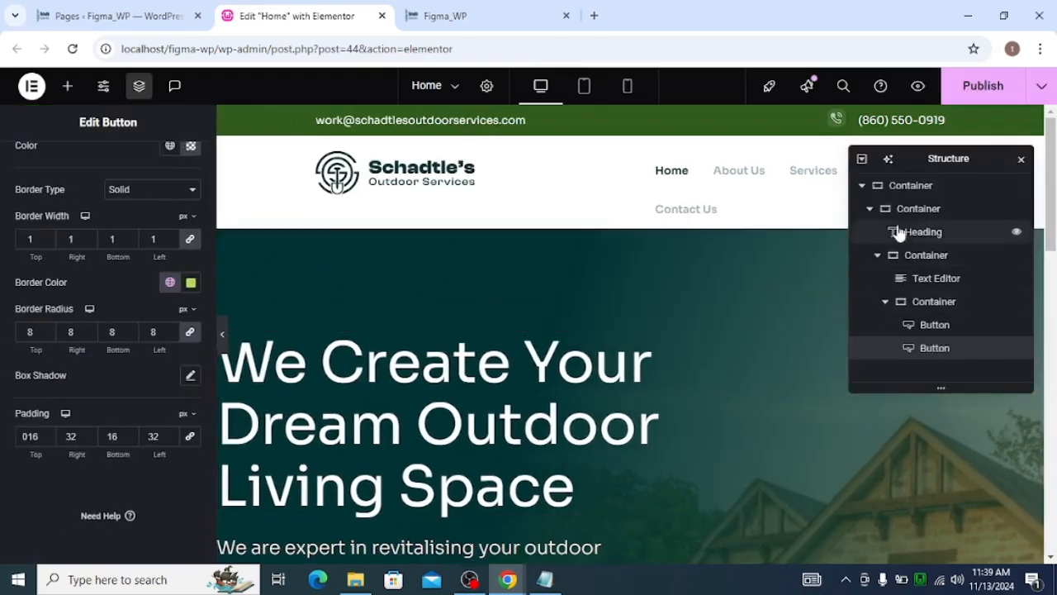
click(871, 211)
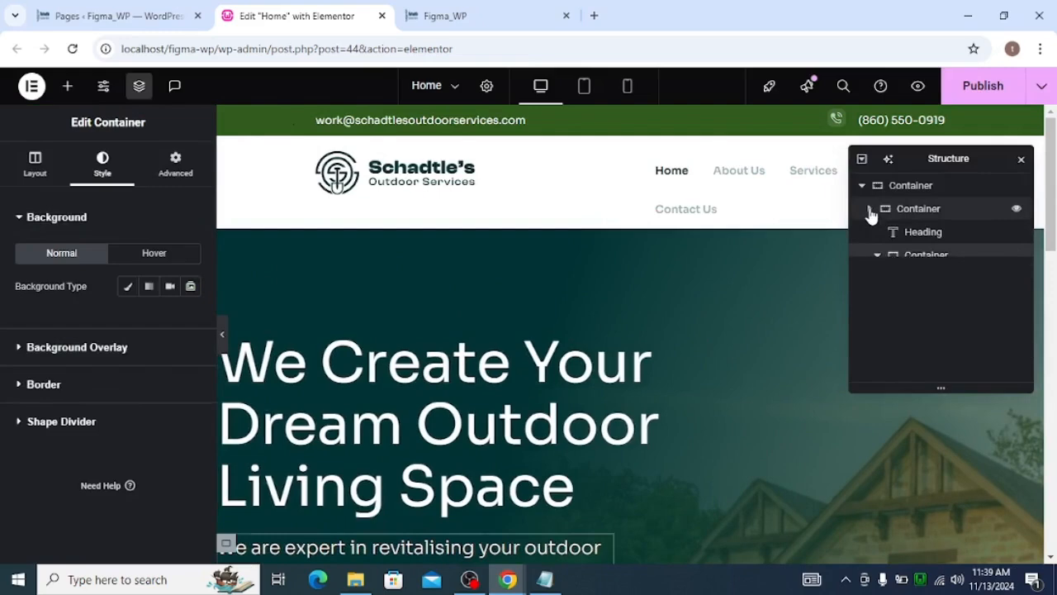
click(886, 190)
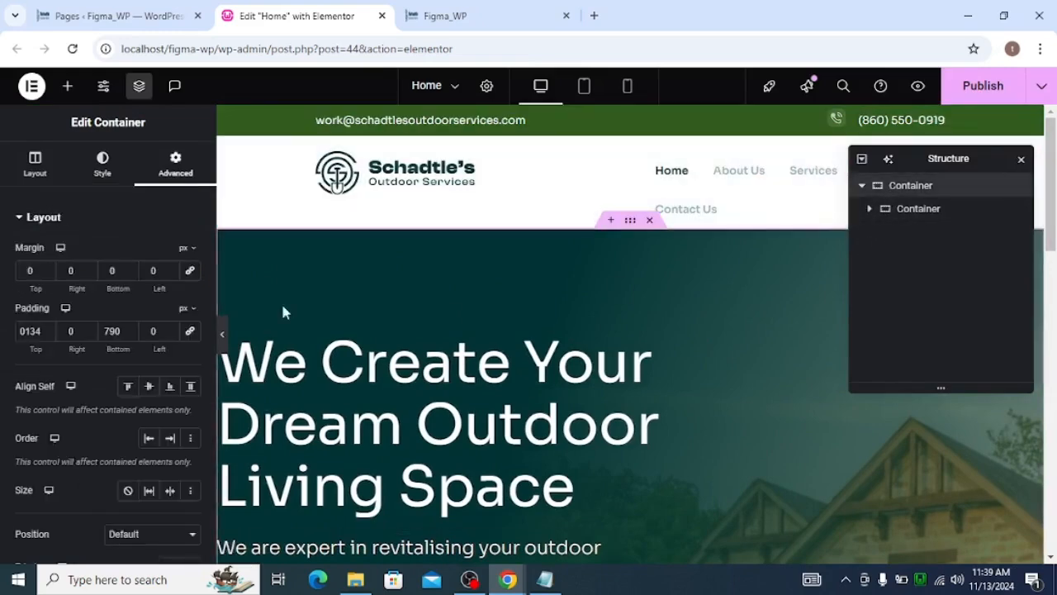
double_click(31, 332)
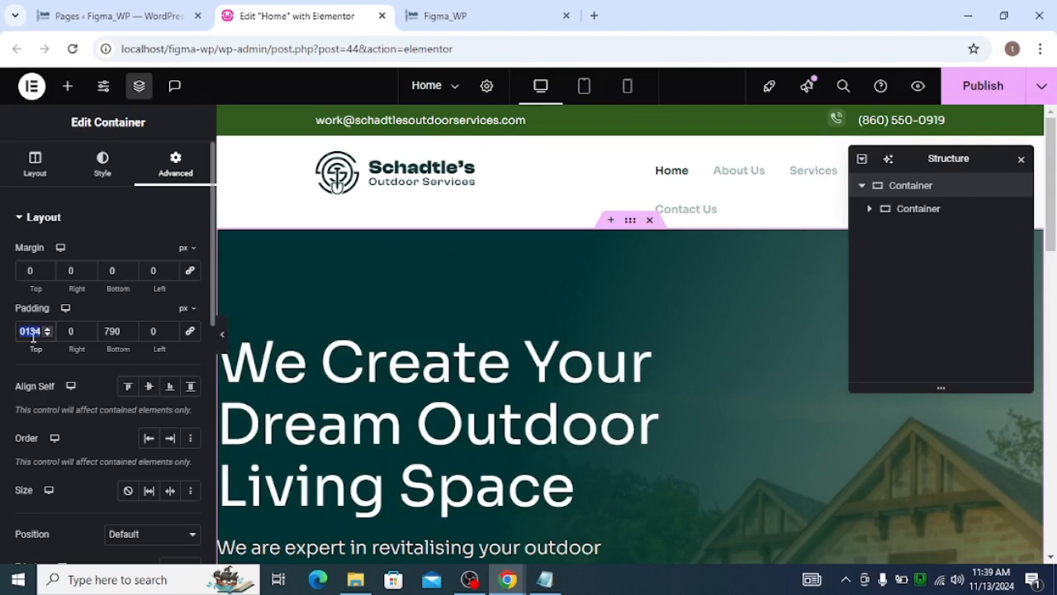
text(100)
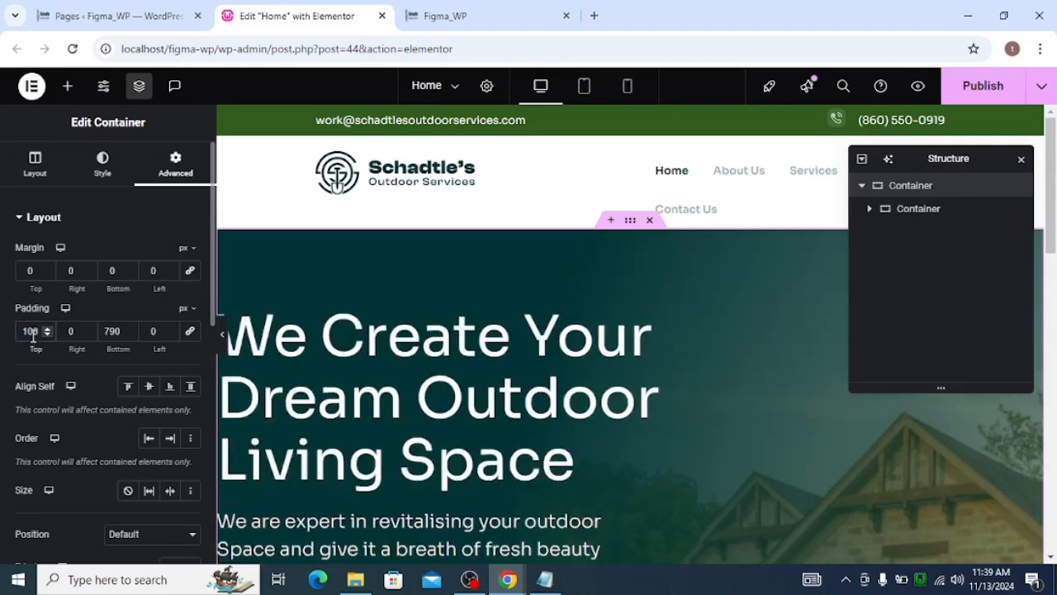
double_click(113, 330)
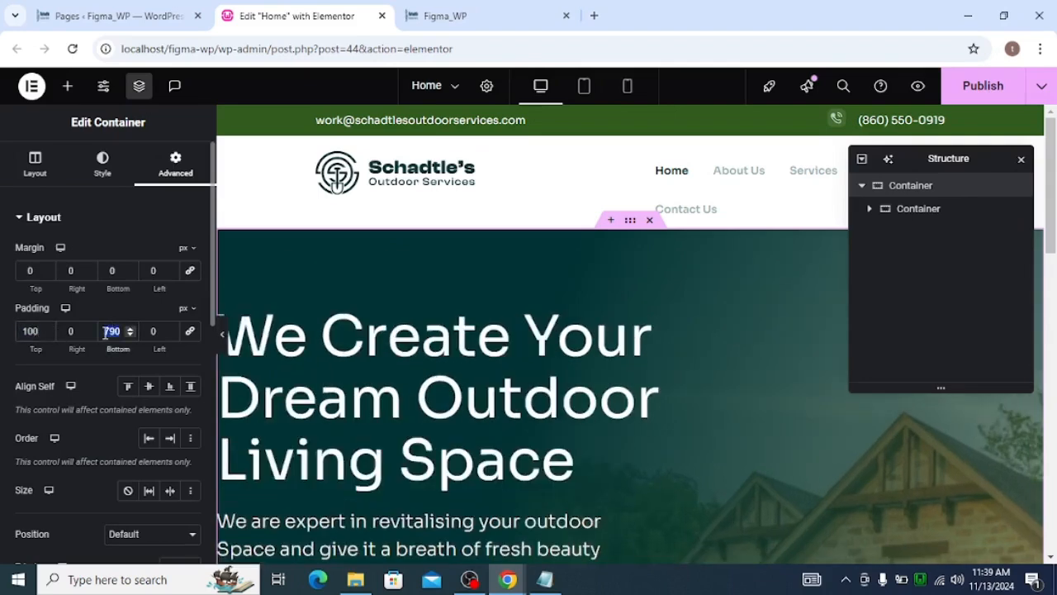
text(79)
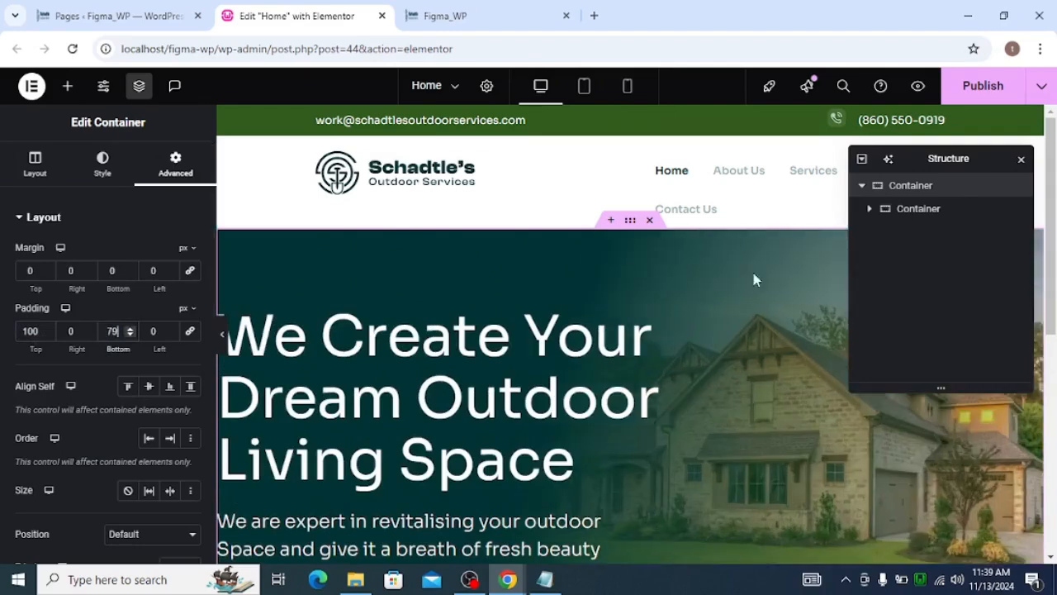
Preview the hero with the panel hidden, then set the outer container's top padding to 80 px
scroll(753, 272, down, 2)
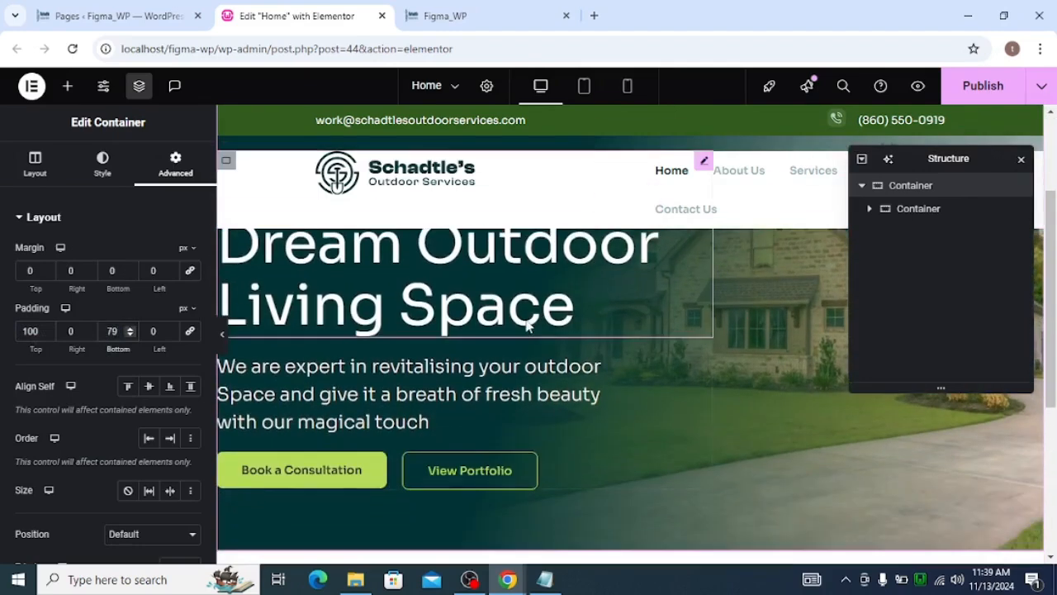
click(220, 333)
scroll(433, 442, up, 2)
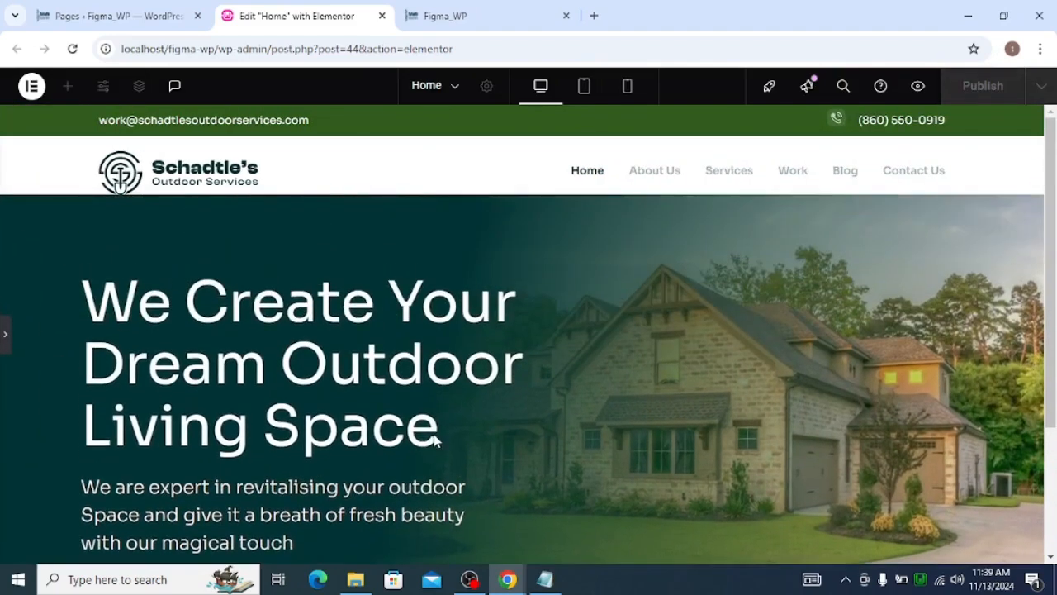
scroll(433, 401, down, 2)
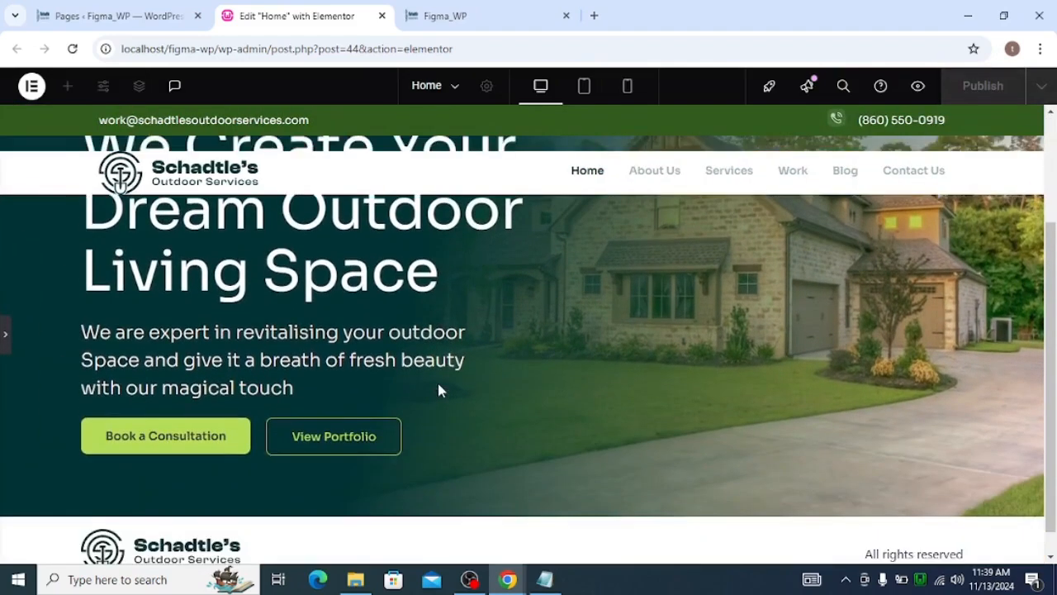
scroll(439, 387, down, 1)
scroll(446, 397, up, 3)
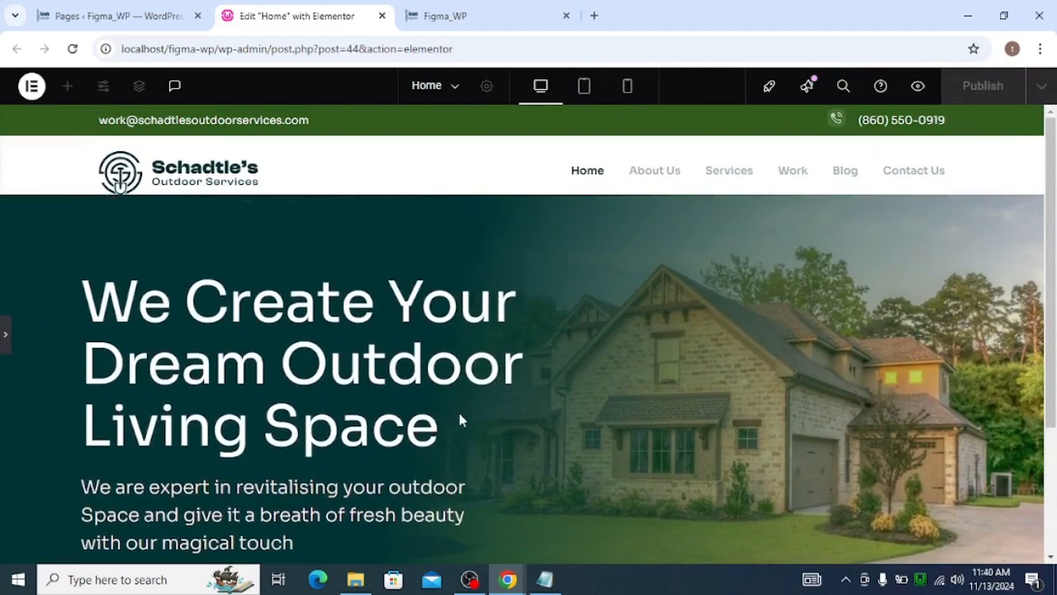
click(5, 337)
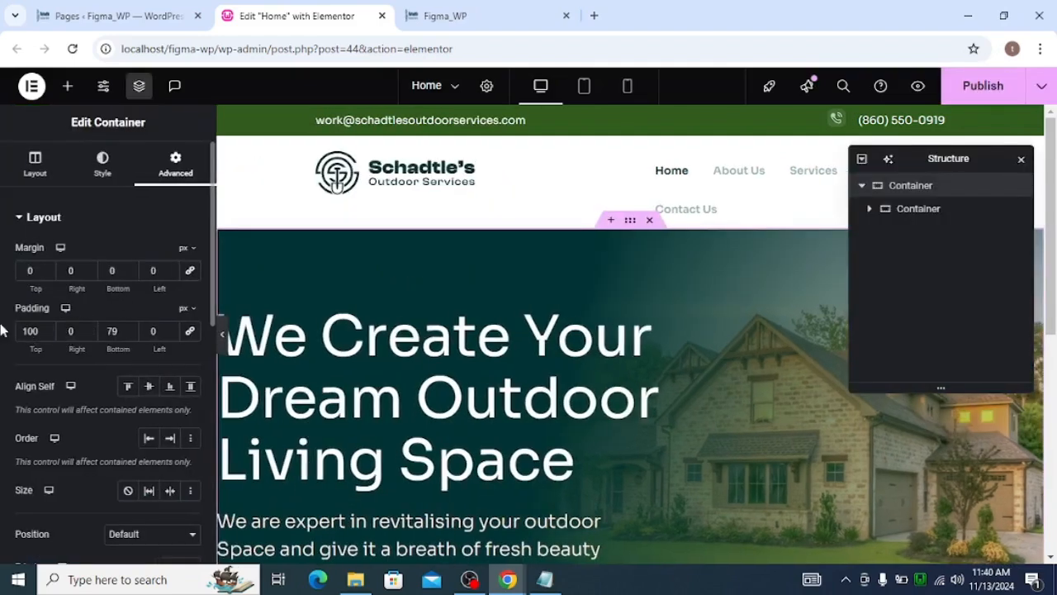
double_click(36, 331)
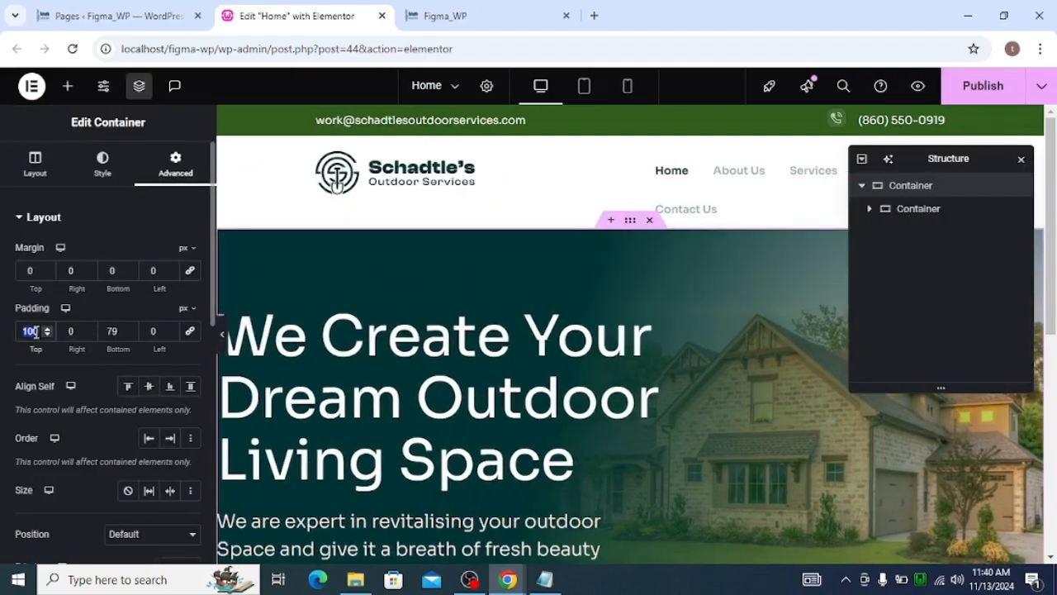
text(80)
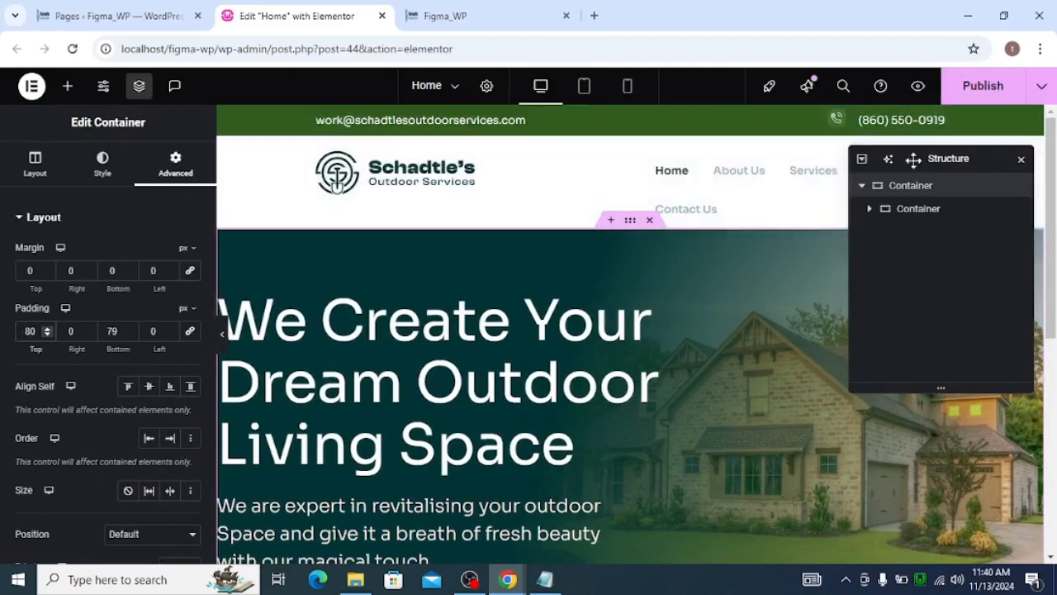
Publish the page and preview the updated hero section with the editor panel hidden
click(983, 85)
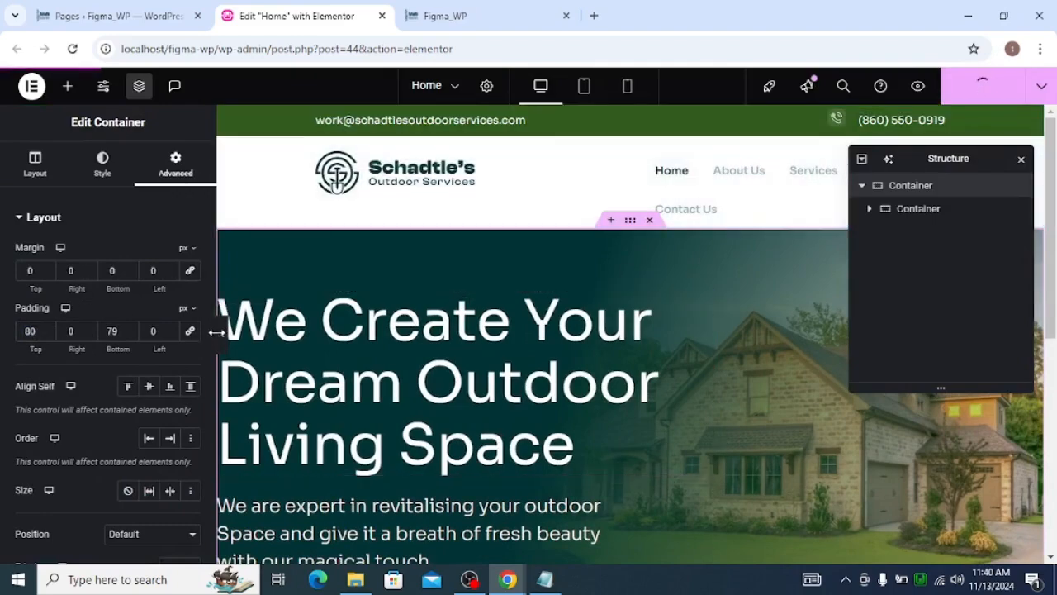
click(220, 339)
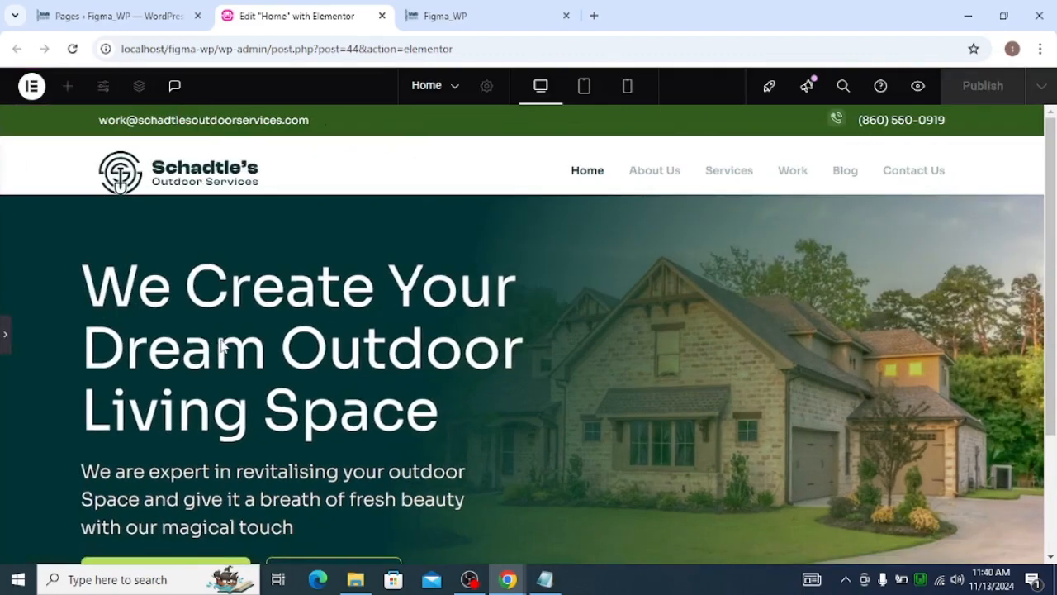
scroll(223, 345, down, 1)
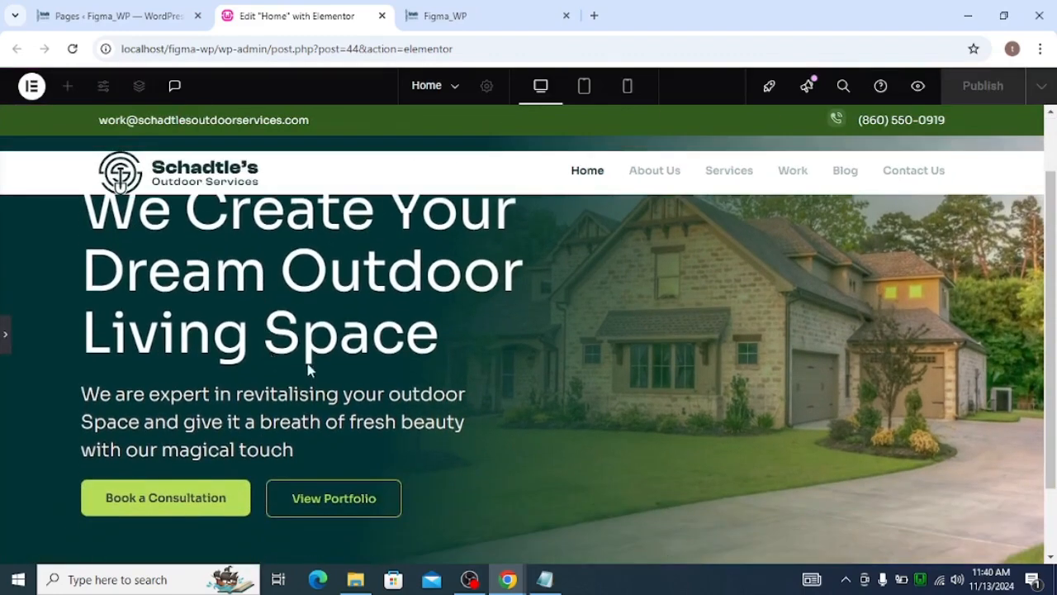
scroll(270, 352, up, 1)
Compare the hero in the Figma design, inspecting the headline, sub heading and buttons group spacing
key(alt+Tab)
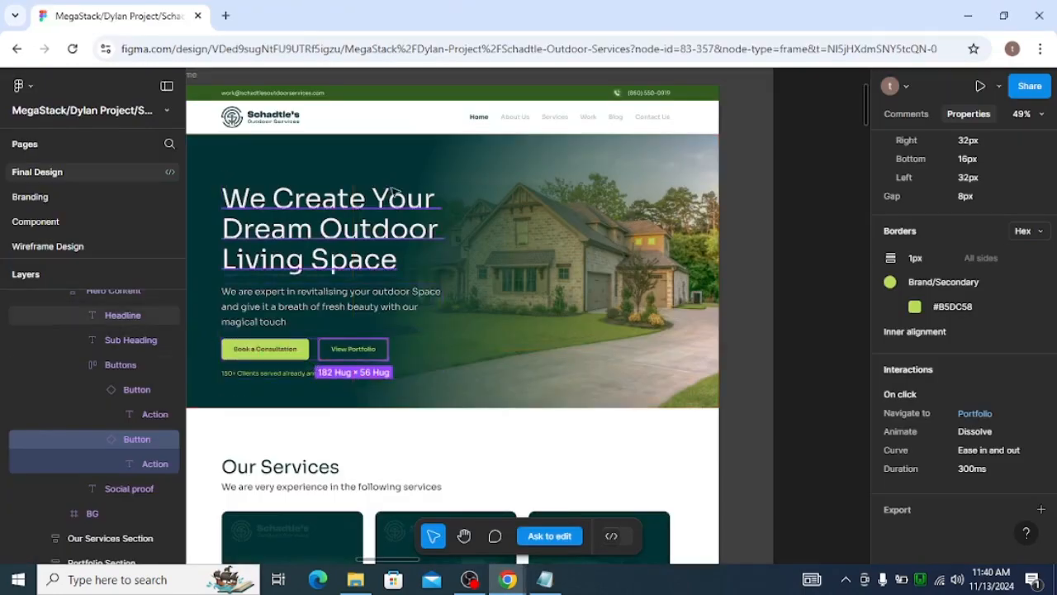
key(alt+Tab)
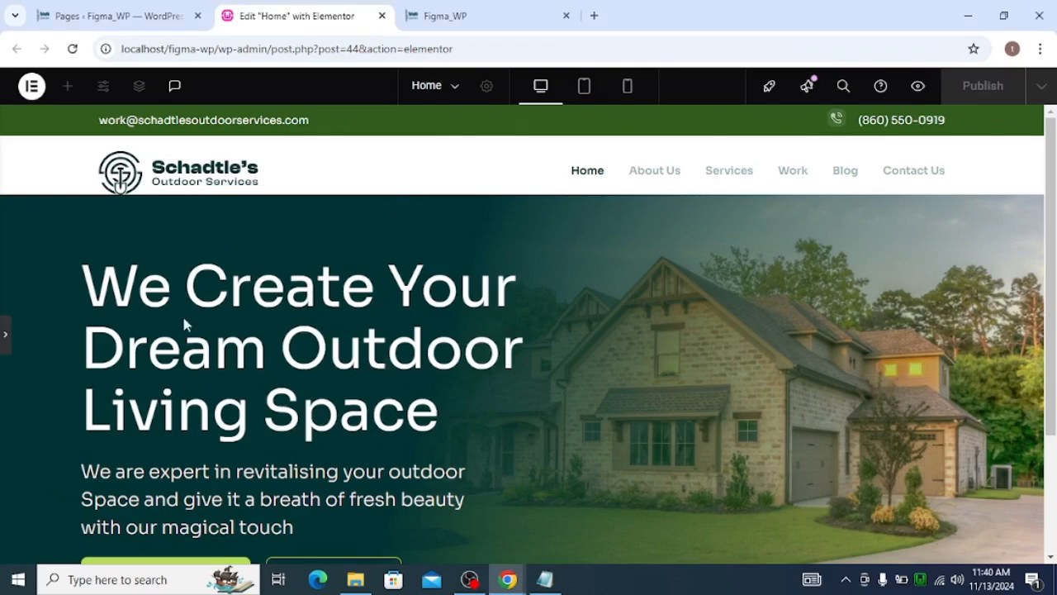
scroll(456, 310, down, 1)
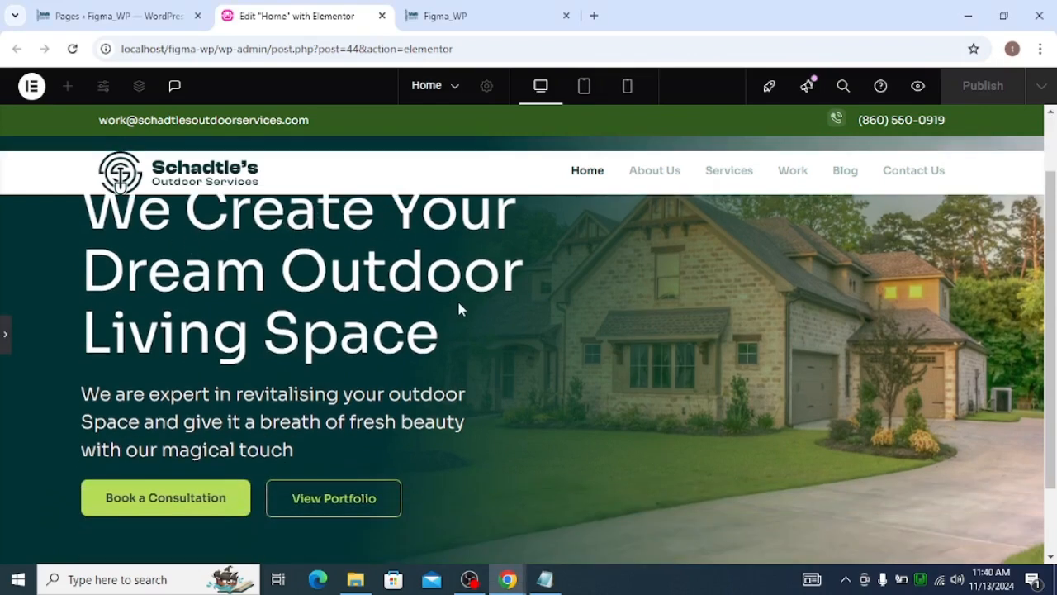
key(alt+Tab)
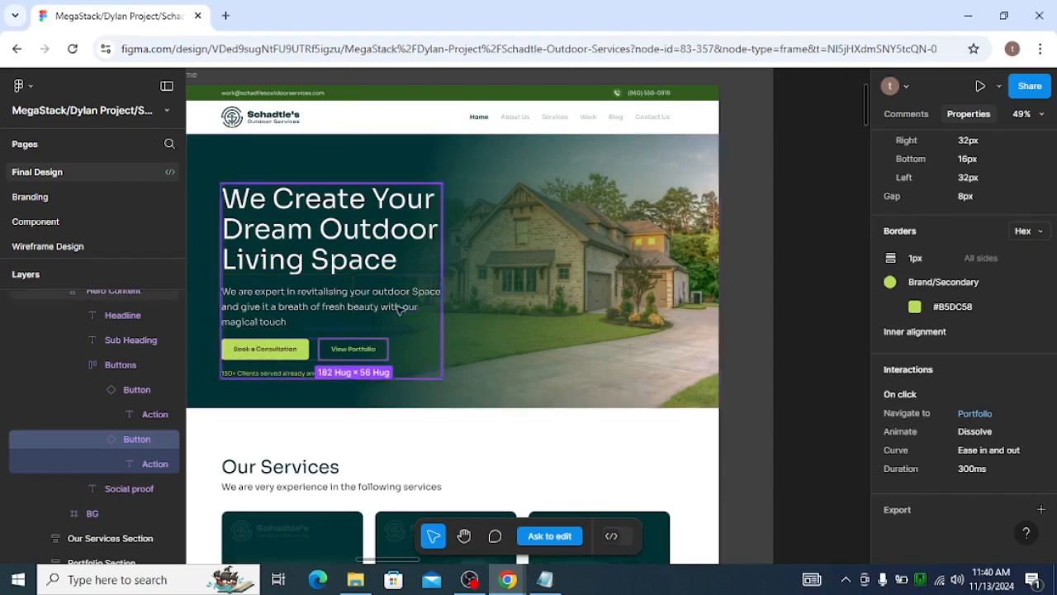
double_click(278, 271)
key(alt)
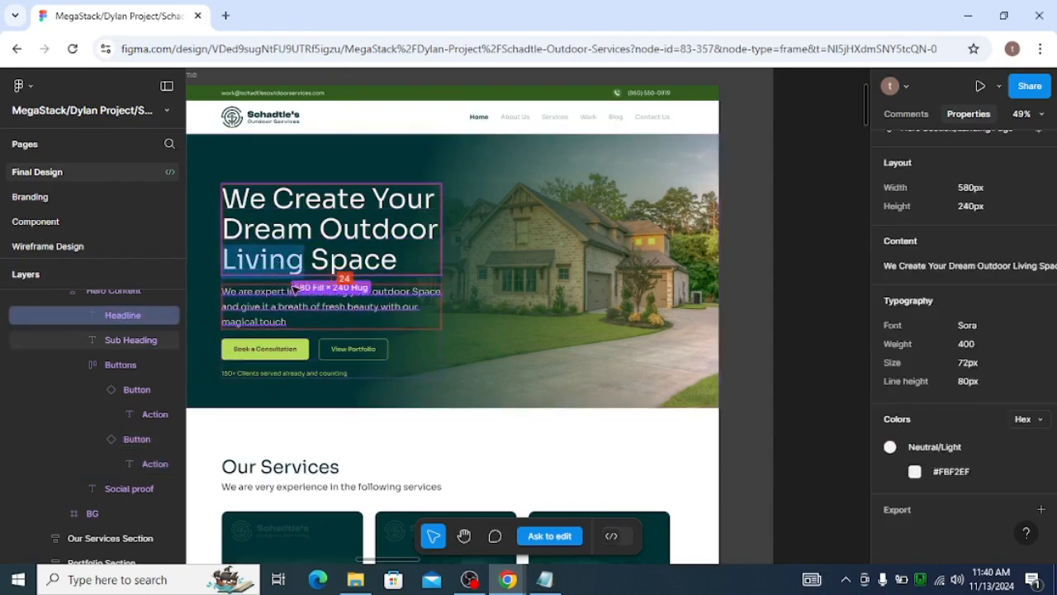
click(279, 327)
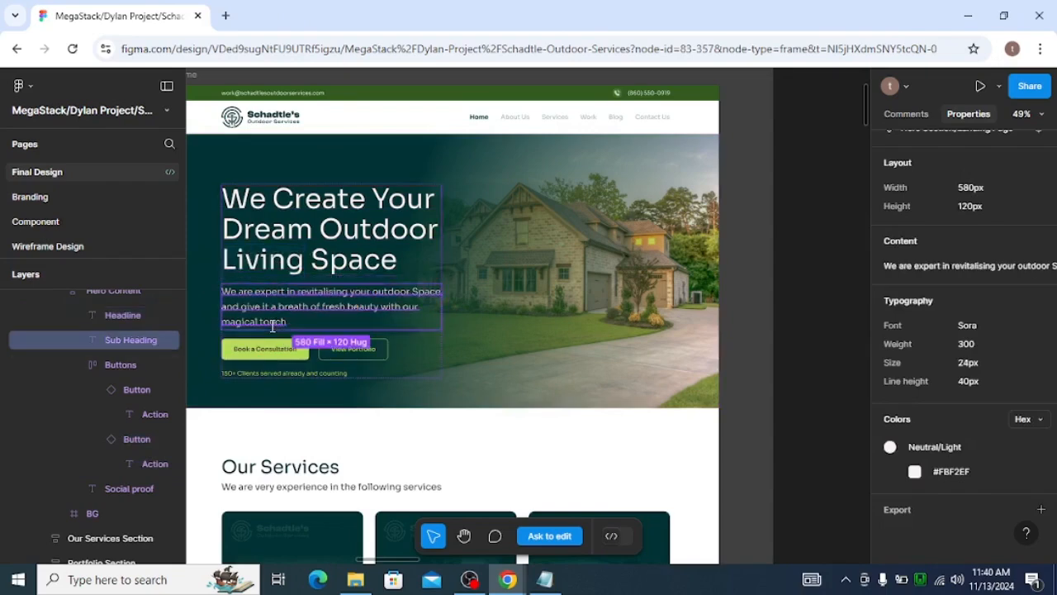
click(278, 348)
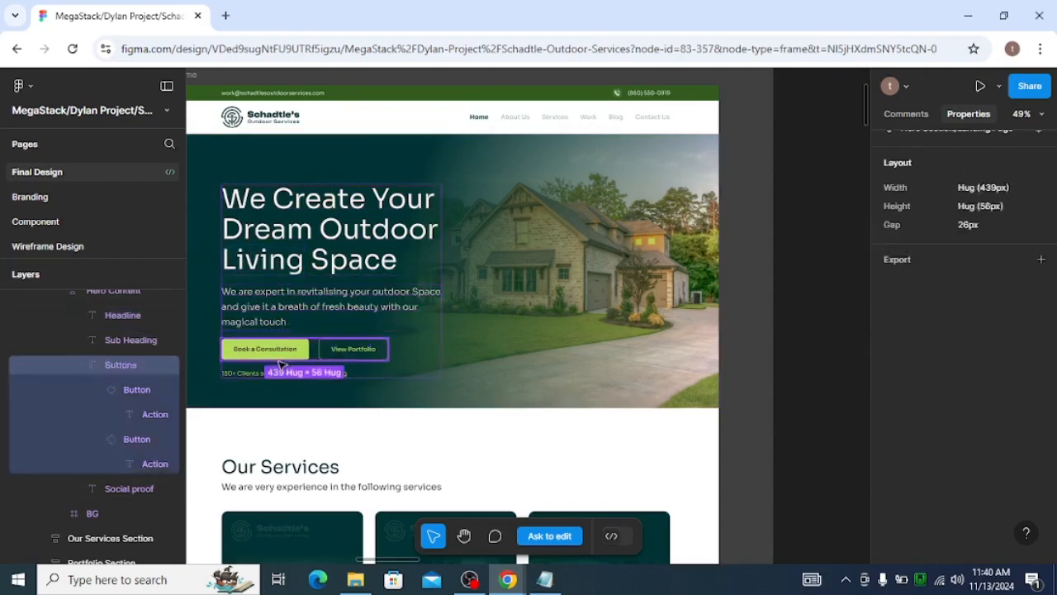
click(279, 349)
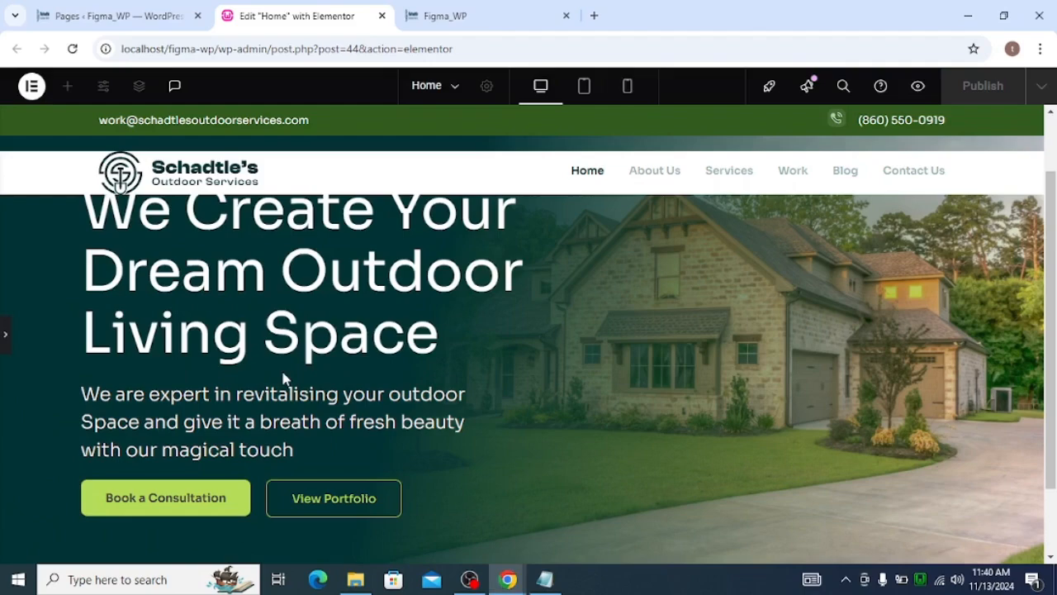
Select the inner hero content container, set its direction to column and its gaps to 0
key(alt+Tab)
click(4, 335)
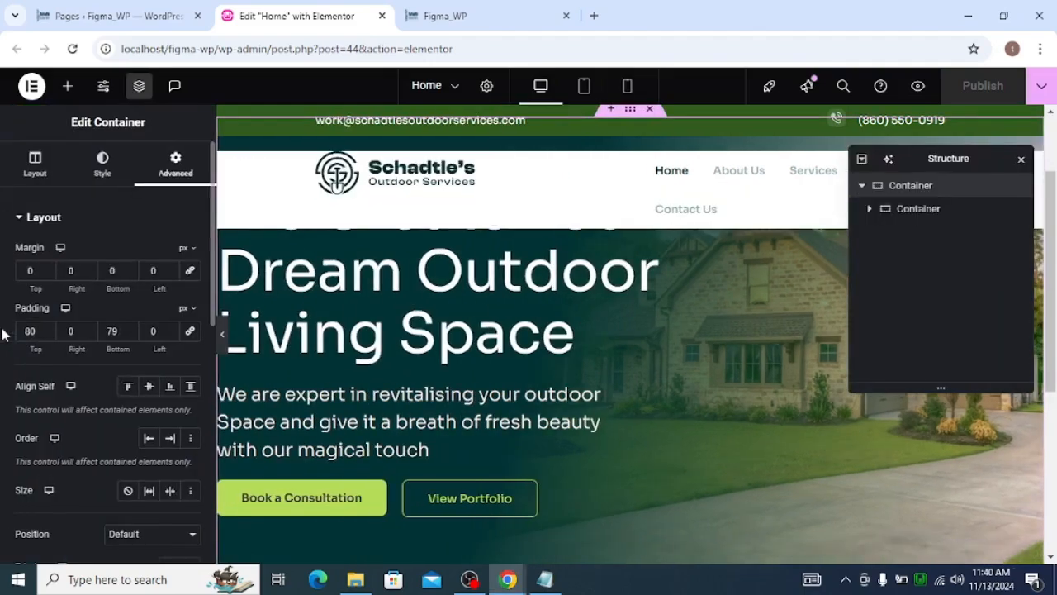
scroll(427, 337, up, 2)
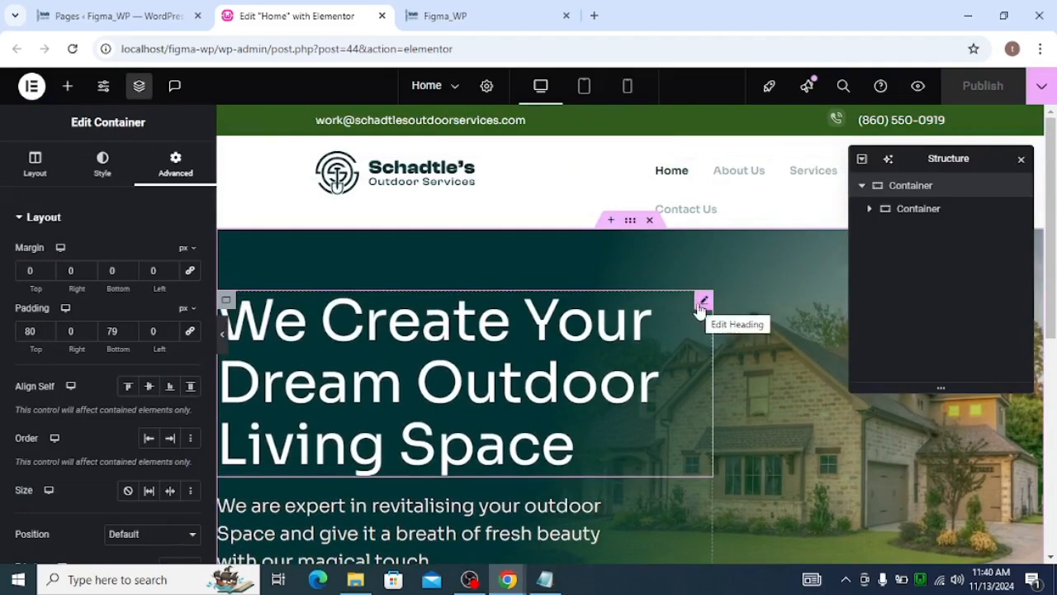
click(226, 302)
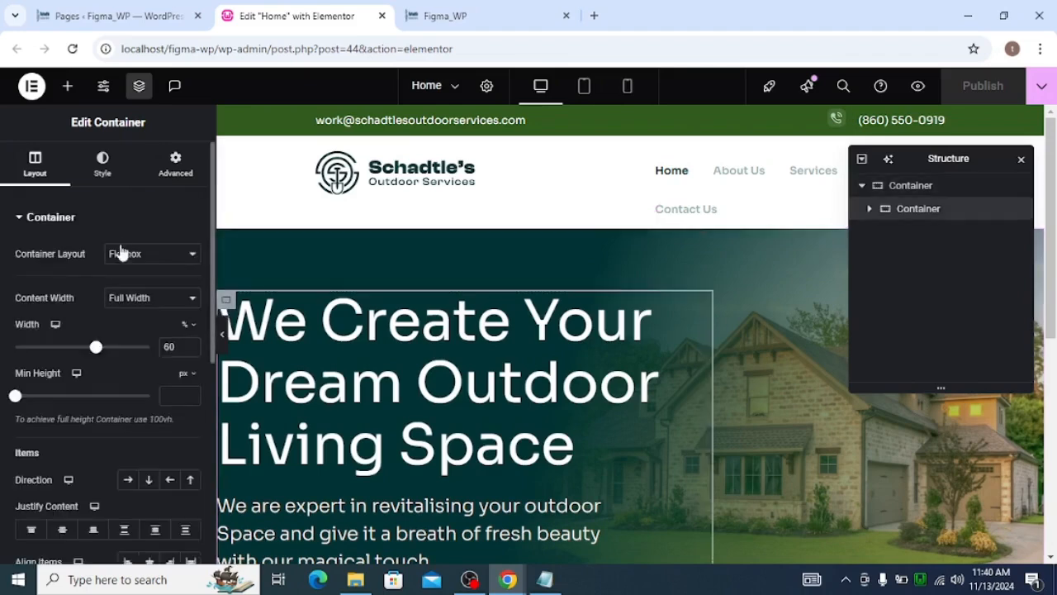
scroll(69, 385, down, 4)
scroll(113, 379, up, 2)
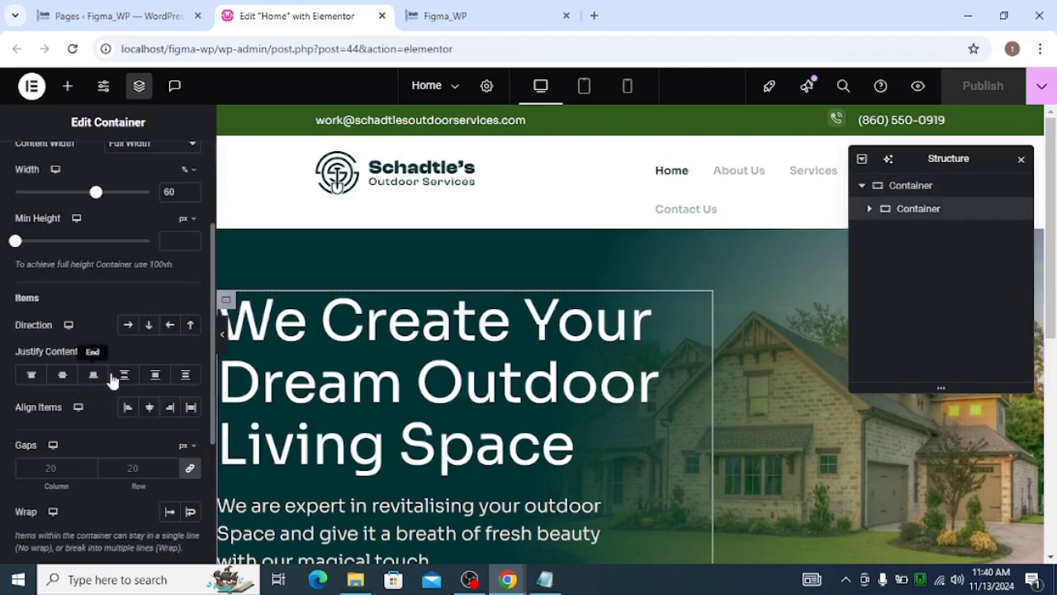
click(145, 328)
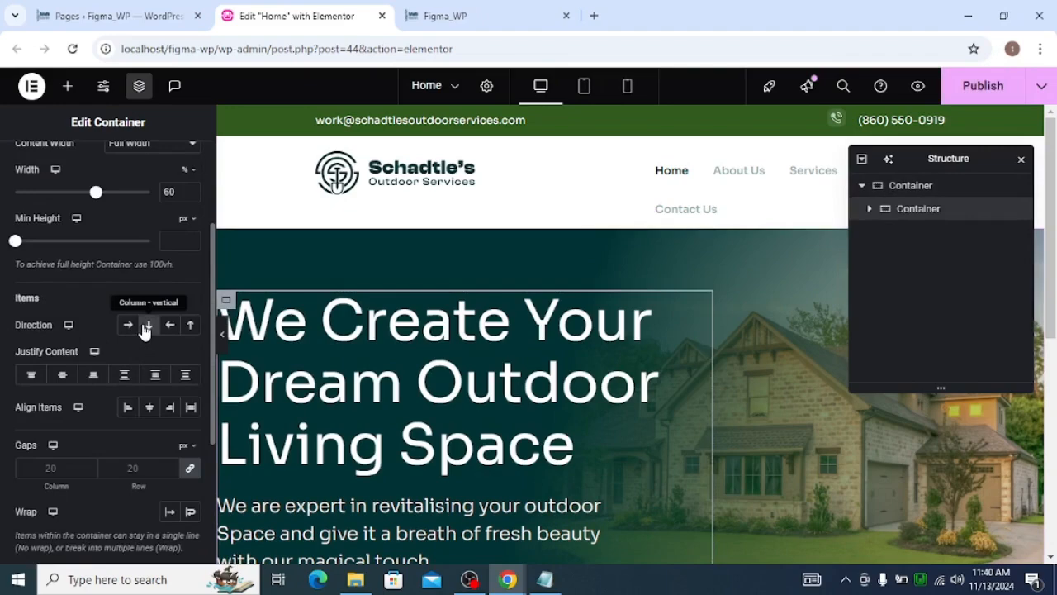
scroll(145, 328, down, 3)
click(189, 312)
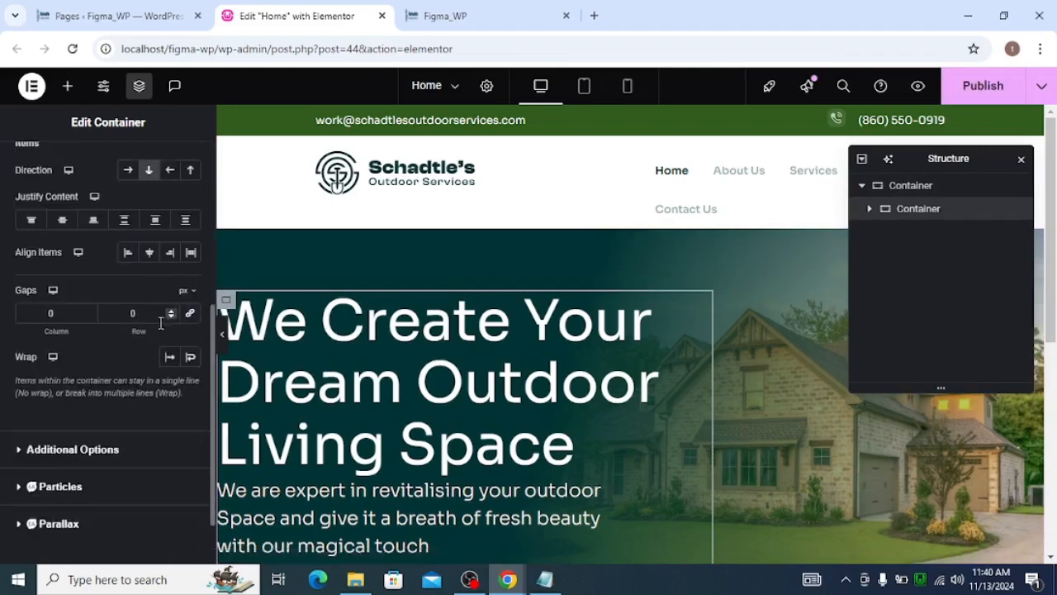
Set the inner hero content container's column and row gaps to 24 px
text(24)
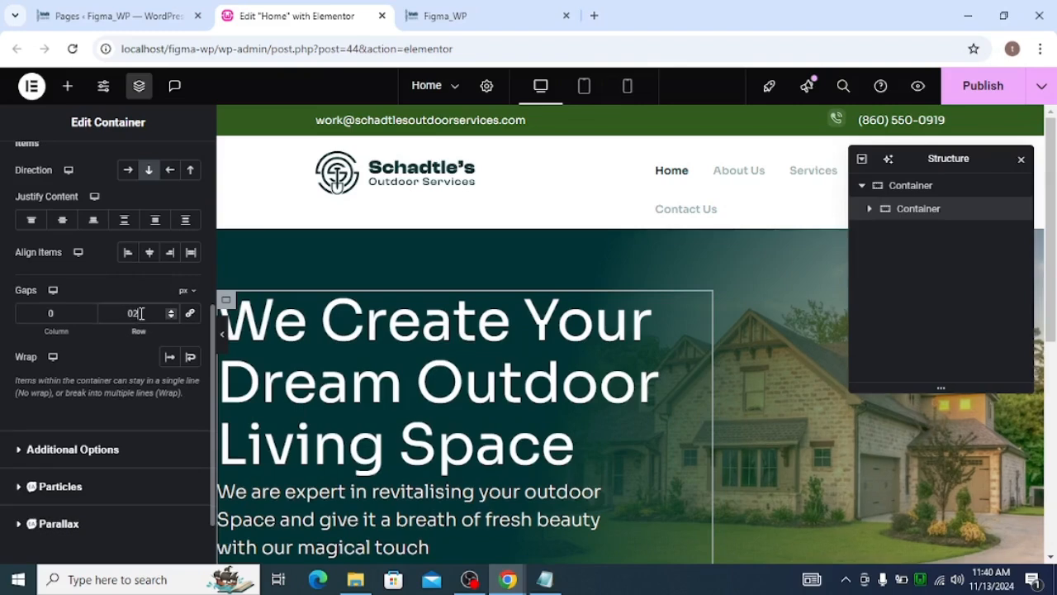
click(71, 318)
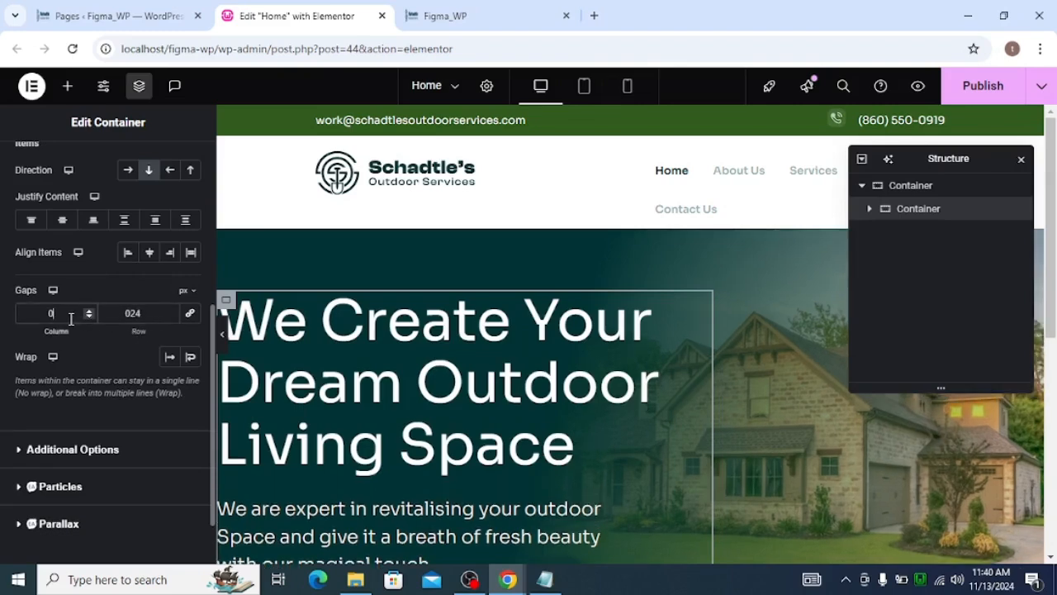
scroll(635, 358, down, 2)
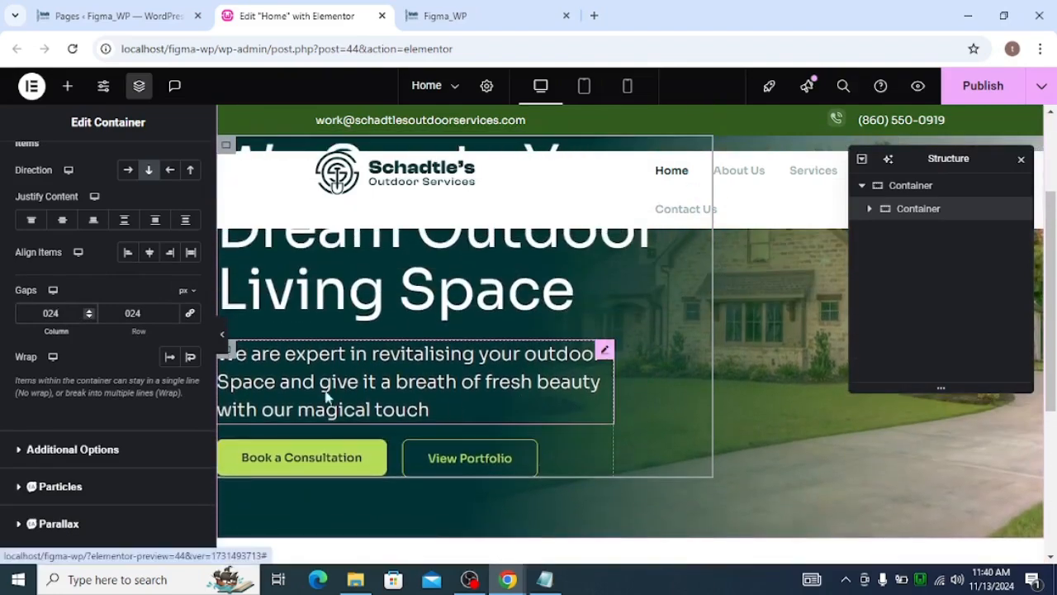
Preview the hero section with the editor panel hidden, then show the panel again
click(225, 350)
scroll(309, 367, up, 2)
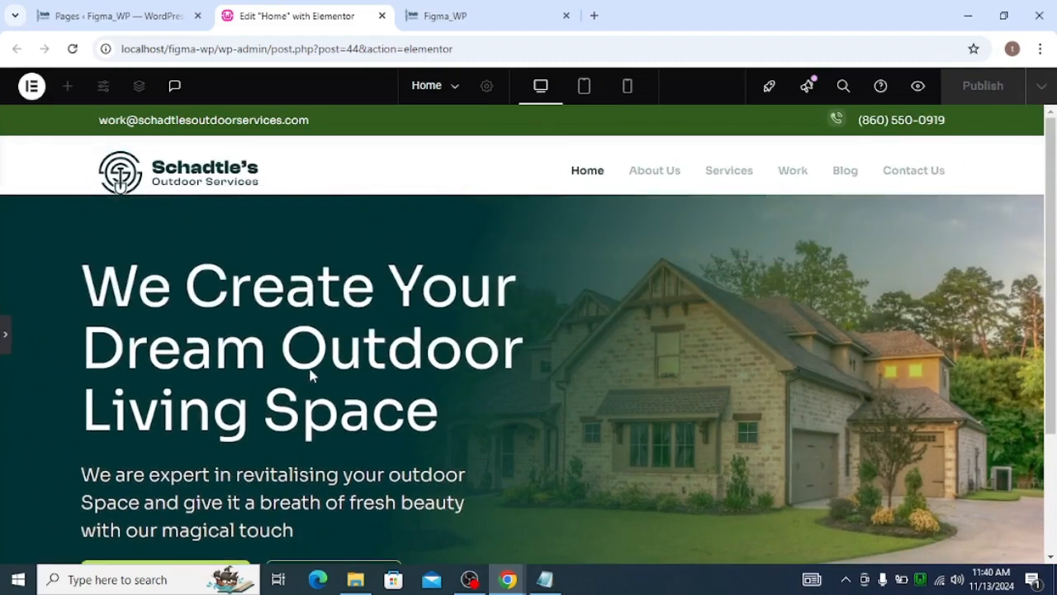
scroll(315, 363, down, 2)
scroll(316, 367, up, 1)
scroll(316, 369, up, 1)
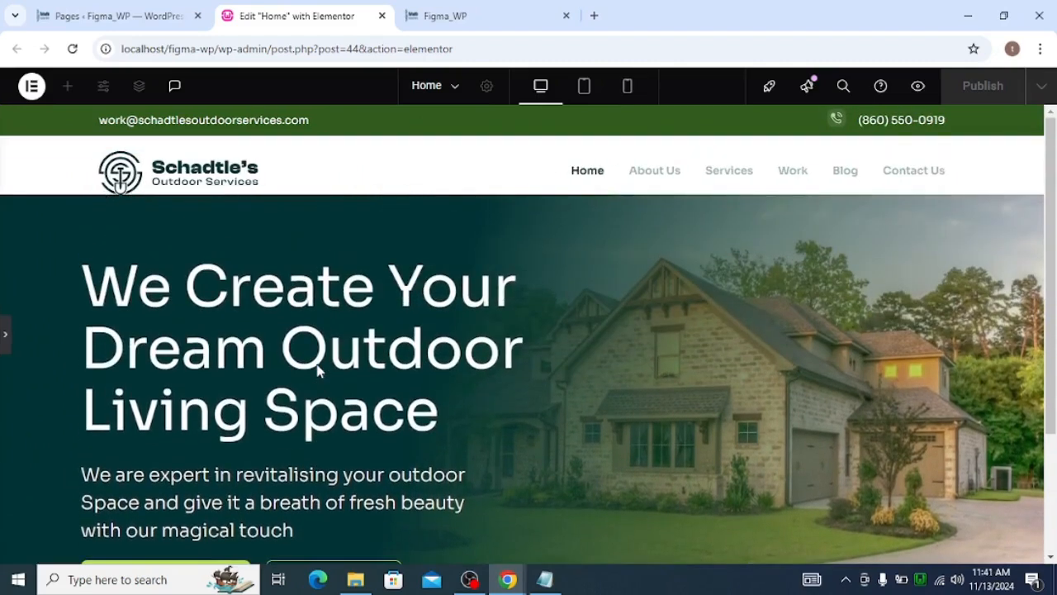
click(6, 338)
scroll(602, 334, down, 3)
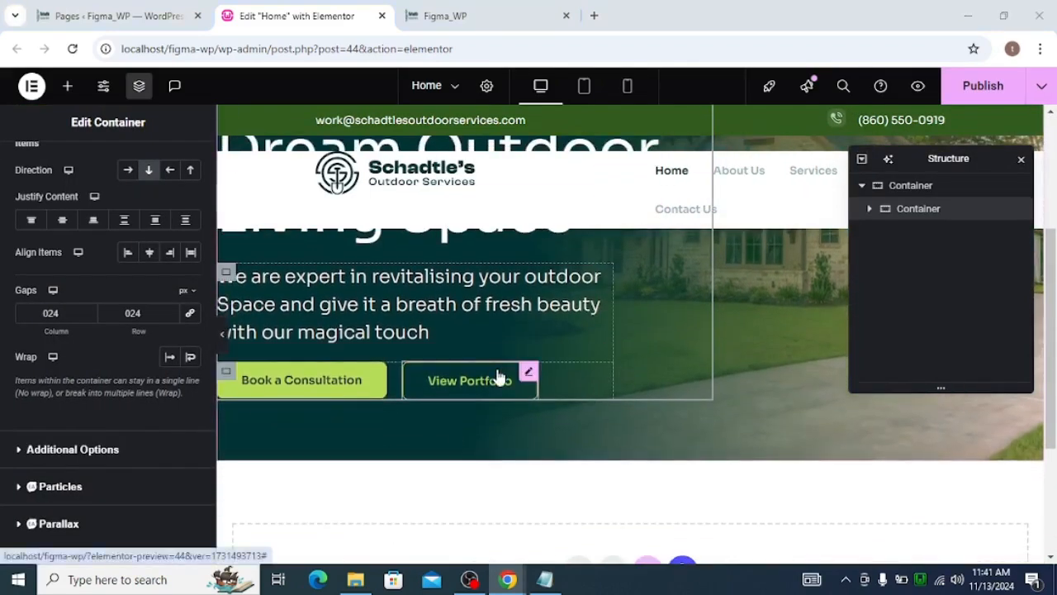
Copy the social proof text from the Figma design and add a Text Editor widget below the hero buttons
key(alt+Tab)
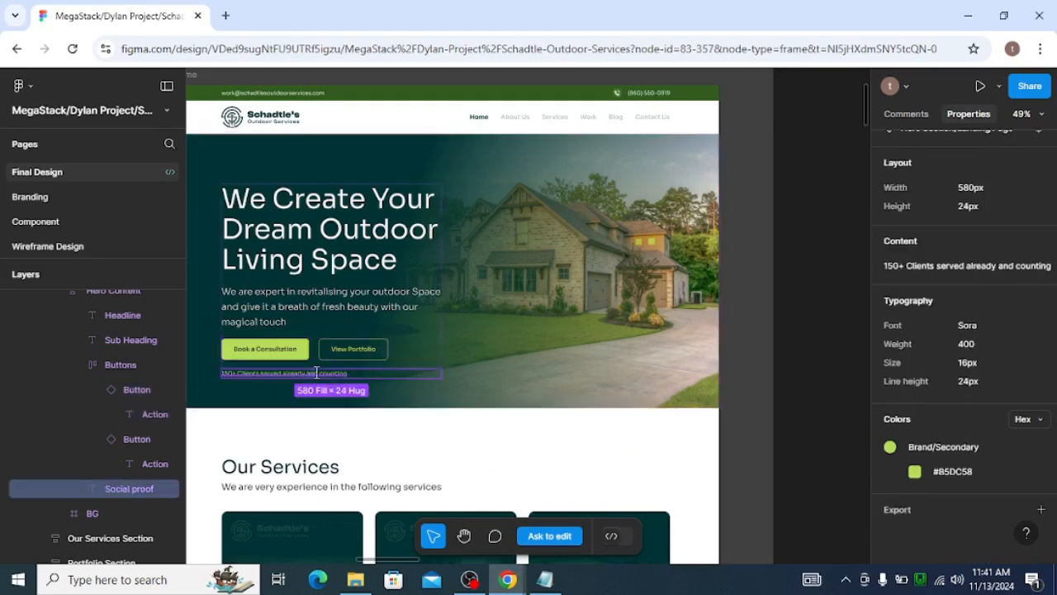
click(970, 265)
key(alt+Tab)
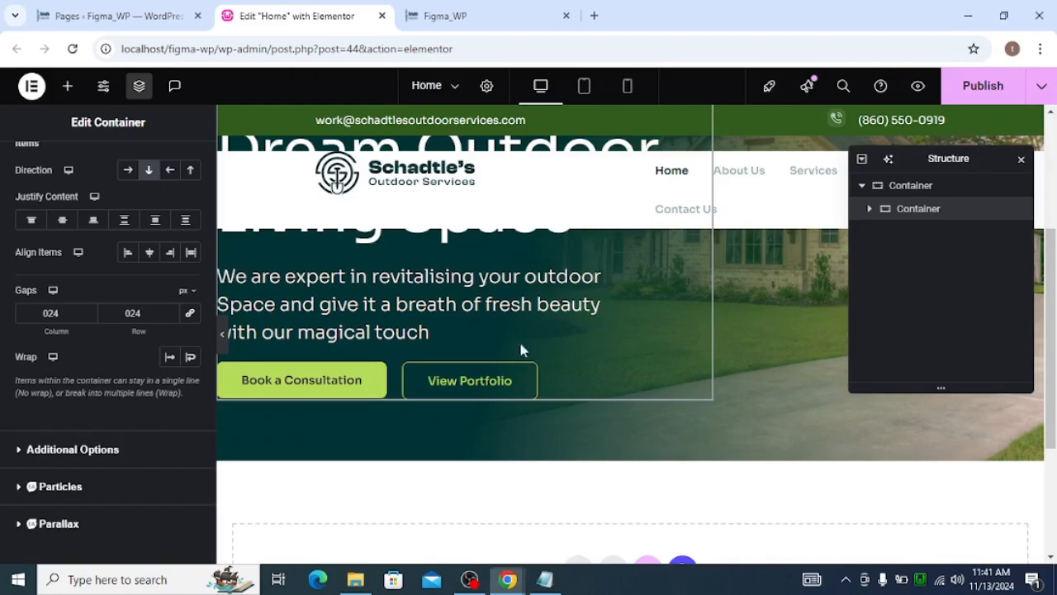
scroll(149, 170, up, 4)
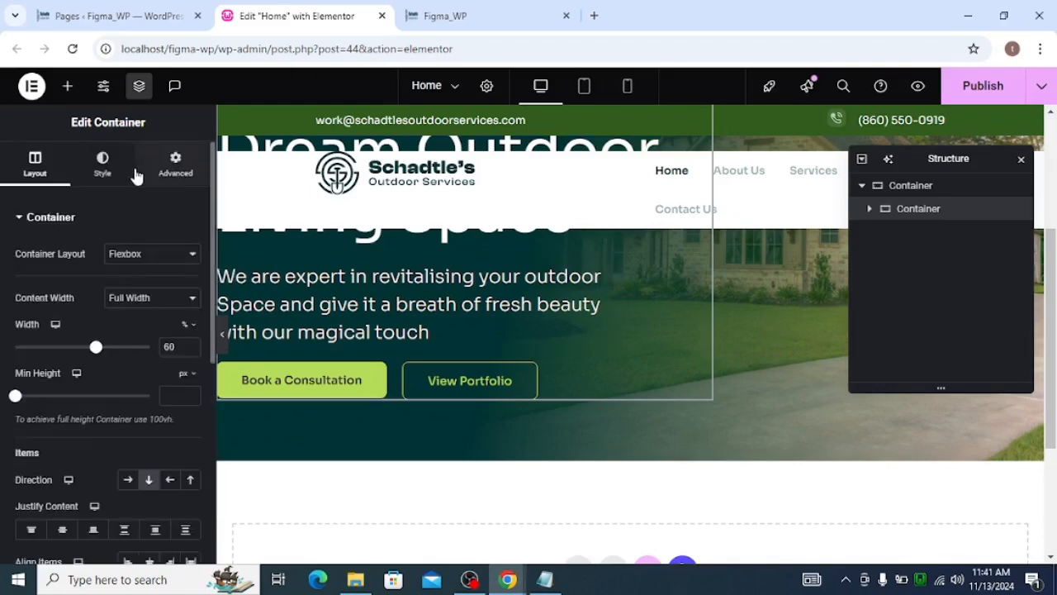
click(67, 87)
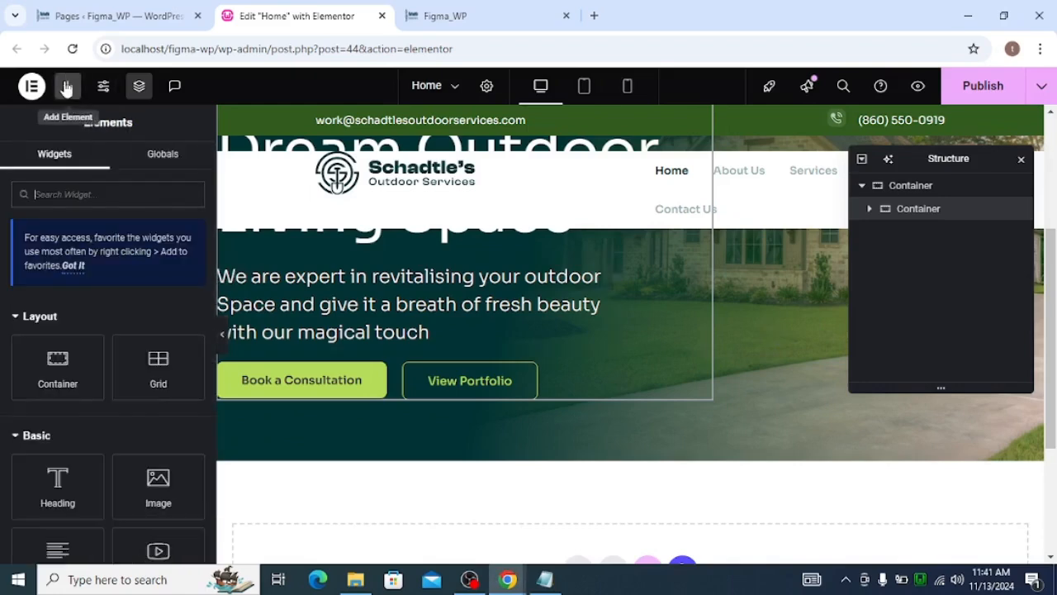
text(text)
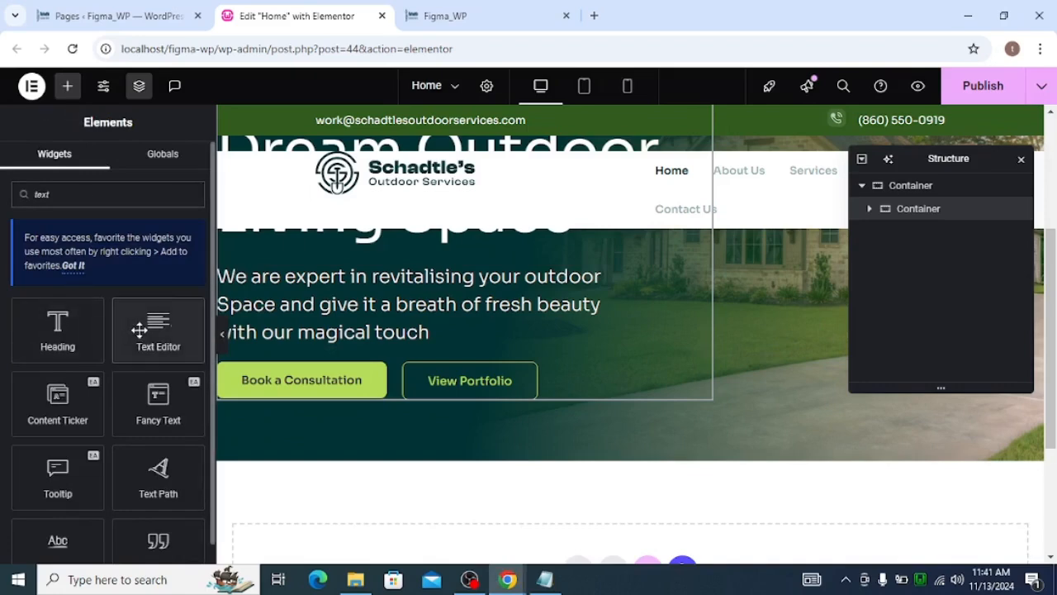
drag(140, 329, 360, 353)
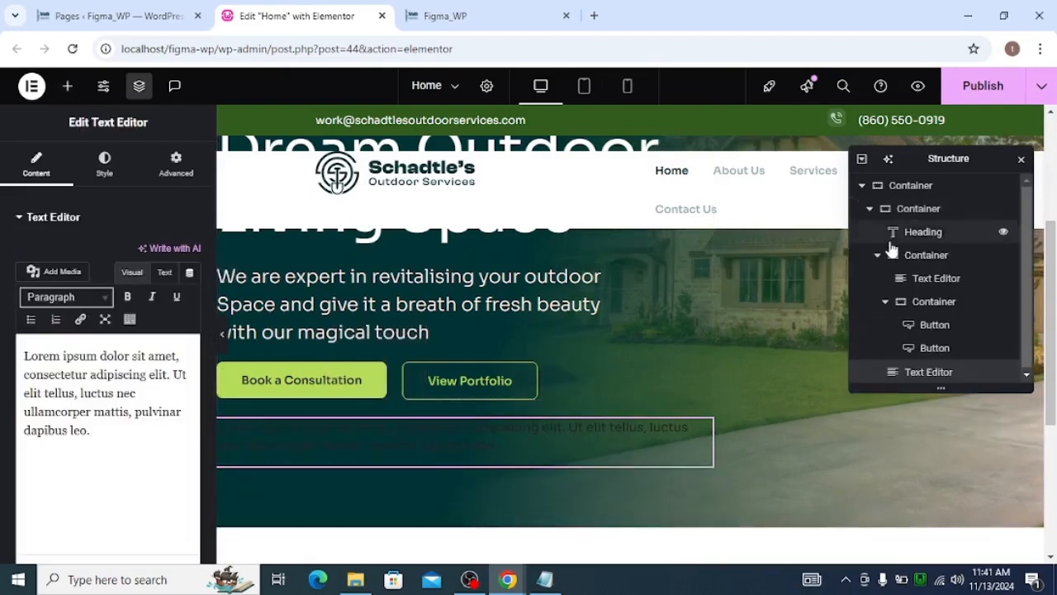
Replace the Text Editor's content with the copied text "150+ Clients served already and counting"
click(877, 254)
click(872, 209)
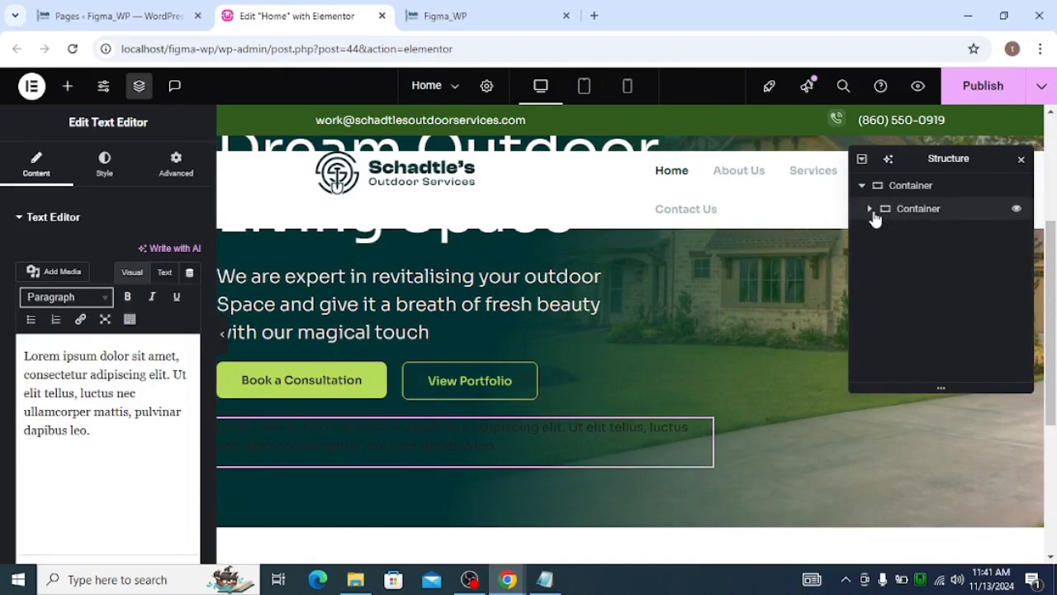
click(871, 209)
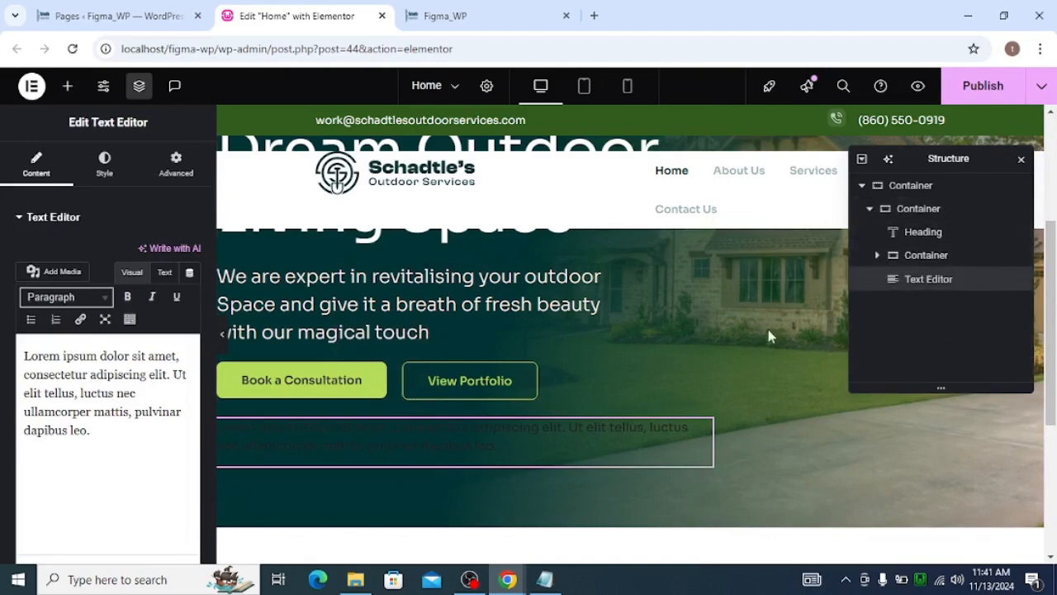
key(alt+Tab)
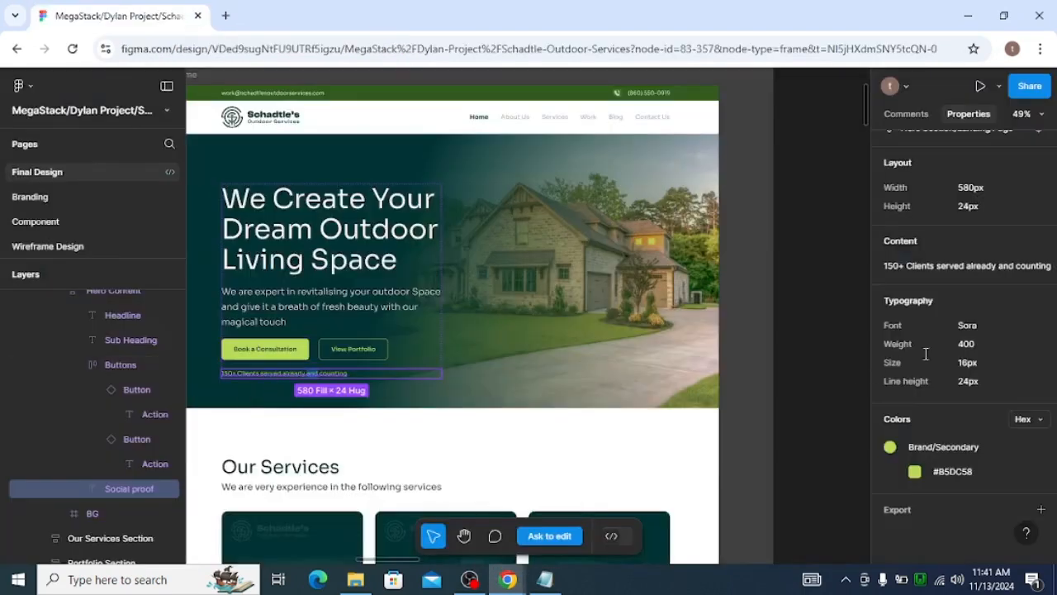
key(alt+Tab)
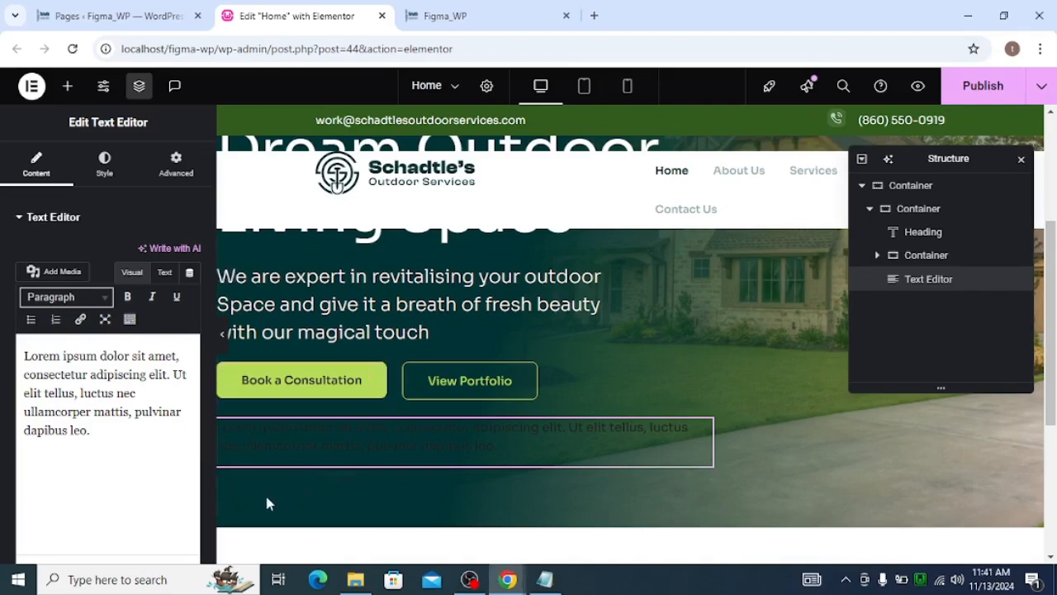
click(164, 272)
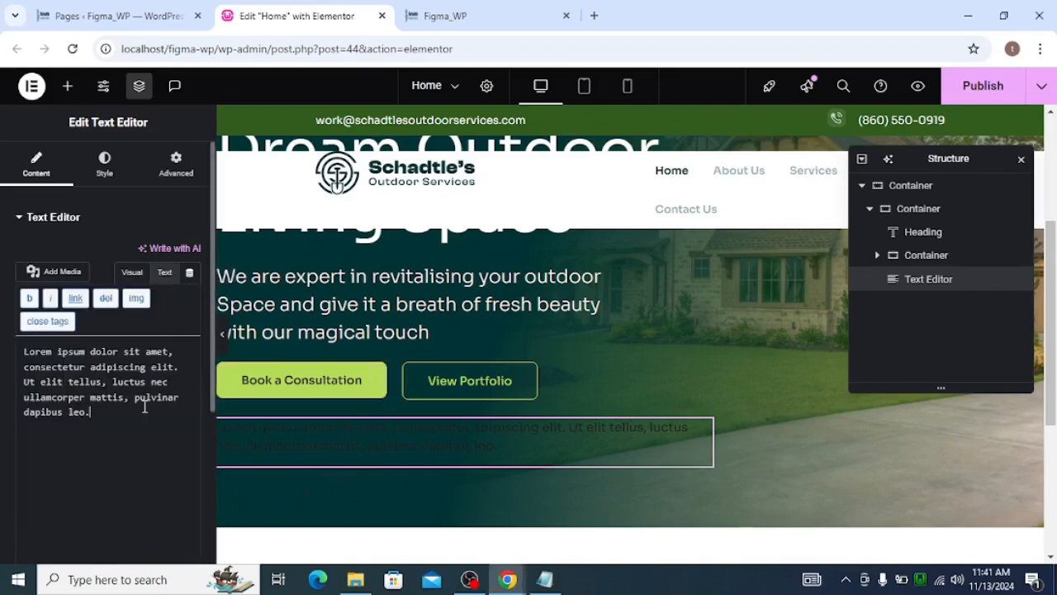
key(ctrl+a)
text(150+ Clients served already and counting)
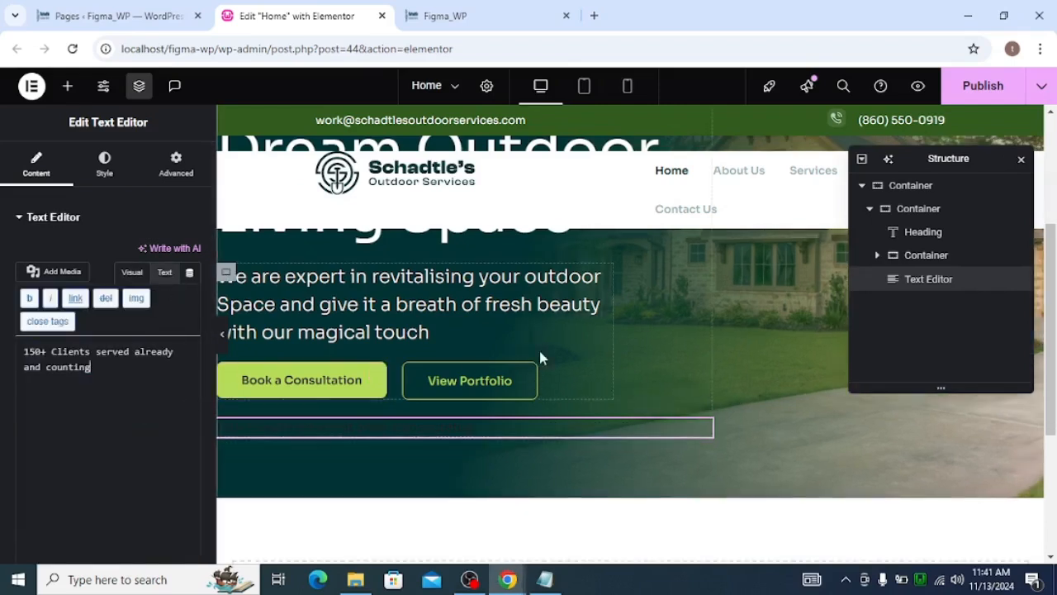
Set the social proof text color to the global brand_sec color, matching the Figma design
click(112, 175)
click(169, 286)
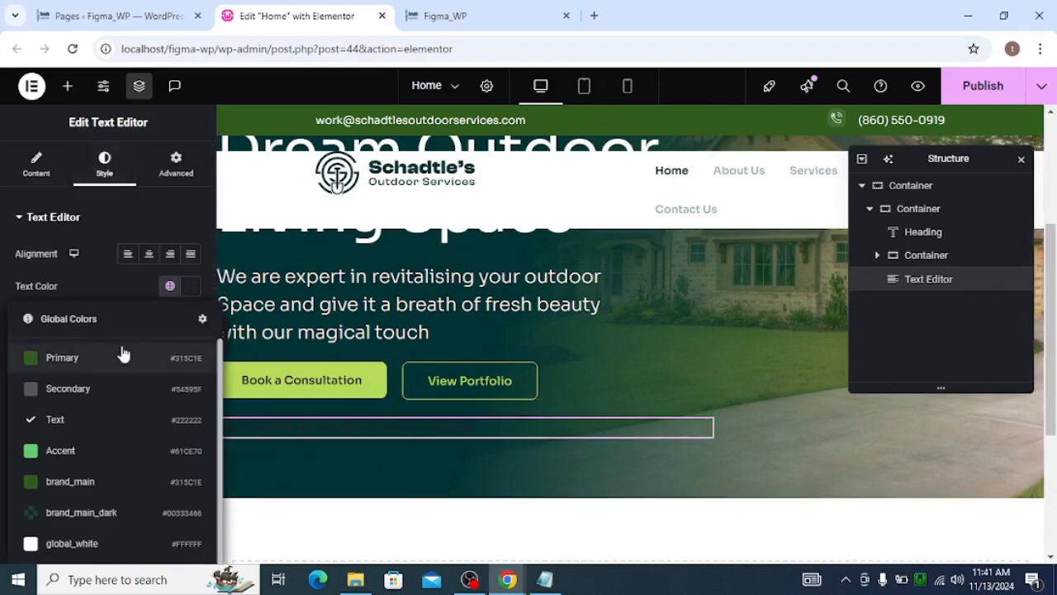
scroll(85, 461, down, 1)
key(alt+Tab)
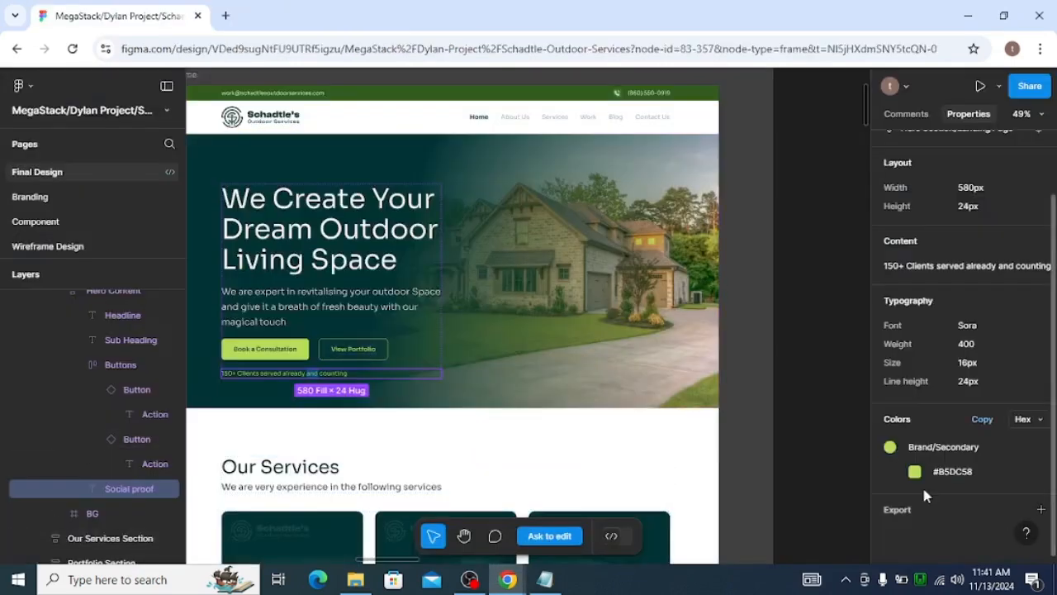
key(alt+Tab)
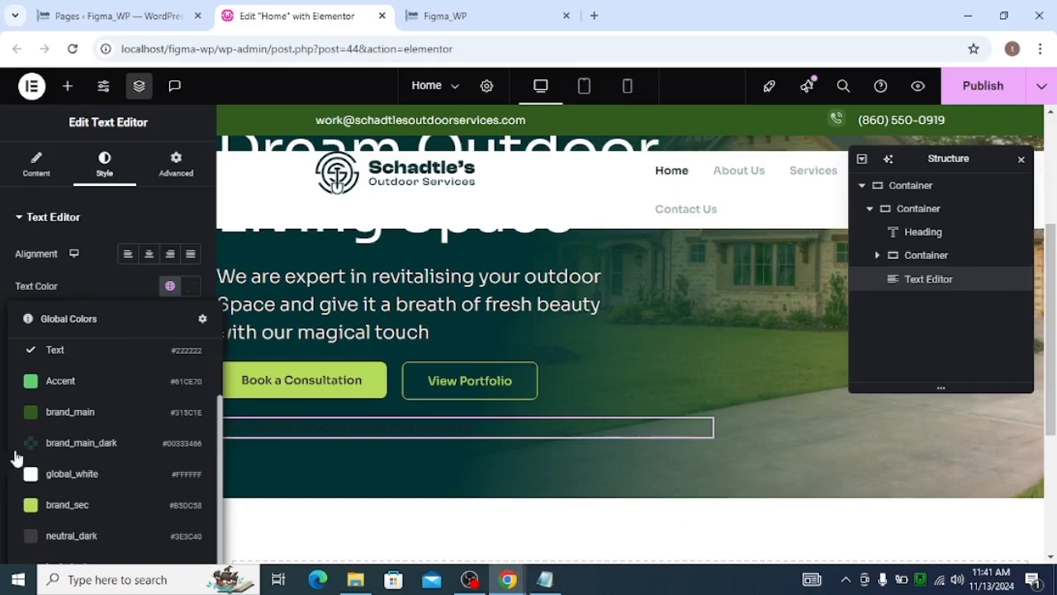
click(108, 505)
key(alt+Tab)
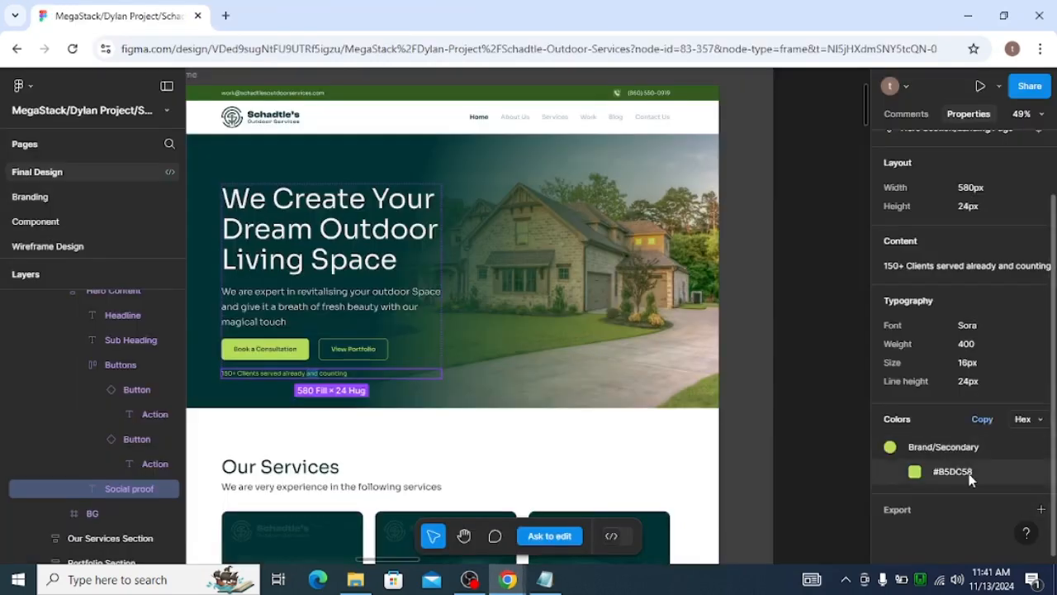
key(alt+Tab)
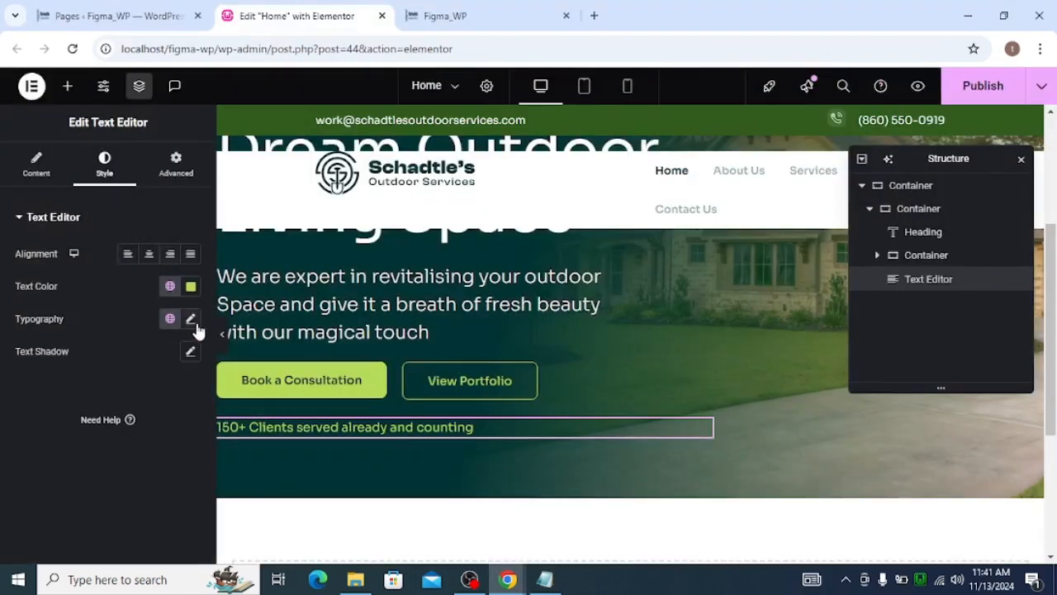
Set the social proof text's typography size to 16 px
click(193, 321)
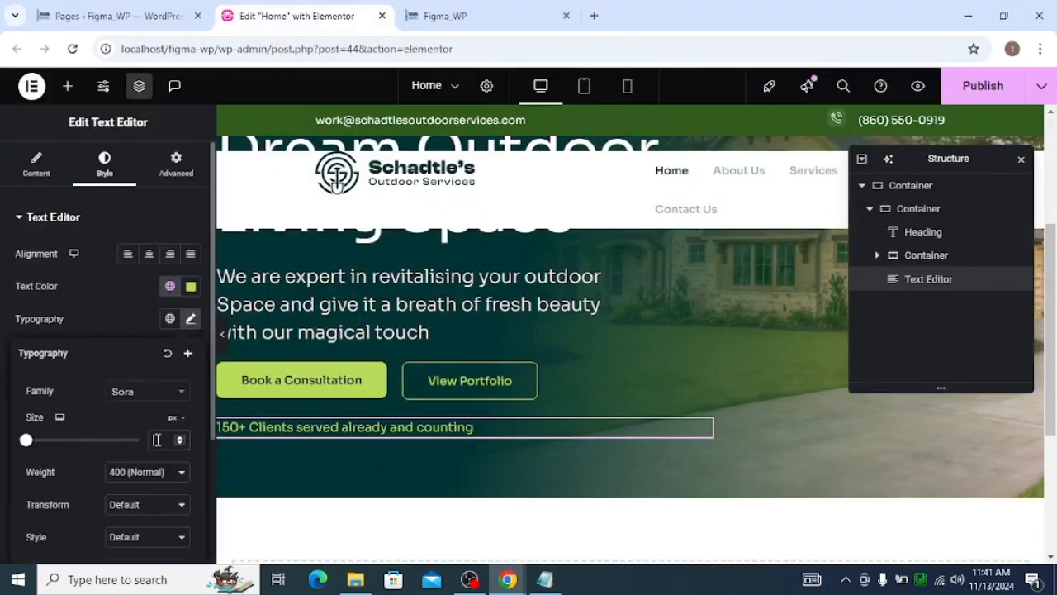
key(alt+Tab)
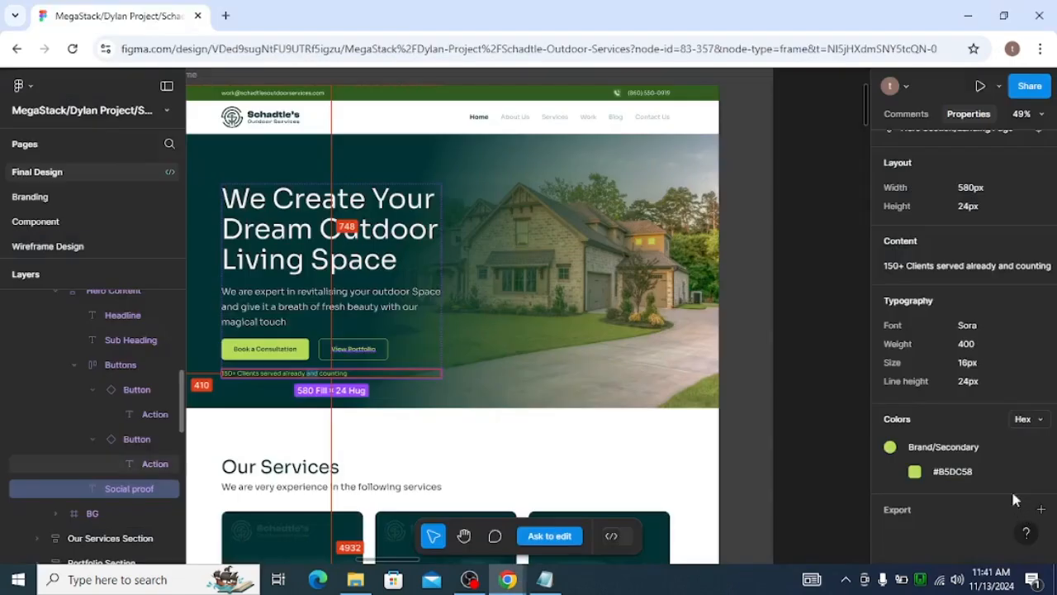
key(alt+Tab)
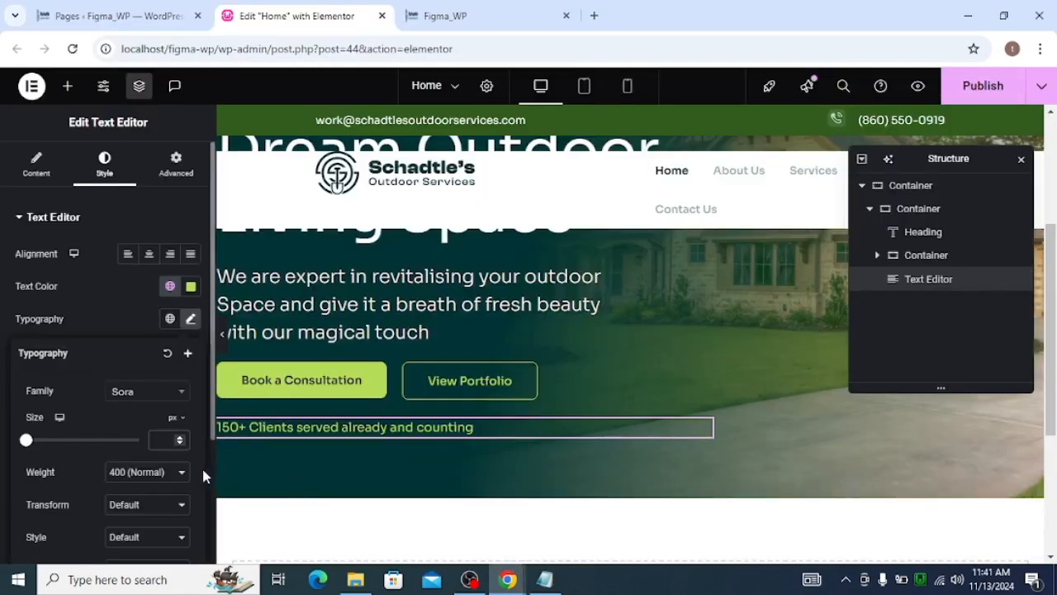
text(16)
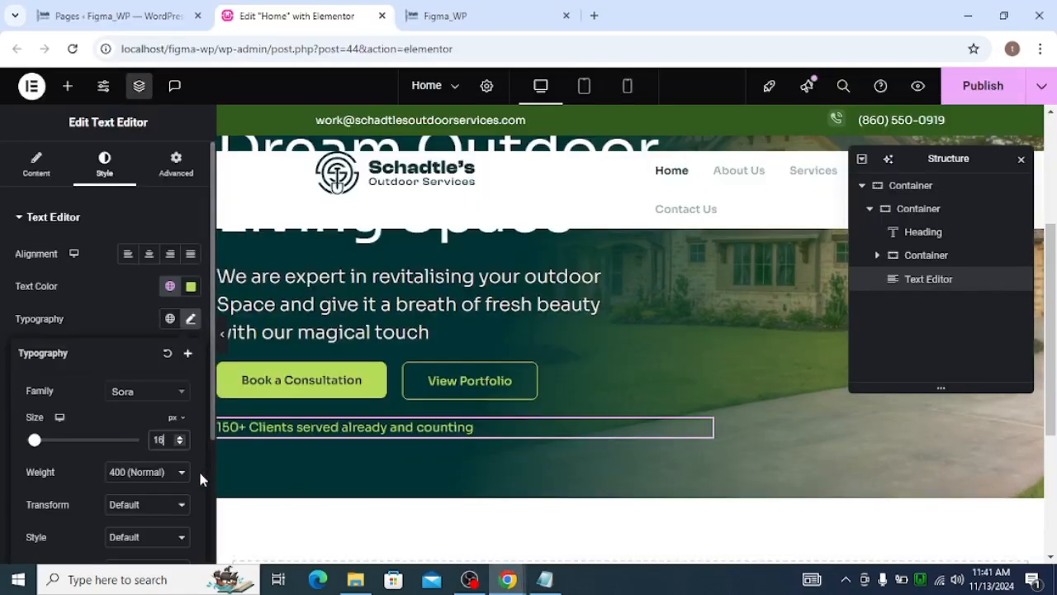
key(alt+Tab)
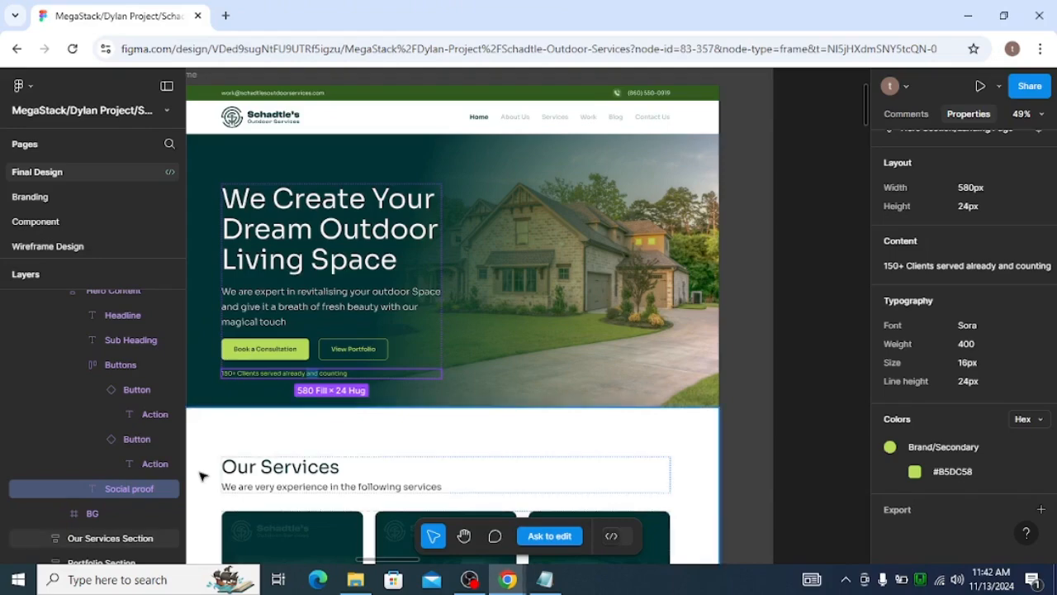
key(alt+Tab)
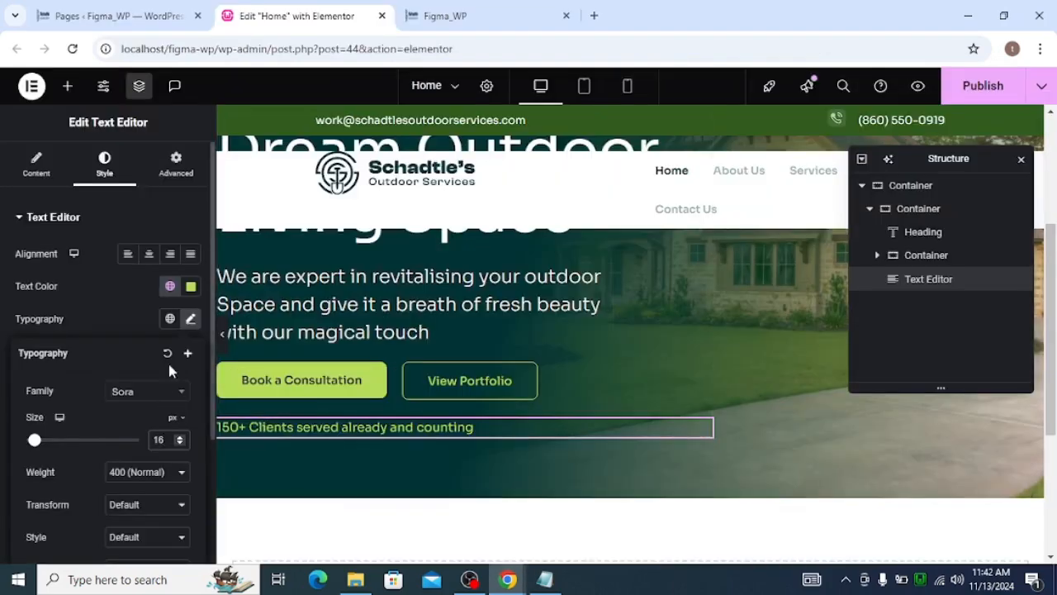
Preview the hero section with the editor panel hidden, then show the panel again
key(ctrl+p)
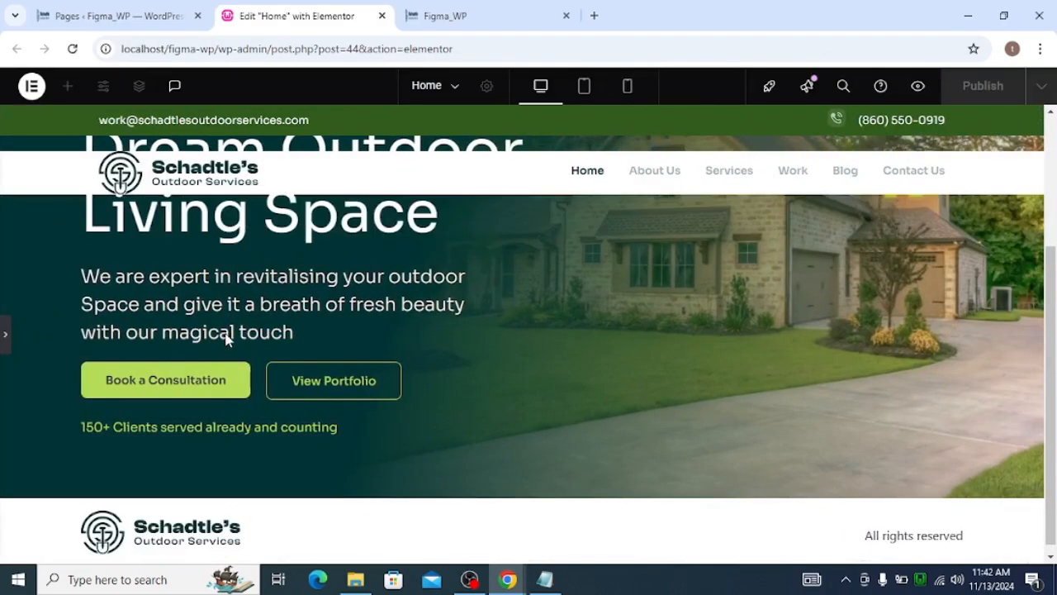
scroll(242, 397, up, 2)
scroll(247, 389, down, 2)
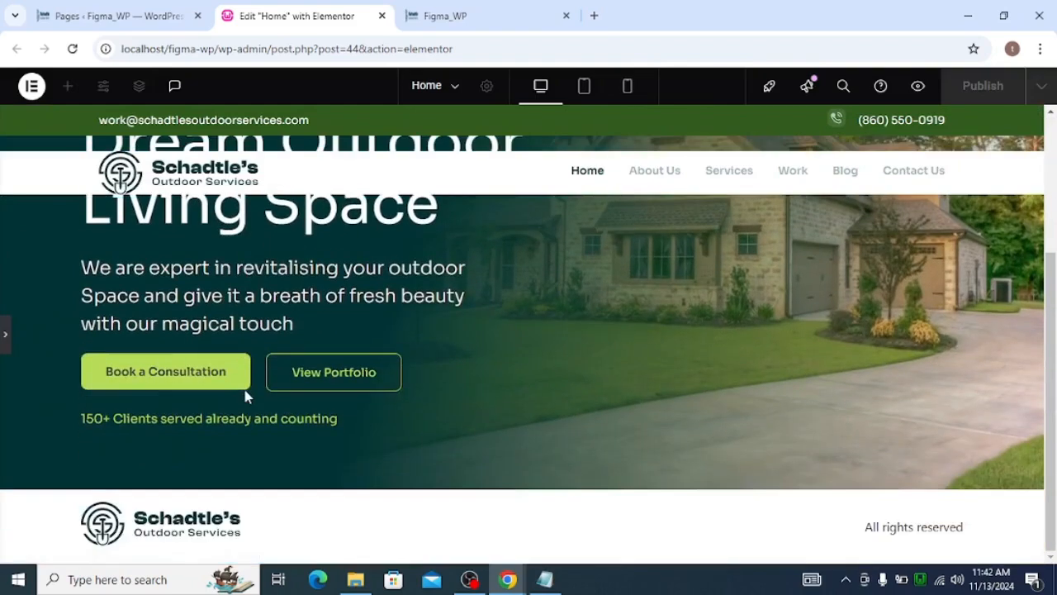
scroll(245, 398, up, 1)
scroll(244, 396, up, 2)
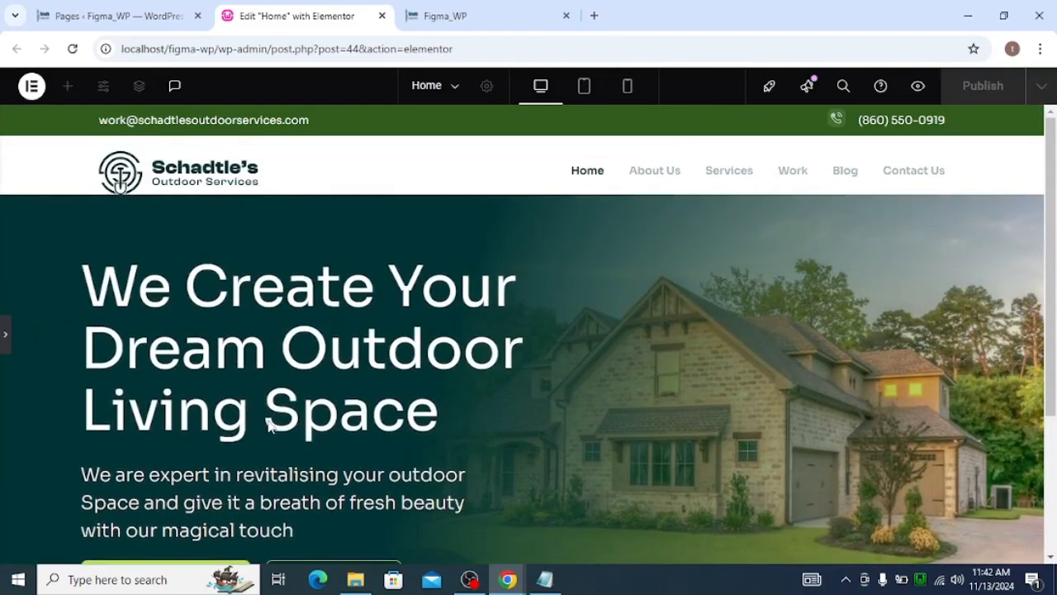
click(5, 335)
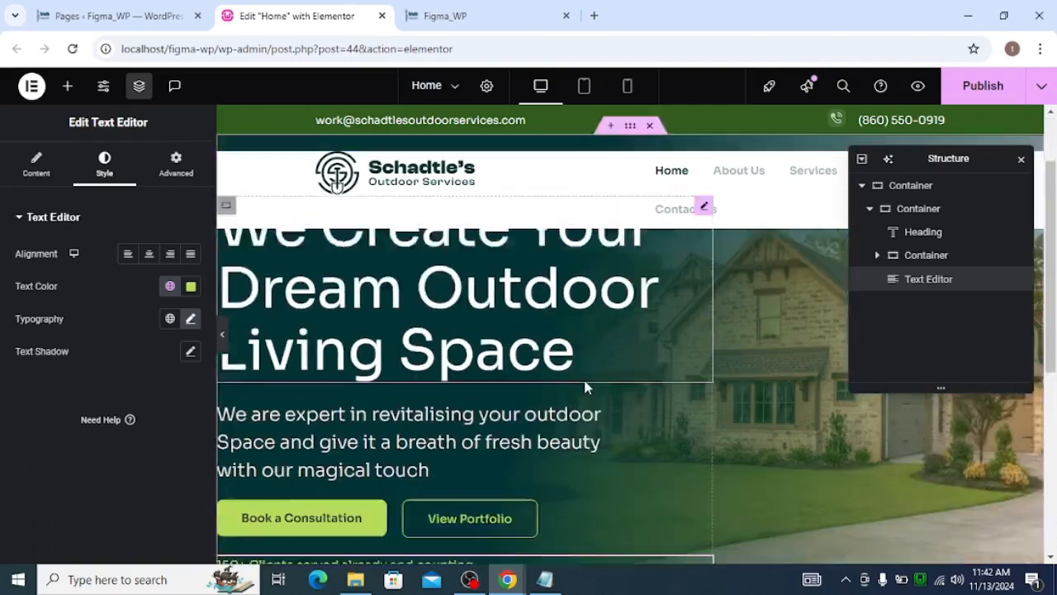
scroll(585, 380, down, 2)
scroll(586, 386, up, 2)
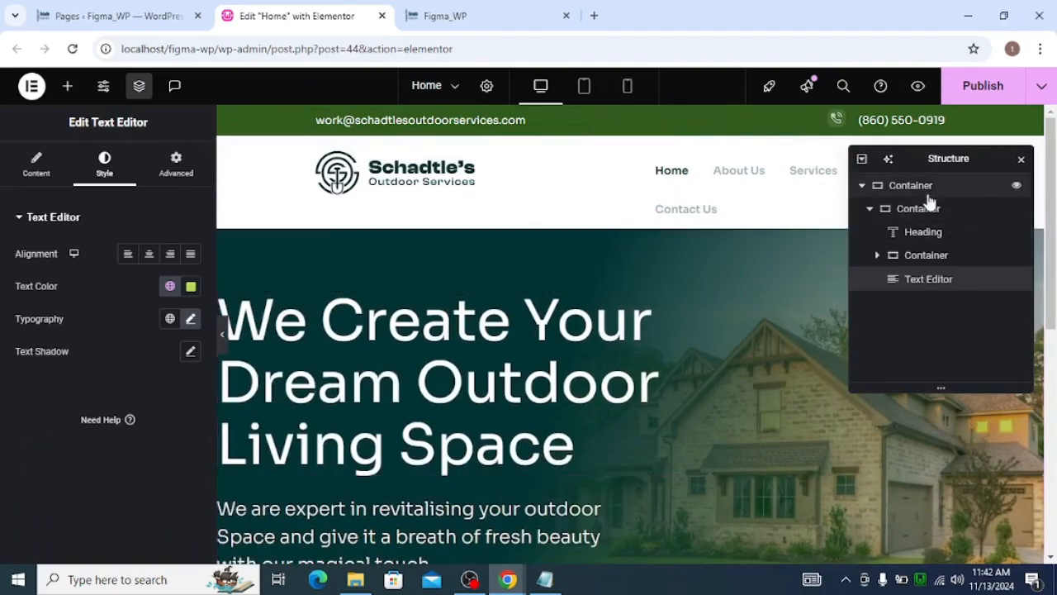
Publish the page with the updated hero section
click(983, 86)
scroll(681, 324, down, 4)
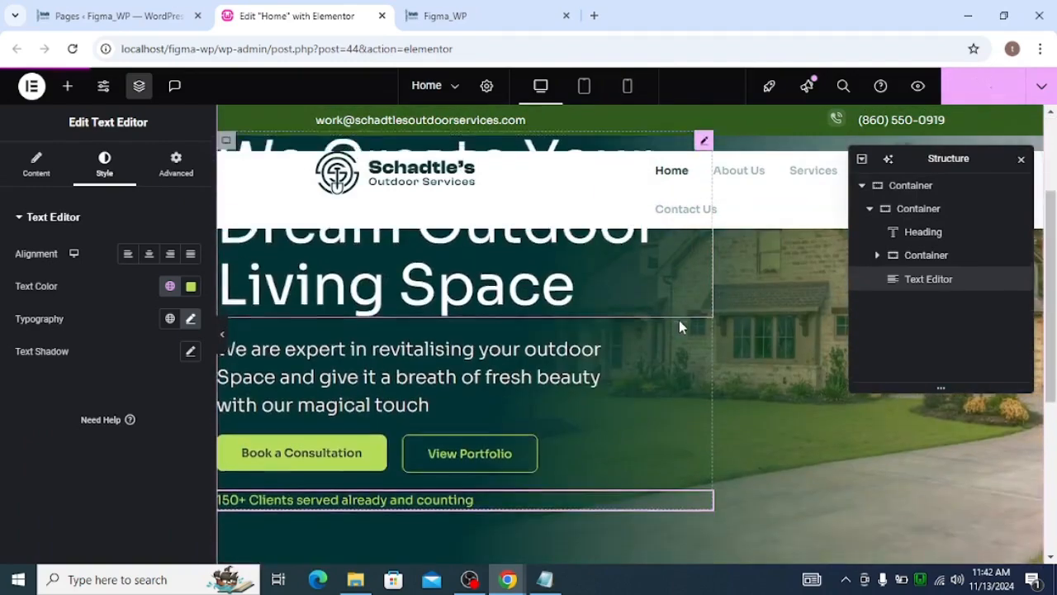
Review the published home page's hero section on the live site
scroll(681, 324, up, 4)
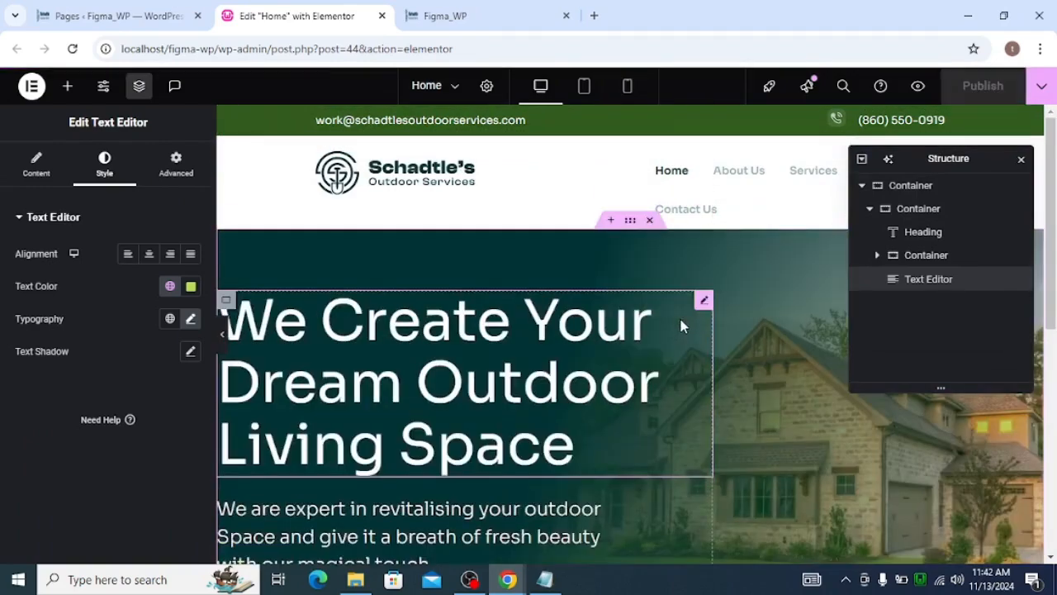
click(425, 18)
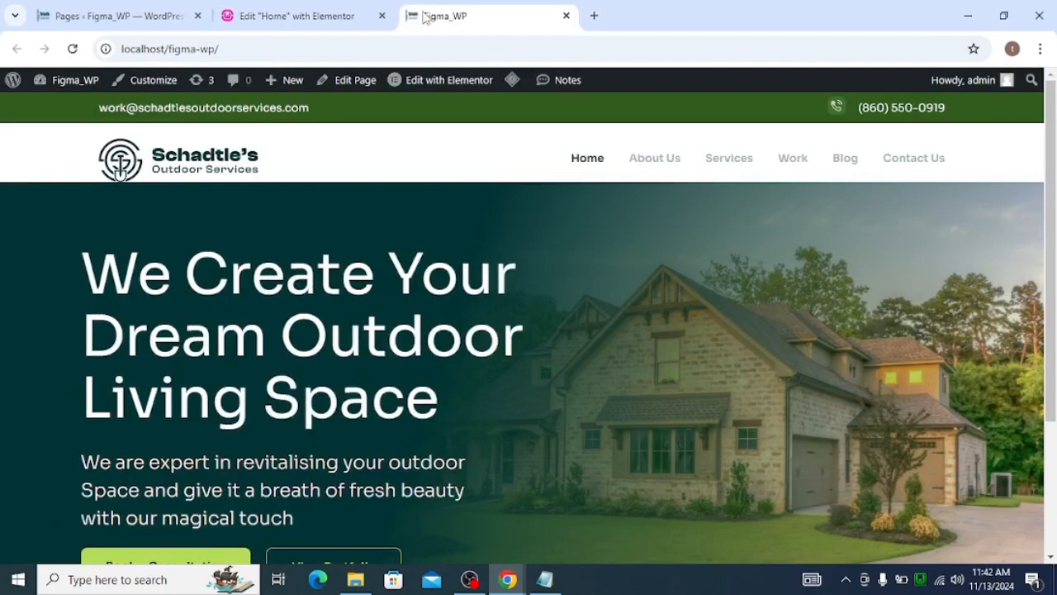
scroll(530, 333, down, 3)
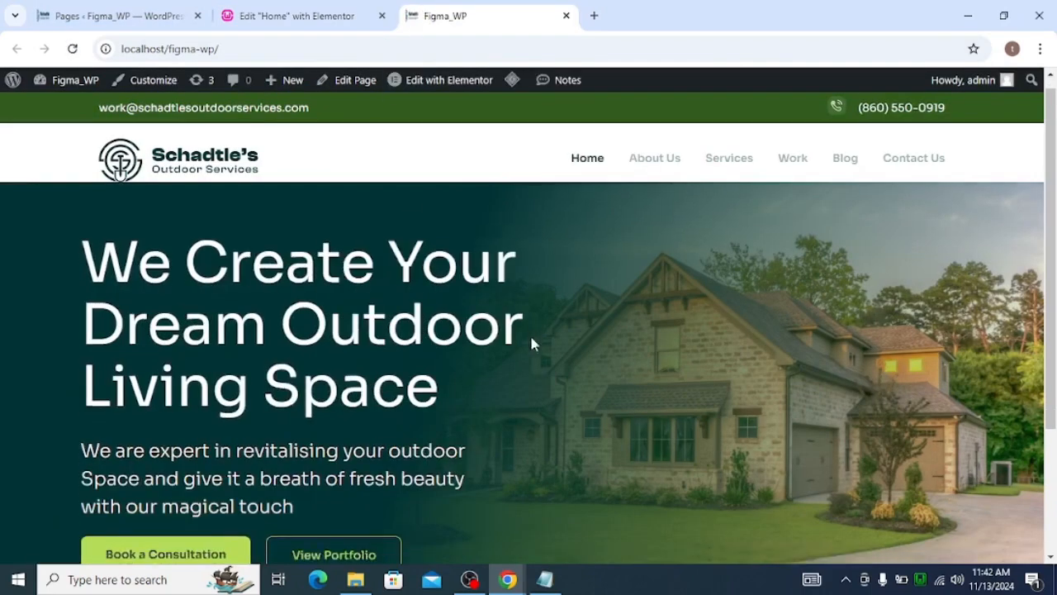
scroll(530, 333, up, 3)
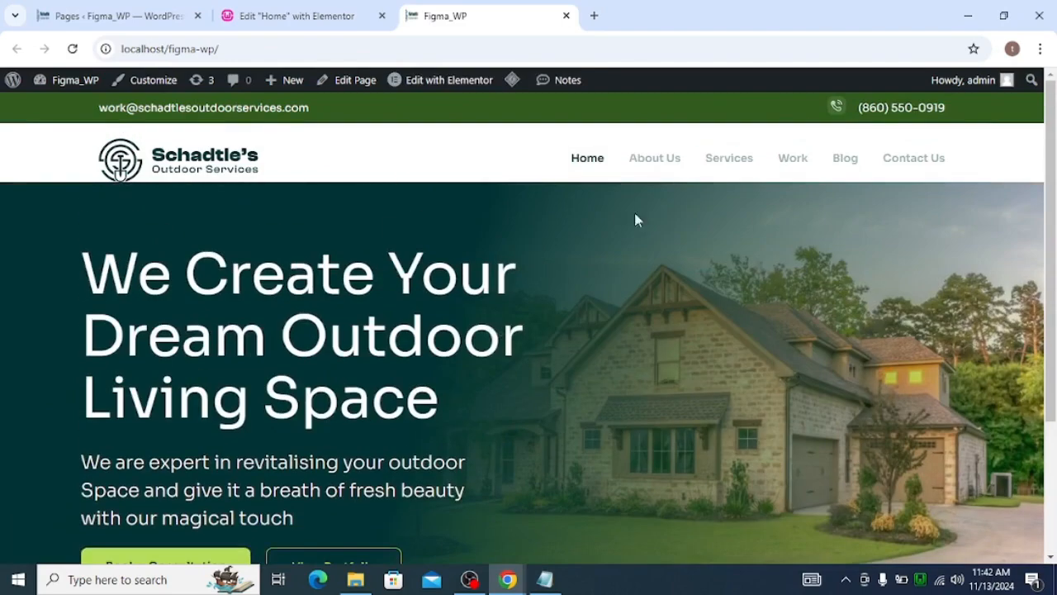
scroll(679, 239, down, 3)
scroll(170, 205, up, 3)
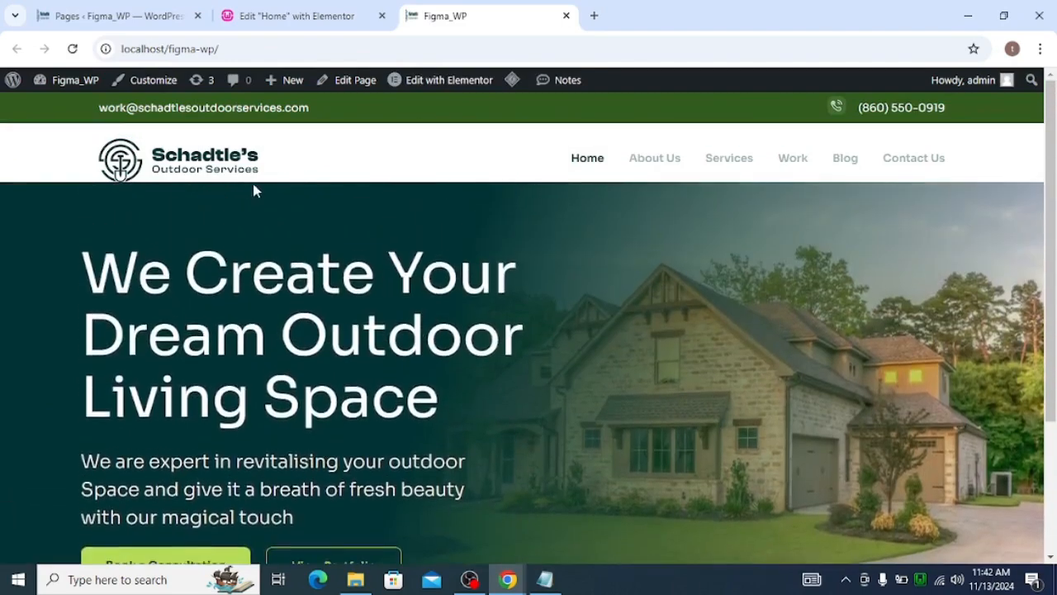
scroll(255, 189, down, 2)
scroll(255, 190, up, 3)
scroll(255, 185, down, 3)
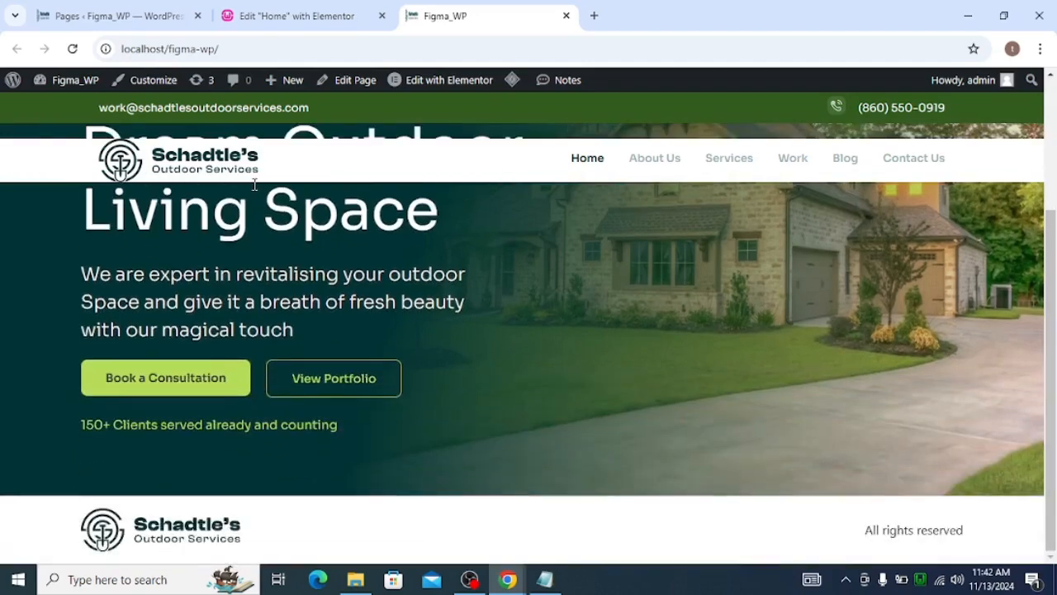
scroll(254, 185, up, 3)
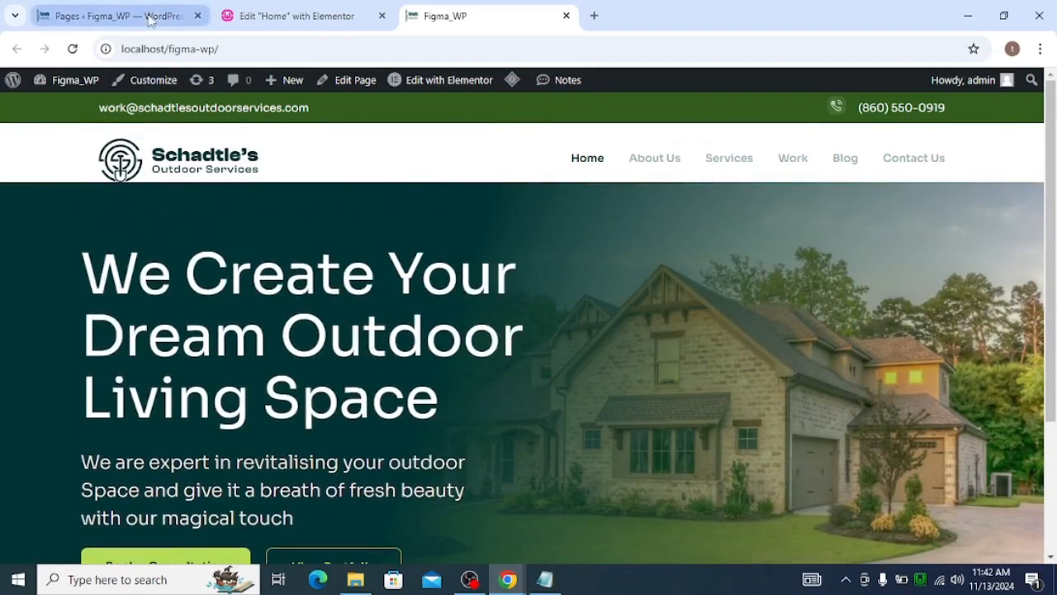
Open the published header template for editing in Elementor from the saved templates list
click(149, 18)
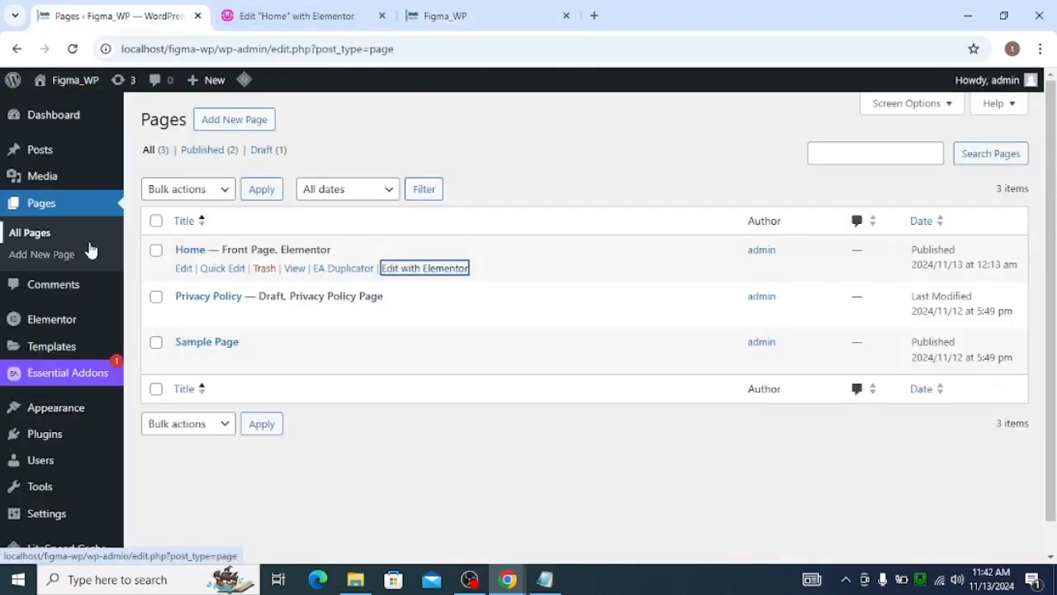
scroll(43, 322, down, 1)
mouse_move(61, 325)
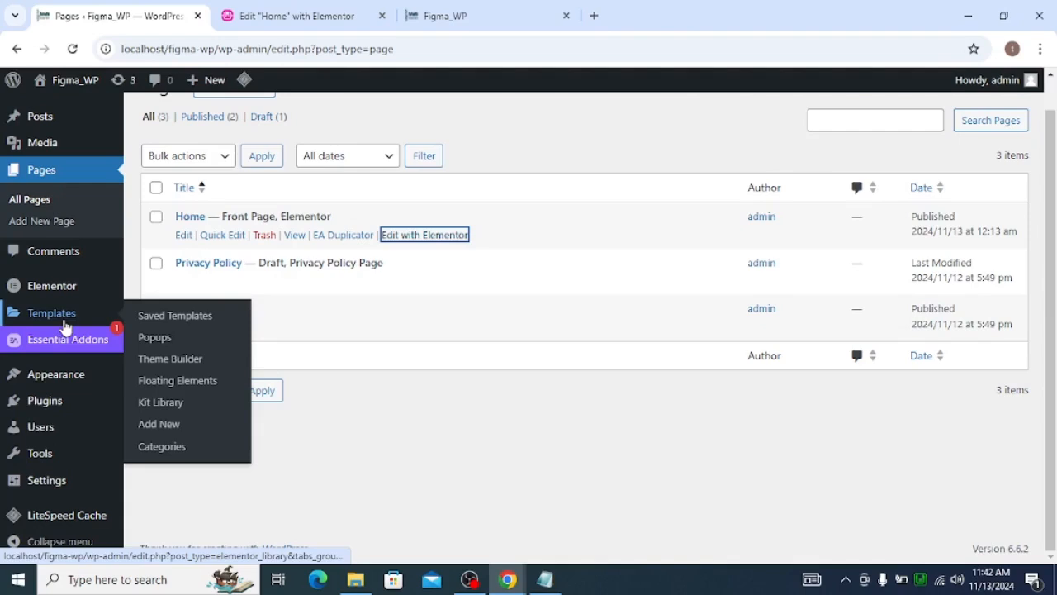
click(180, 329)
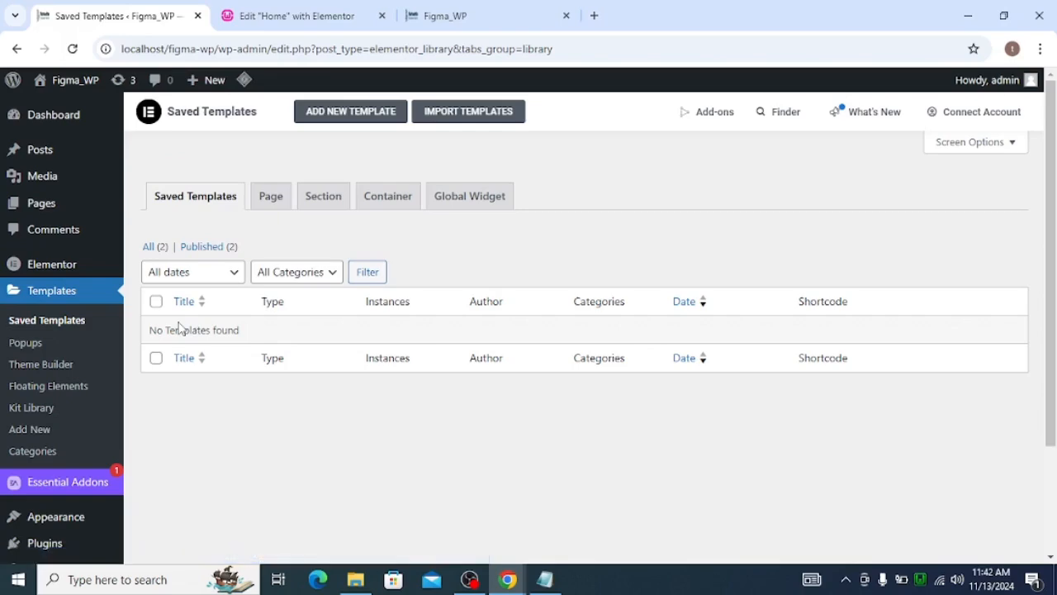
click(183, 248)
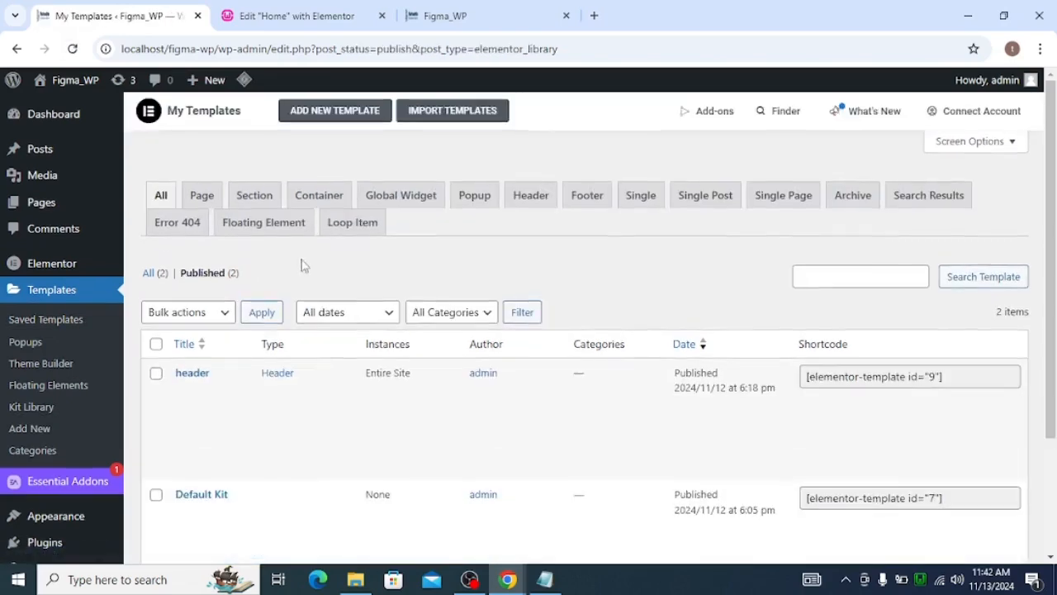
scroll(298, 272, down, 3)
mouse_move(220, 345)
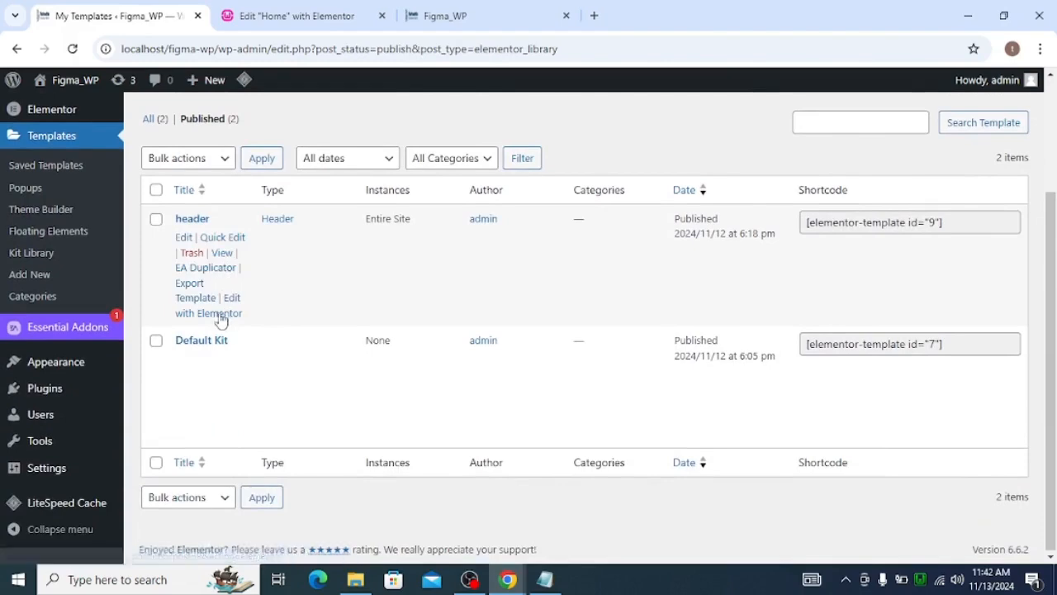
click(229, 318)
click(289, 15)
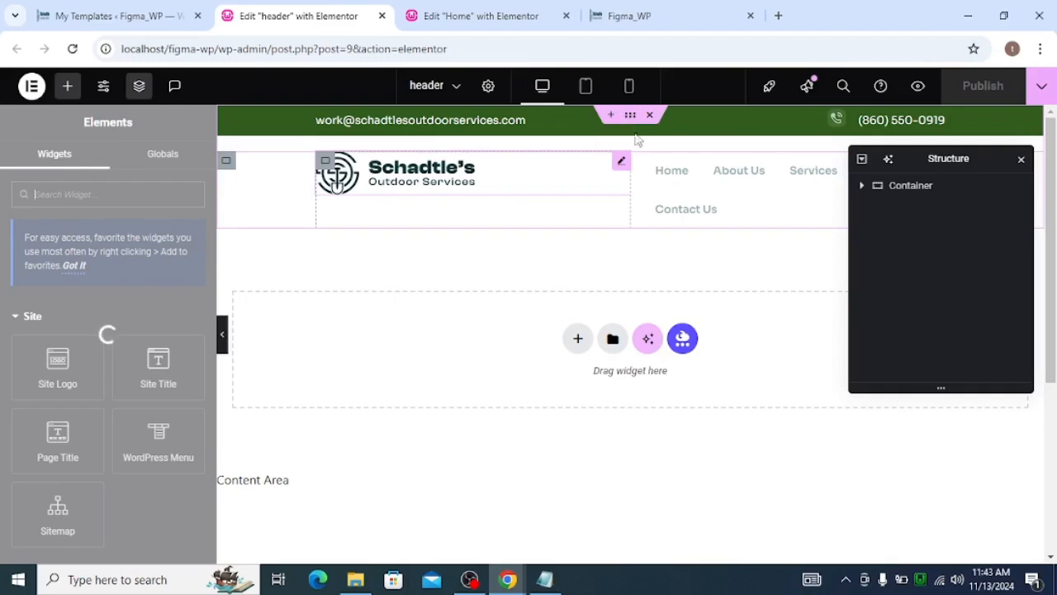
Set the header's outer container column and row gaps to 0 px and publish the header
click(630, 116)
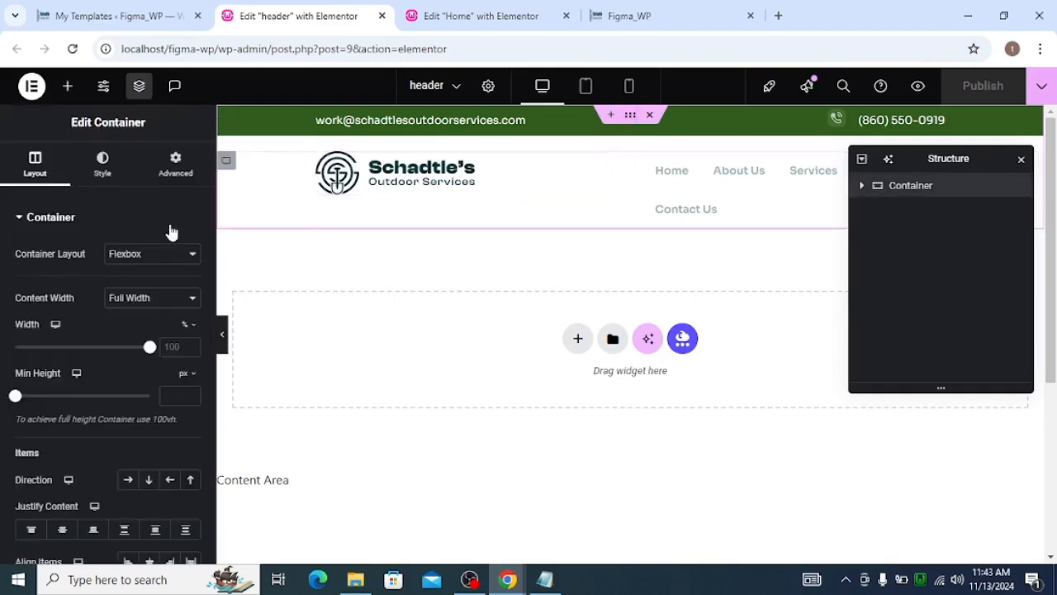
scroll(170, 231, down, 4)
click(176, 313)
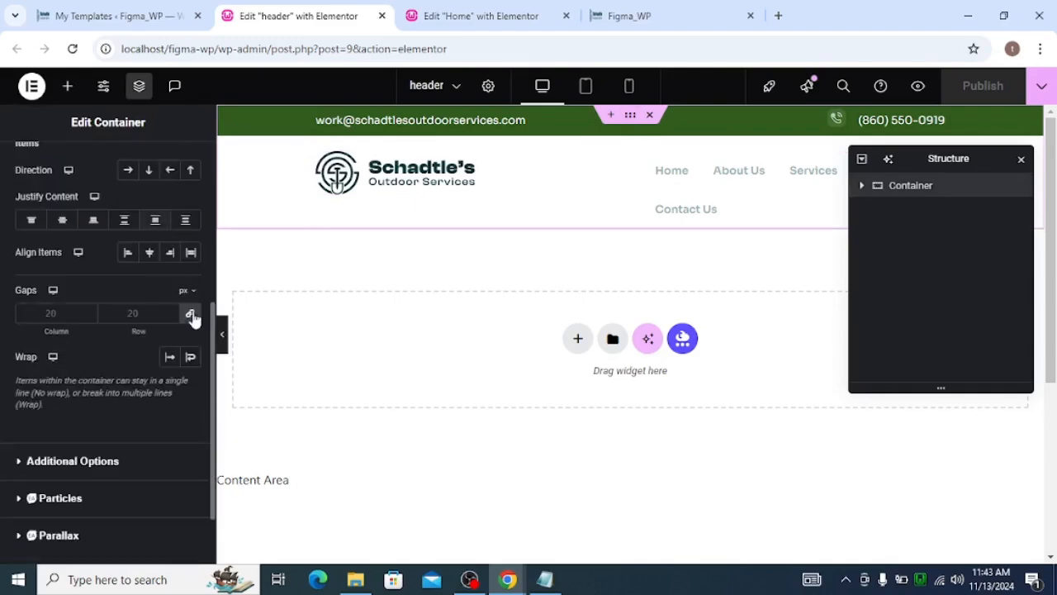
text(0)
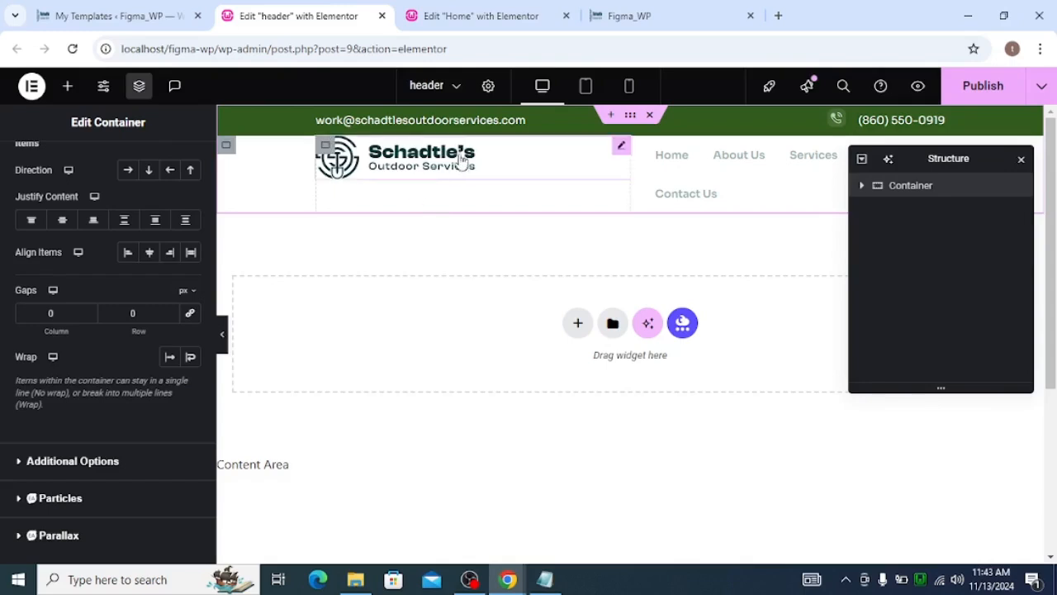
click(958, 97)
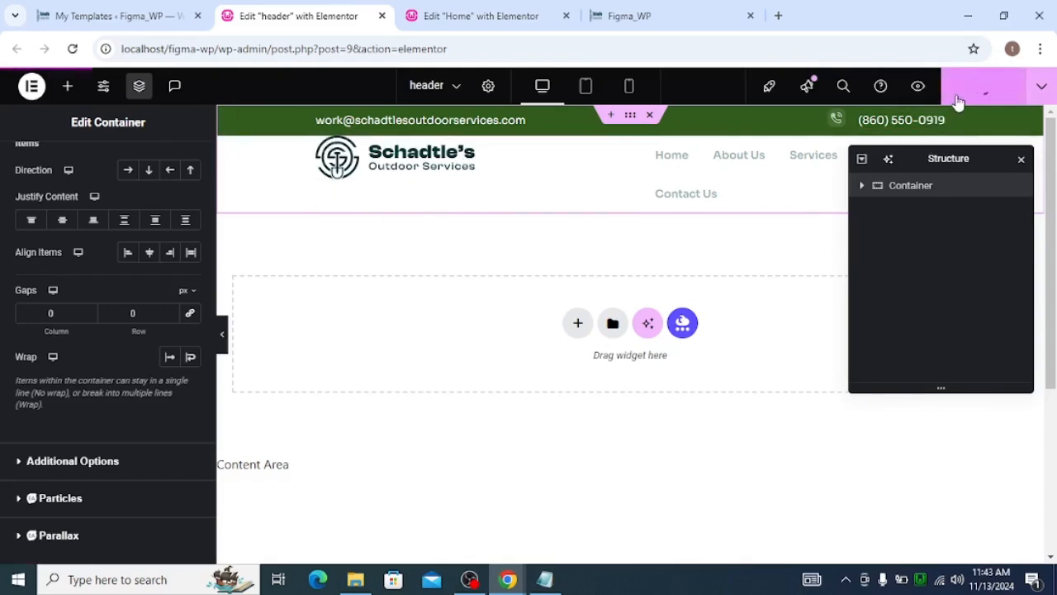
scroll(142, 292, up, 5)
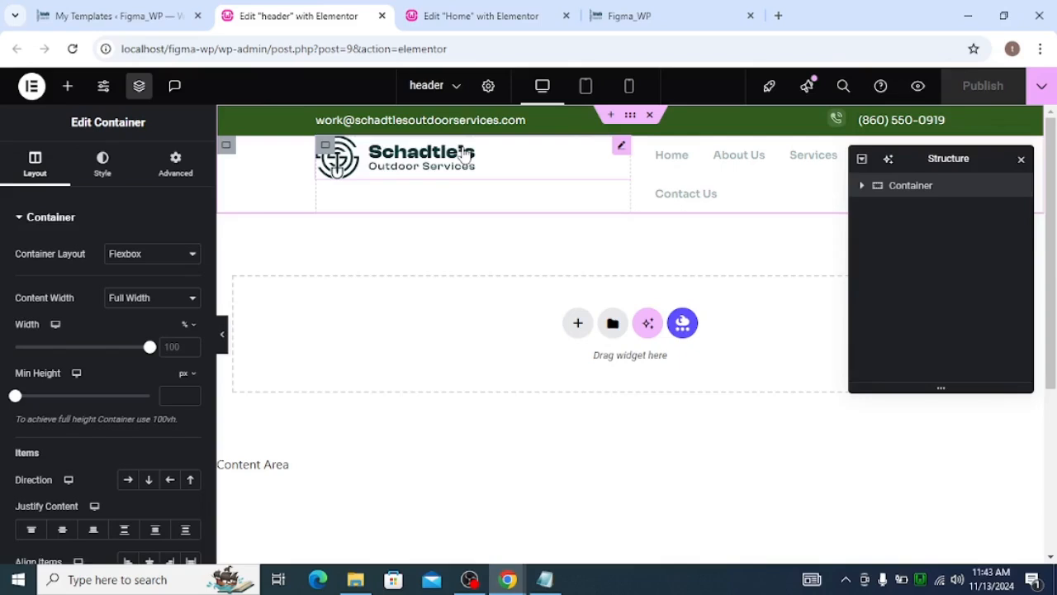
click(863, 190)
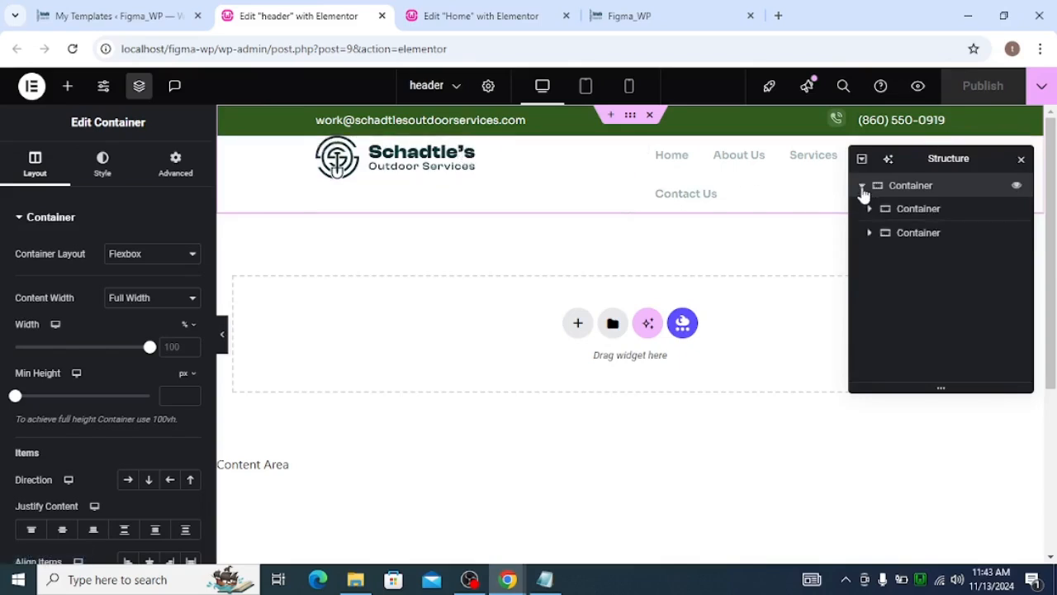
click(882, 217)
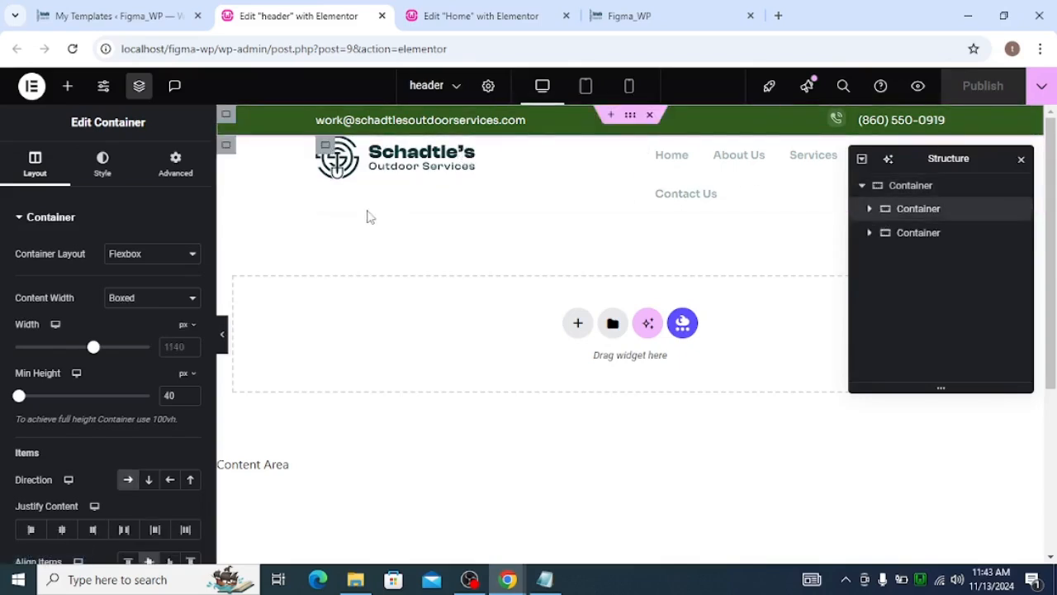
click(175, 159)
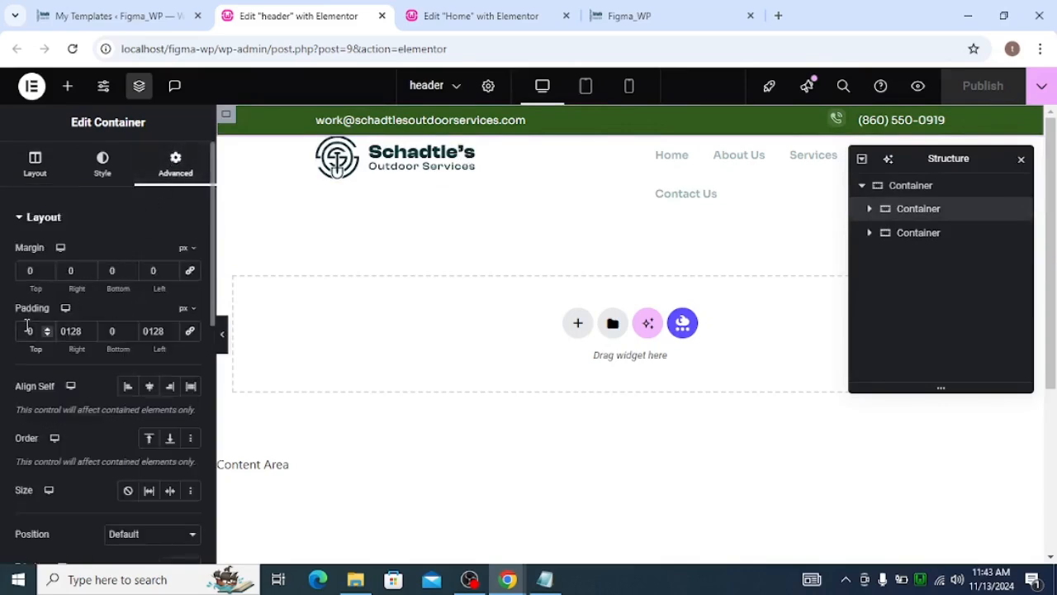
text(1)
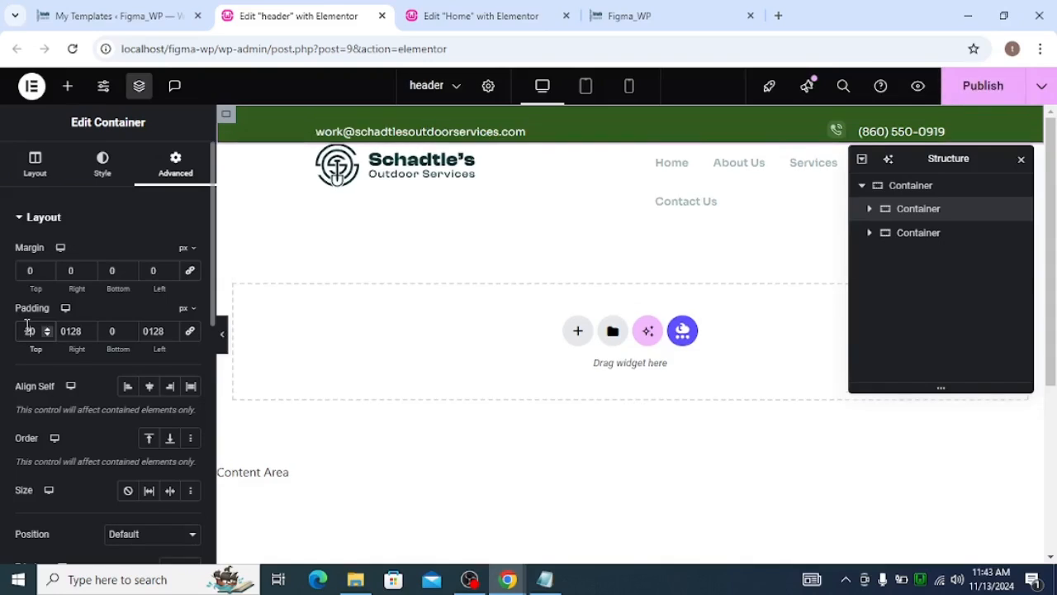
key(BackSpace)
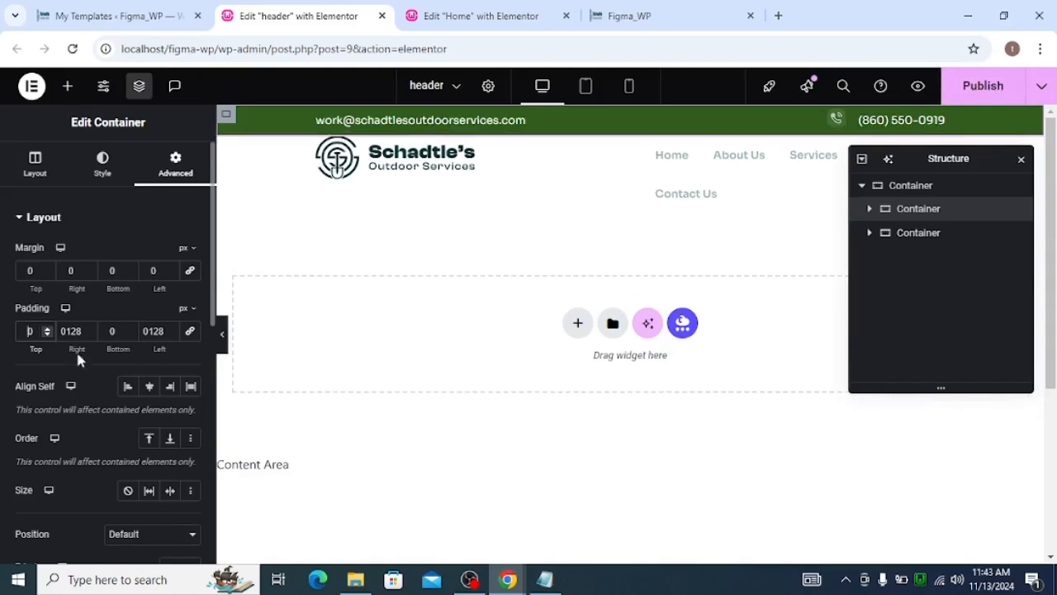
click(868, 209)
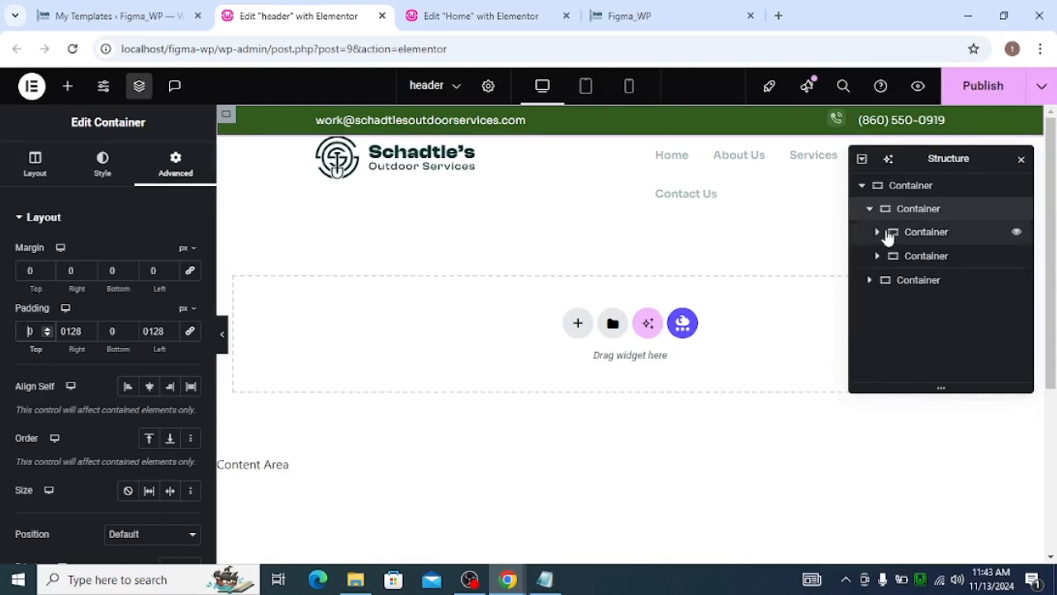
click(886, 232)
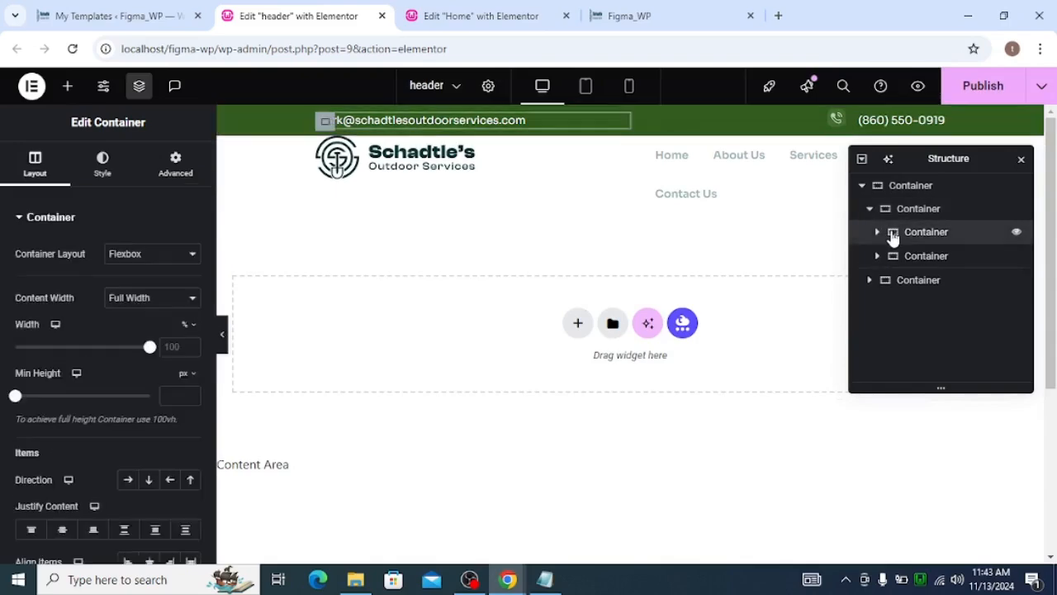
click(177, 165)
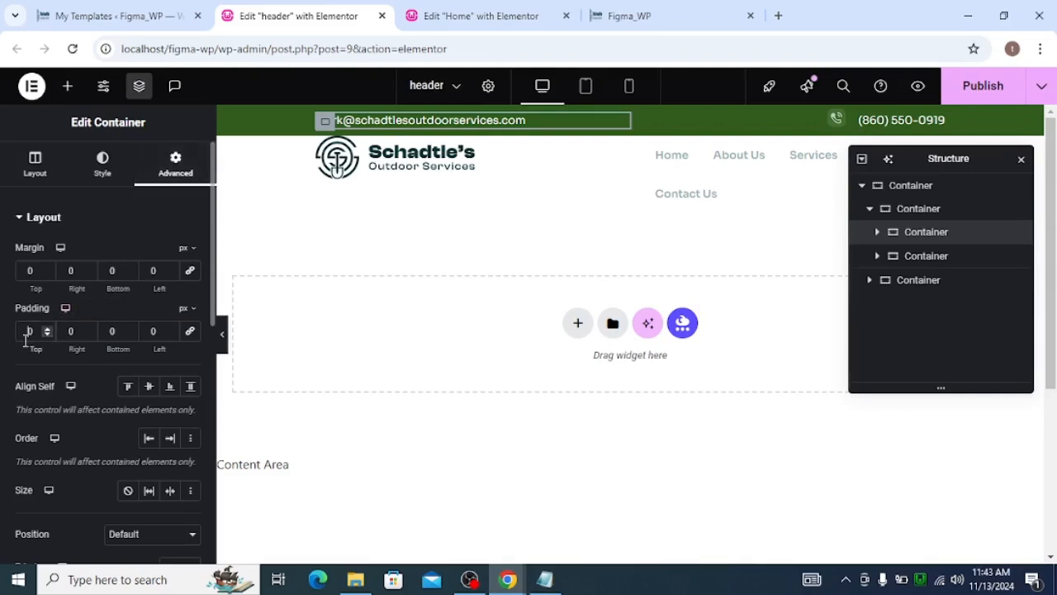
text(20)
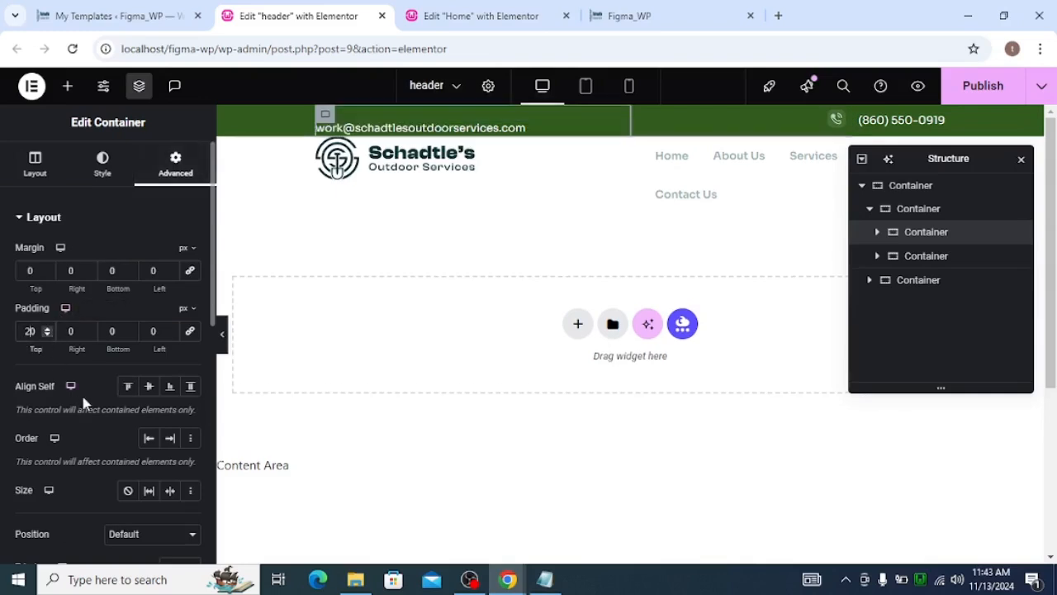
key(BackSpace)
key(BackSpace)
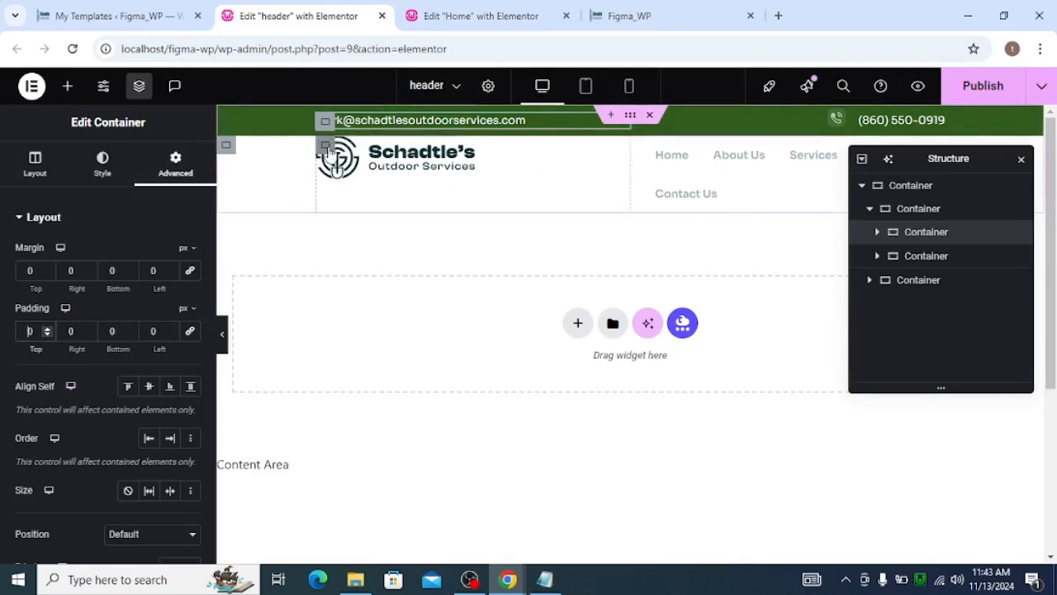
click(941, 211)
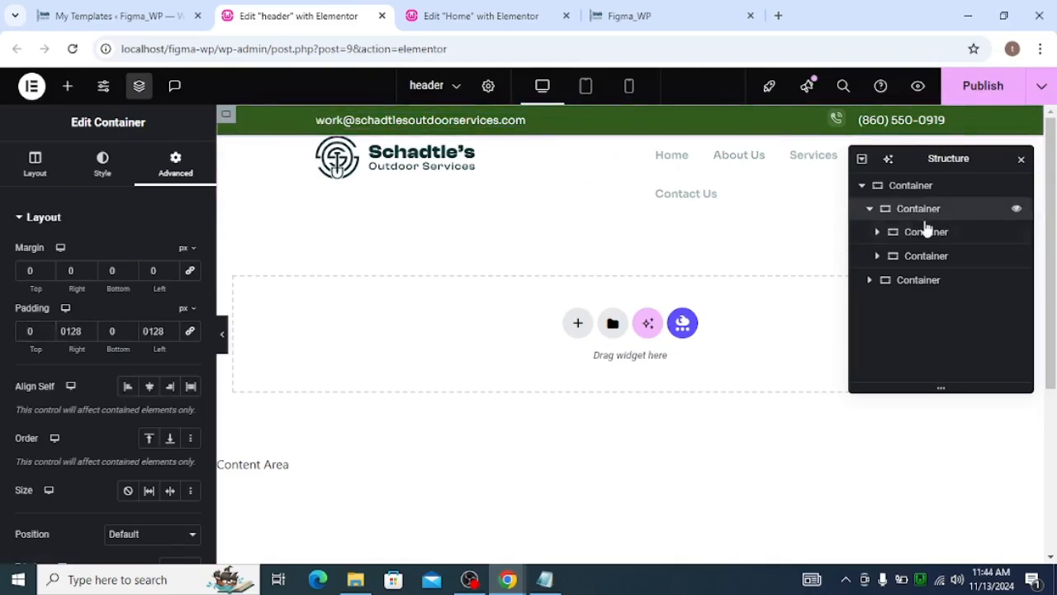
click(869, 209)
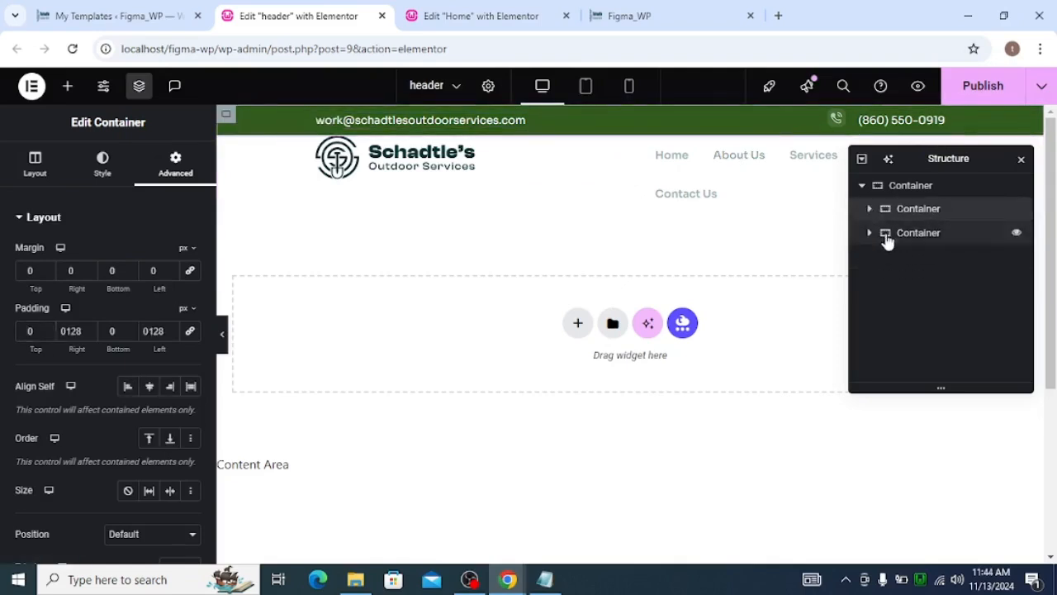
Set the header's second inner container top padding to 20 px and publish the header template
click(888, 236)
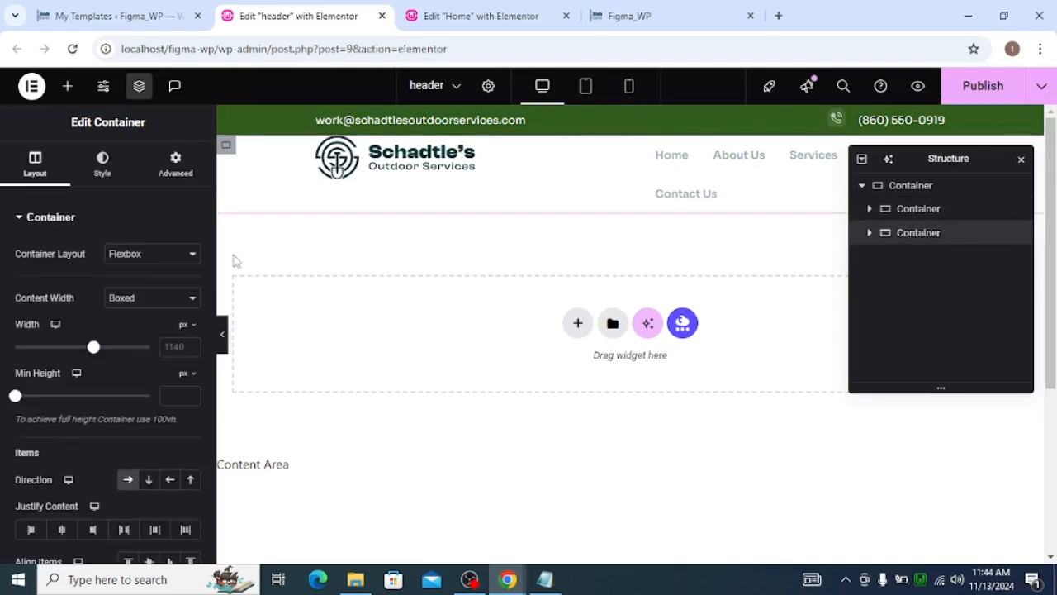
click(163, 161)
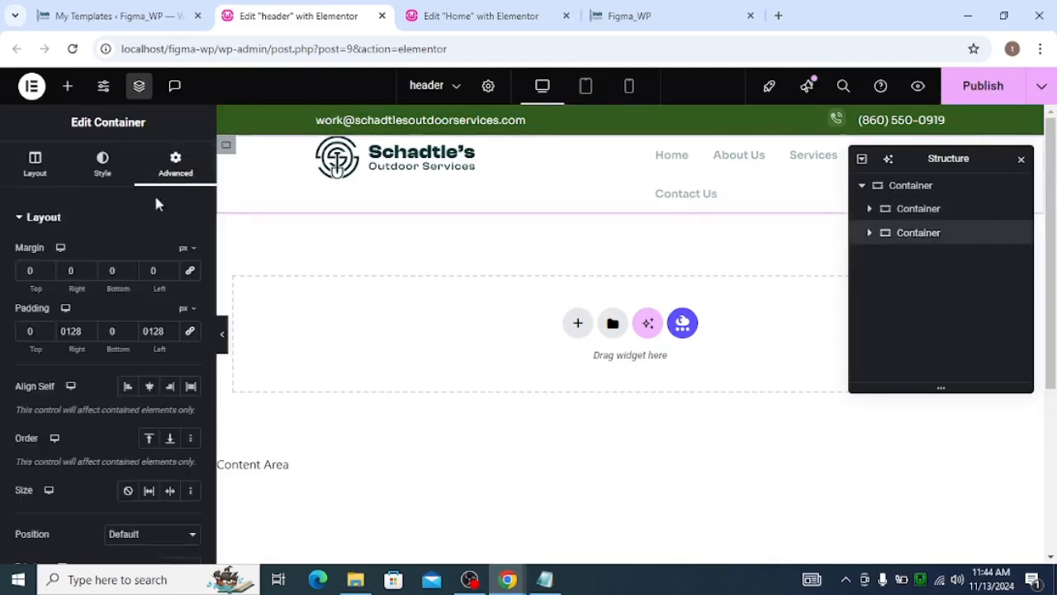
click(29, 331)
text(20)
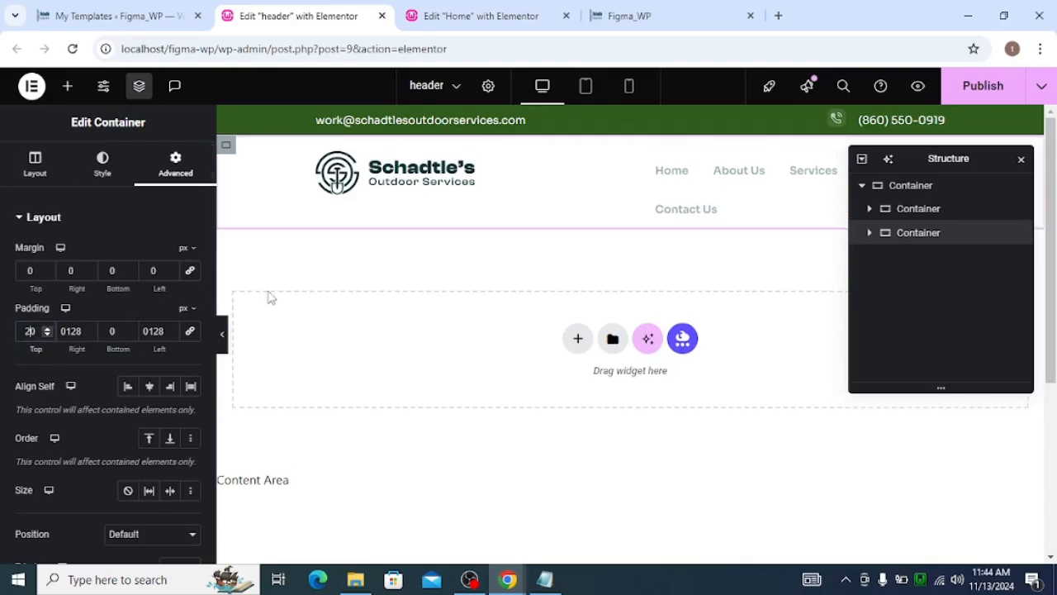
click(983, 82)
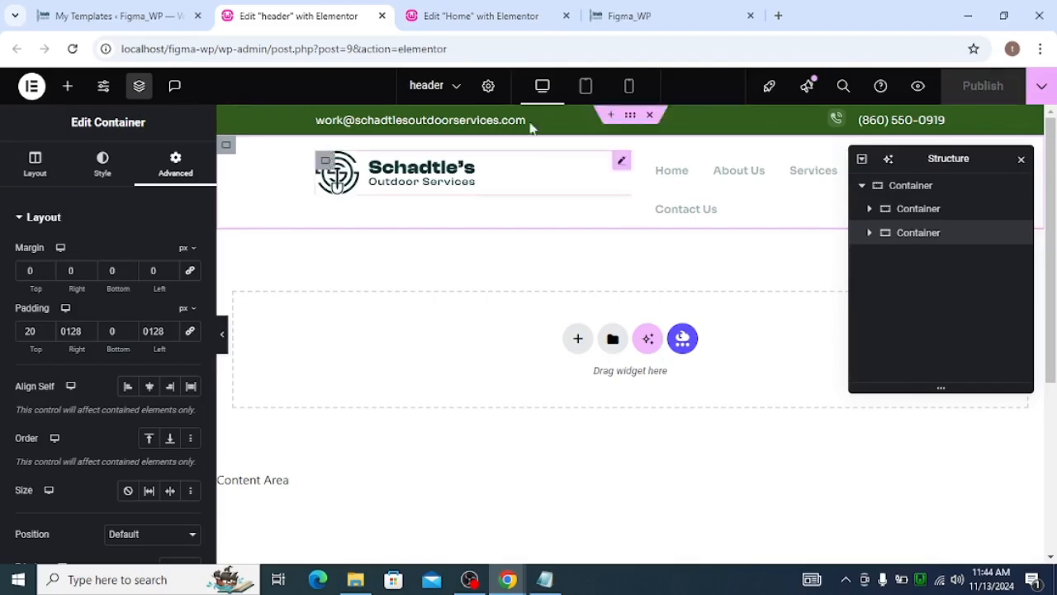
Switch to the live site tab to check the updated header
click(634, 12)
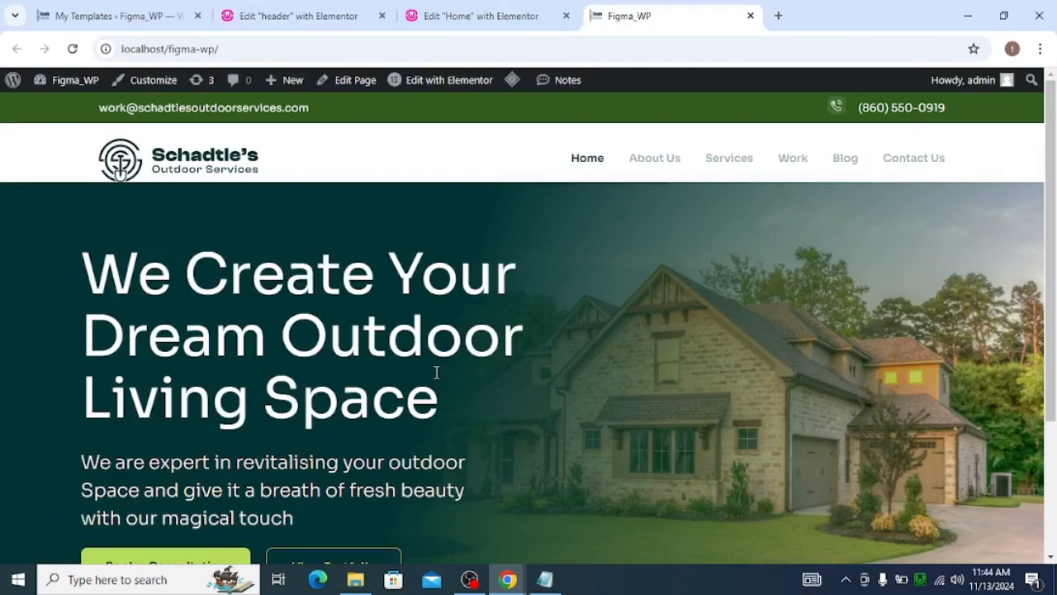
Set the header's second inner container bottom padding to 20 px
scroll(479, 338, down, 3)
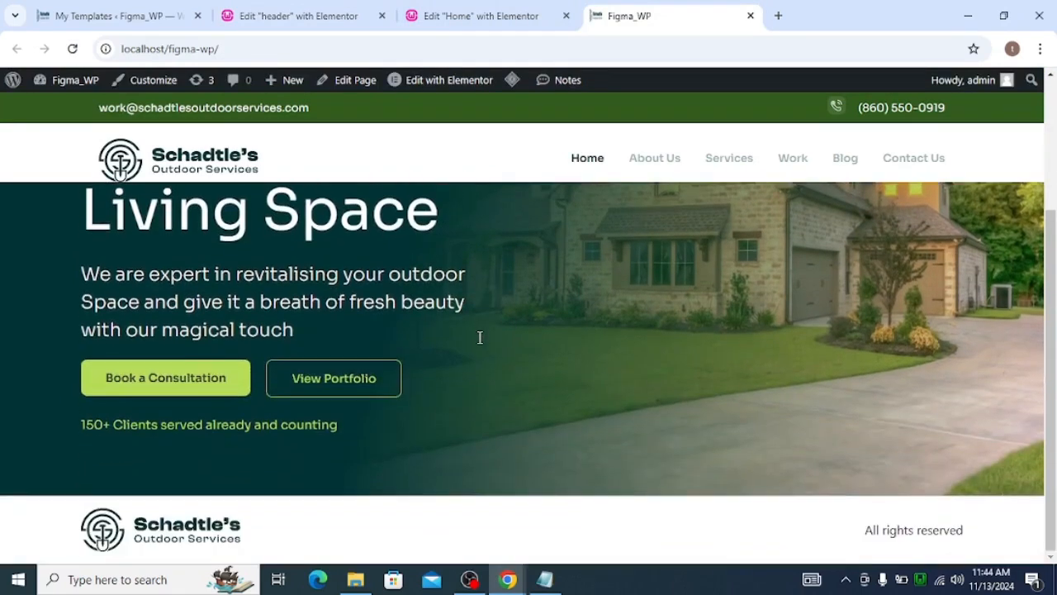
scroll(479, 336, up, 3)
click(279, 15)
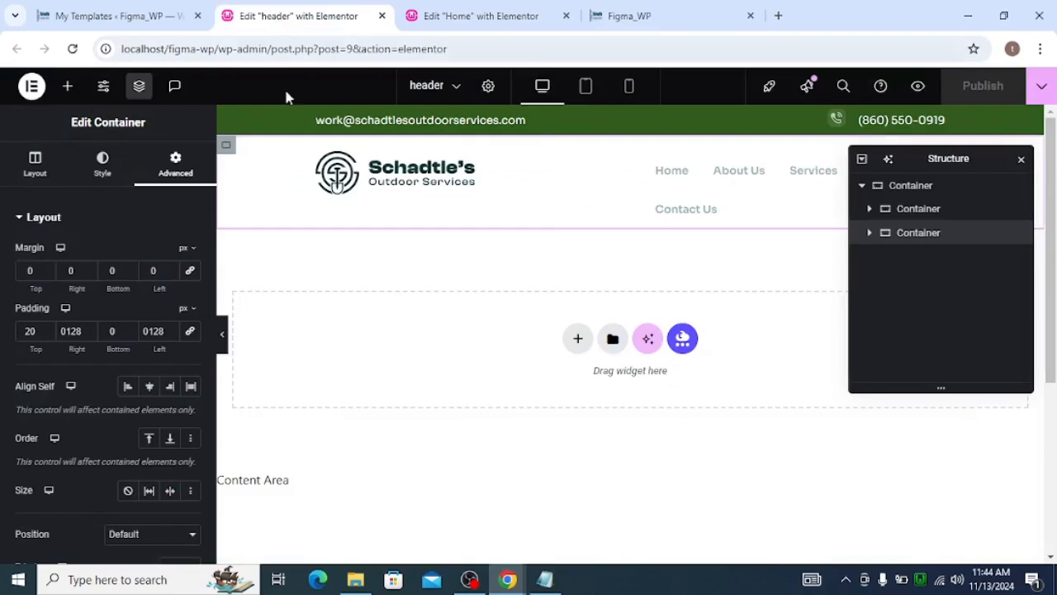
click(100, 331)
text(2)
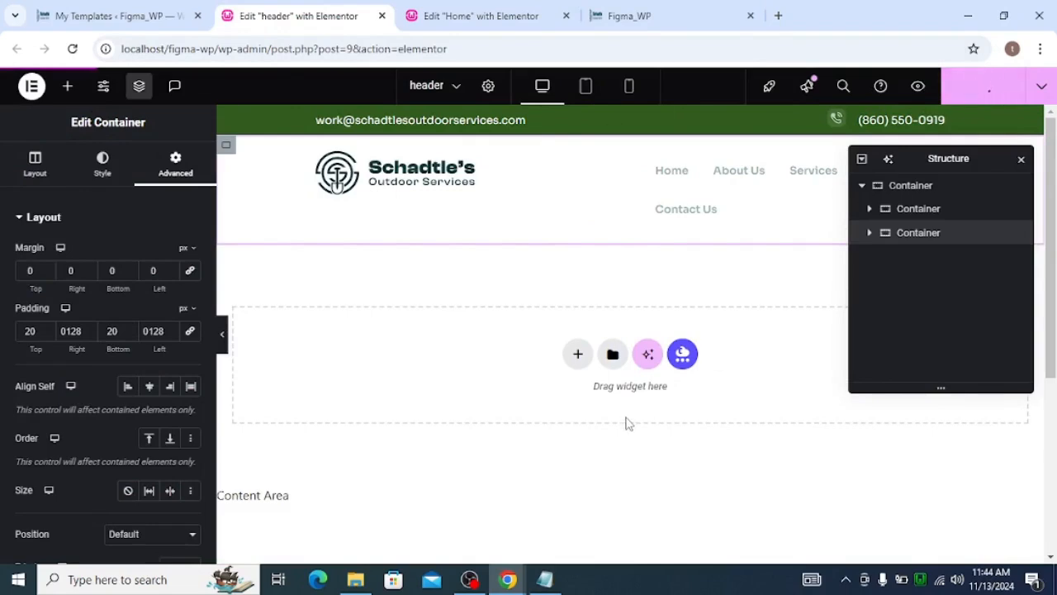
Reload the live site and scroll through the hero to check the header spacing
click(634, 21)
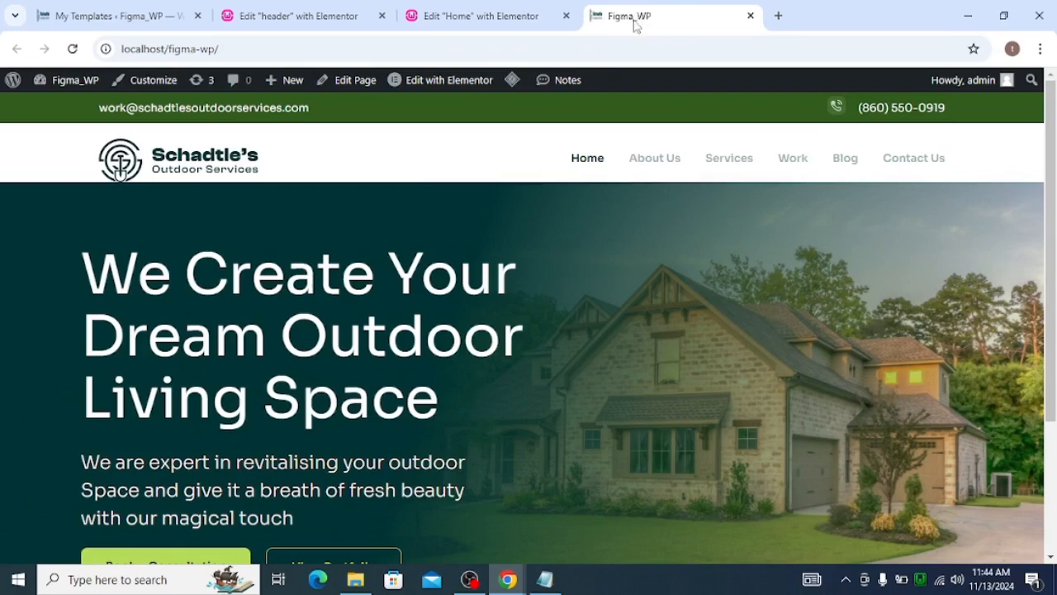
click(76, 51)
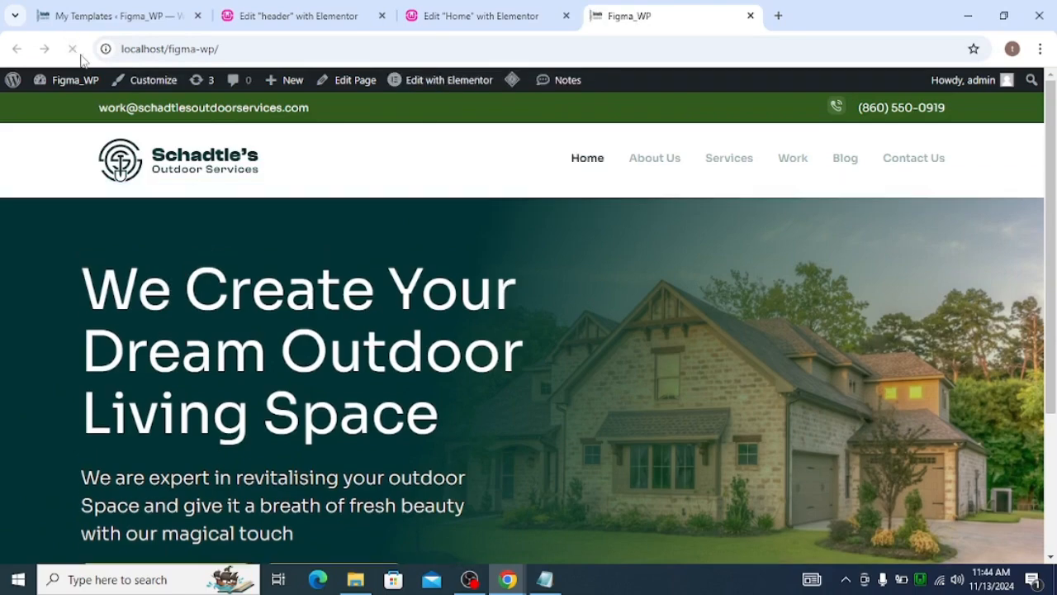
scroll(435, 239, down, 3)
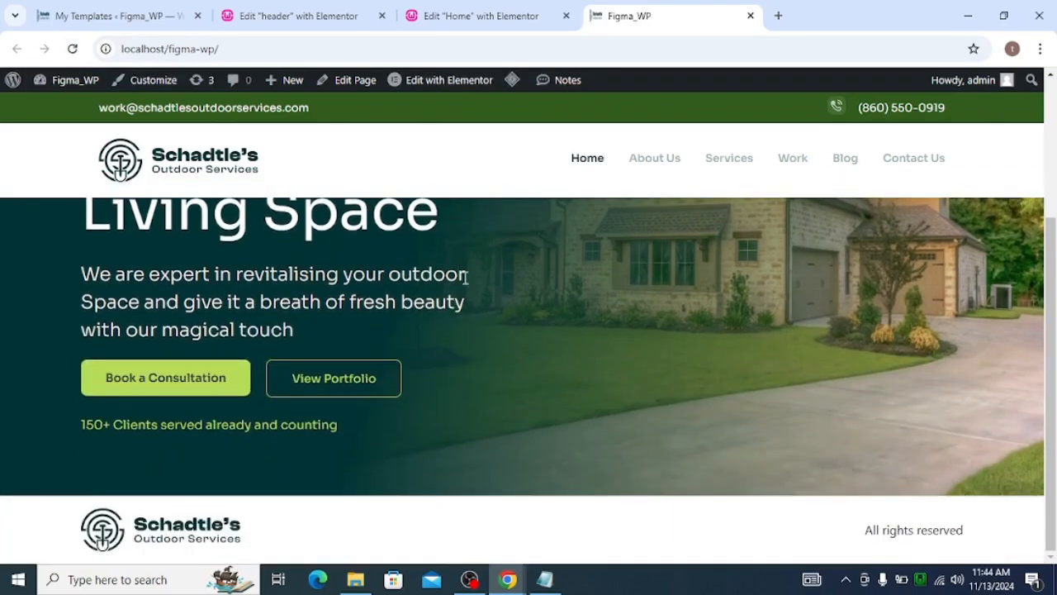
scroll(451, 257, up, 3)
scroll(473, 294, down, 2)
scroll(473, 294, up, 2)
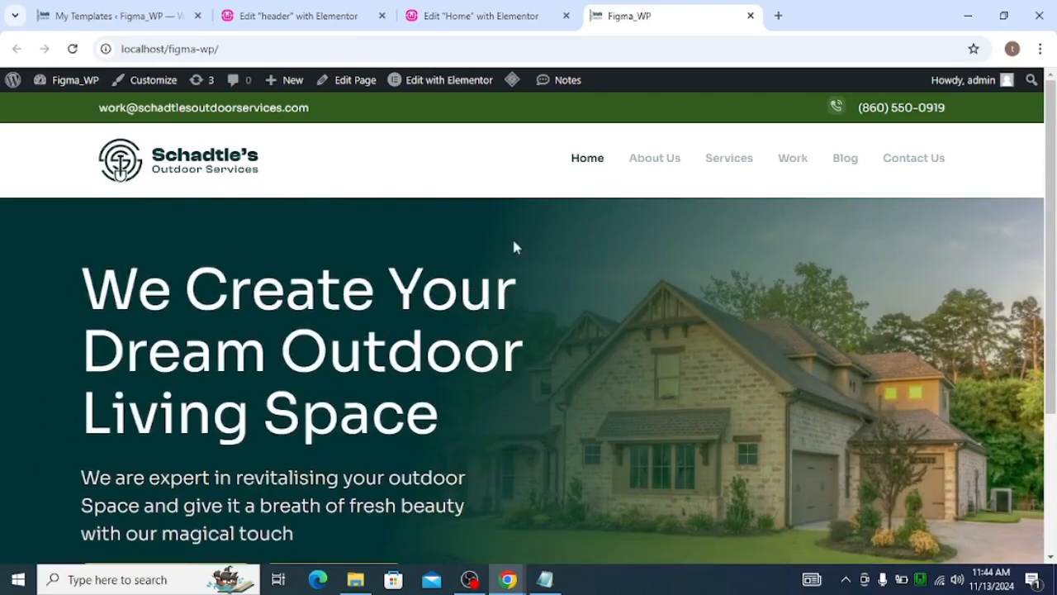
Preview the Home page hero in the tablet and mobile responsive views
click(452, 21)
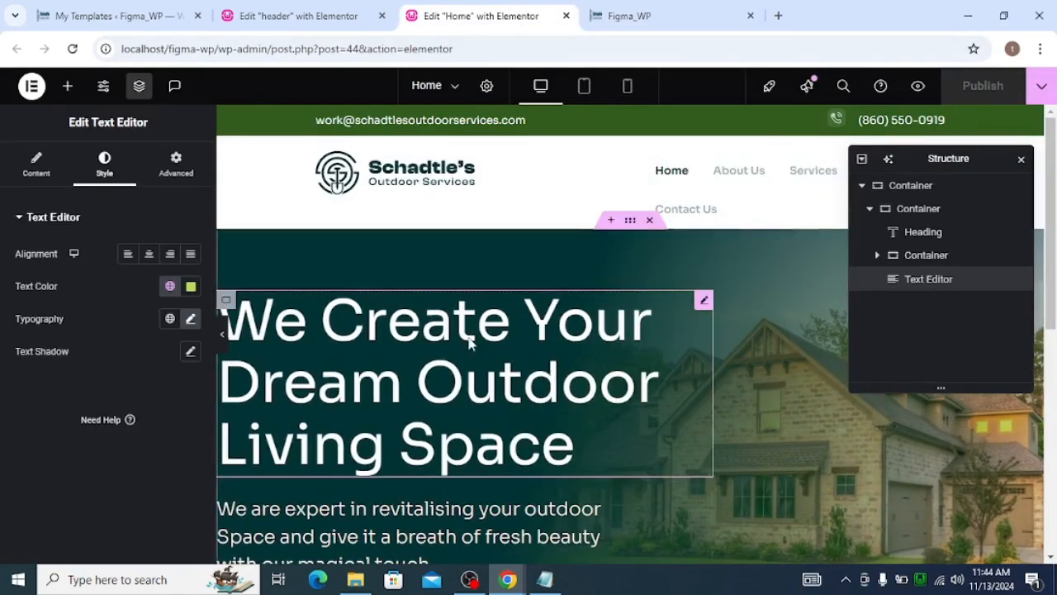
click(1021, 159)
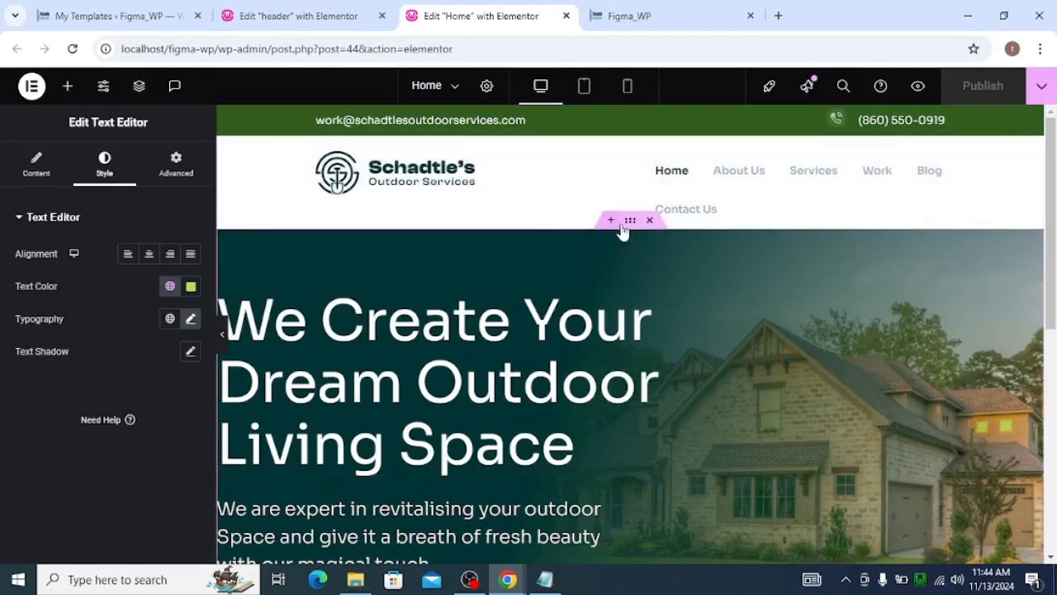
click(584, 89)
scroll(630, 336, down, 10)
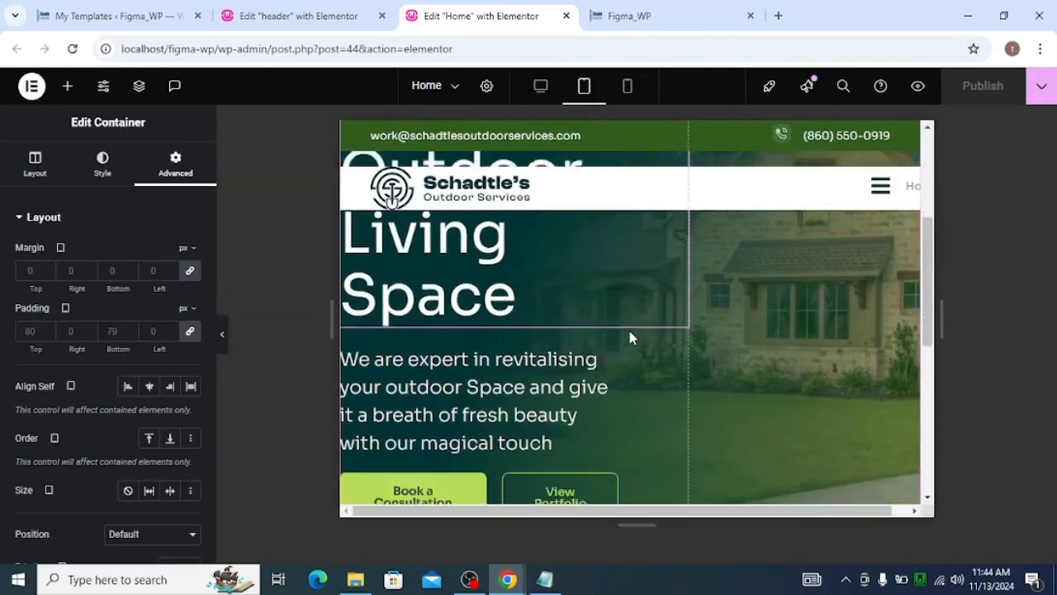
scroll(636, 322, up, 10)
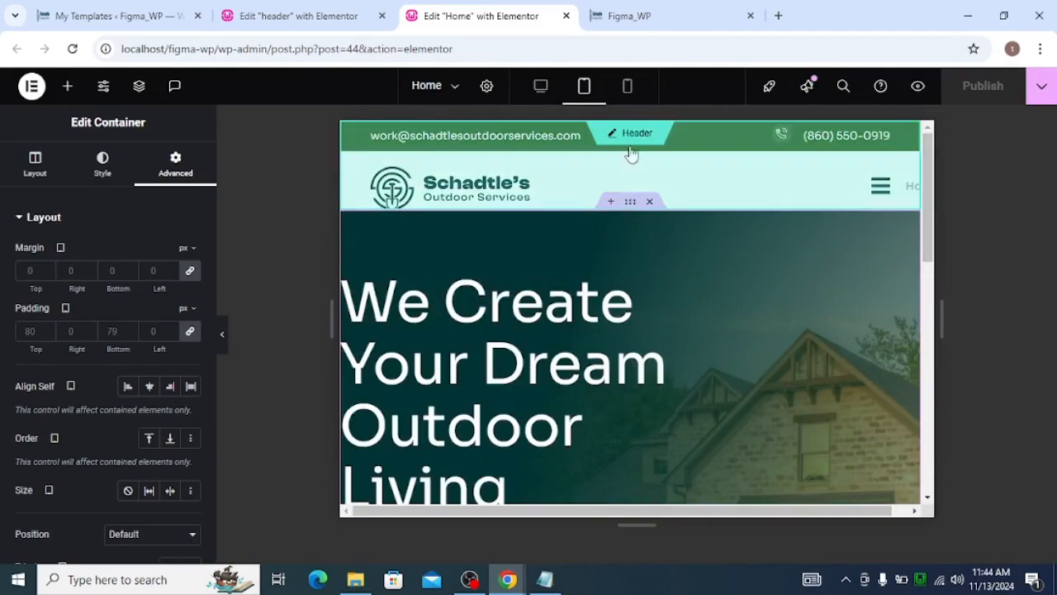
click(627, 86)
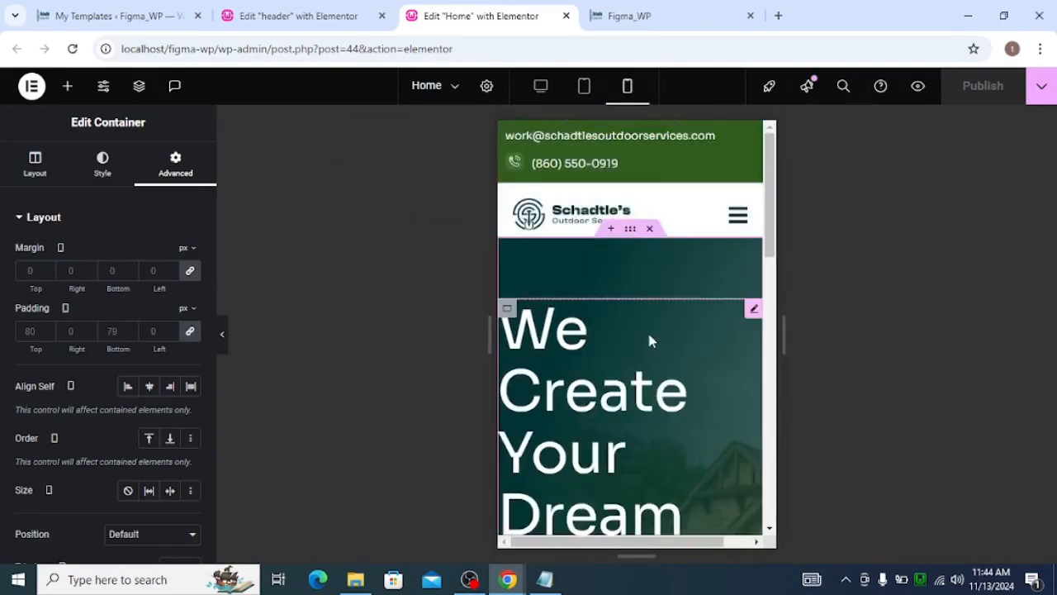
scroll(648, 334, down, 5)
scroll(666, 325, up, 5)
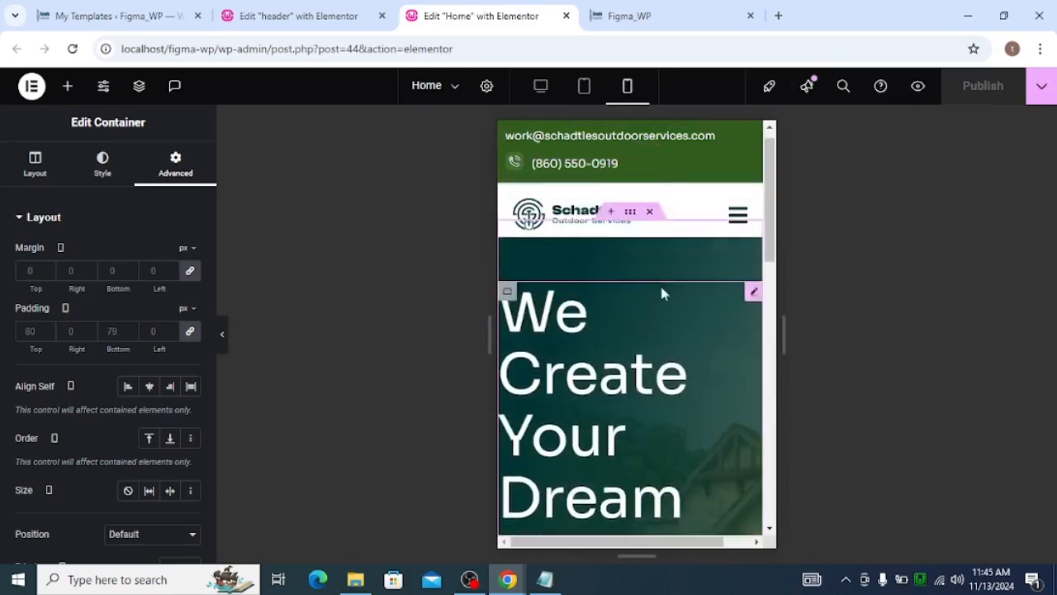
click(585, 88)
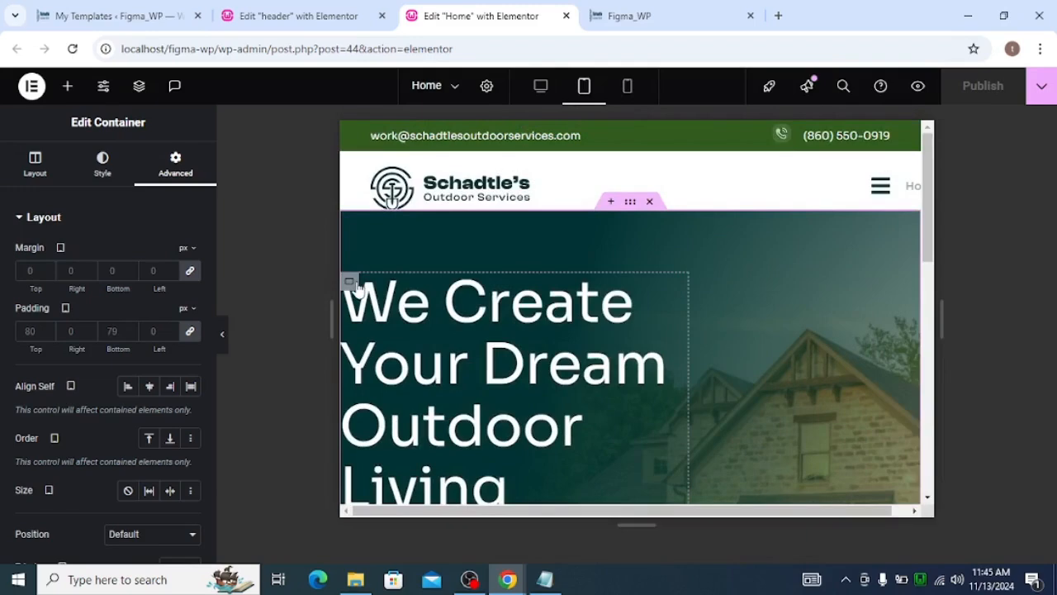
Set the hero content container's tablet width to 100%
click(354, 284)
click(185, 176)
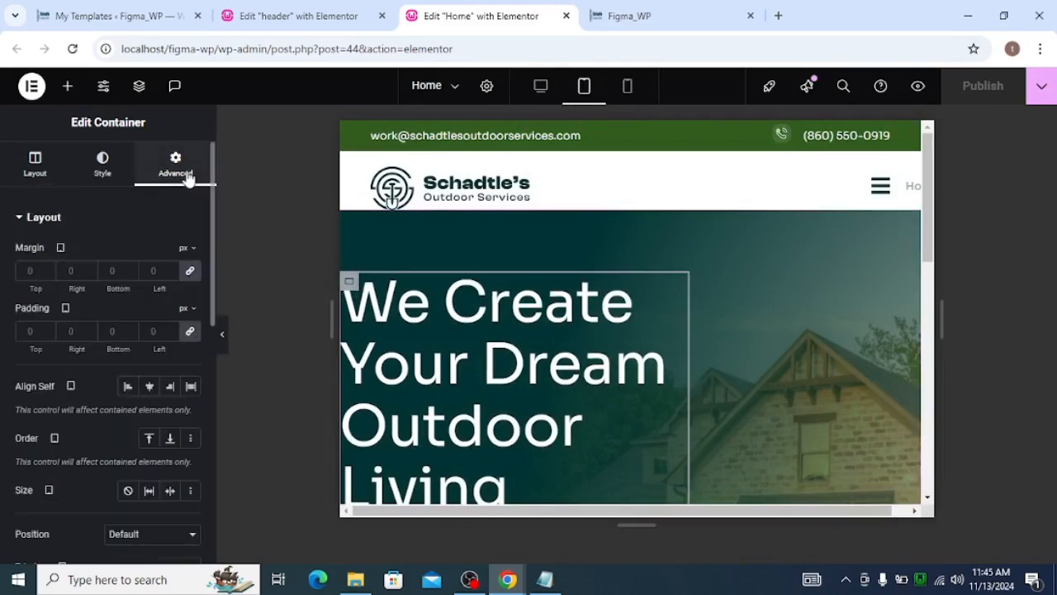
click(34, 163)
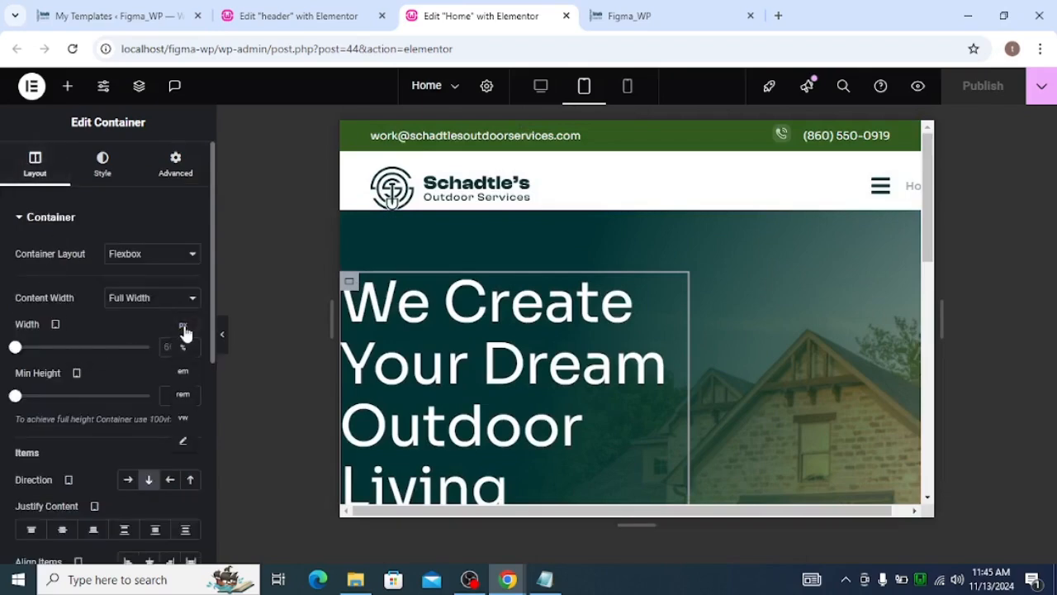
click(185, 345)
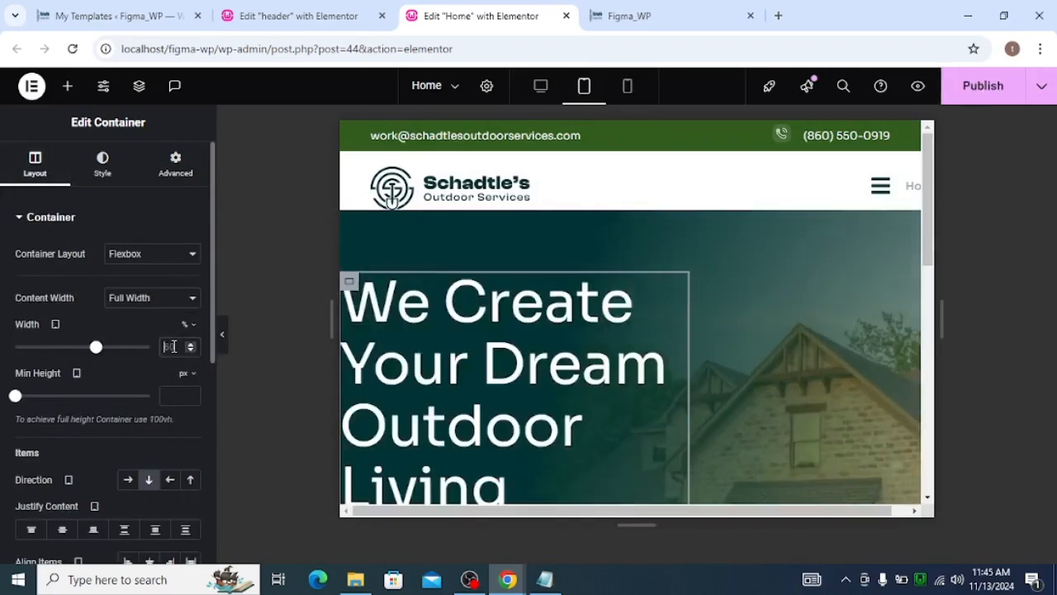
text(100)
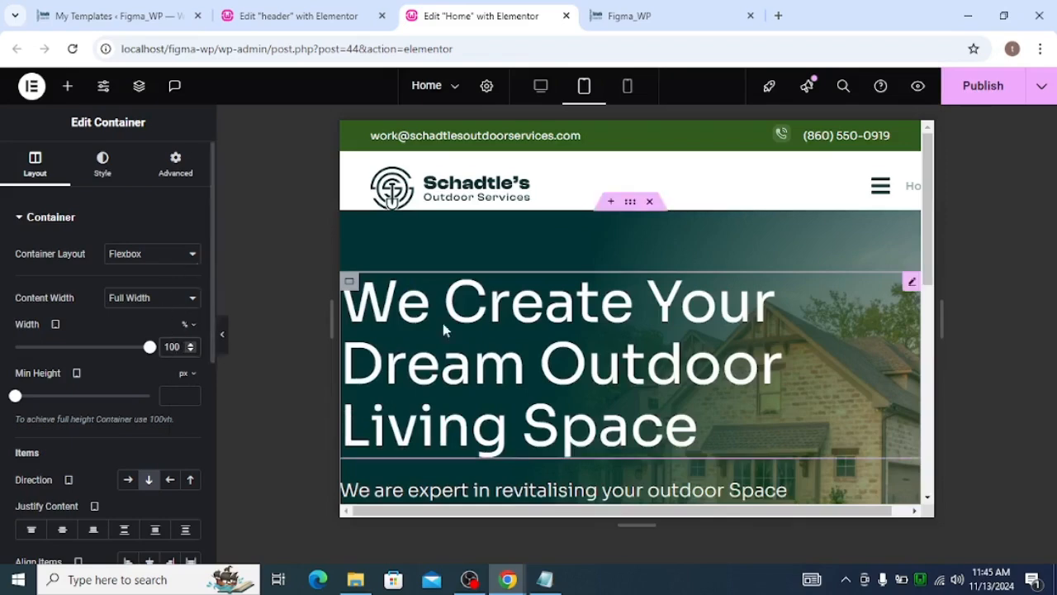
Unlink the container's tablet padding and set its left and right padding to 40 px
scroll(443, 333, down, 2)
scroll(476, 330, up, 2)
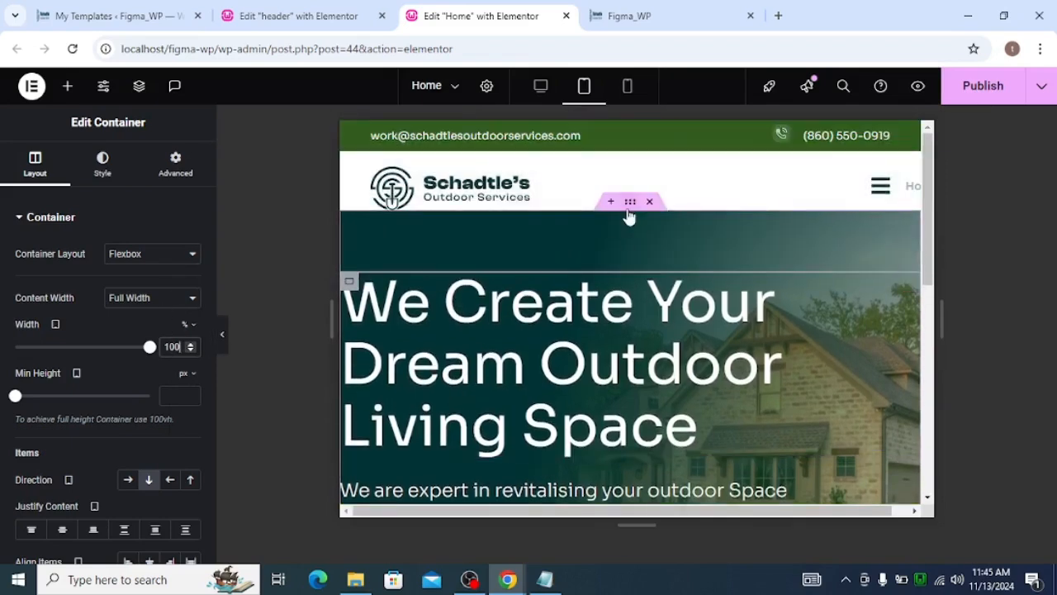
click(175, 162)
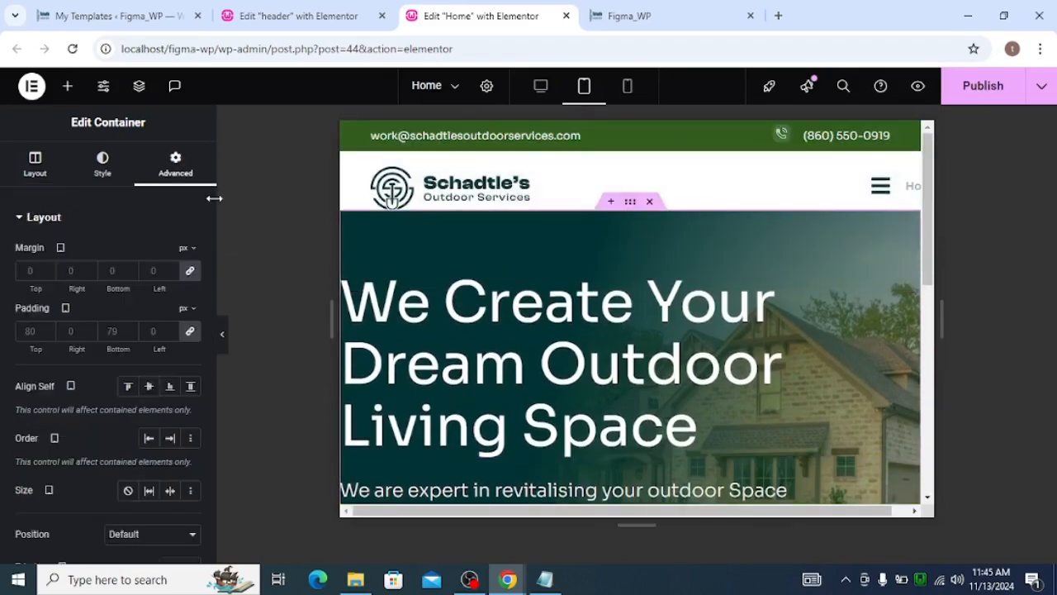
click(189, 333)
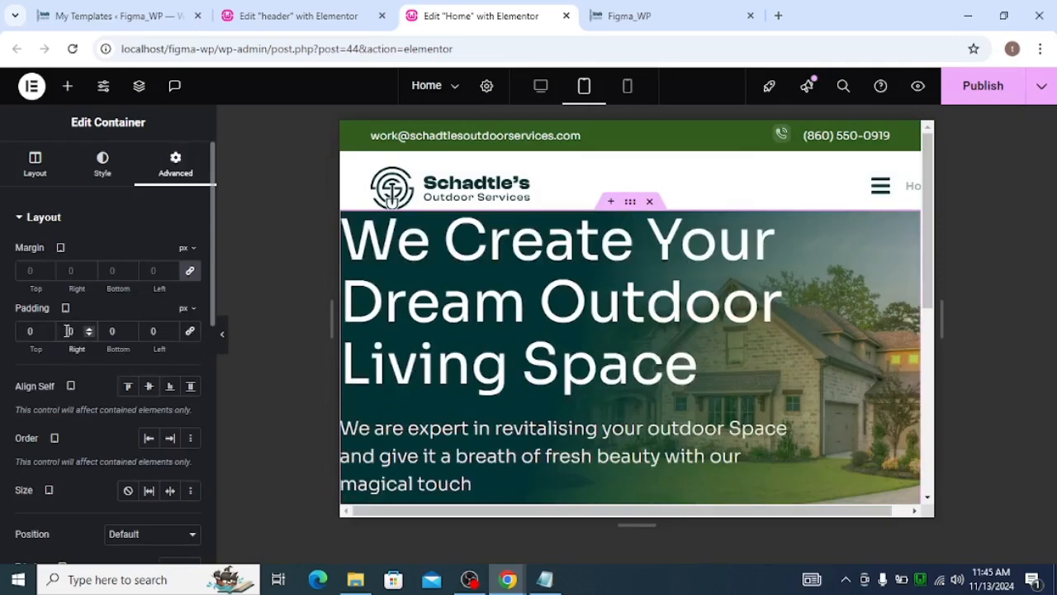
click(154, 331)
text(40)
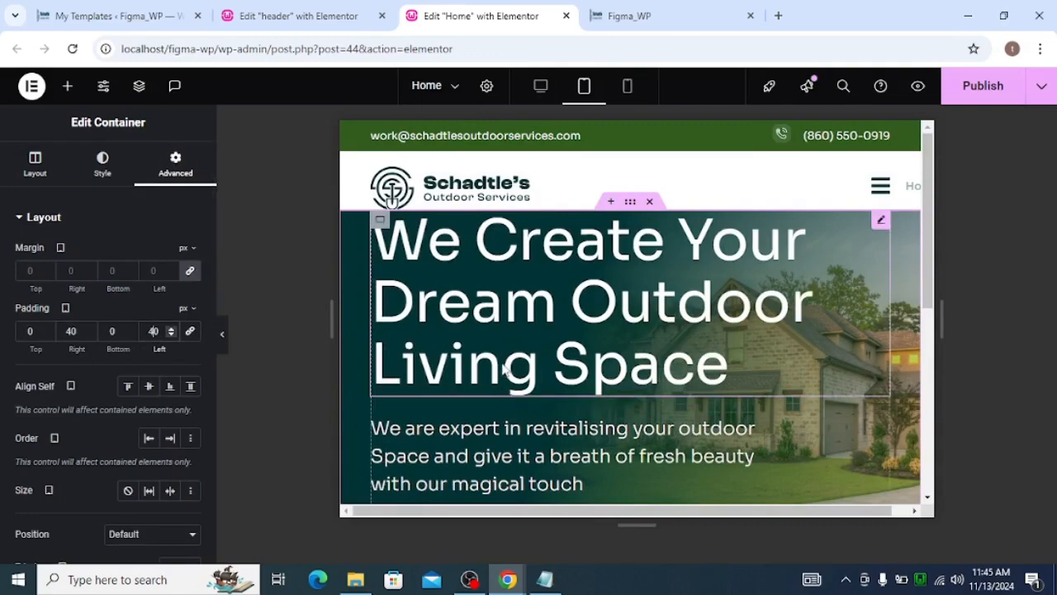
Set the container's tablet top and bottom padding to 80 px
scroll(500, 364, down, 2)
scroll(487, 347, up, 2)
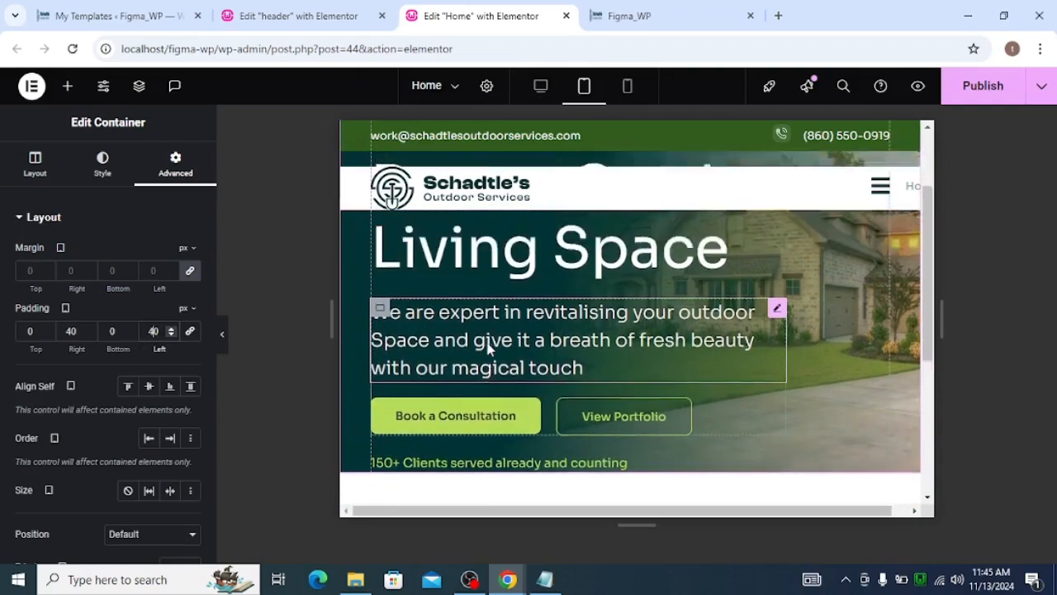
scroll(488, 350, down, 2)
scroll(492, 347, up, 2)
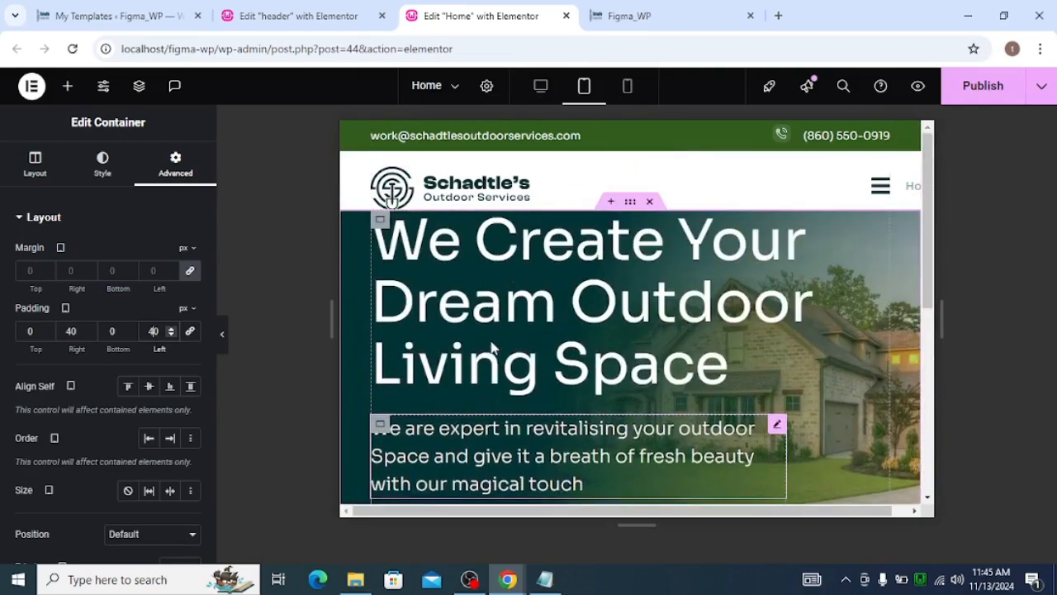
click(30, 332)
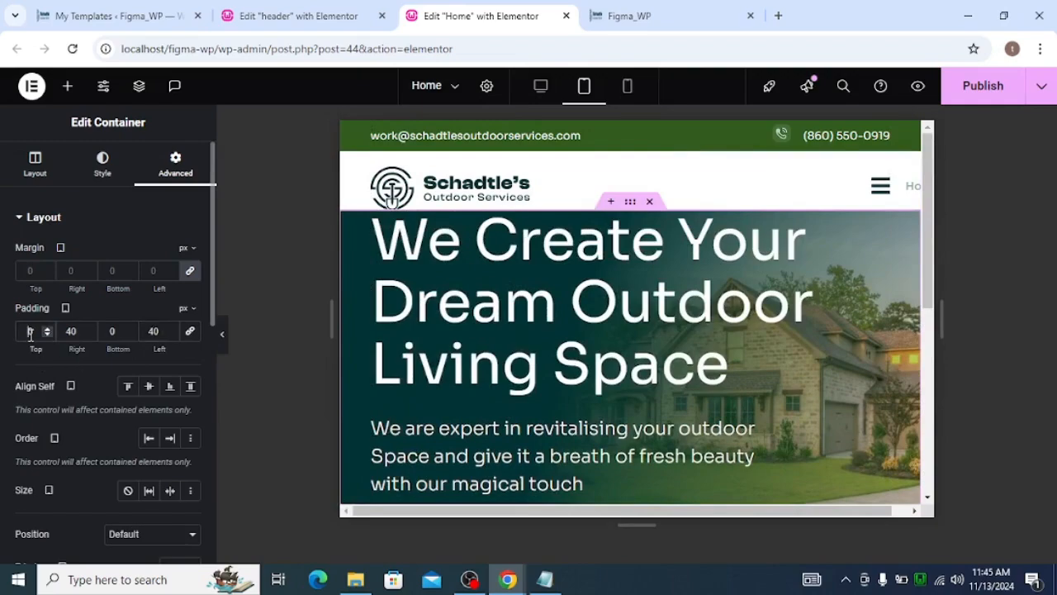
text(80)
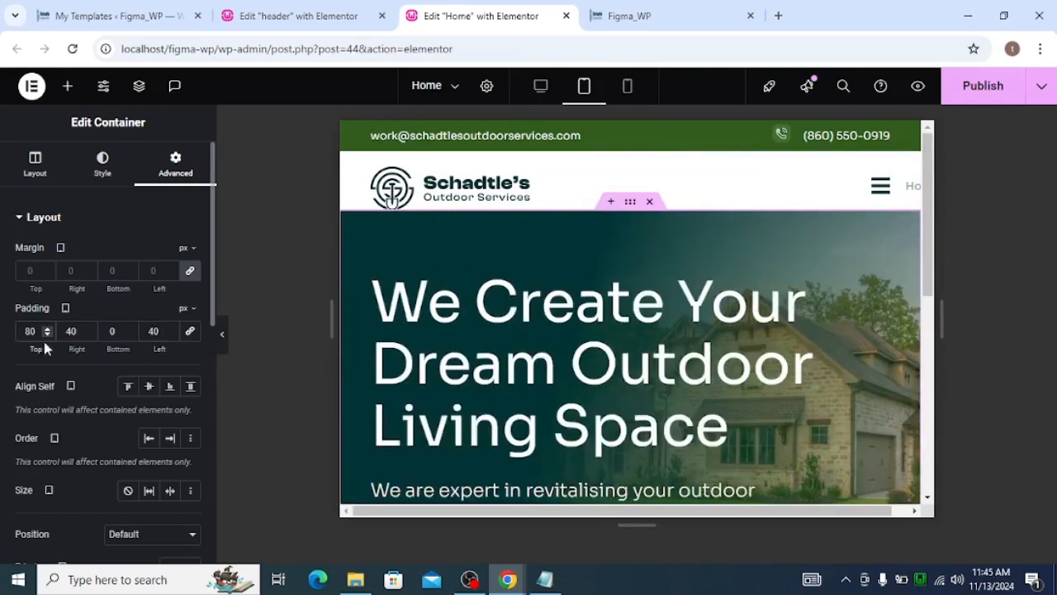
click(103, 334)
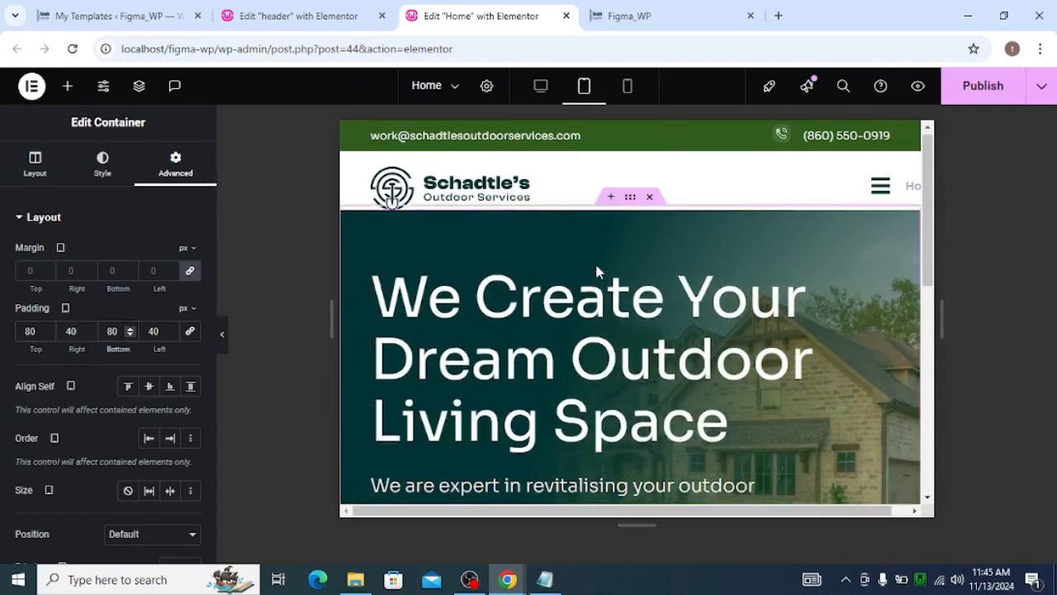
scroll(594, 273, down, 4)
text(8)
In mobile view, unlink the container's padding and set it to 40 px top and 20 px left and right
scroll(585, 333, up, 5)
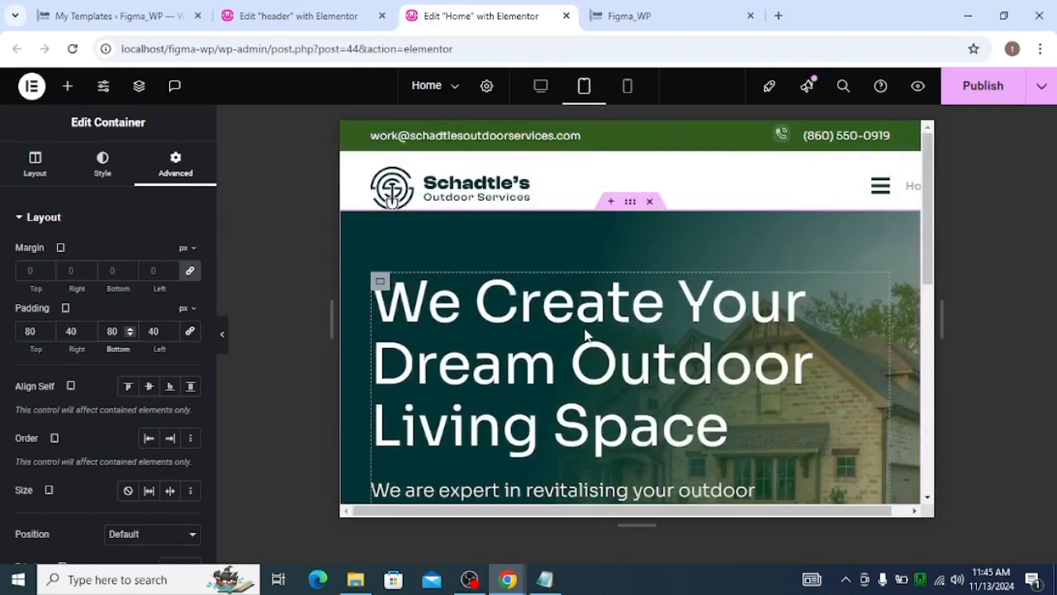
scroll(586, 333, down, 2)
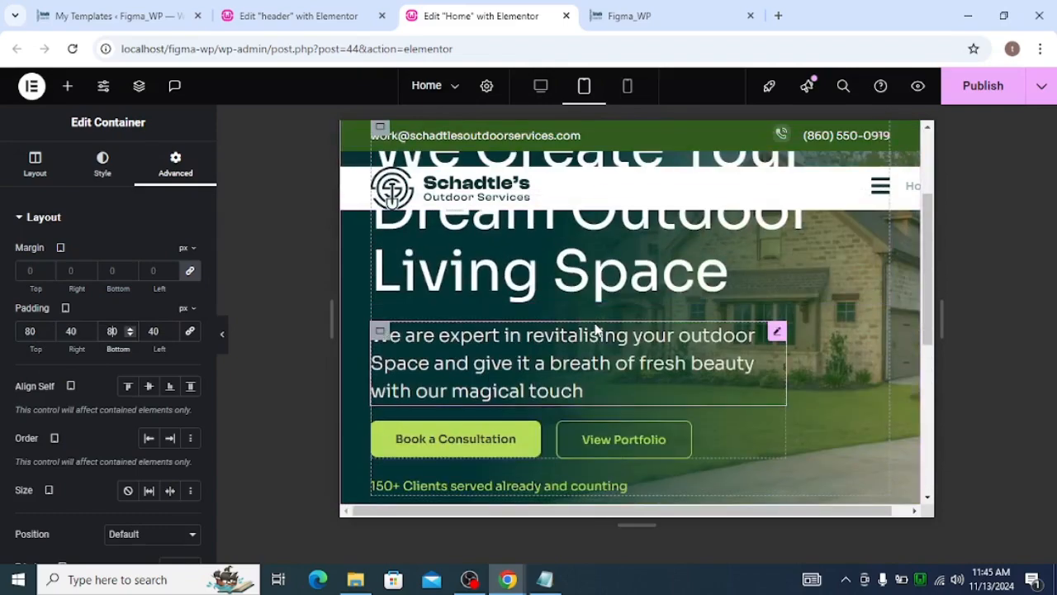
scroll(599, 313, up, 3)
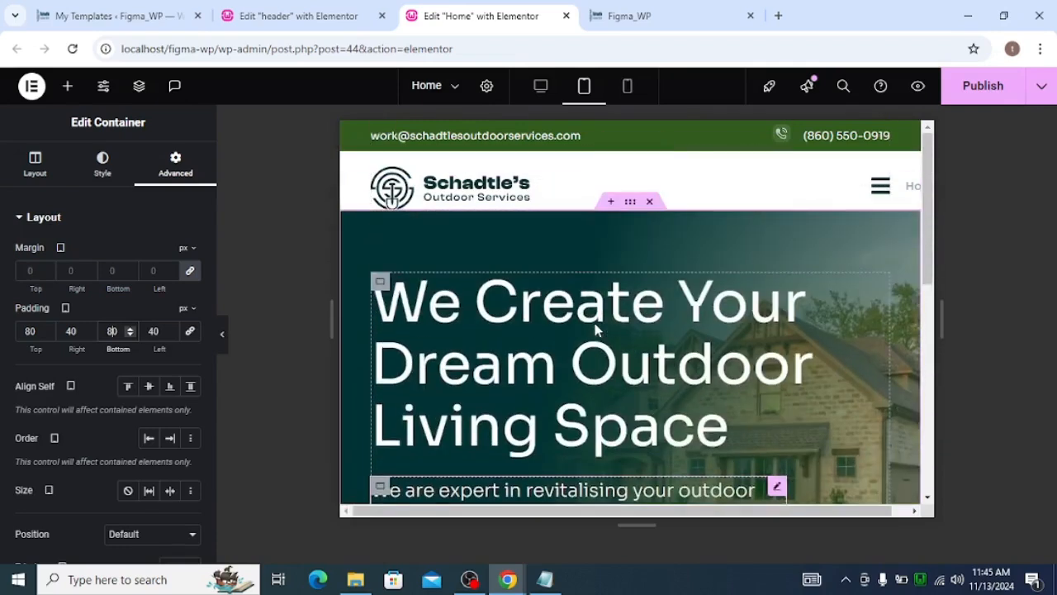
click(627, 88)
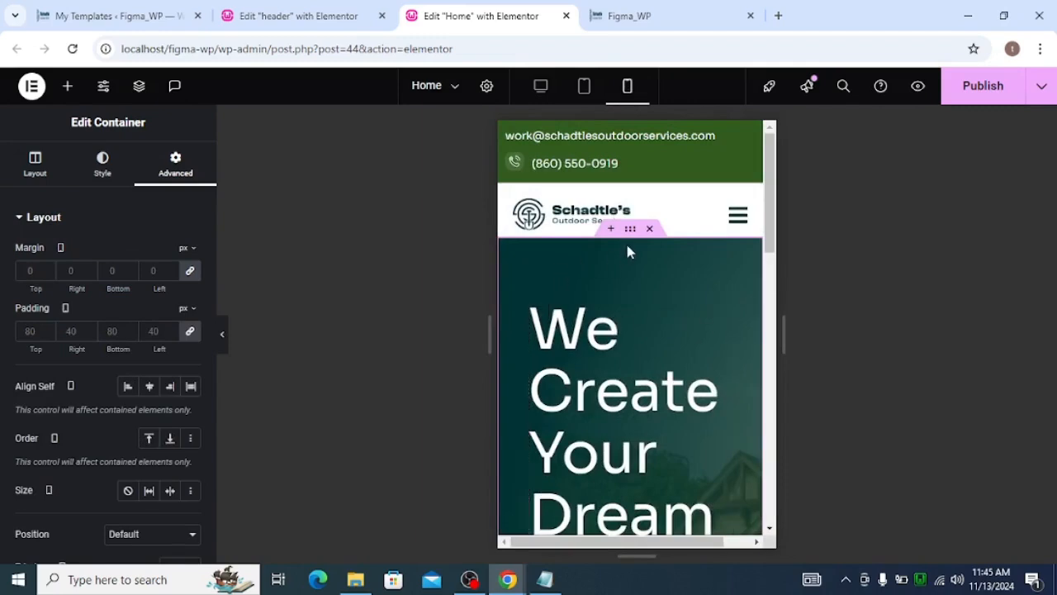
click(191, 332)
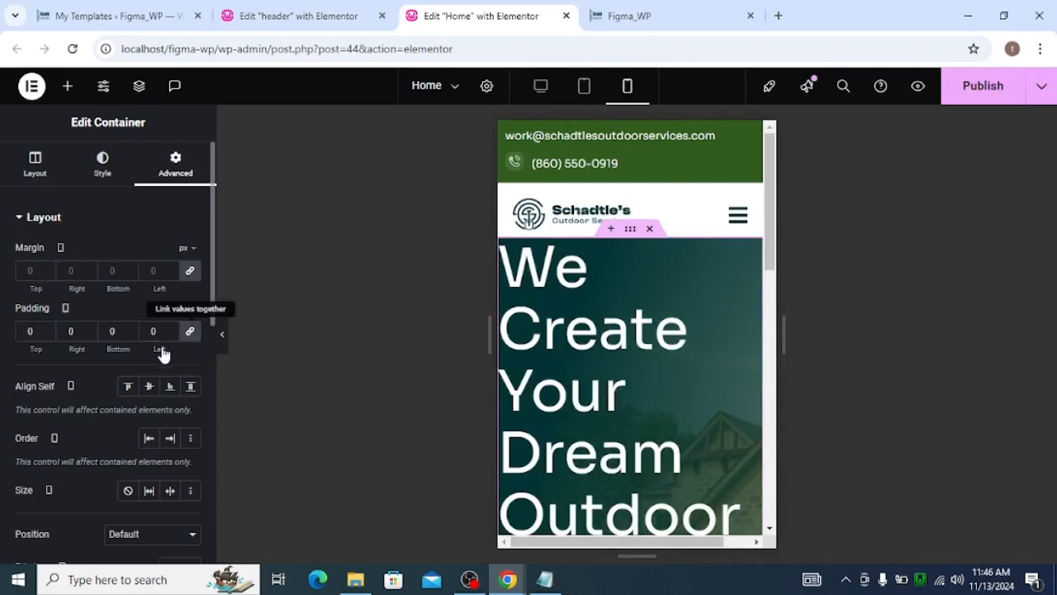
click(150, 331)
text(20)
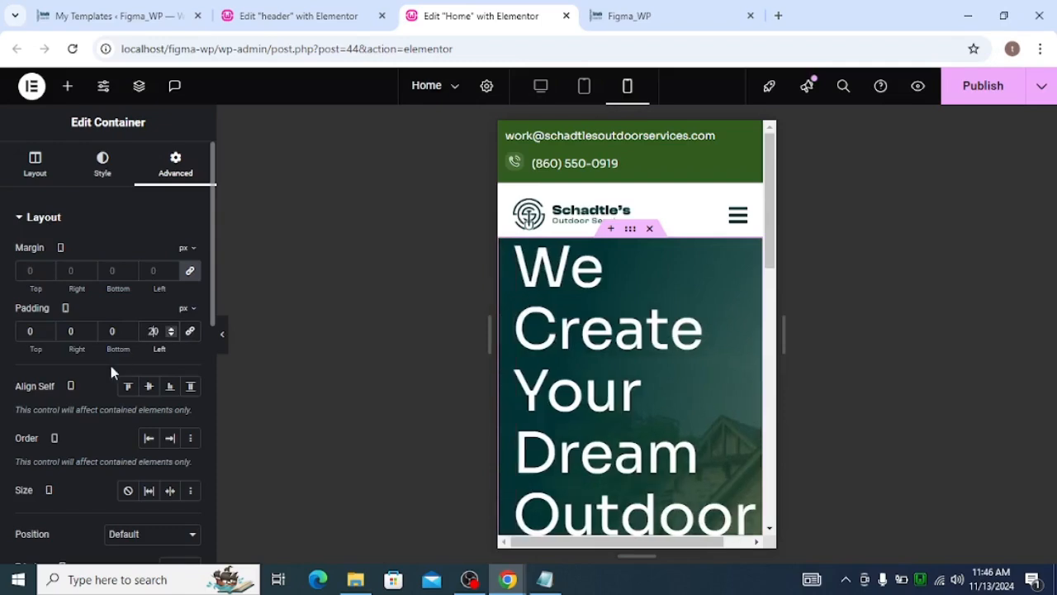
click(69, 333)
text(20)
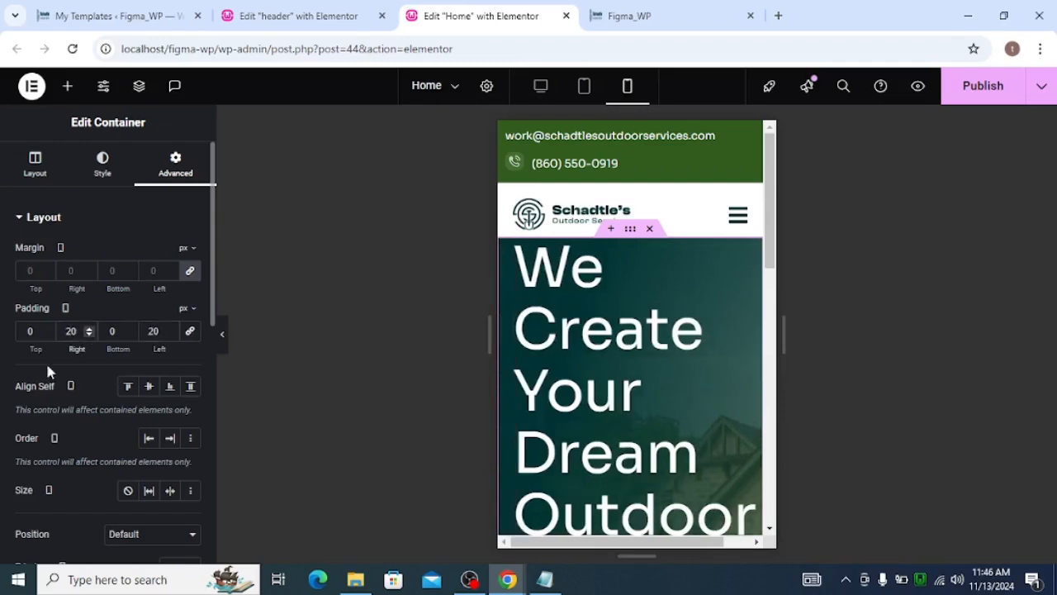
click(31, 331)
text(40)
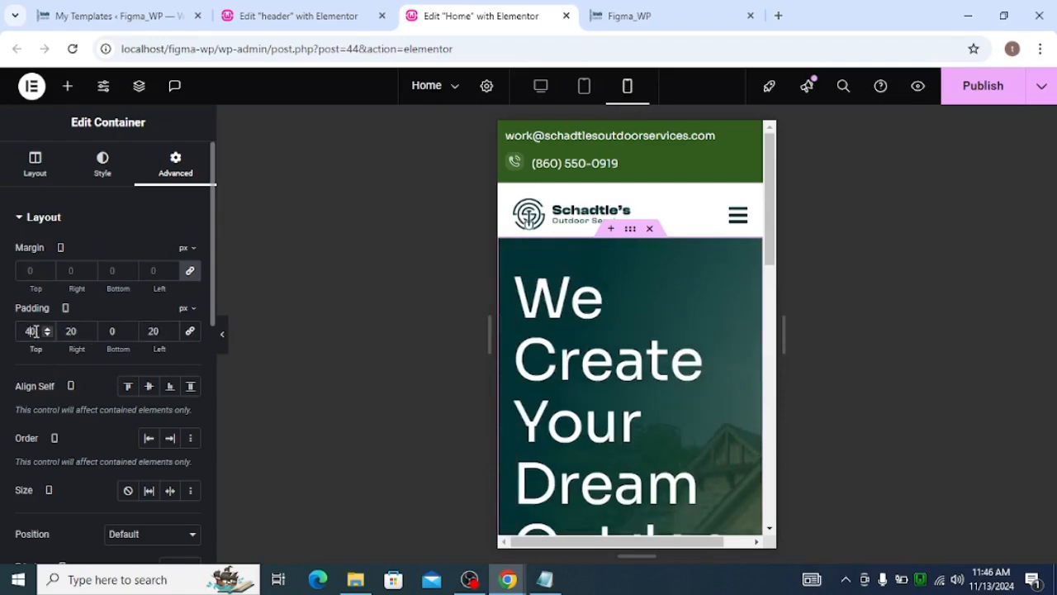
Set the hero container's mobile bottom padding to 40 px
click(112, 330)
text(40)
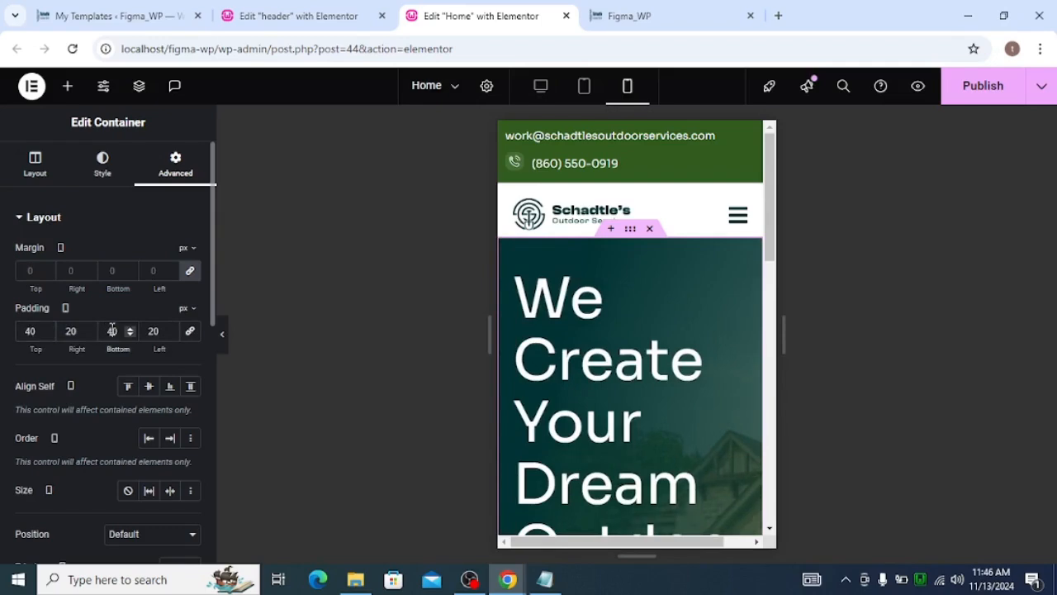
Select the hero heading and set its mobile typography size to 50 px
click(630, 326)
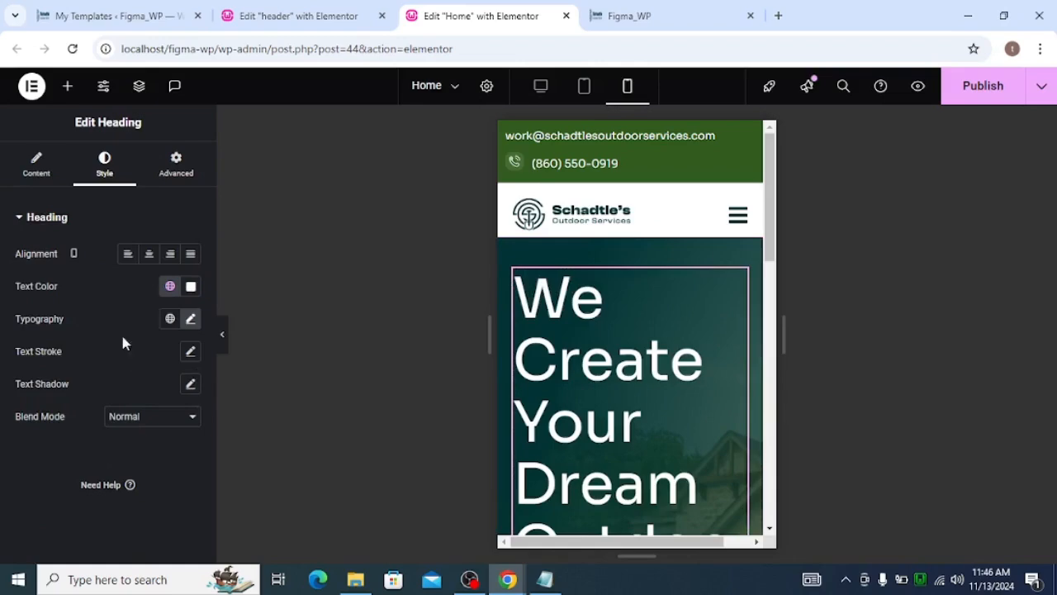
click(190, 319)
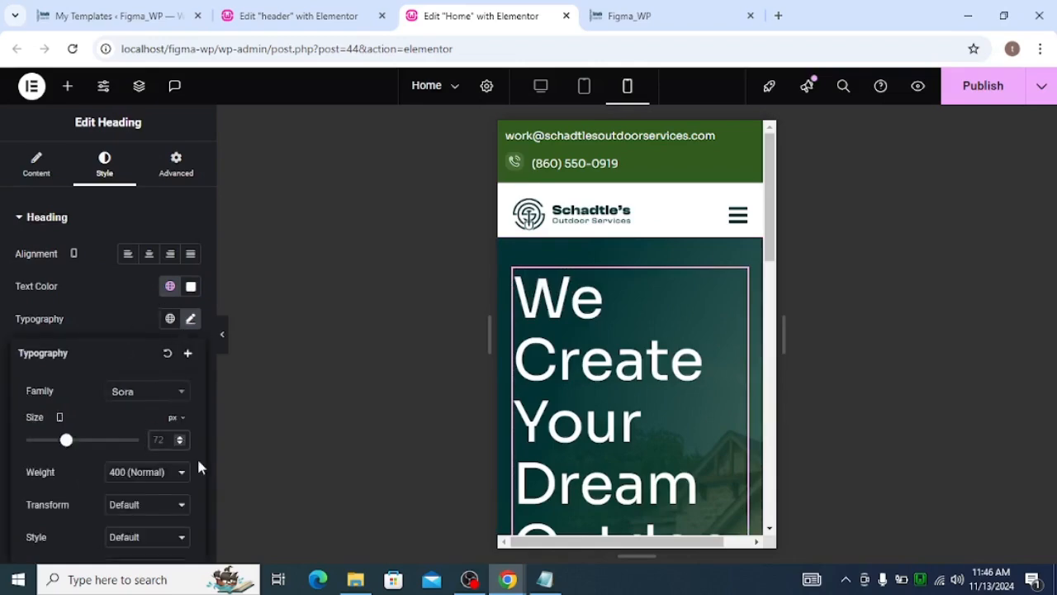
text(50)
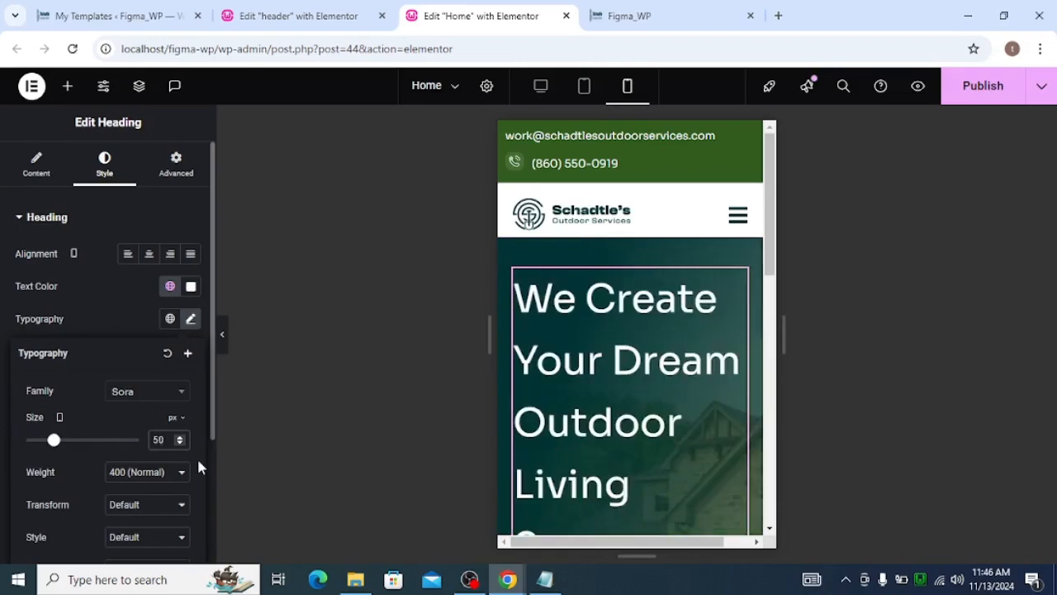
Switch the heading's line height unit to px and set its mobile line height to 50 px
scroll(195, 458, down, 2)
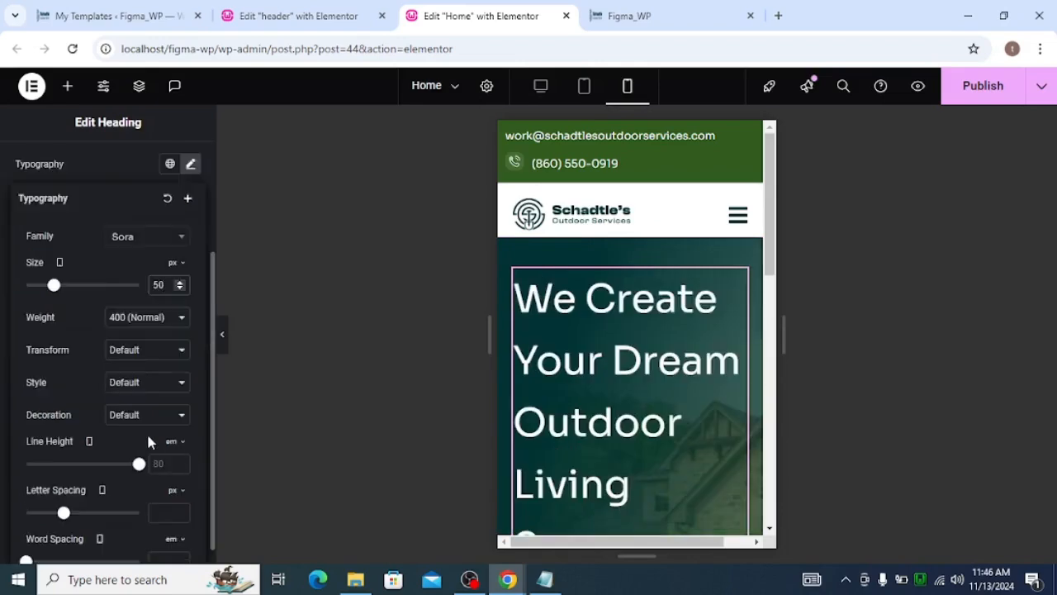
click(180, 450)
click(168, 461)
text(30)
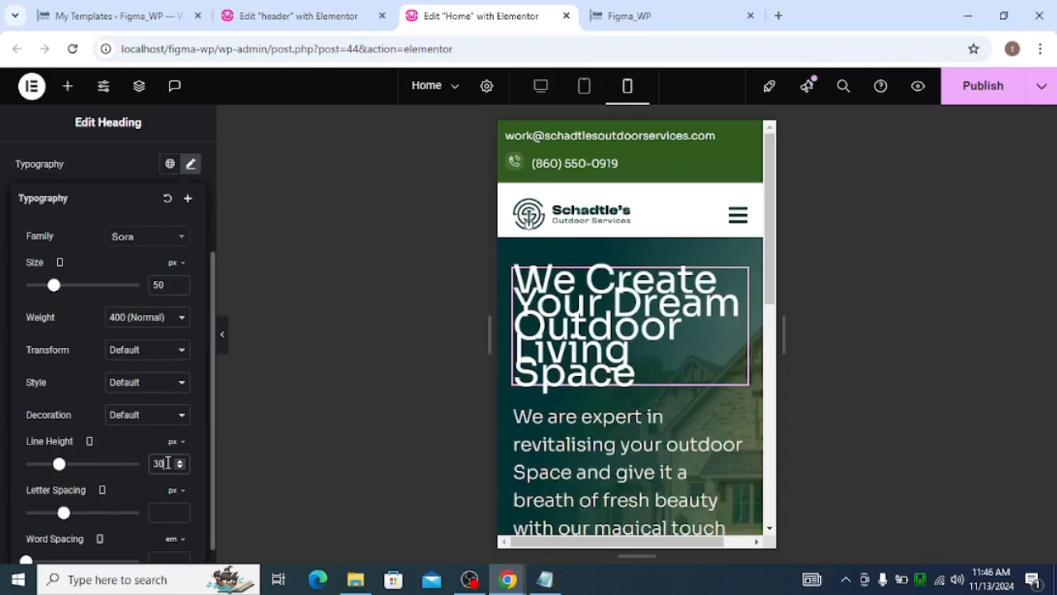
key(BackSpace)
key(BackSpace)
text(40)
key(BackSpace)
key(BackSpace)
text(80)
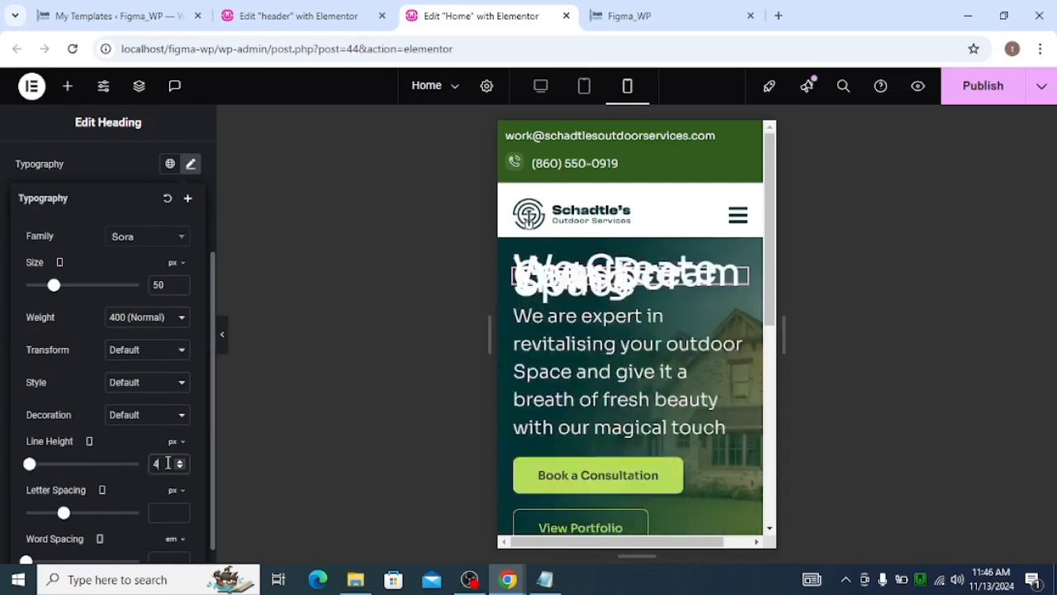
key(BackSpace)
key(BackSpace)
text(50)
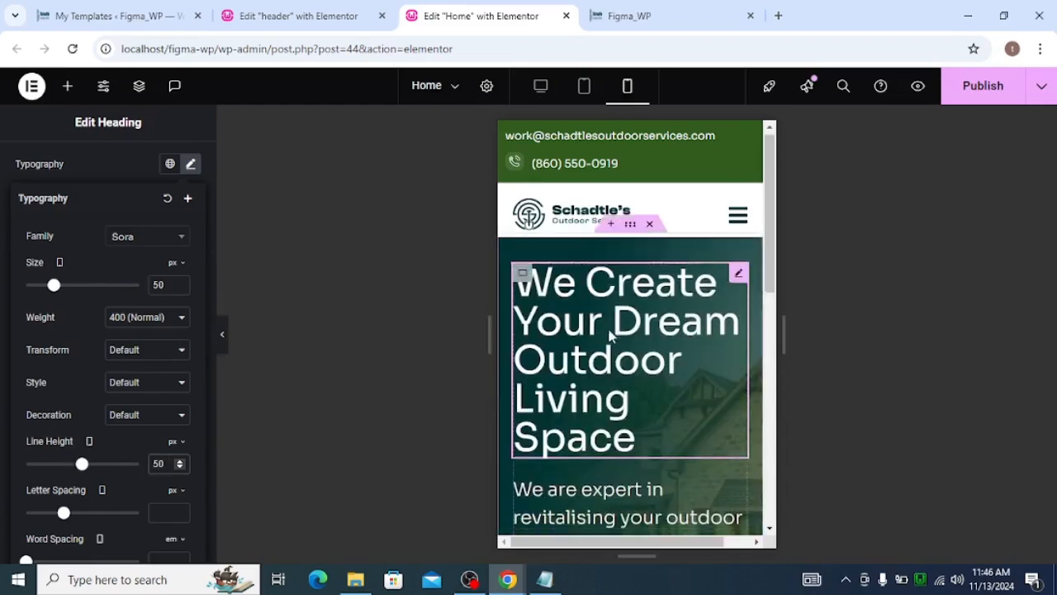
Select the hero paragraph text and set its mobile typography size to 20 px
scroll(612, 334, down, 2)
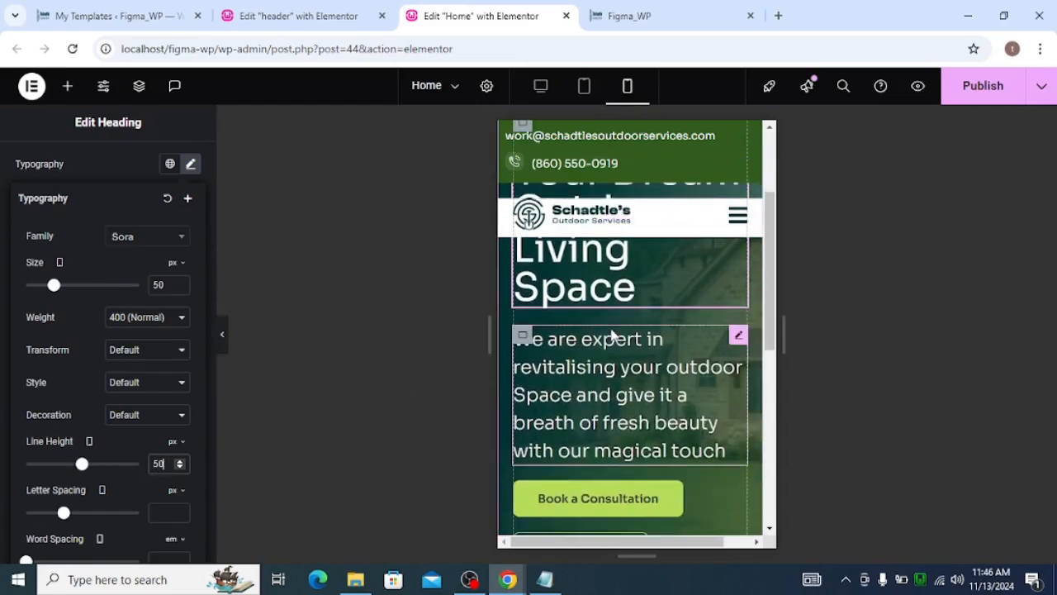
click(736, 336)
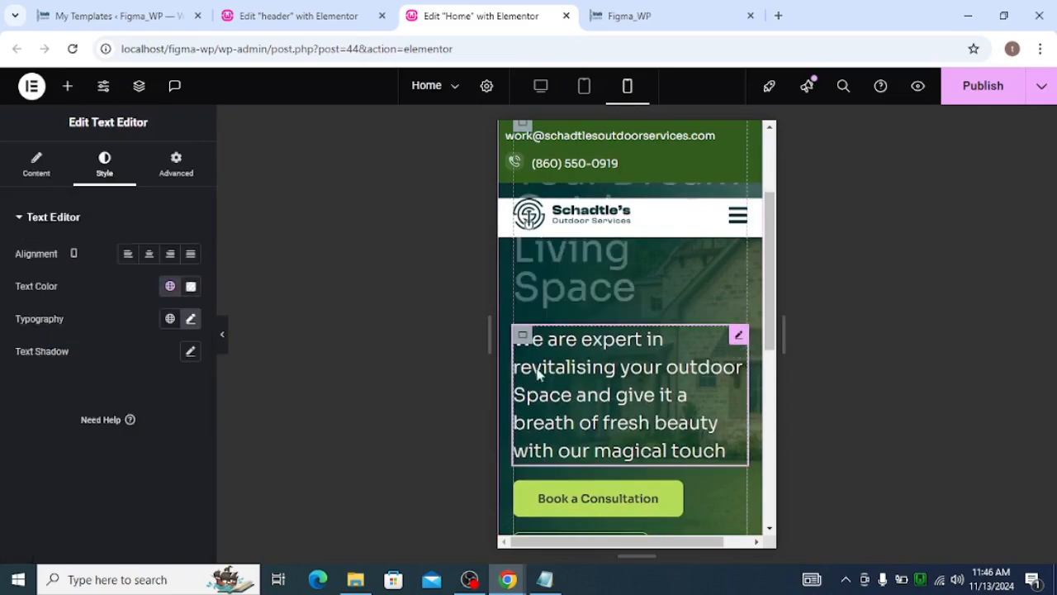
click(190, 321)
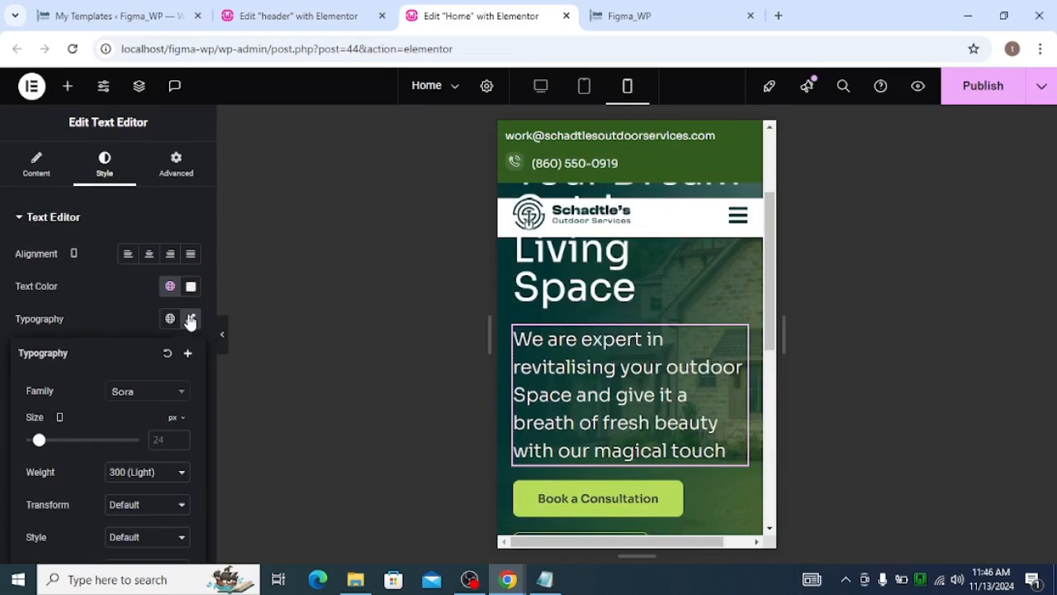
click(165, 440)
text(20)
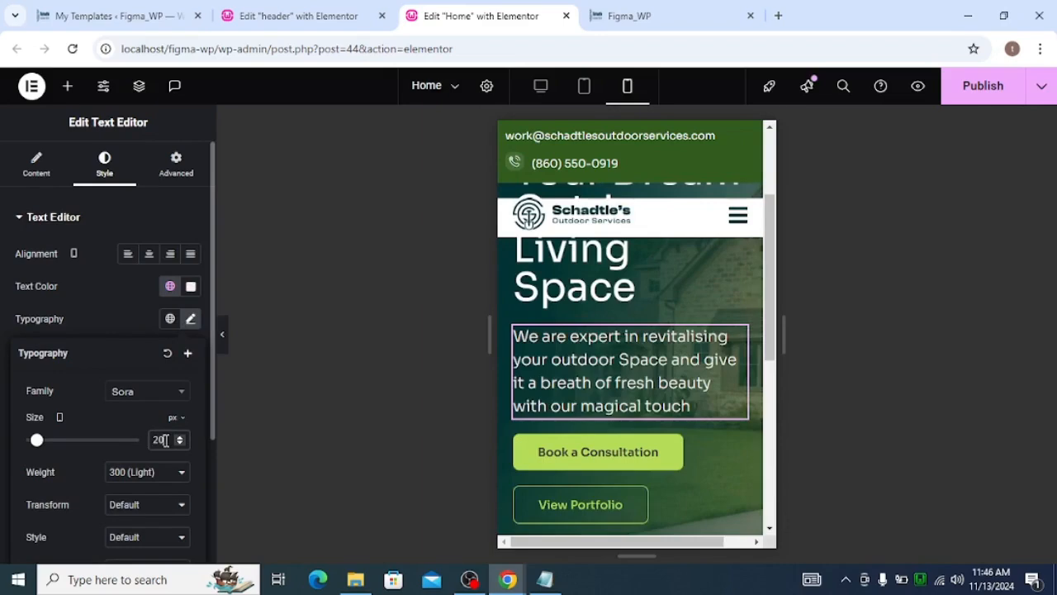
Scroll through the mobile hero to review the heading, paragraph and buttons layout
scroll(567, 421, down, 2)
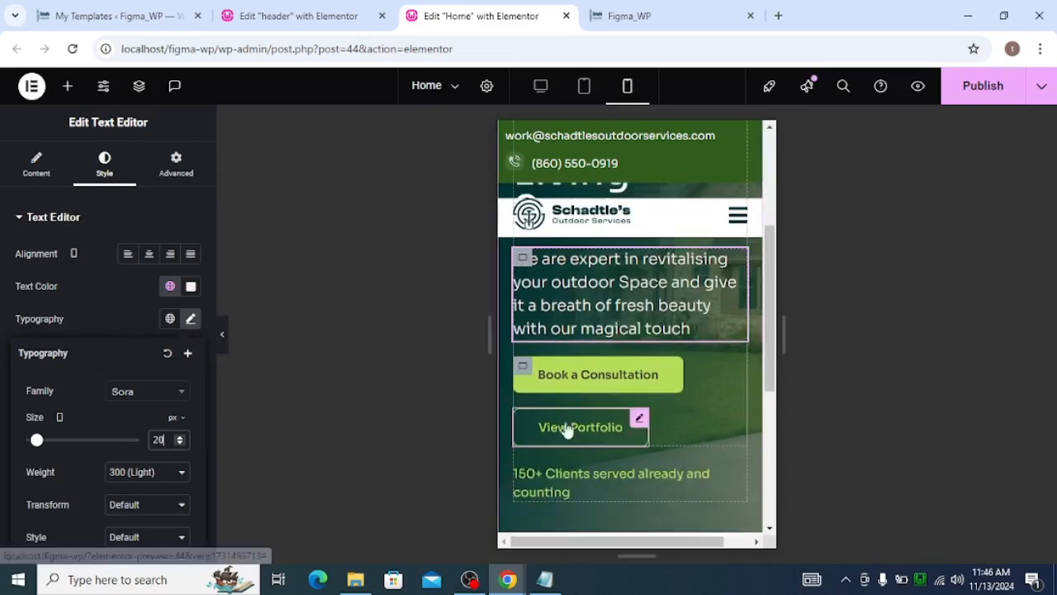
scroll(570, 436, up, 5)
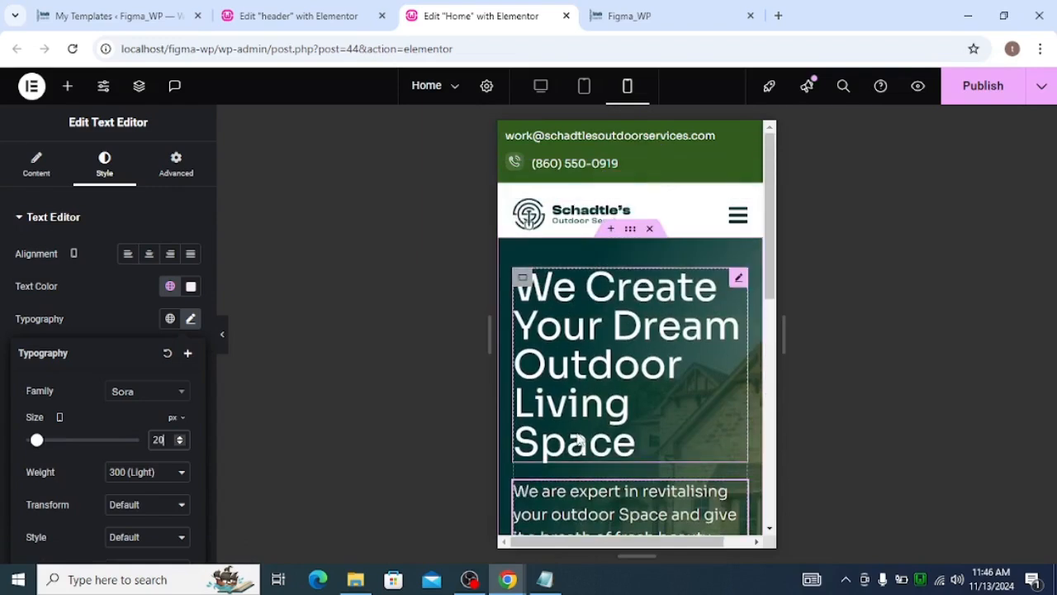
scroll(657, 299, down, 3)
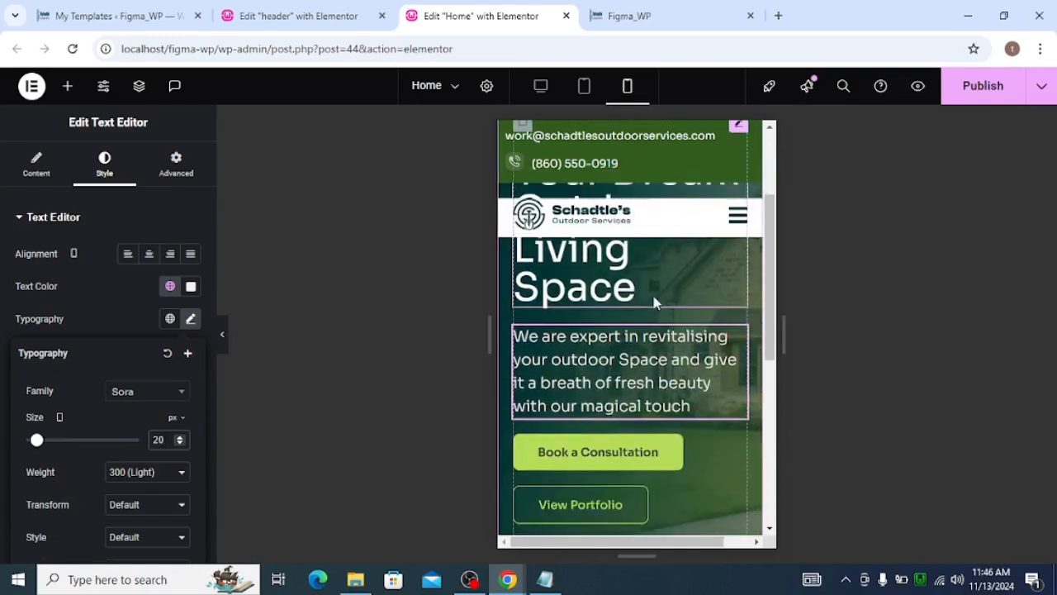
scroll(654, 303, up, 3)
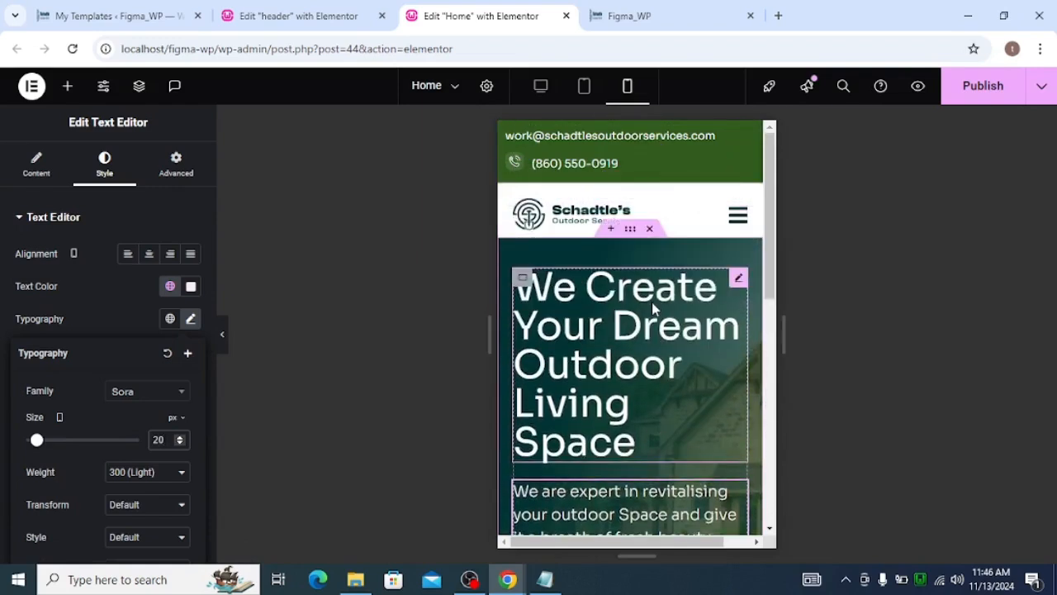
scroll(654, 305, down, 8)
scroll(659, 314, up, 5)
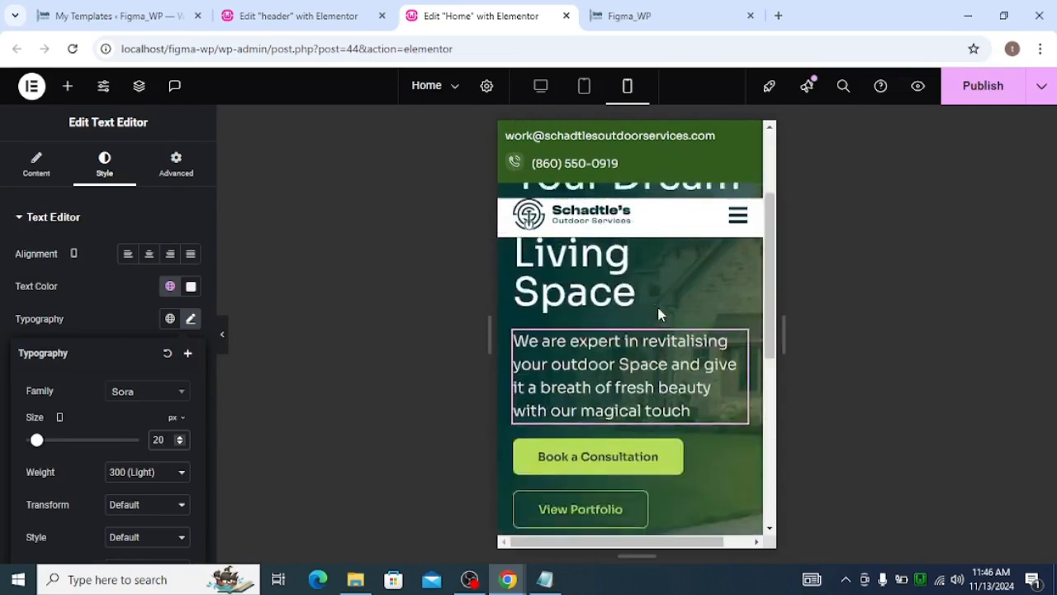
scroll(659, 314, up, 2)
scroll(658, 311, down, 3)
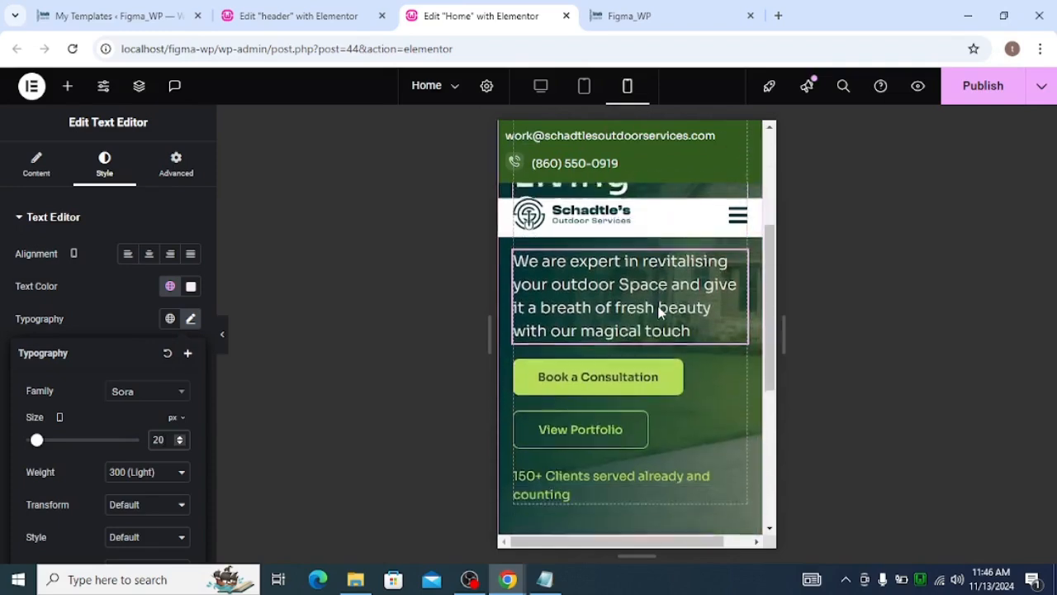
scroll(658, 311, up, 3)
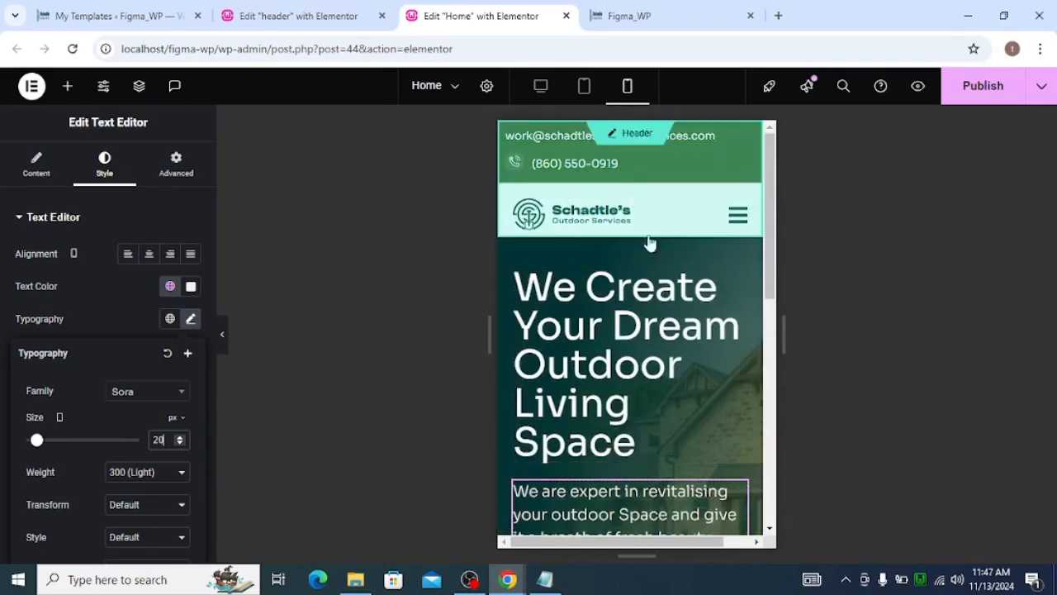
Publish the page changes and hide the editor panel
click(999, 103)
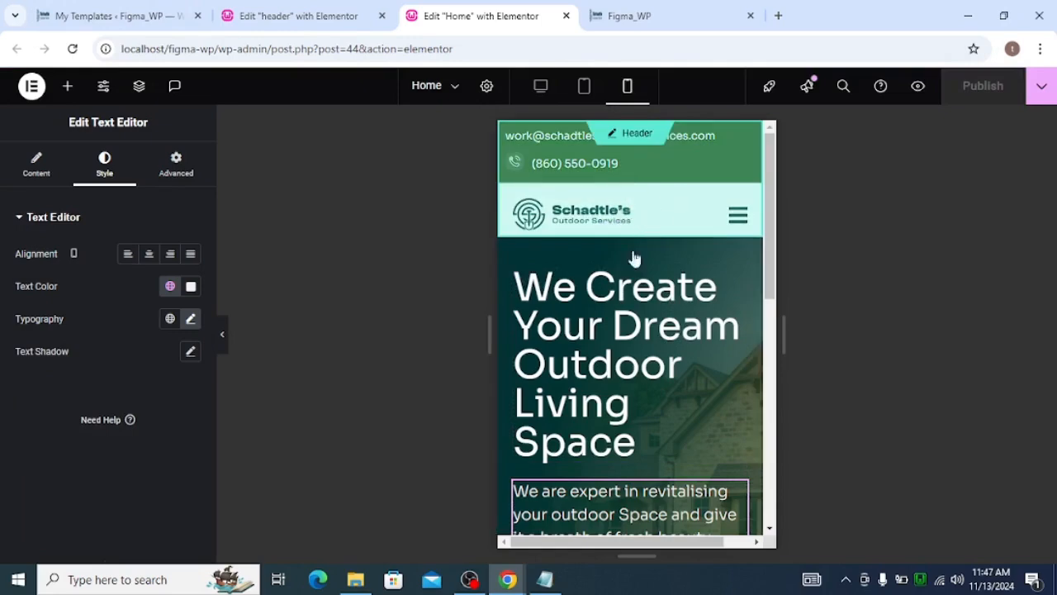
click(71, 50)
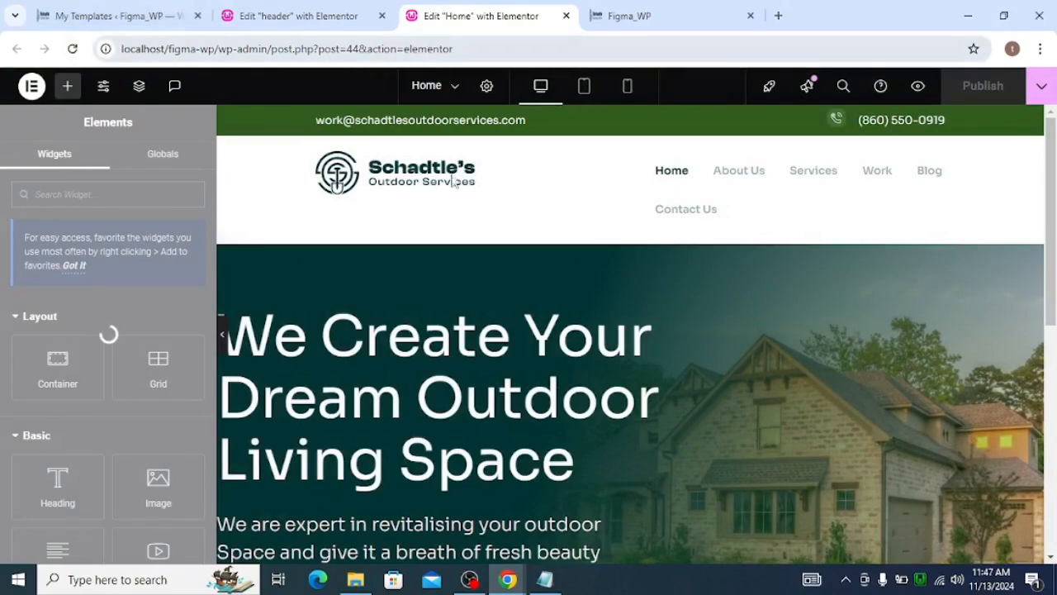
click(221, 334)
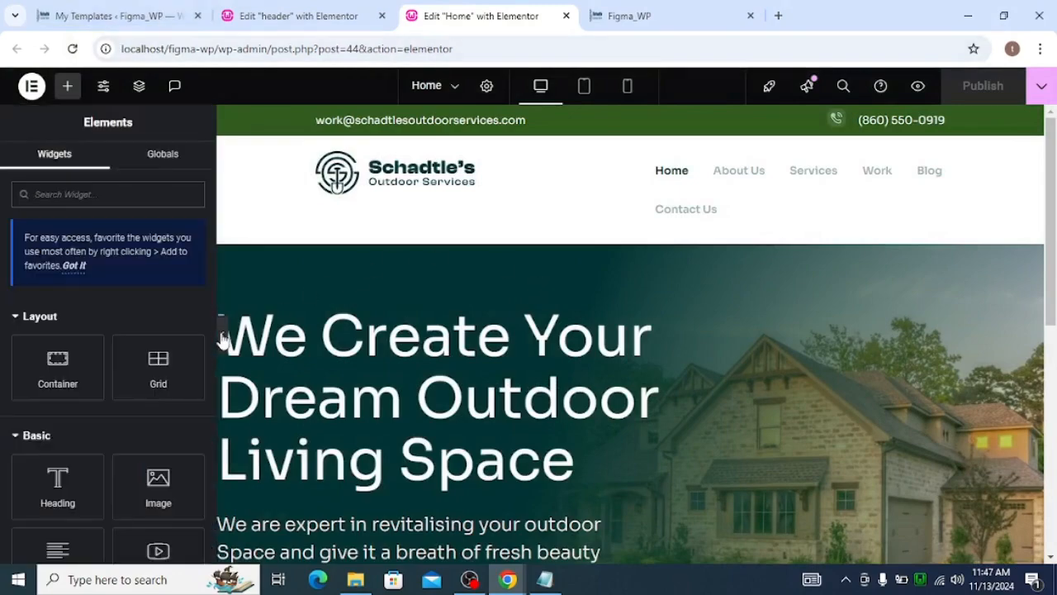
Preview the hero section in desktop, tablet and mobile views
scroll(574, 234, down, 3)
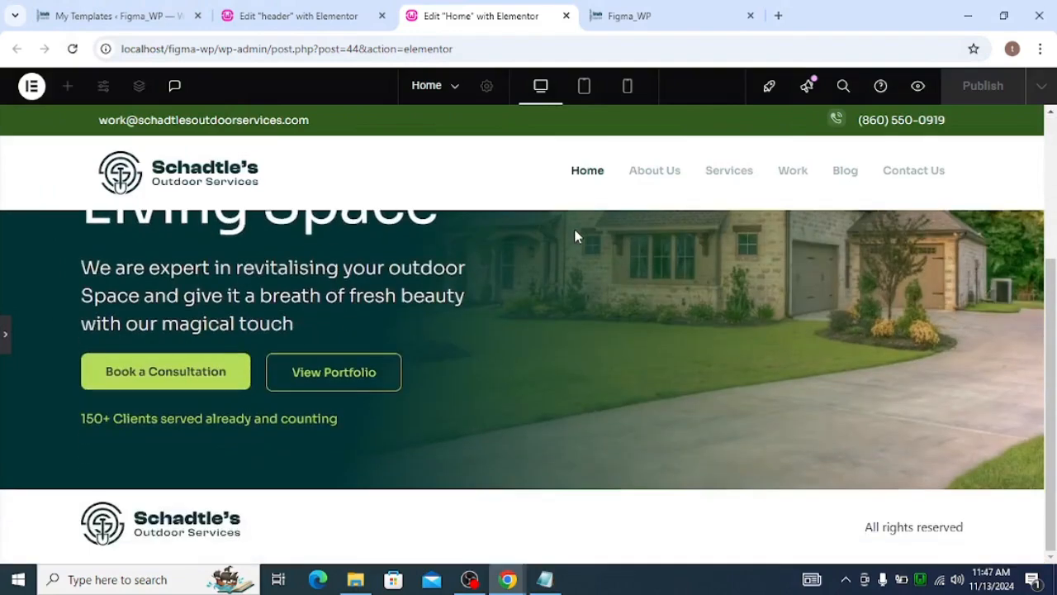
scroll(581, 264, up, 3)
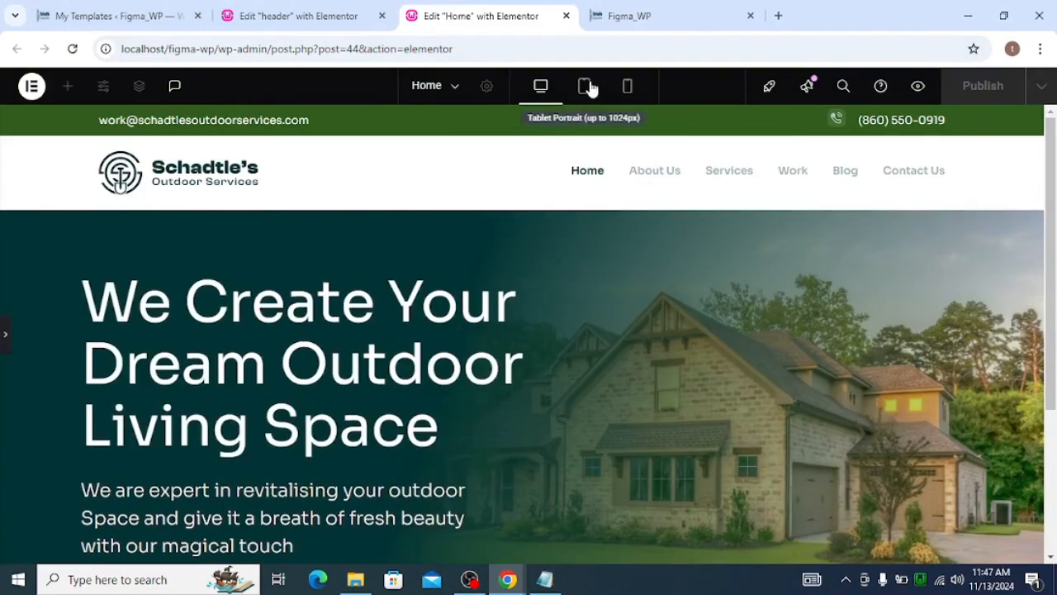
click(587, 89)
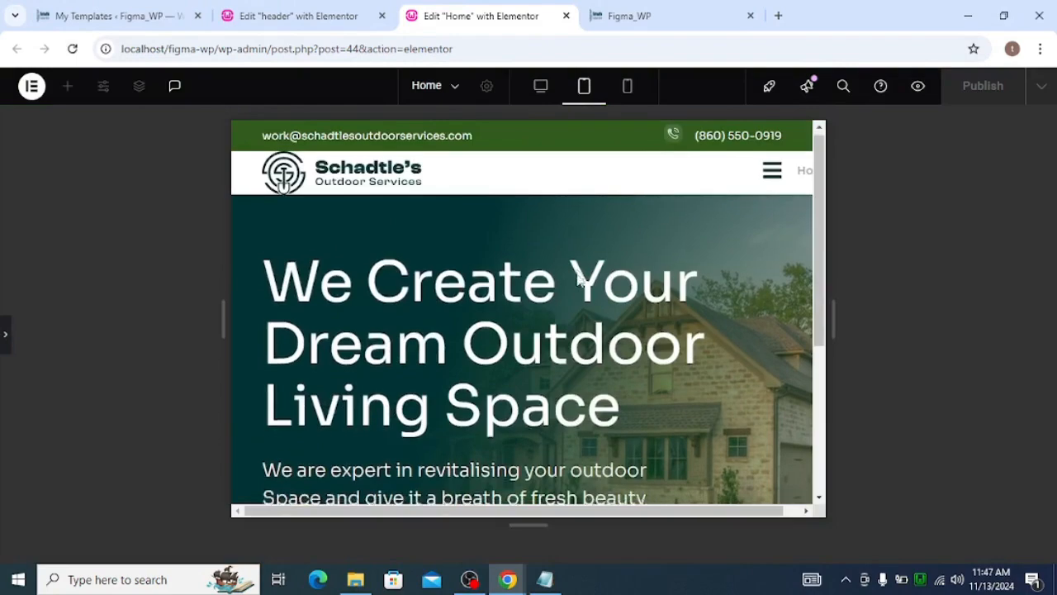
scroll(561, 264, down, 3)
scroll(576, 276, up, 3)
click(628, 85)
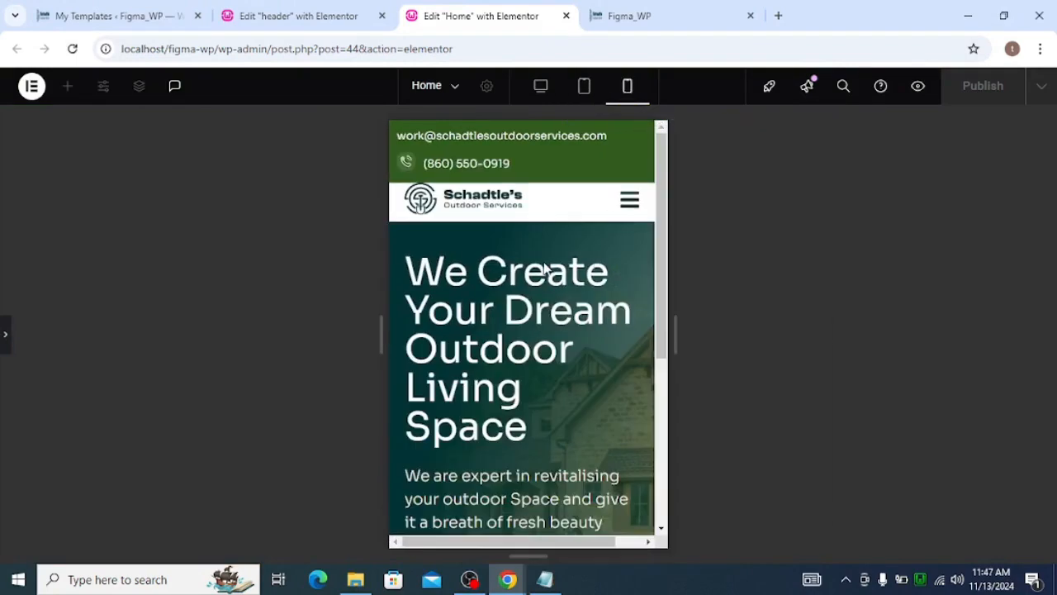
scroll(543, 265, down, 3)
scroll(544, 262, up, 3)
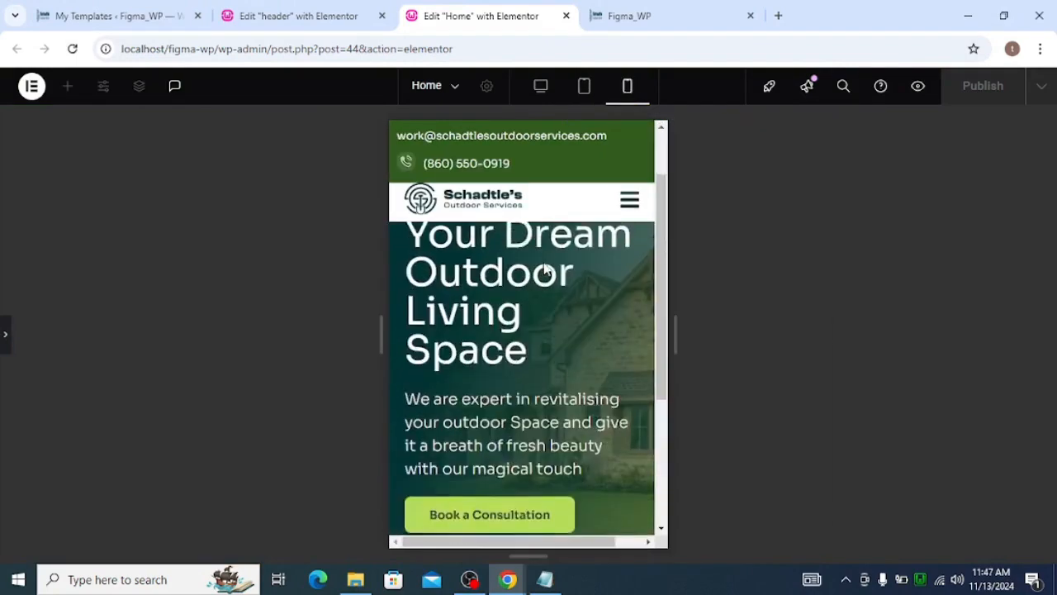
click(543, 86)
scroll(641, 231, down, 3)
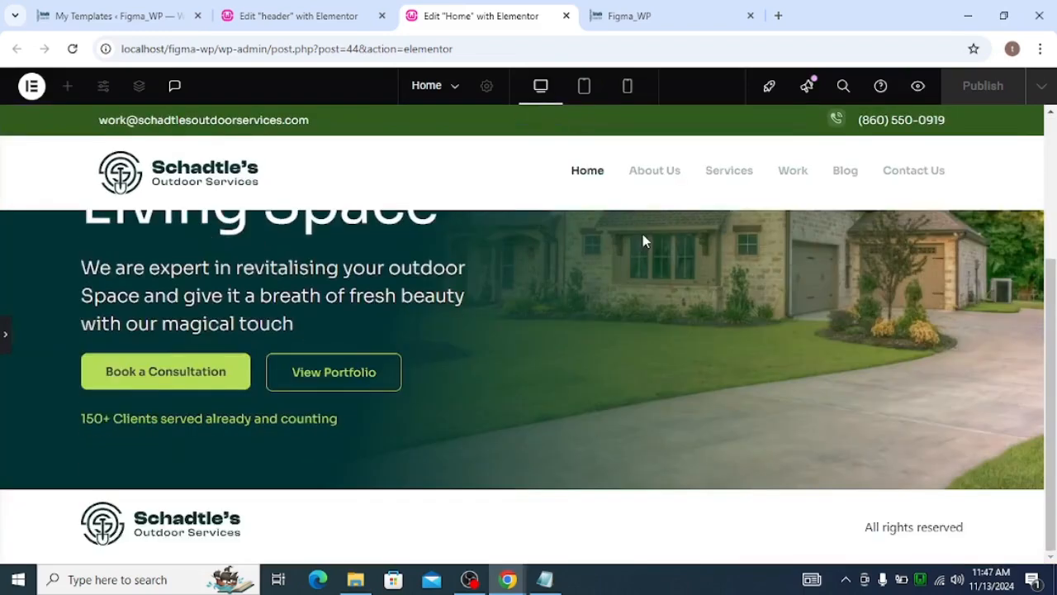
scroll(643, 243, up, 3)
scroll(618, 269, down, 3)
scroll(621, 277, up, 3)
scroll(629, 318, down, 3)
scroll(629, 317, up, 3)
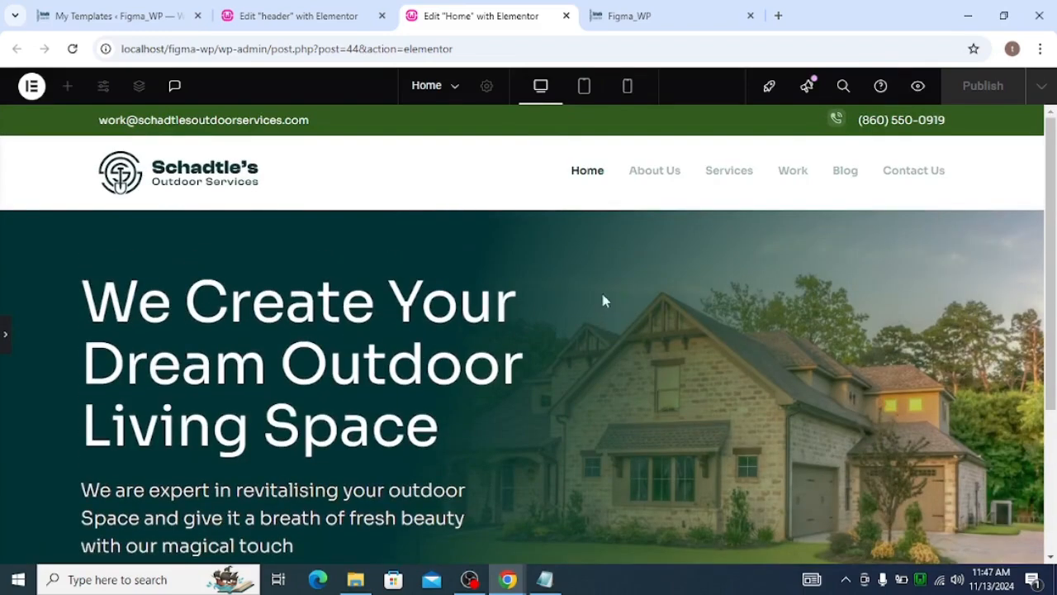
Switch to Figma and review the hero and Our Services sections of the design
key(alt+Tab)
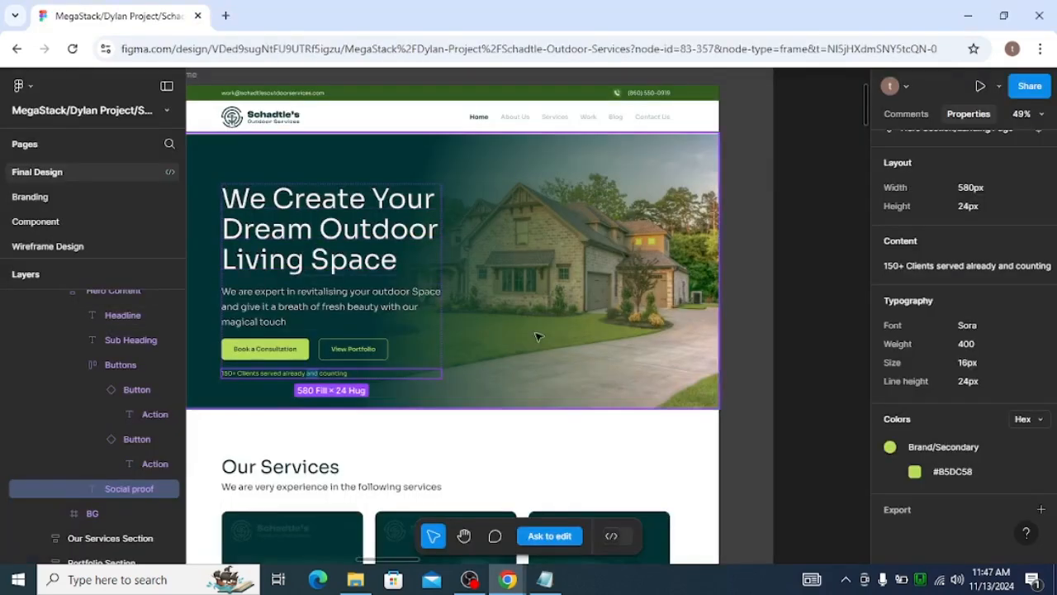
scroll(527, 343, down, 3)
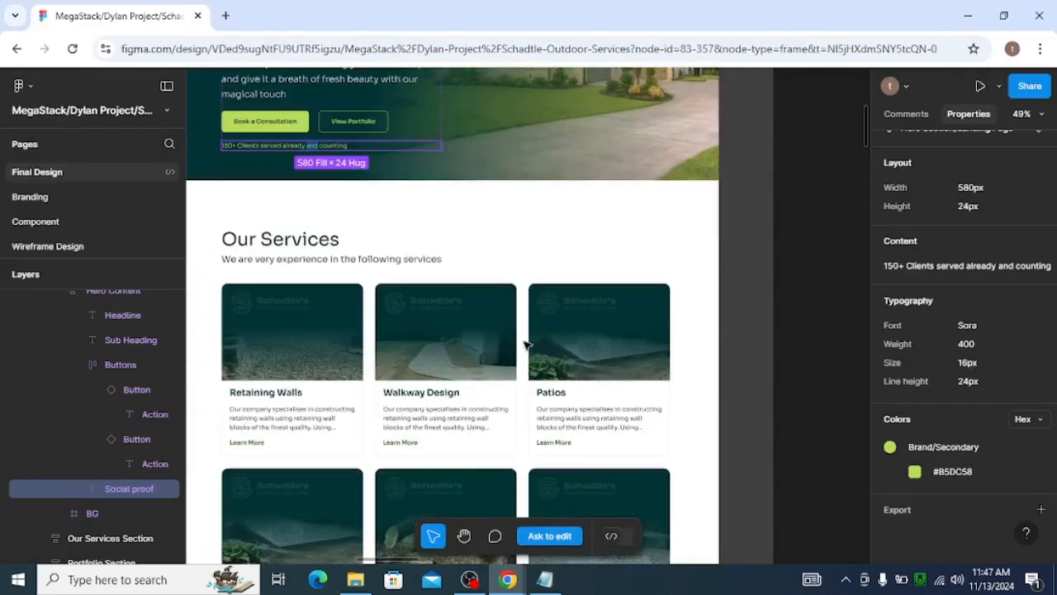
scroll(526, 343, down, 1)
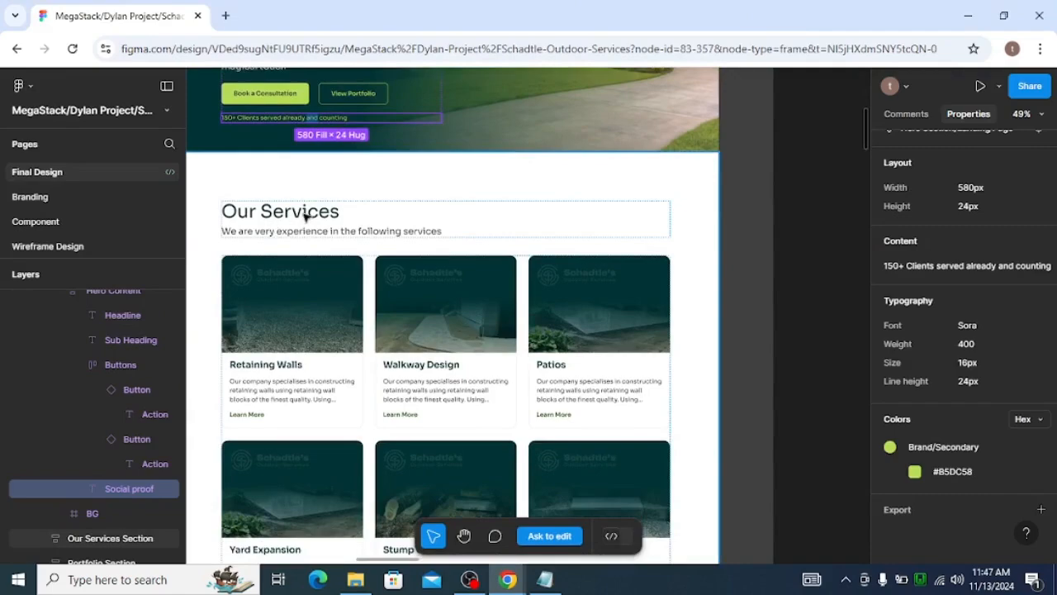
scroll(469, 364, down, 4)
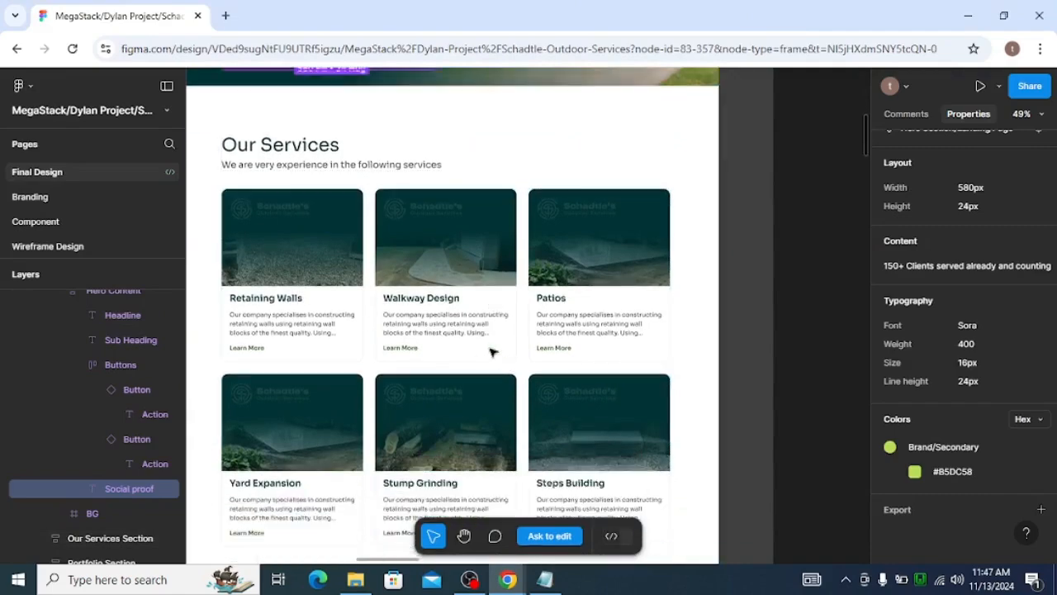
scroll(490, 352, up, 7)
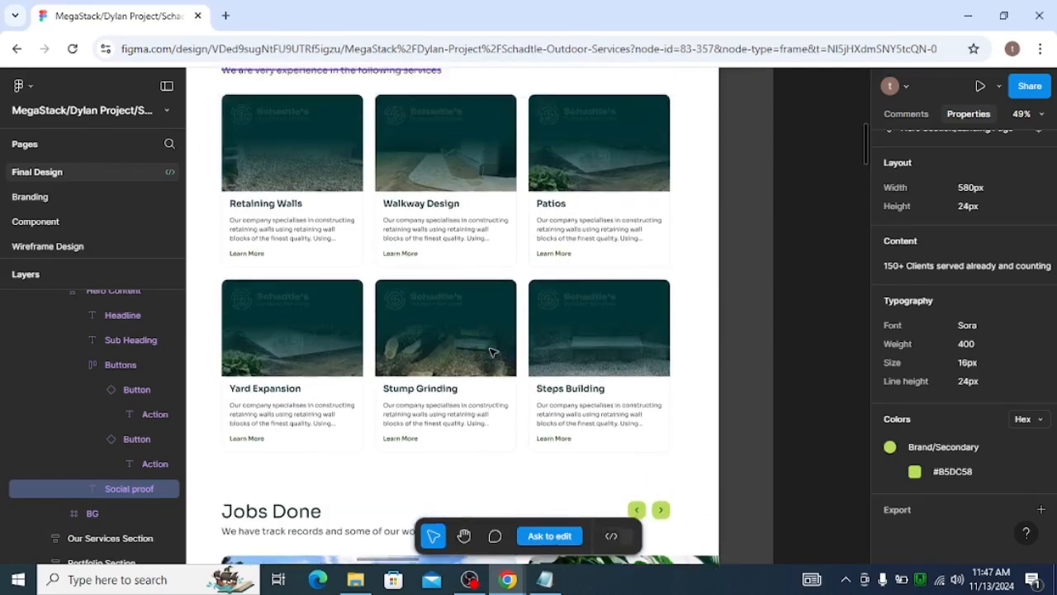
scroll(490, 352, up, 2)
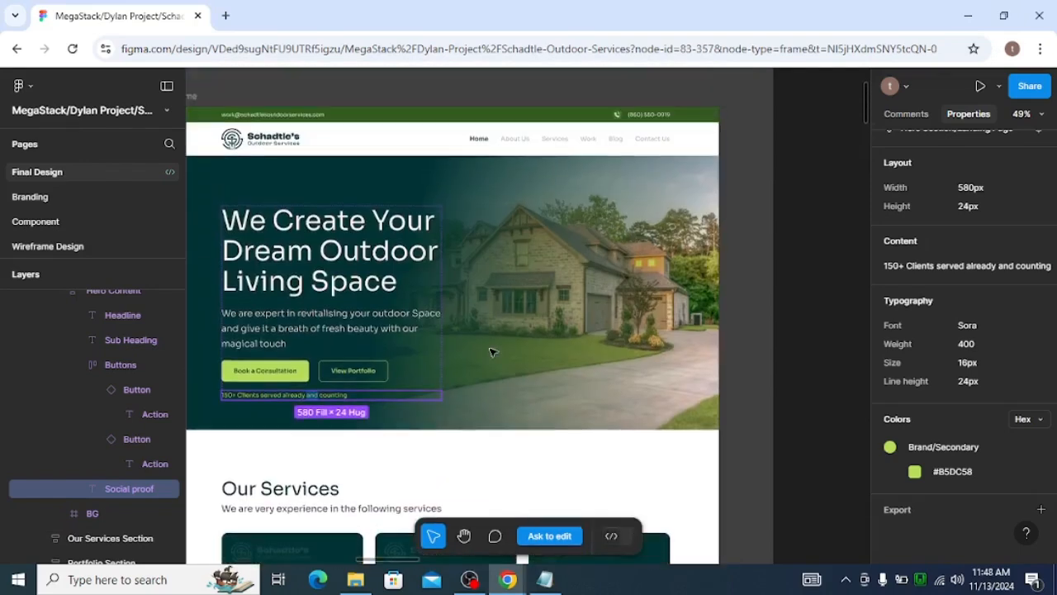